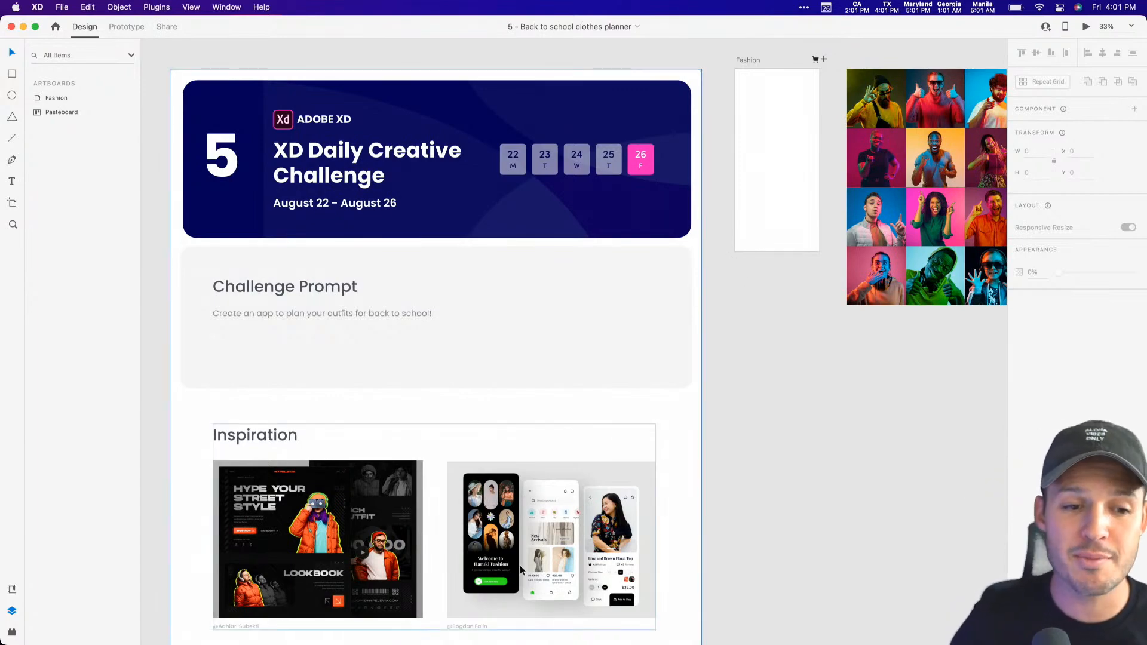
# Review the challenge prompt, the inspiration images and the empty Fashion artboard beside the photo grid.
pyautogui.scroll(-10, 490, 383)
pyautogui.scroll(12, 556, 328)
pyautogui.hscroll(4, 556, 328)
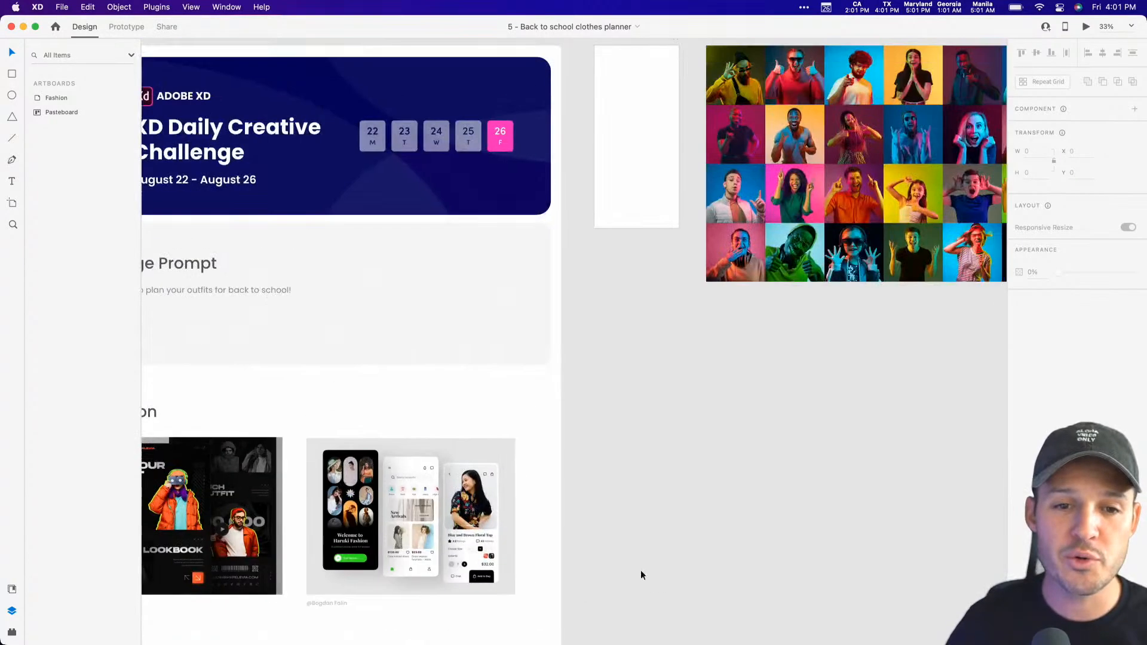
pyautogui.hscroll(3, 672, 463)
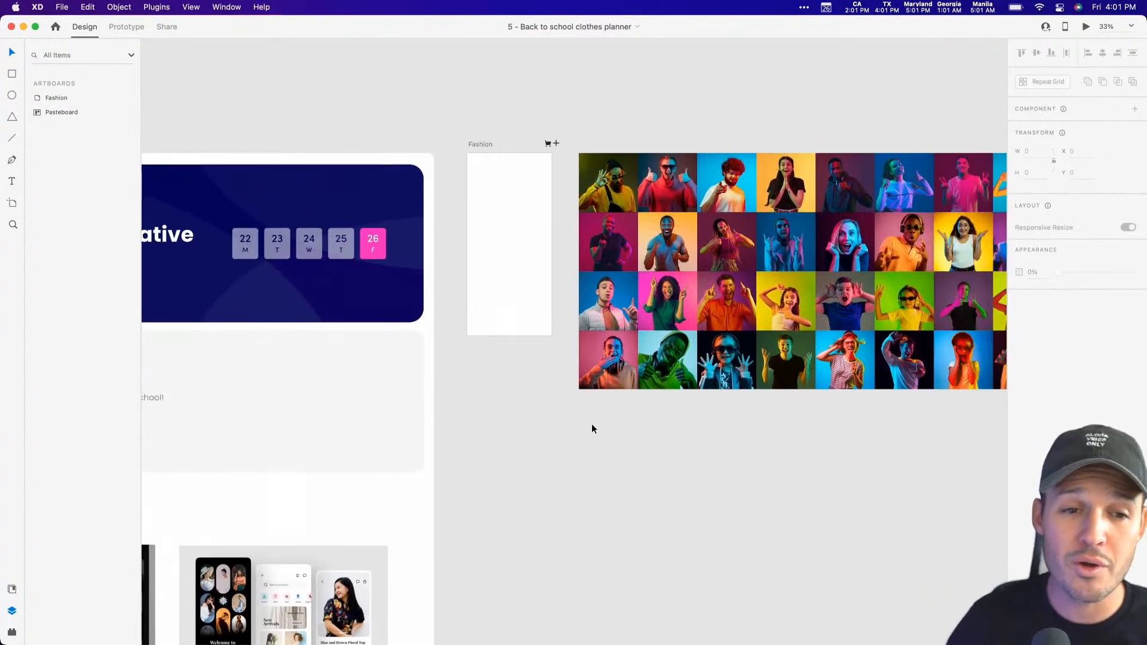
pyautogui.hscroll(3, 592, 422)
pyautogui.press('z')
pyautogui.moveTo(366, 148); pyautogui.dragTo(599, 406)
pyautogui.moveTo(328, 107); pyautogui.dragTo(820, 483)
pyautogui.moveTo(866, 438); pyautogui.dragTo(862, 437)
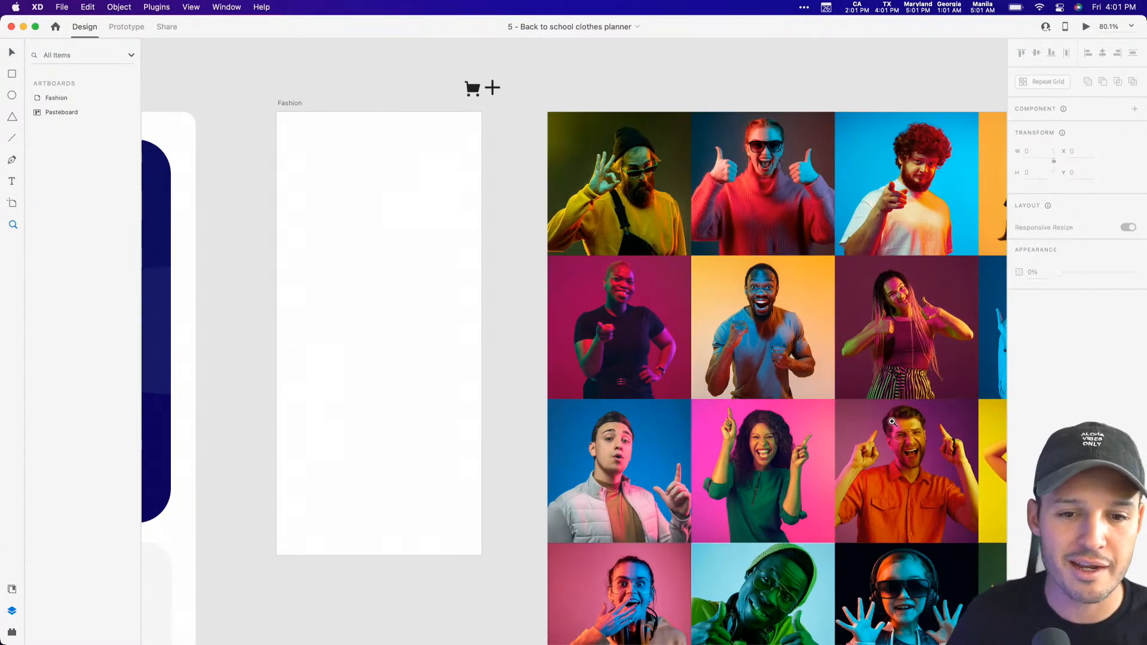
# Look through the stock photo grid of people next to the Fashion artboard.
pyautogui.hscroll(10, 880, 417)
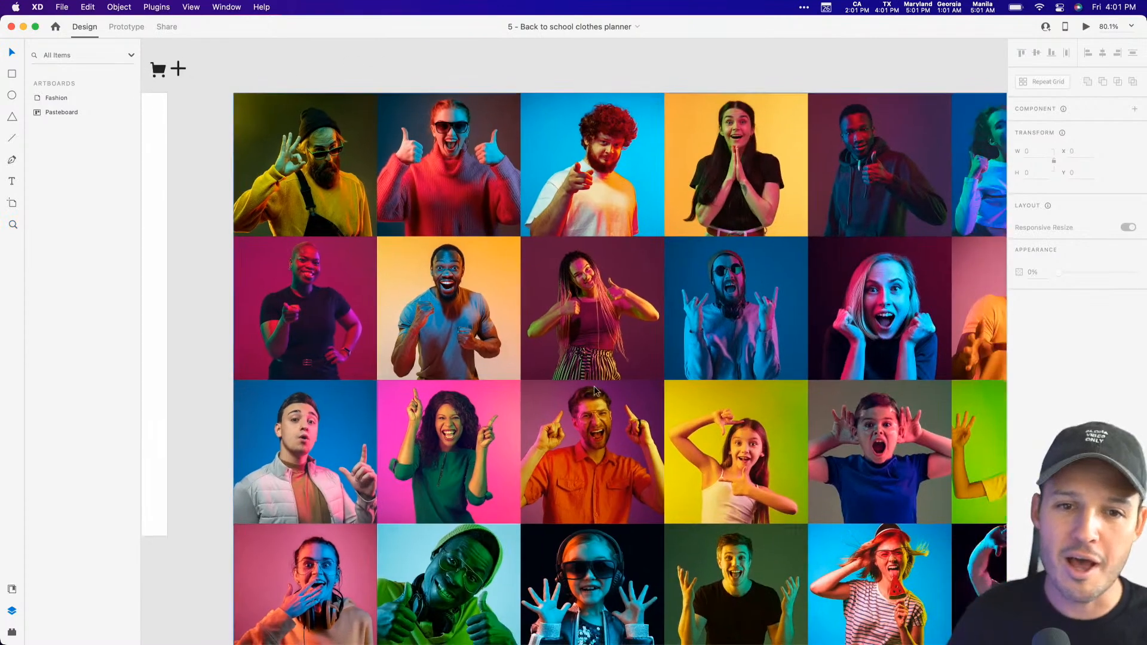
pyautogui.hscroll(8, 787, 394)
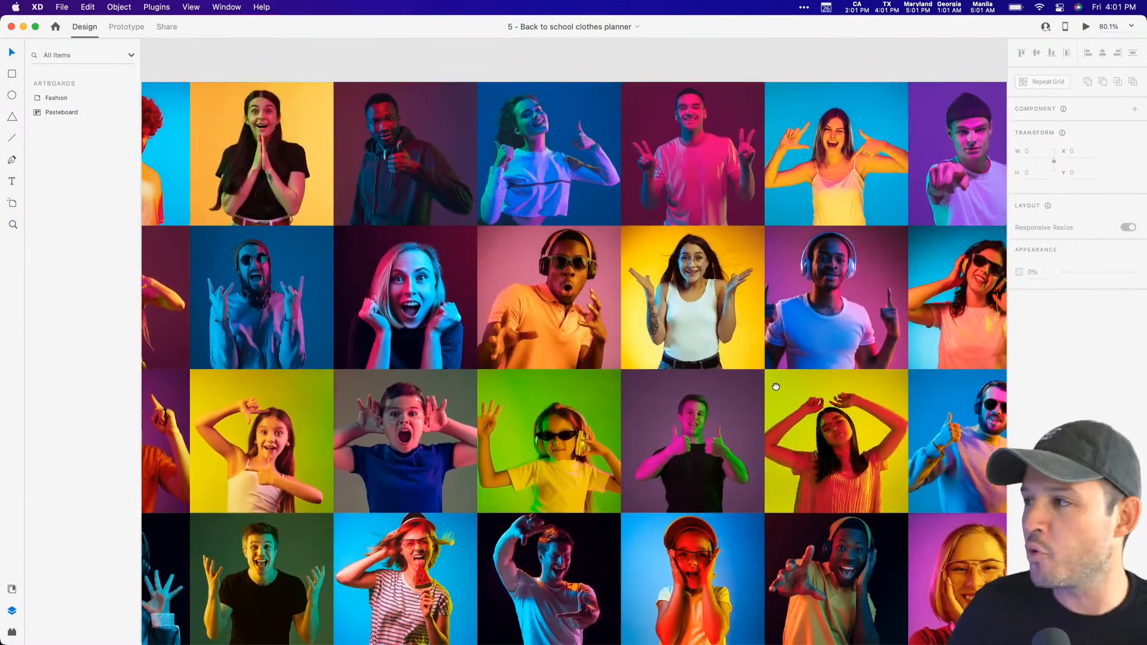
pyautogui.hscroll(4, 564, 390)
pyautogui.moveTo(564, 389); pyautogui.dragTo(521, 393)
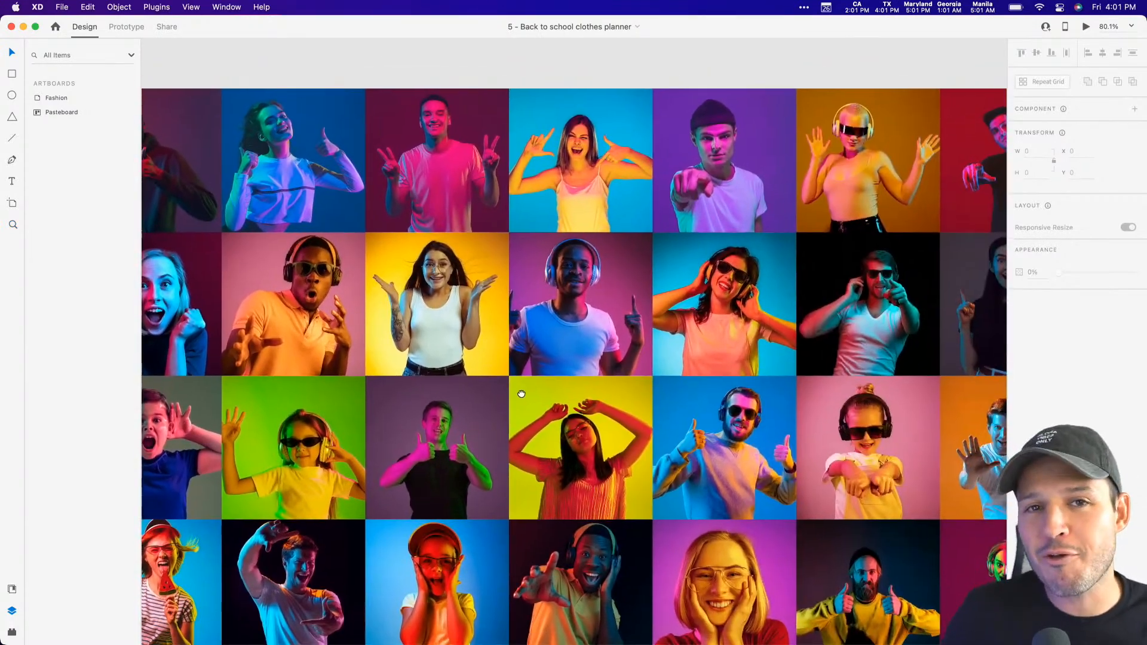
pyautogui.hscroll(-10, 522, 394)
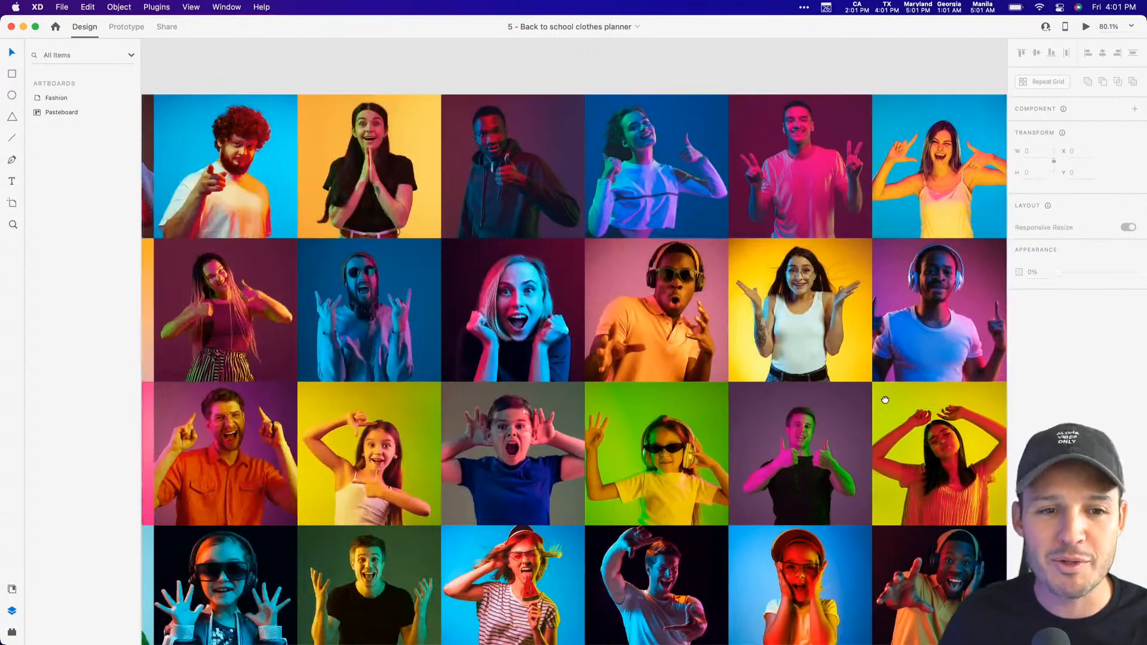
pyautogui.hscroll(-4, 597, 385)
pyautogui.hscroll(-8, 450, 390)
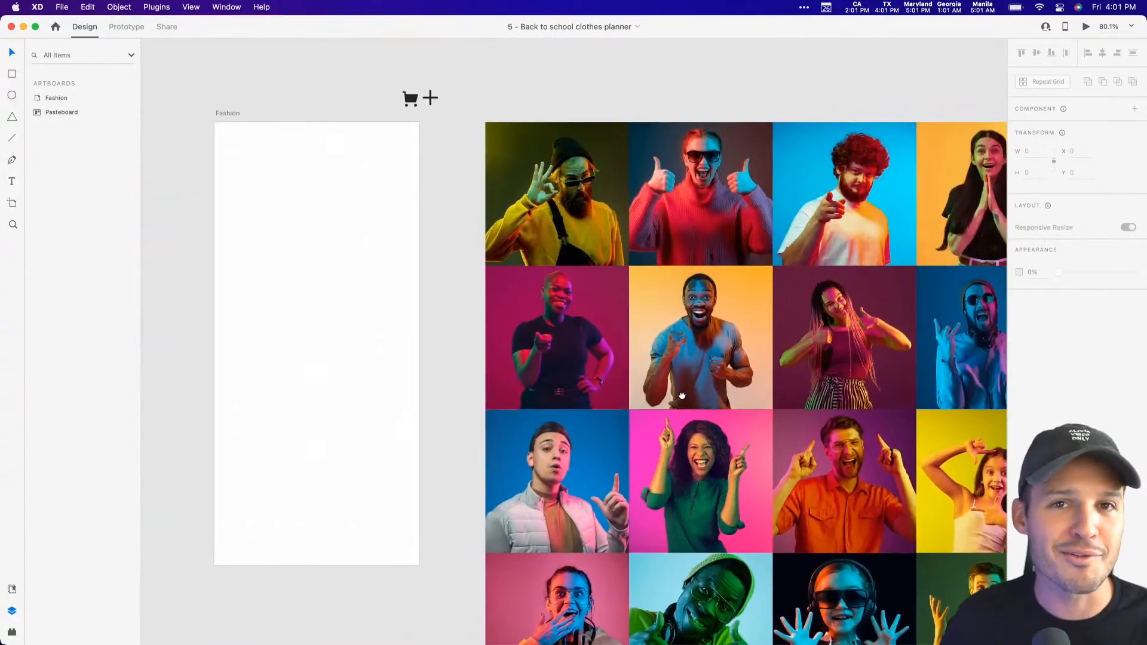
pyautogui.hscroll(-3, 585, 365)
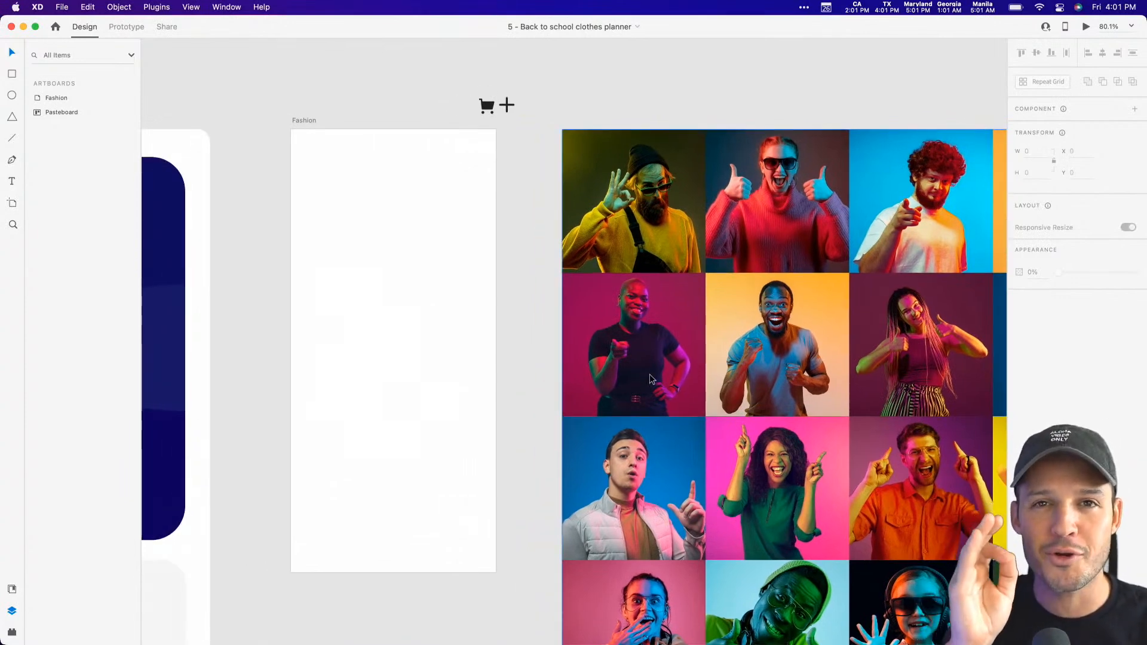
# Fill the Fashion artboard with the dark colour sampled from the shopping cart icon and darken it to #151515.
pyautogui.click(312, 122)
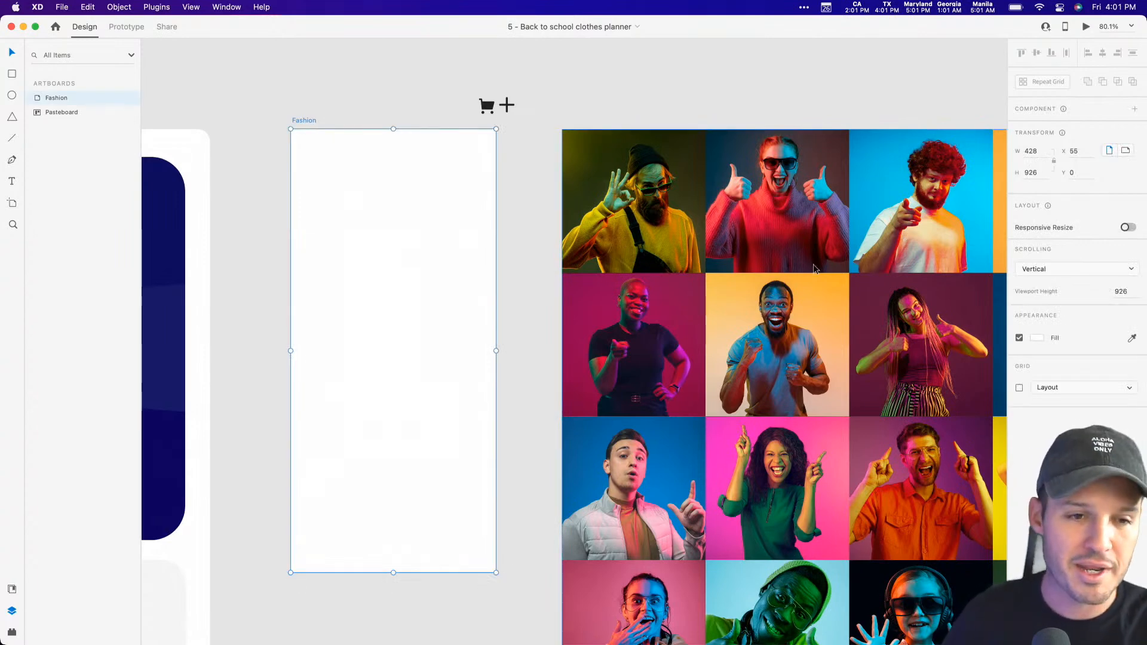
pyautogui.press('i')
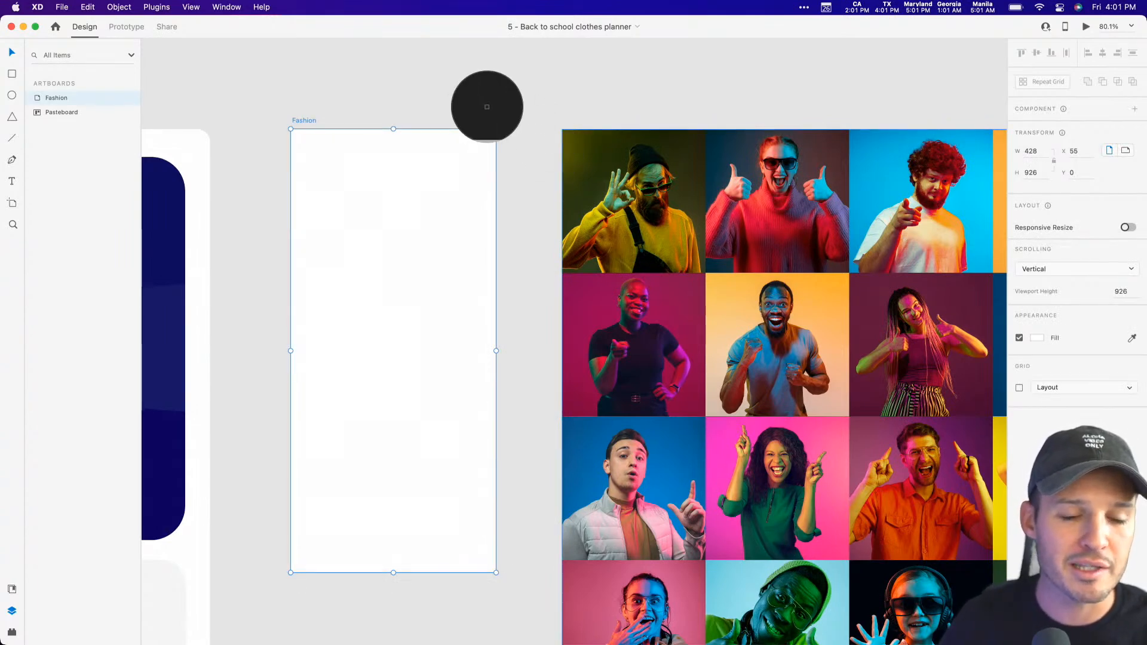
pyautogui.click(487, 107)
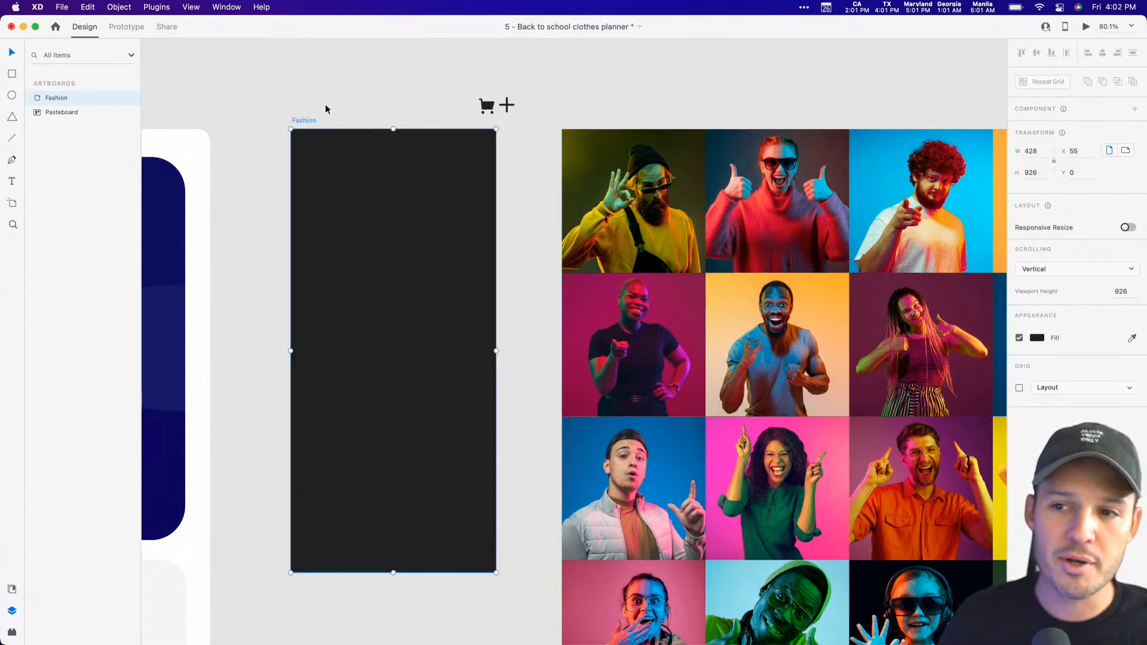
pyautogui.click(1037, 338)
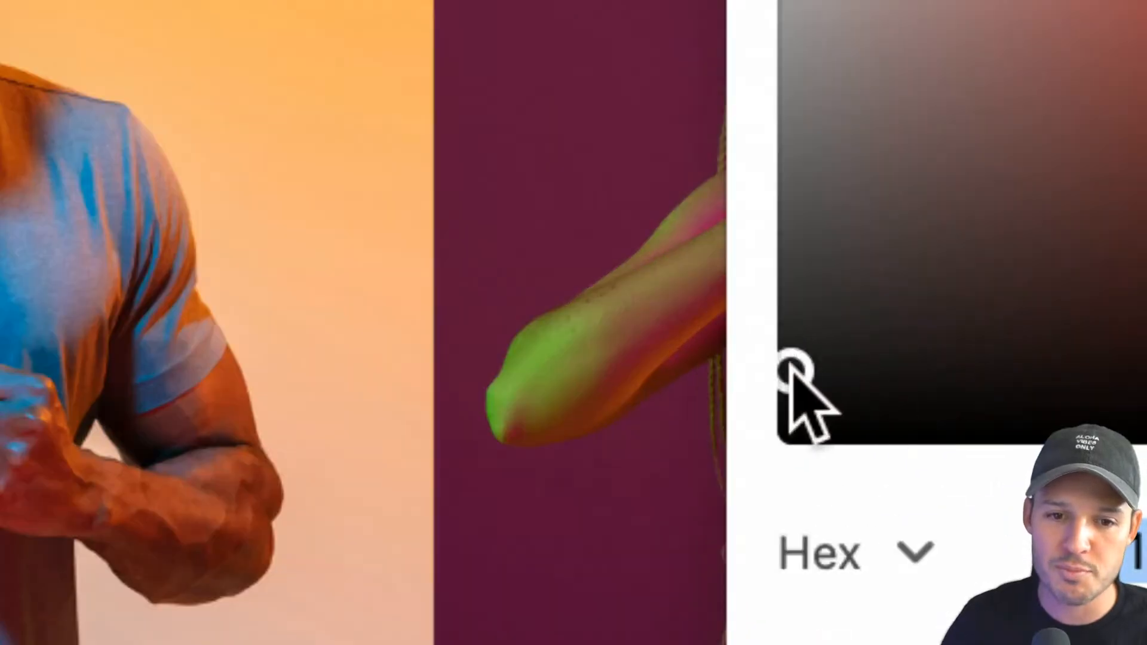
pyautogui.moveTo(779, 369); pyautogui.dragTo(780, 378)
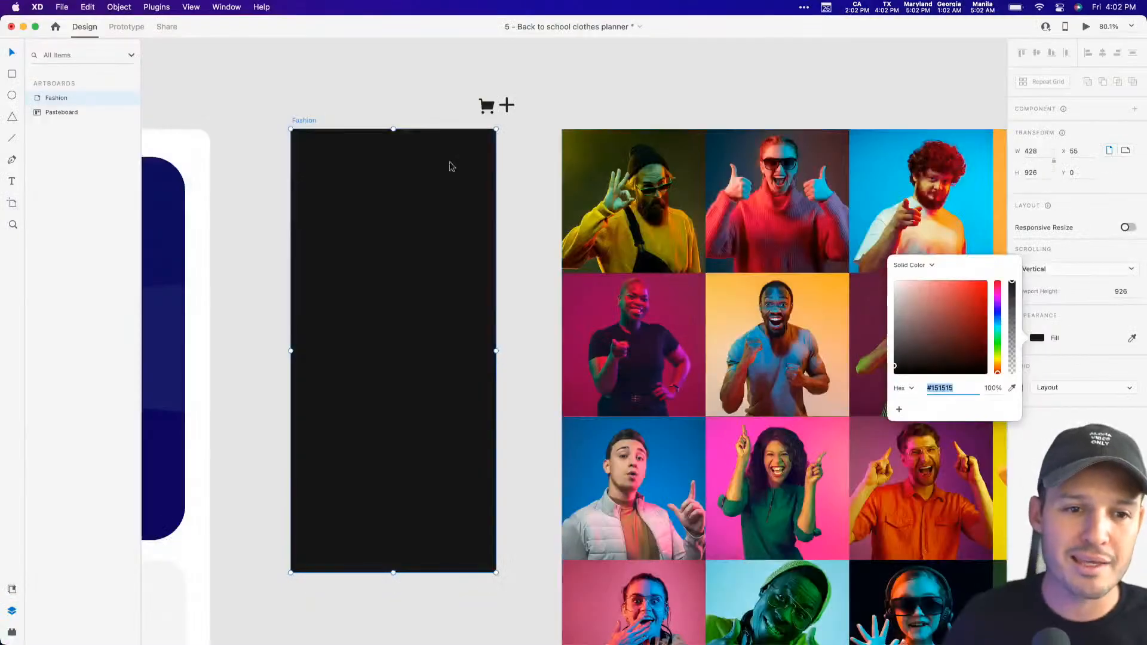
pyautogui.click(278, 70)
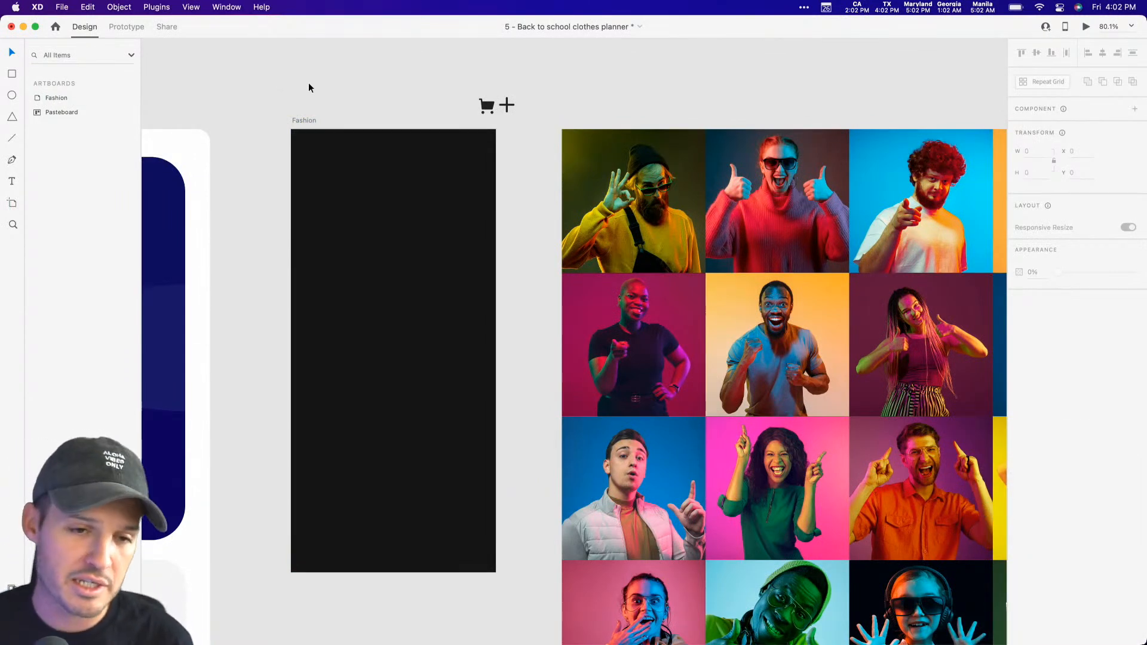
# Place a duplicate of the stock photo grid in the empty space above the original.
pyautogui.scroll(-6, 773, 319)
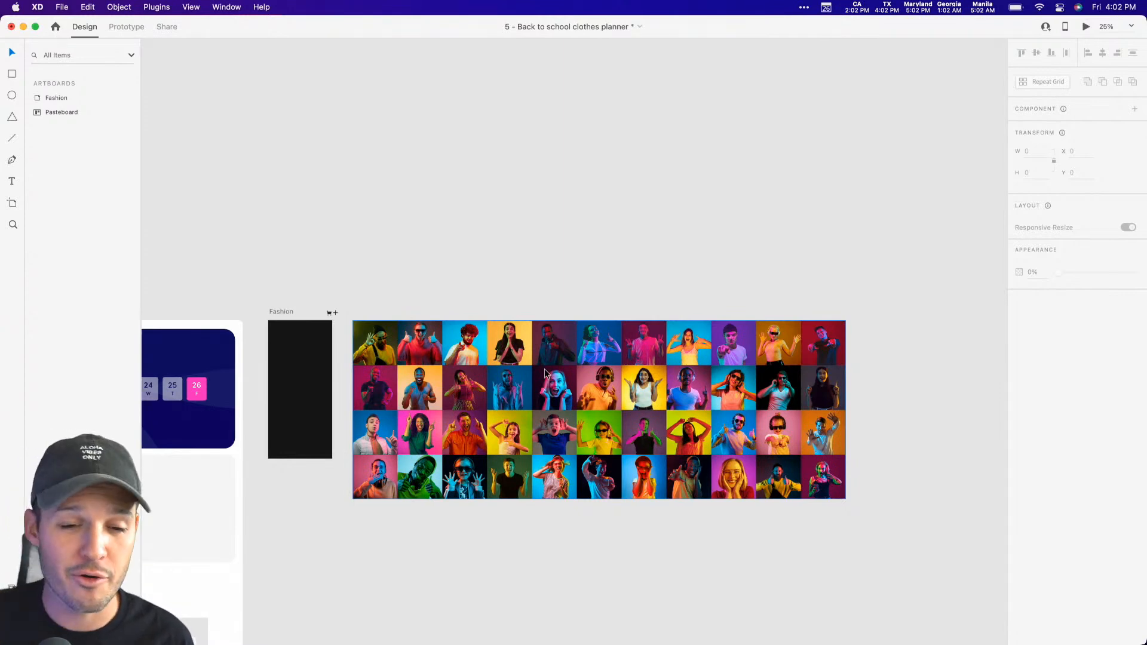
pyautogui.moveTo(545, 374); pyautogui.dragTo(545, 123)
pyautogui.scroll(2, 677, 270)
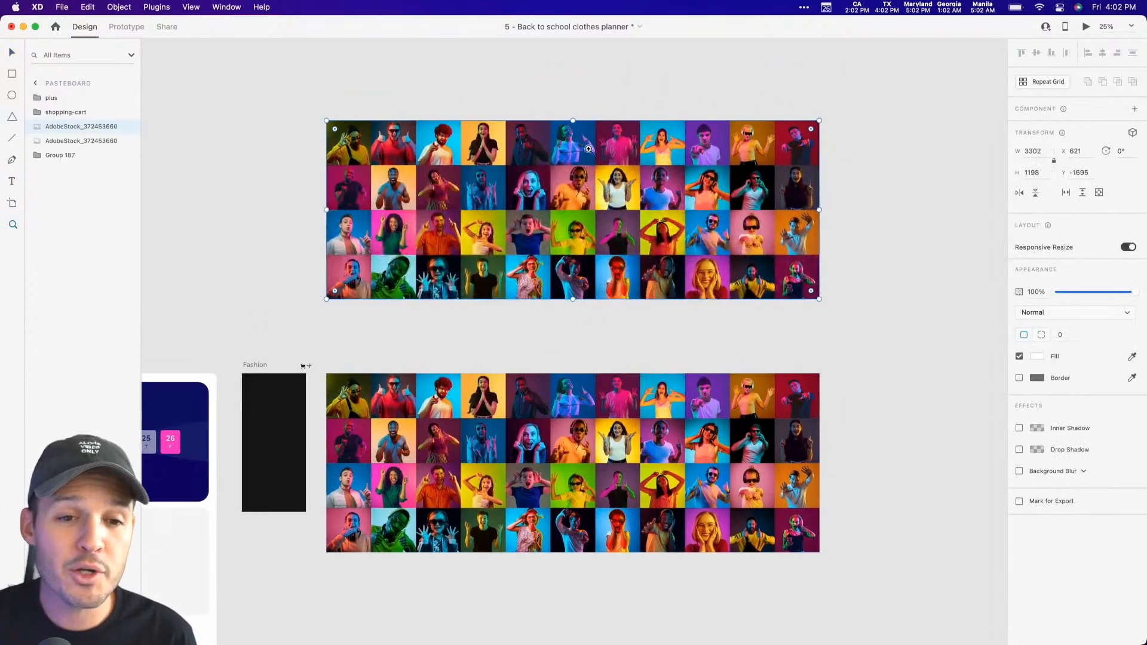
# Draw a borderless rectangle about 239 by 300 with corner radius about 19 over the white-tank-top woman on yellow in the grid copy.
pyautogui.scroll(5, 678, 270)
pyautogui.press('v')
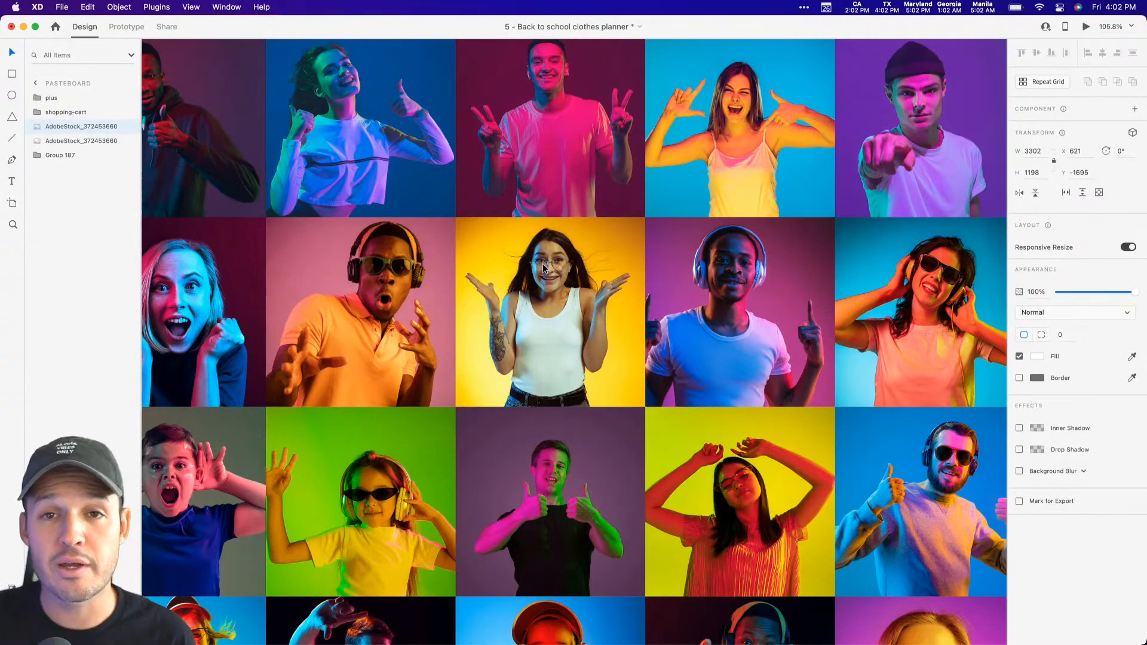
pyautogui.moveTo(474, 219)
pyautogui.mouseDown()
pyautogui.moveTo(530, 333)
pyautogui.moveTo(625, 408)
pyautogui.mouseUp()
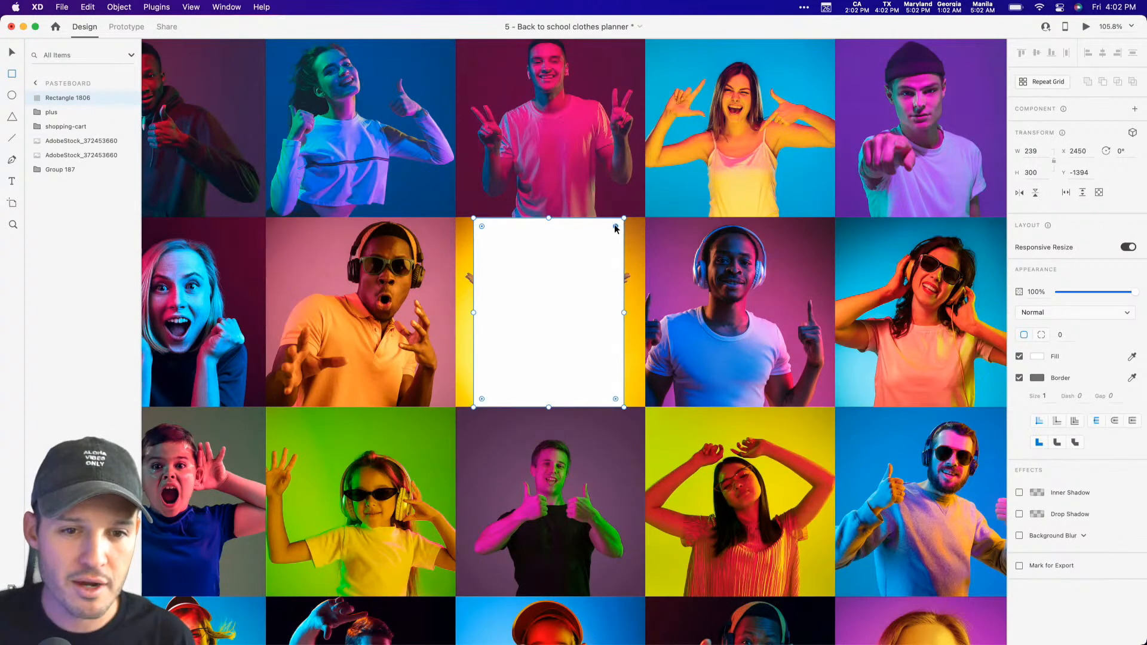
pyautogui.moveTo(615, 228); pyautogui.dragTo(609, 236)
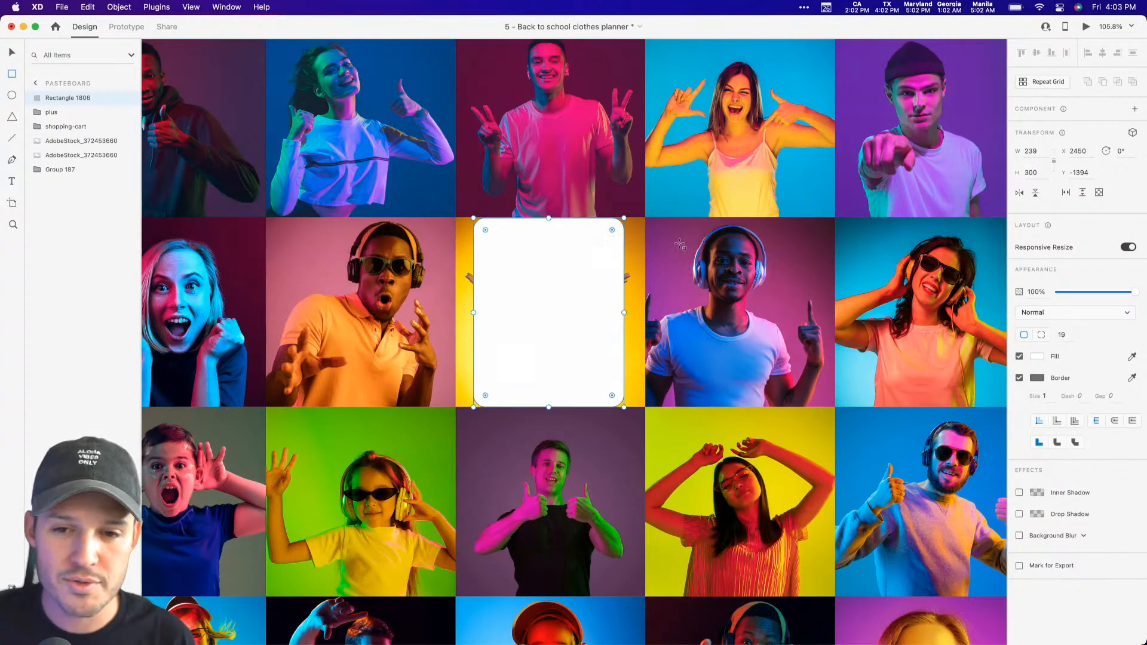
pyautogui.click(1018, 378)
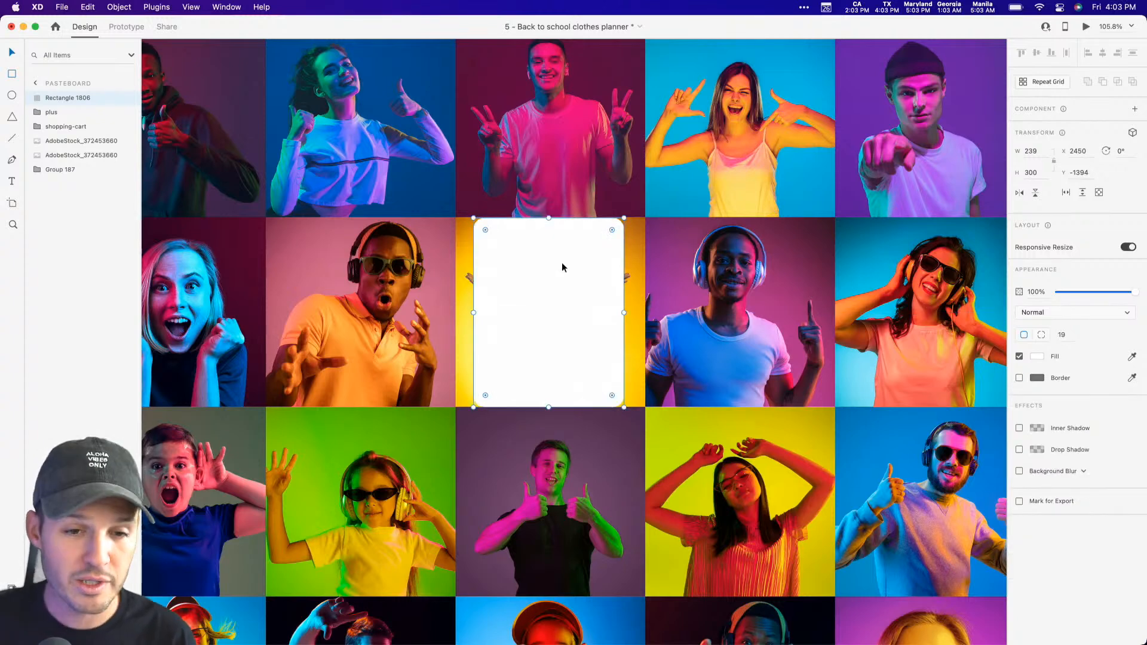
# Mask the photo grid copy with the rounded rectangle and move the masked photo slightly up and to the left.
pyautogui.keyDown('shift'); pyautogui.click(575, 171); pyautogui.keyUp('shift')
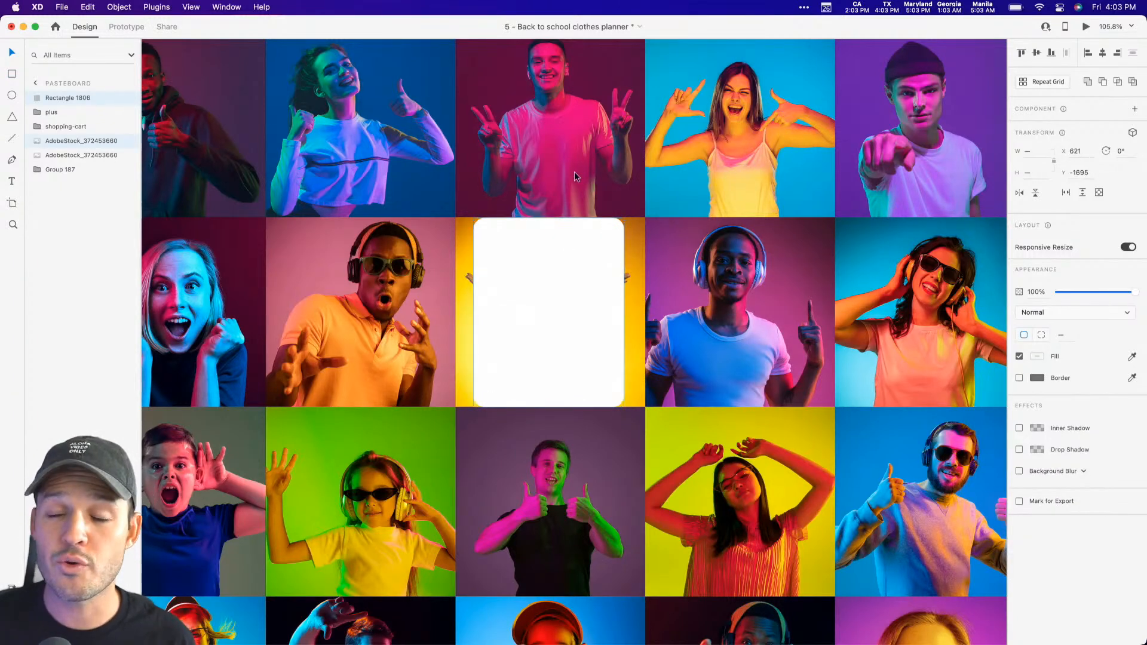
pyautogui.rightClick(575, 228)
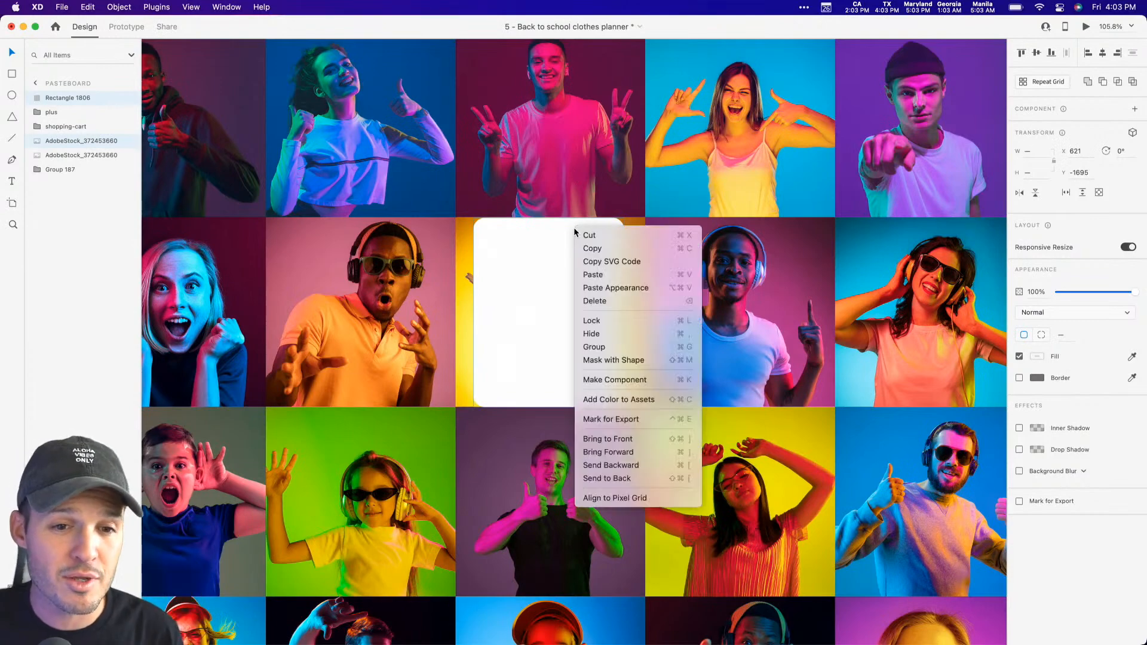
pyautogui.click(643, 360)
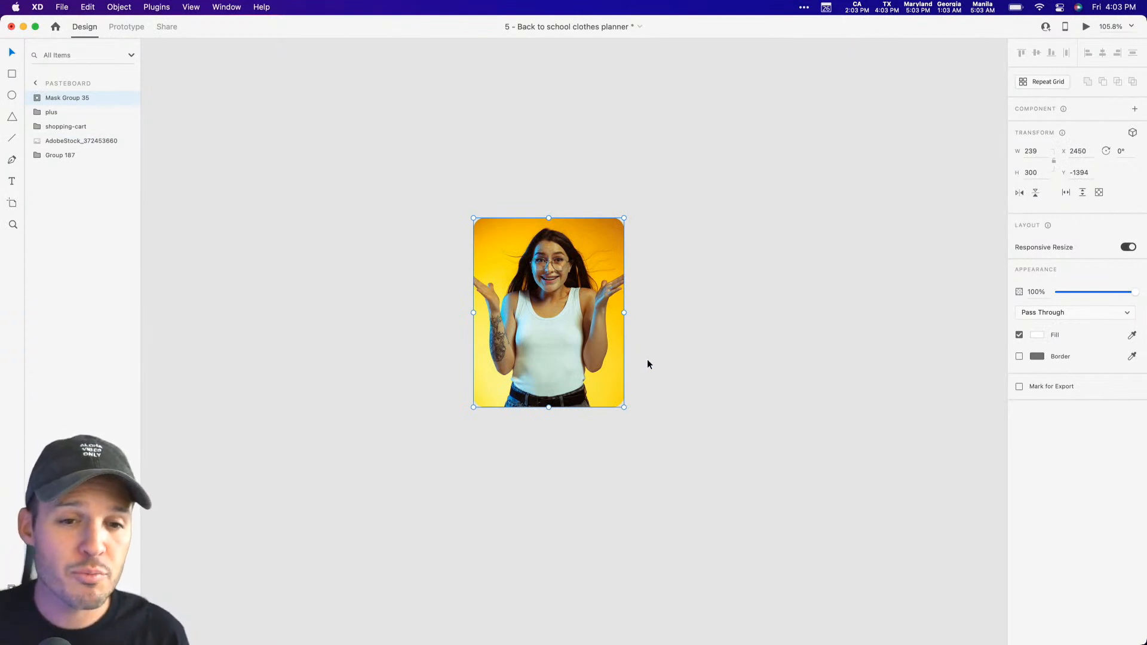
pyautogui.click(645, 364)
pyautogui.click(554, 331)
pyautogui.moveTo(554, 328); pyautogui.dragTo(522, 295)
pyautogui.moveTo(675, 334); pyautogui.dragTo(538, 328)
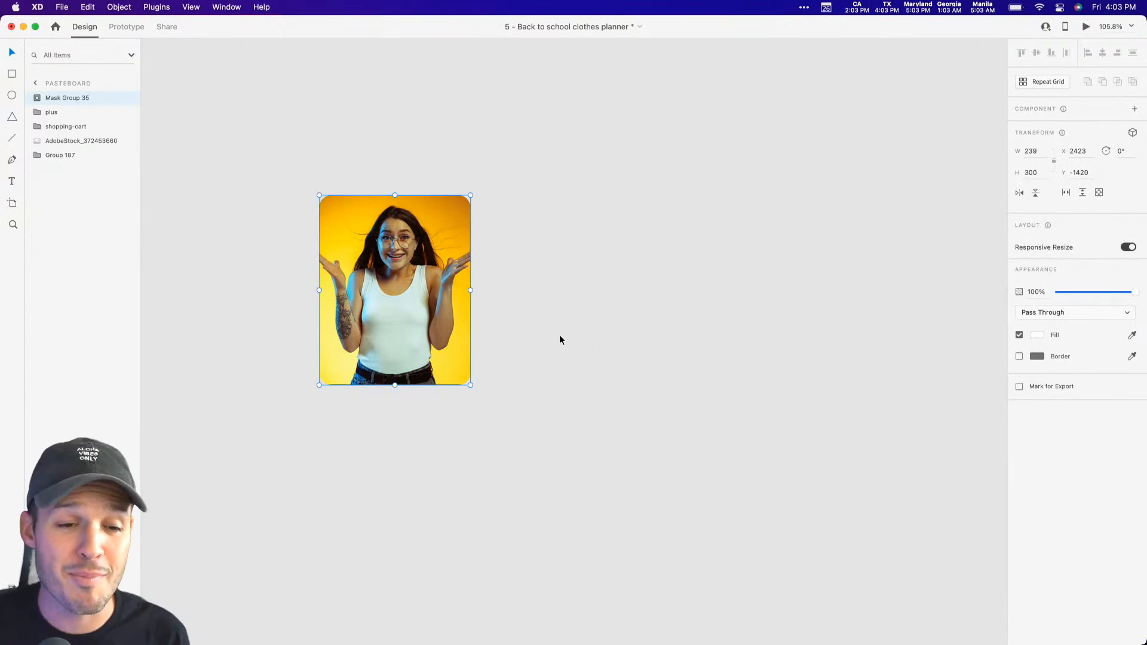
# Try shifting the photo inside the mask to frame the man with headphones, and undo the shift.
pyautogui.doubleClick(382, 299)
pyautogui.moveTo(419, 302); pyautogui.dragTo(249, 307)
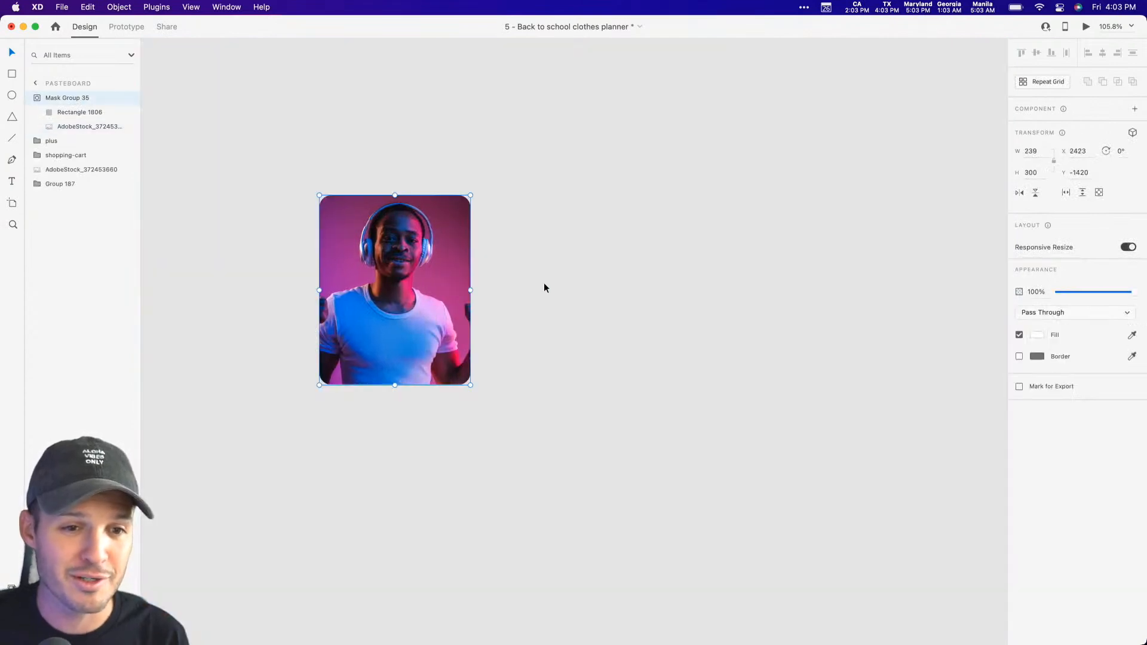
pyautogui.press('super+z')
pyautogui.press('Escape')
pyautogui.press('Escape')
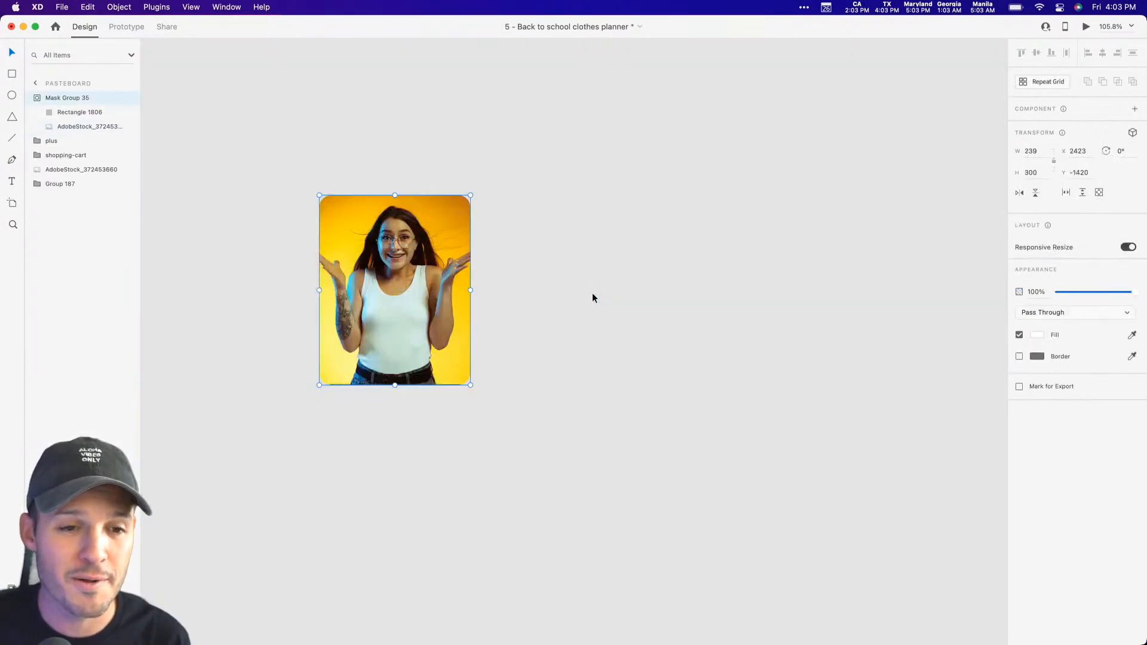
# Narrow the mask rectangle evenly from both sides to about 201 wide, keeping the woman centred.
pyautogui.doubleClick(376, 279)
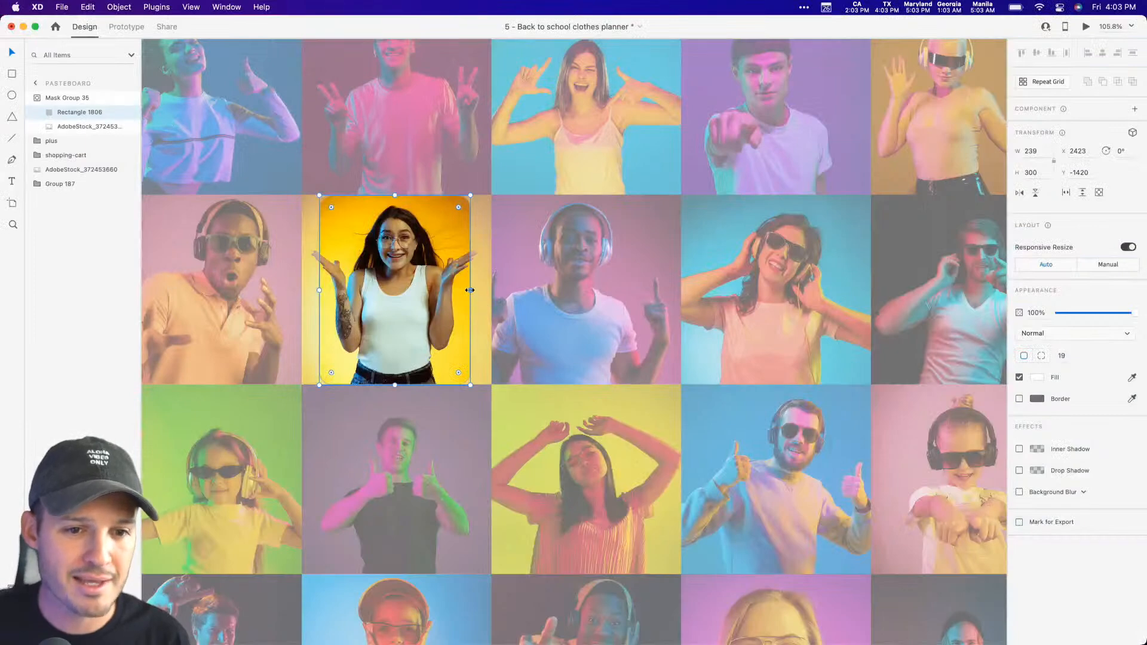
pyautogui.moveTo(470, 290); pyautogui.dragTo(459, 292)
pyautogui.press('Escape')
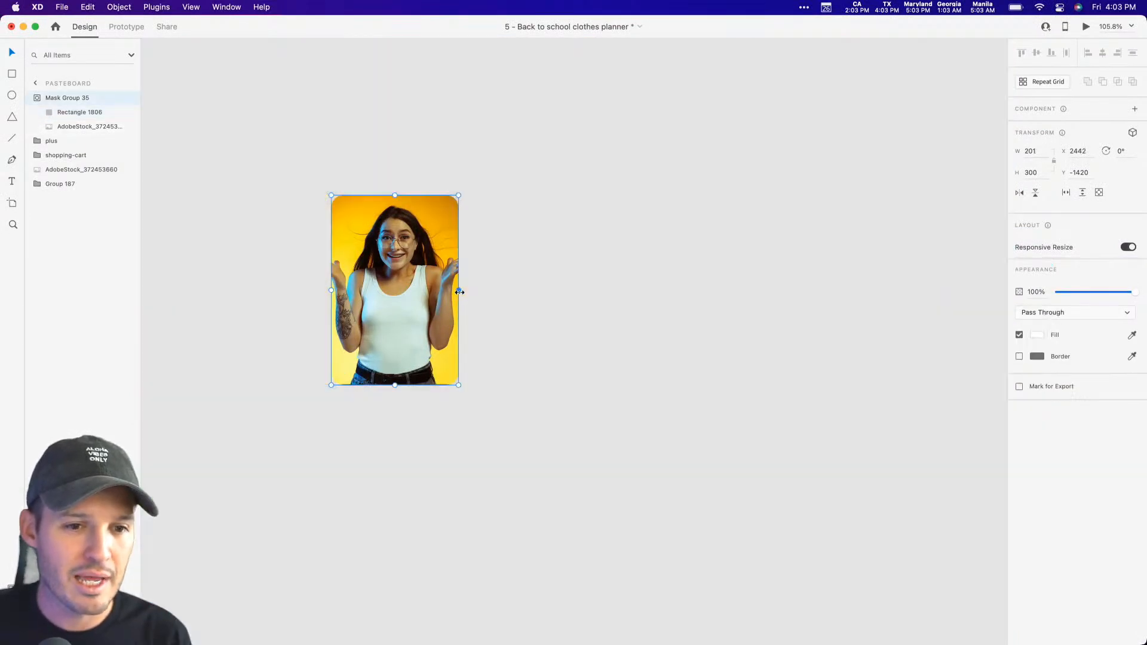
pyautogui.click(535, 248)
# Move the masked photo of the woman onto the upper middle of the Fashion artboard.
pyautogui.press('super+minus')
pyautogui.press('super+minus')
pyautogui.press('super+minus')
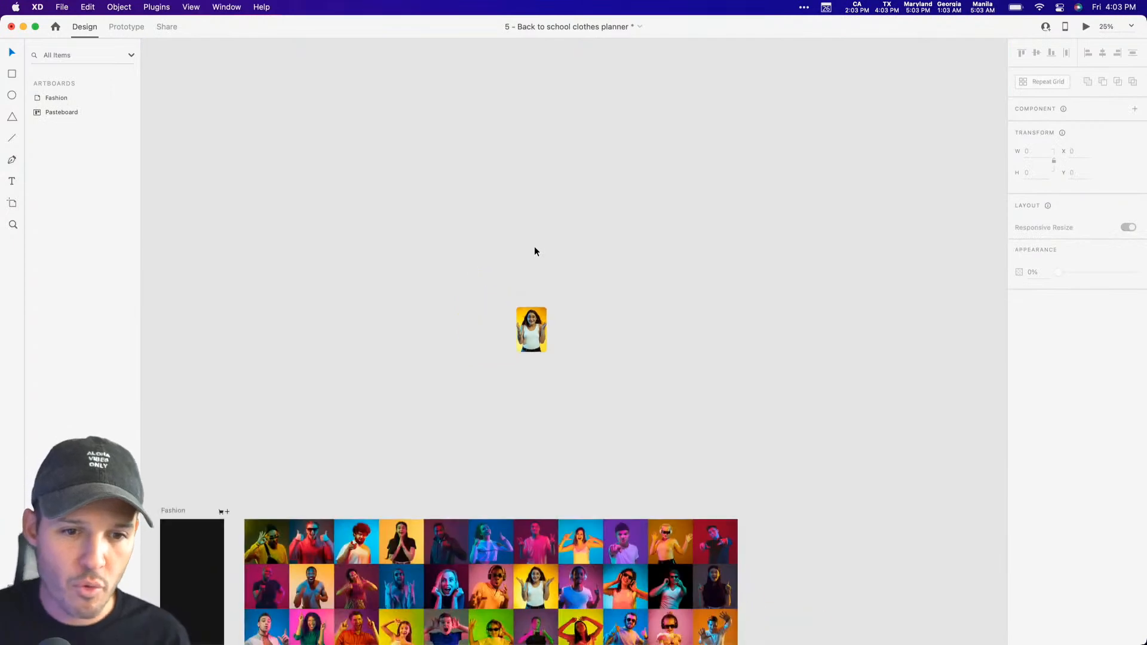
pyautogui.scroll(-5, 534, 248)
pyautogui.hscroll(-5, 535, 248)
pyautogui.moveTo(721, 142); pyautogui.dragTo(382, 392)
pyautogui.press('z')
pyautogui.moveTo(344, 281); pyautogui.dragTo(491, 461)
pyautogui.press('v')
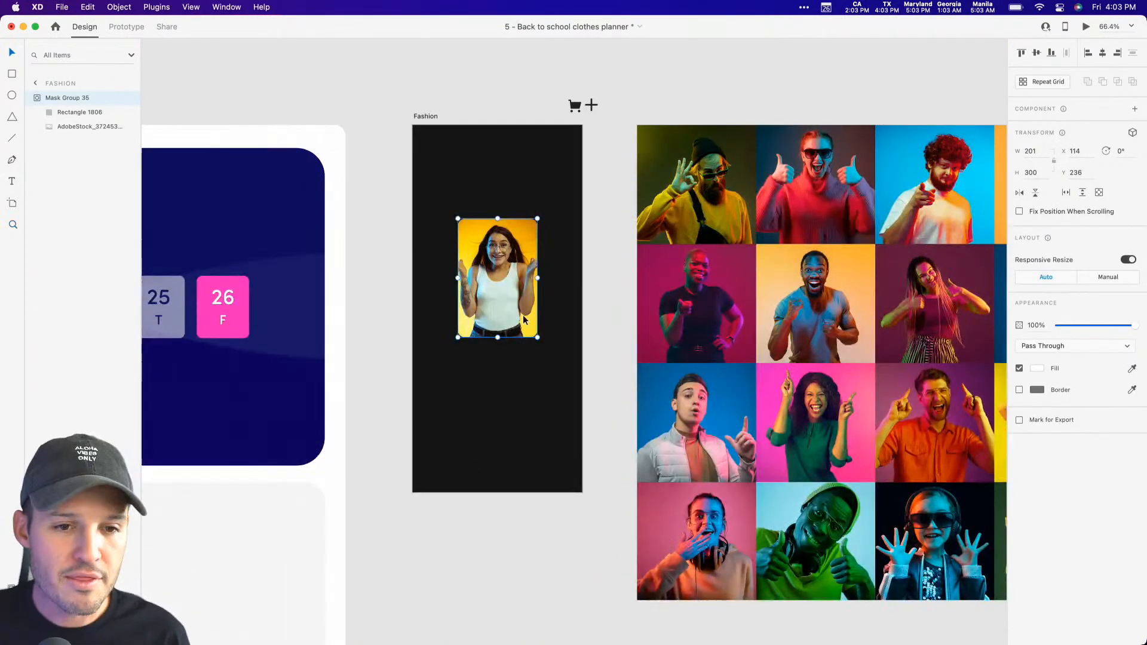
# Enlarge the masked photo from its centre to about 438 high and narrow its mask rectangle to about 249 wide.
pyautogui.moveTo(538, 219); pyautogui.dragTo(556, 191)
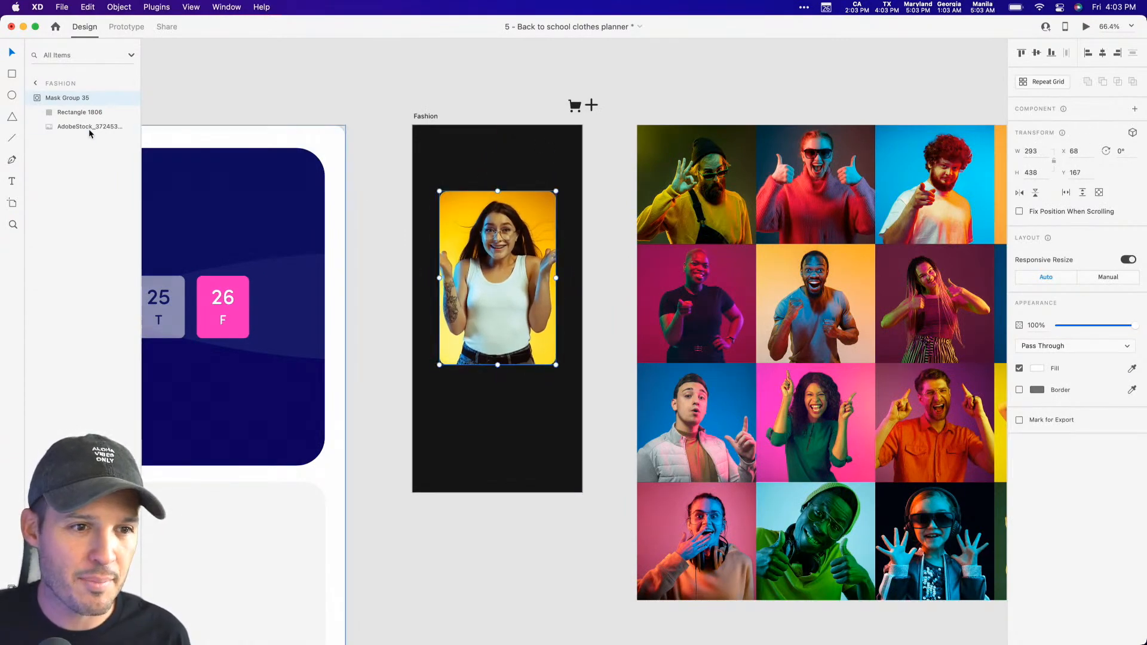
pyautogui.click(53, 112)
pyautogui.moveTo(558, 279); pyautogui.dragTo(548, 279)
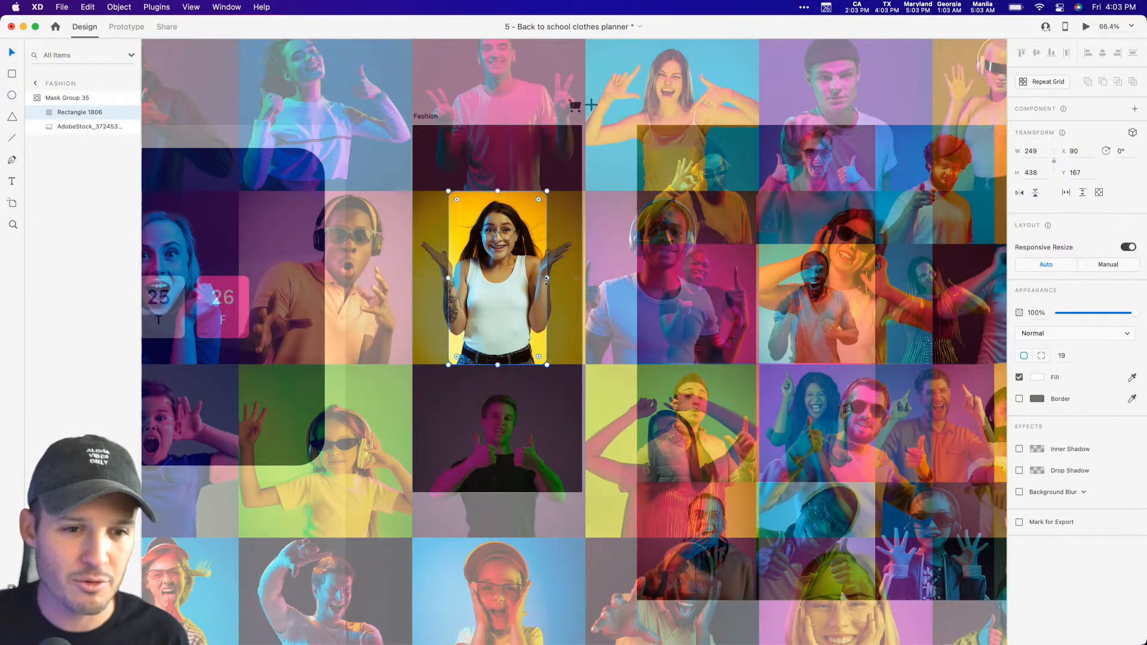
# Scale the whole mask group proportionally from its centre to about 297 by 522.
pyautogui.click(66, 98)
pyautogui.moveTo(546, 191); pyautogui.dragTo(556, 169)
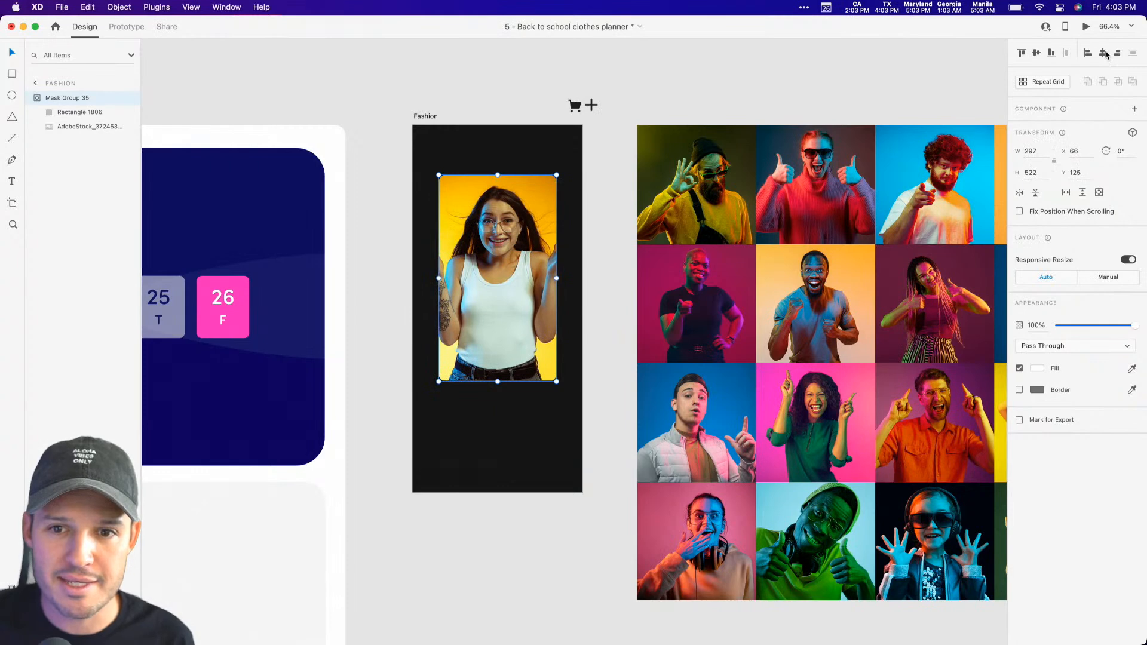
pyautogui.click(450, 107)
# Duplicate the masked photo card to the left of the original and shift its photo to show the man with headphones.
pyautogui.moveTo(517, 275); pyautogui.dragTo(402, 271)
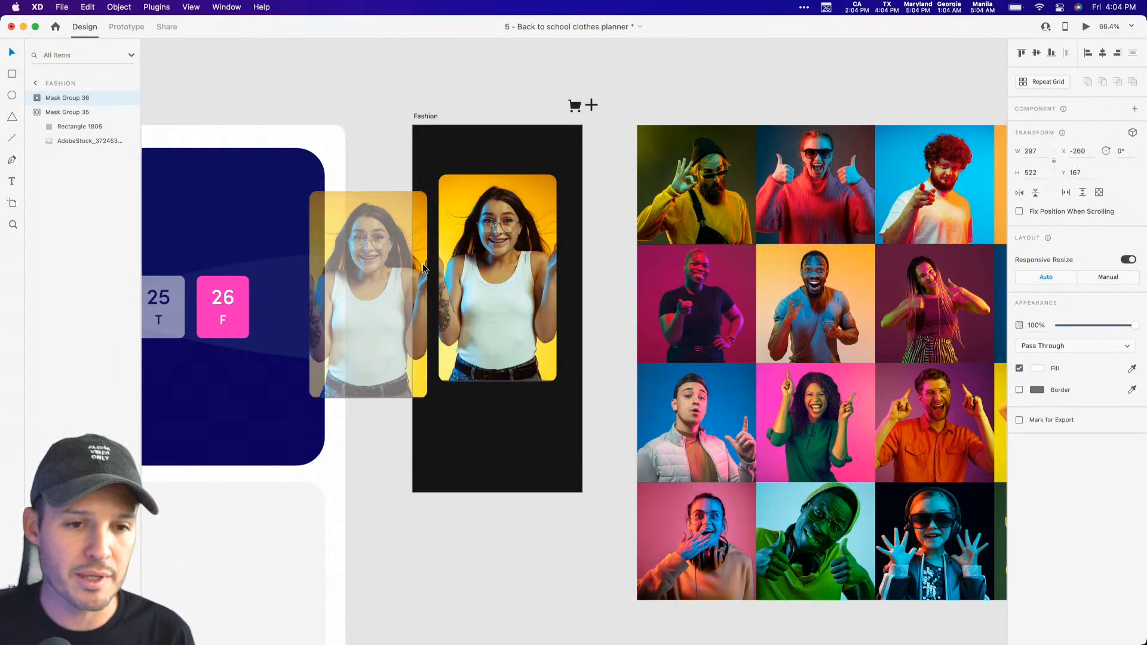
pyautogui.doubleClick(401, 263)
pyautogui.moveTo(398, 264); pyautogui.dragTo(214, 267)
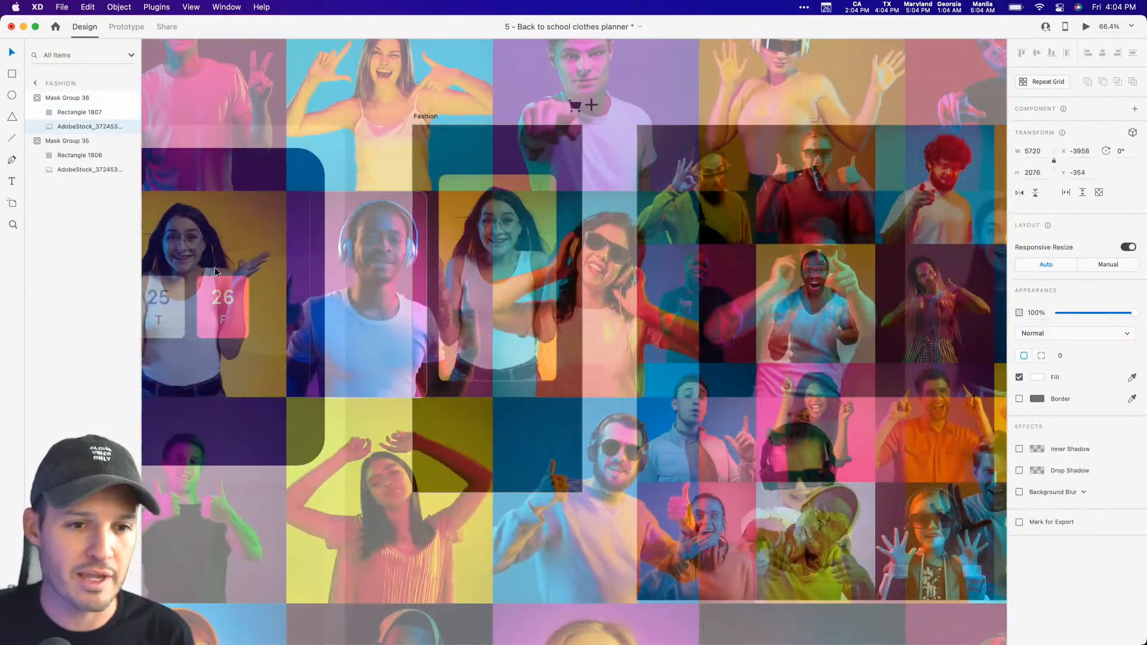
pyautogui.press('Escape')
pyautogui.click(382, 462)
# Duplicate the headphones man's card on the artboard and delete the stock photo grid from the pasteboard.
pyautogui.moveTo(413, 330); pyautogui.dragTo(407, 297)
pyautogui.doubleClick(658, 304)
pyautogui.press('Escape')
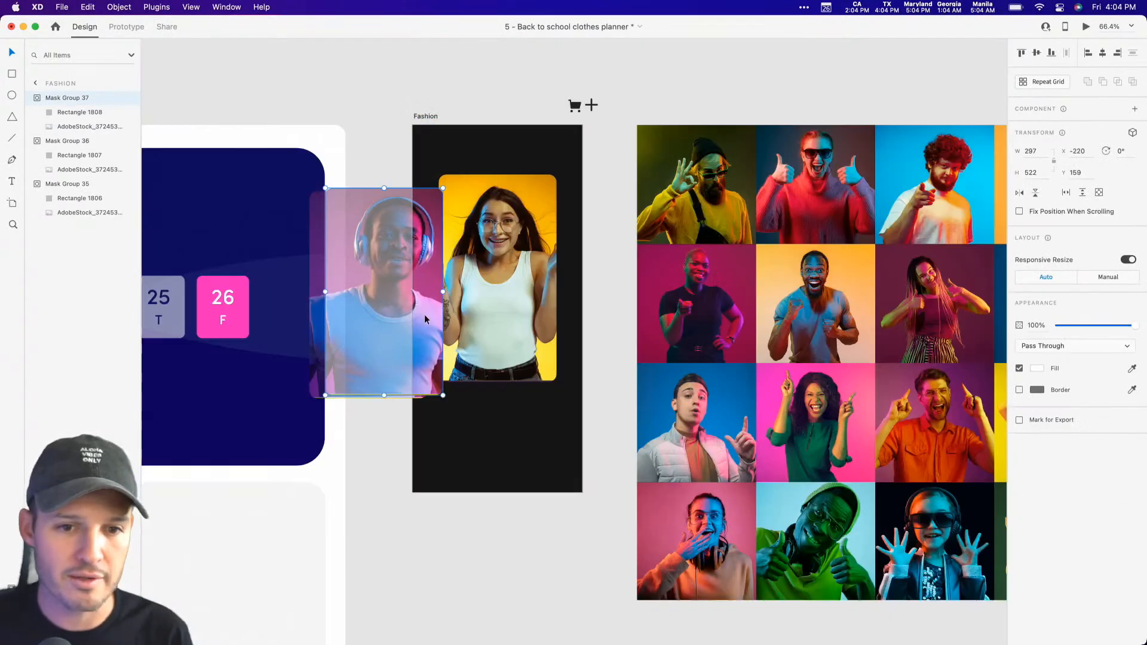
pyautogui.press('Escape')
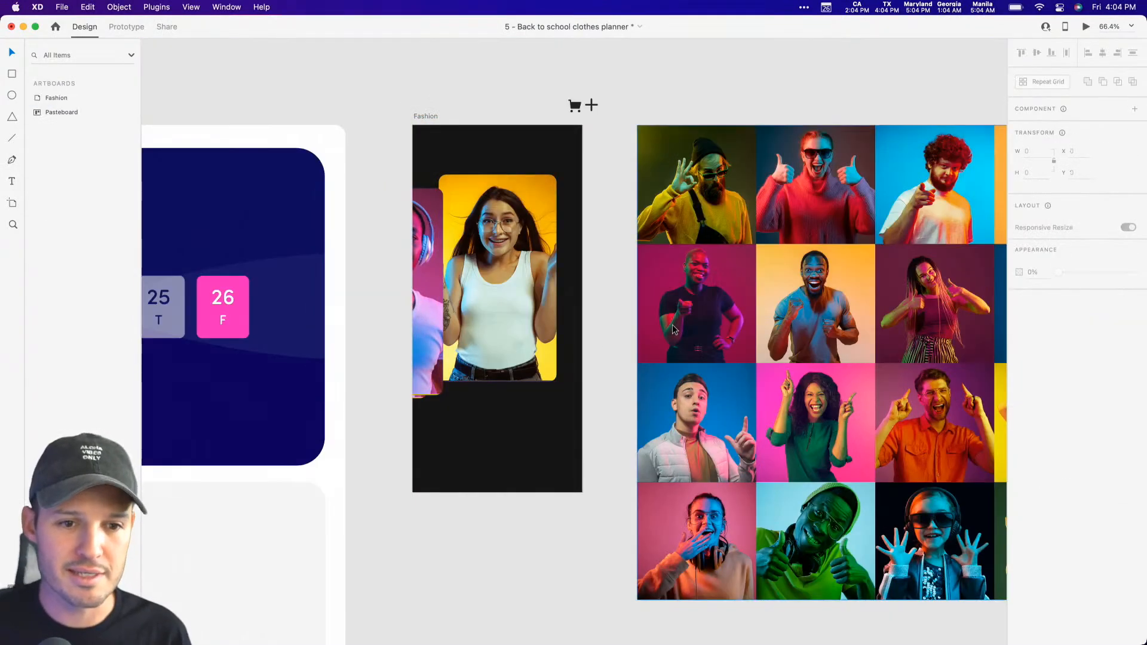
pyautogui.click(672, 325)
pyautogui.press('Delete')
# Move the duplicated card to the artboard's right edge and shift its photo to show the woman with sunglasses and headphones.
pyautogui.click(432, 299)
pyautogui.moveTo(433, 300); pyautogui.dragTo(589, 302)
pyautogui.moveTo(504, 307); pyautogui.dragTo(429, 298)
pyautogui.doubleClick(604, 295)
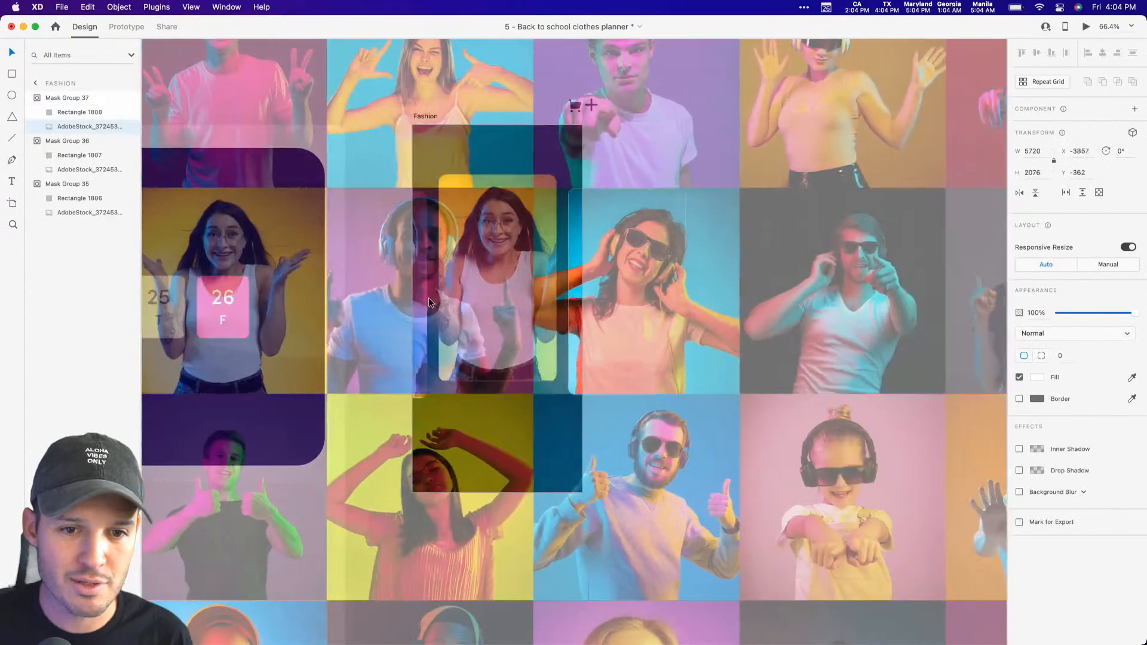
pyautogui.click(788, 251)
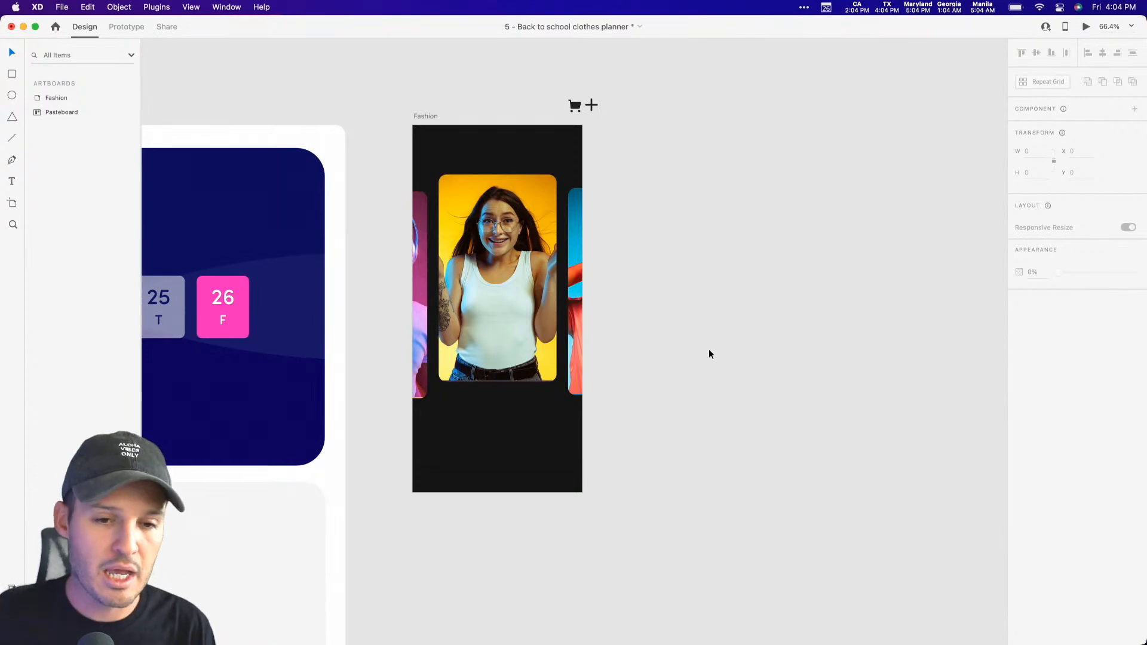
# Add the text "White Tank" on the dark area just below the centre photo card.
pyautogui.scroll(2, 460, 400)
pyautogui.press('z')
pyautogui.moveTo(381, 188); pyautogui.dragTo(660, 443)
pyautogui.moveTo(769, 372); pyautogui.dragTo(825, 293)
pyautogui.press('v')
pyautogui.doubleClick(592, 355)
pyautogui.press('Escape')
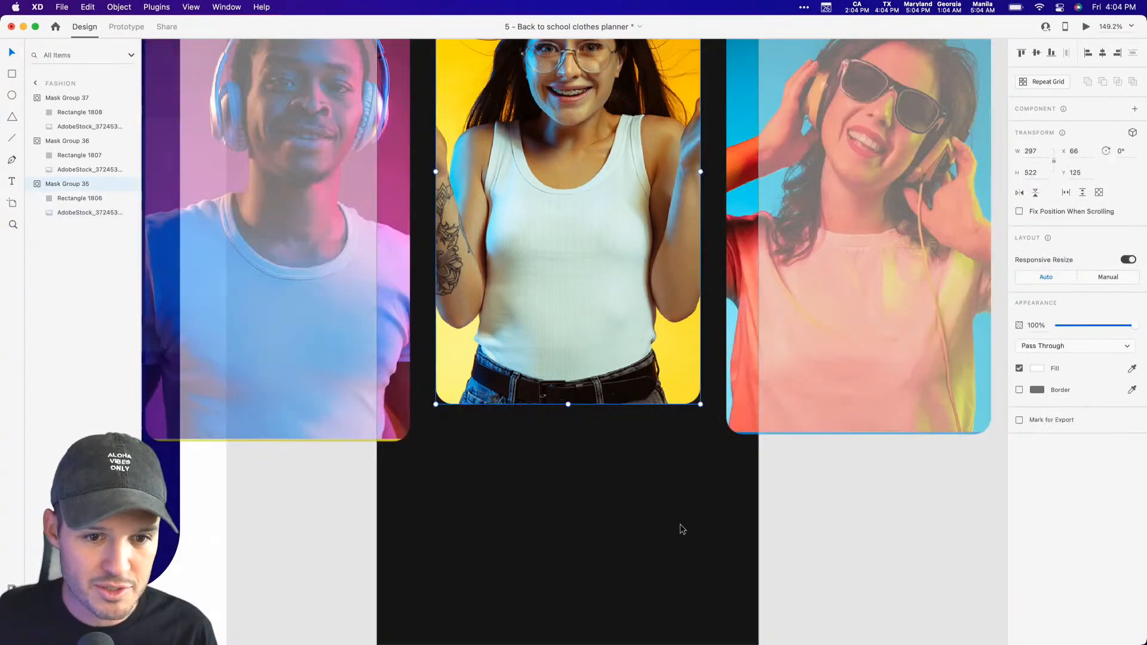
pyautogui.press('t')
pyautogui.click(478, 440)
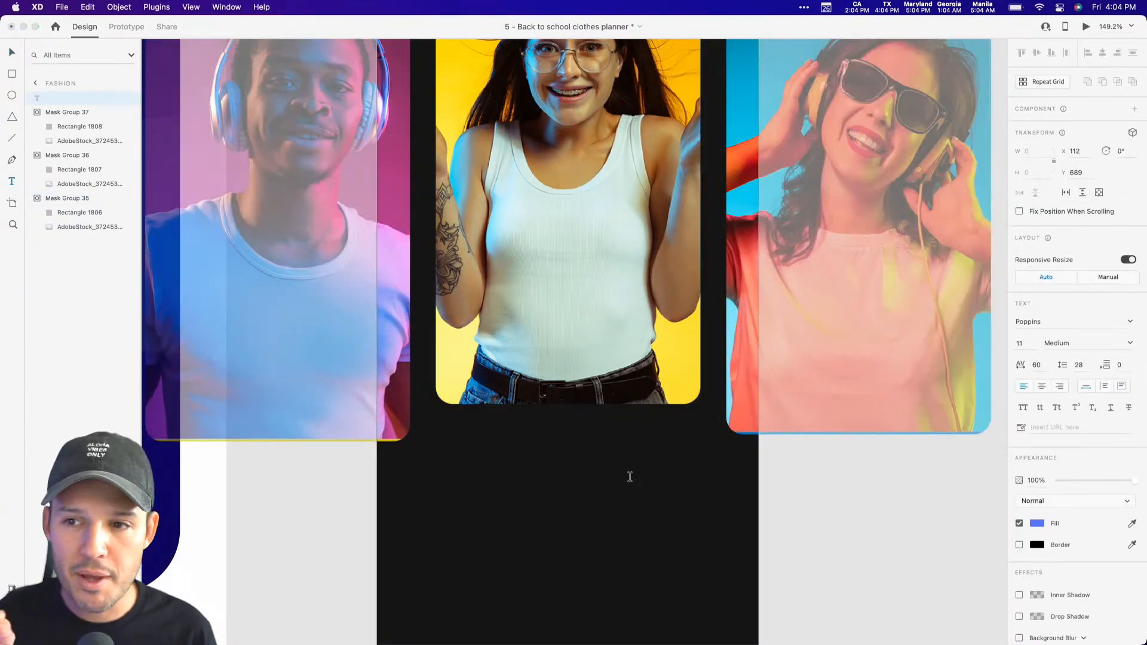
pyautogui.write('W')
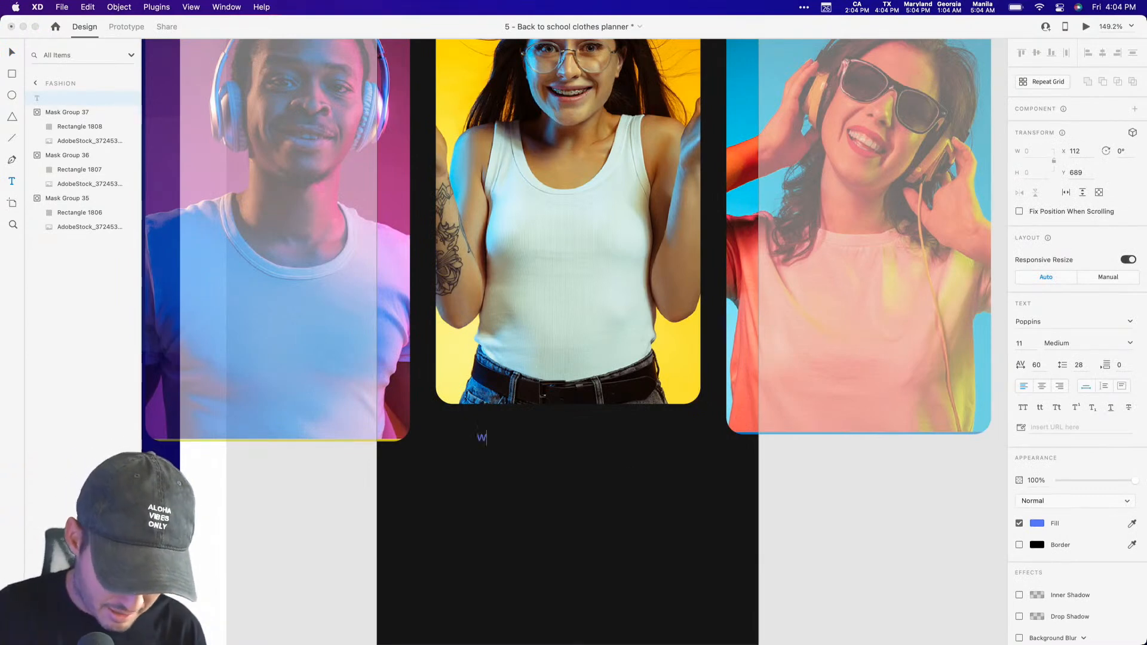
pyautogui.write('hite Taank')
pyautogui.press('BackSpace')
pyautogui.press('BackSpace')
pyautogui.press('BackSpace')
pyautogui.press('Escape')
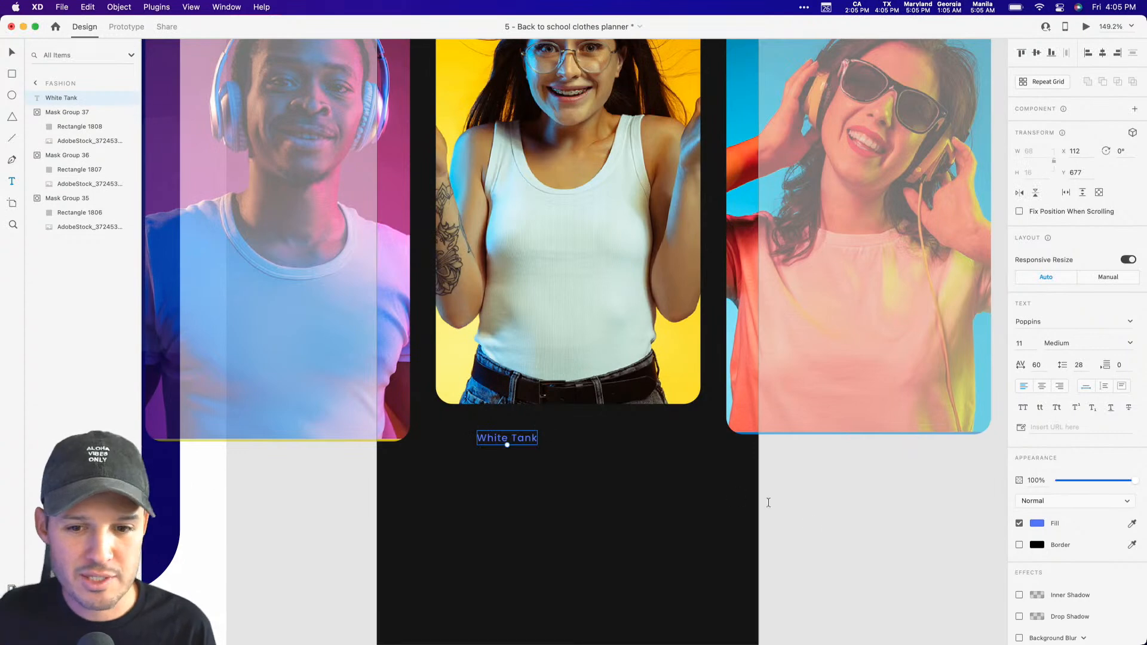
# Change the White Tank text's fill colour to #FFFFFF.
pyautogui.click(1040, 527)
pyautogui.write('FFFFFF')
pyautogui.press('Return')
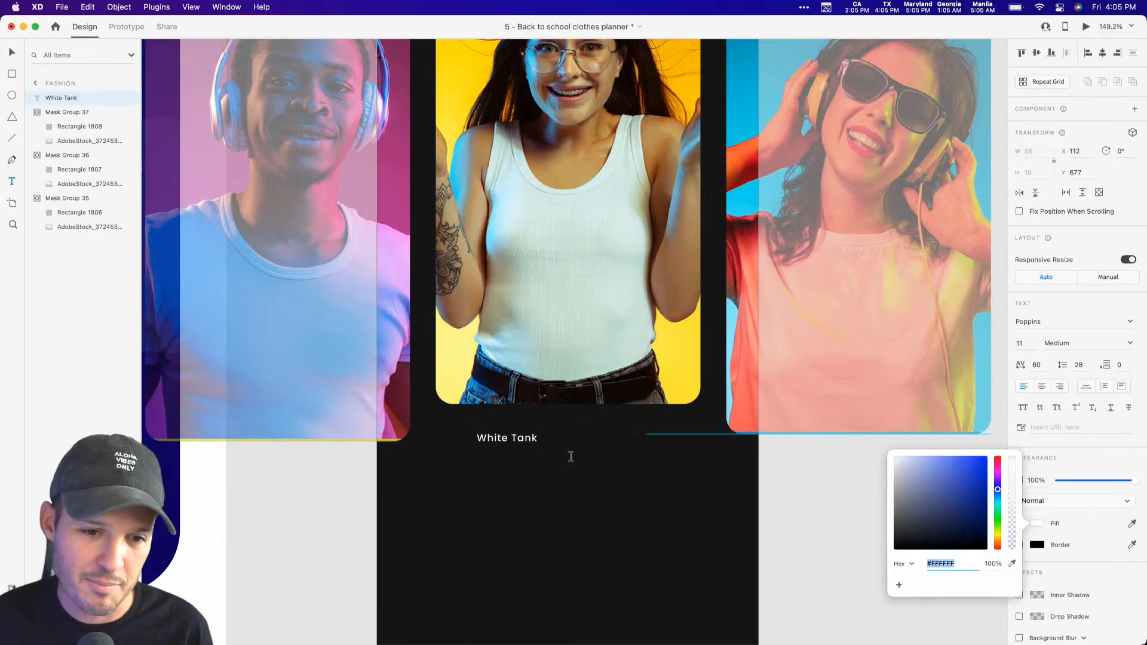
pyautogui.click(11, 52)
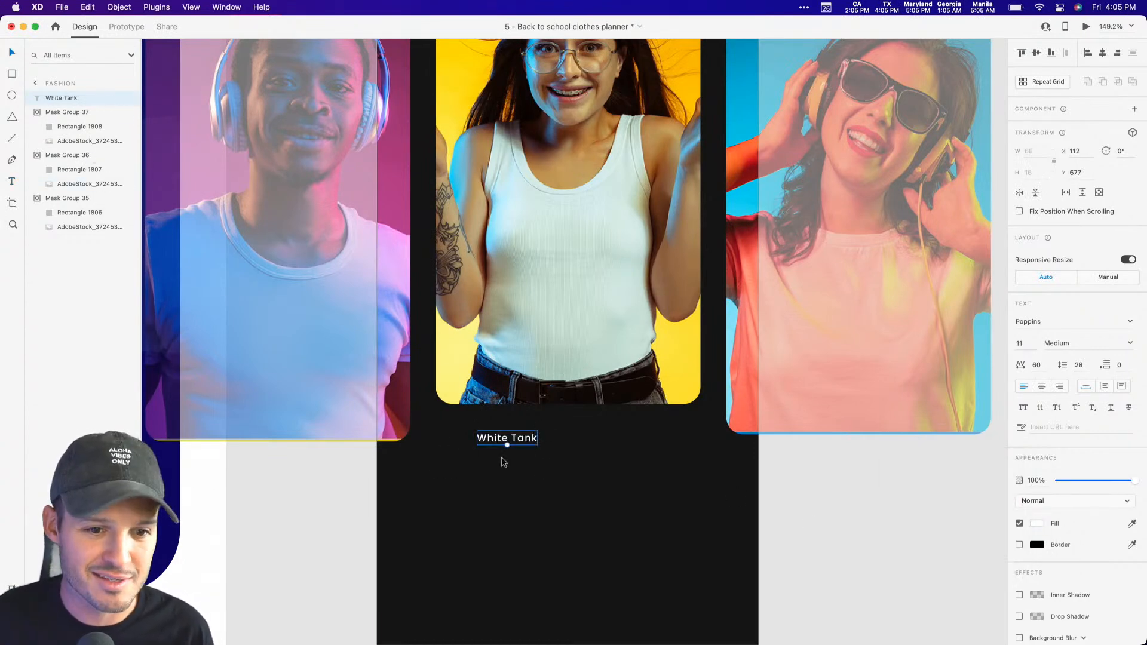
# Enlarge the White Tank title to size 25 SemiBold and centre it horizontally under the middle card.
pyautogui.moveTo(507, 445); pyautogui.dragTo(597, 443)
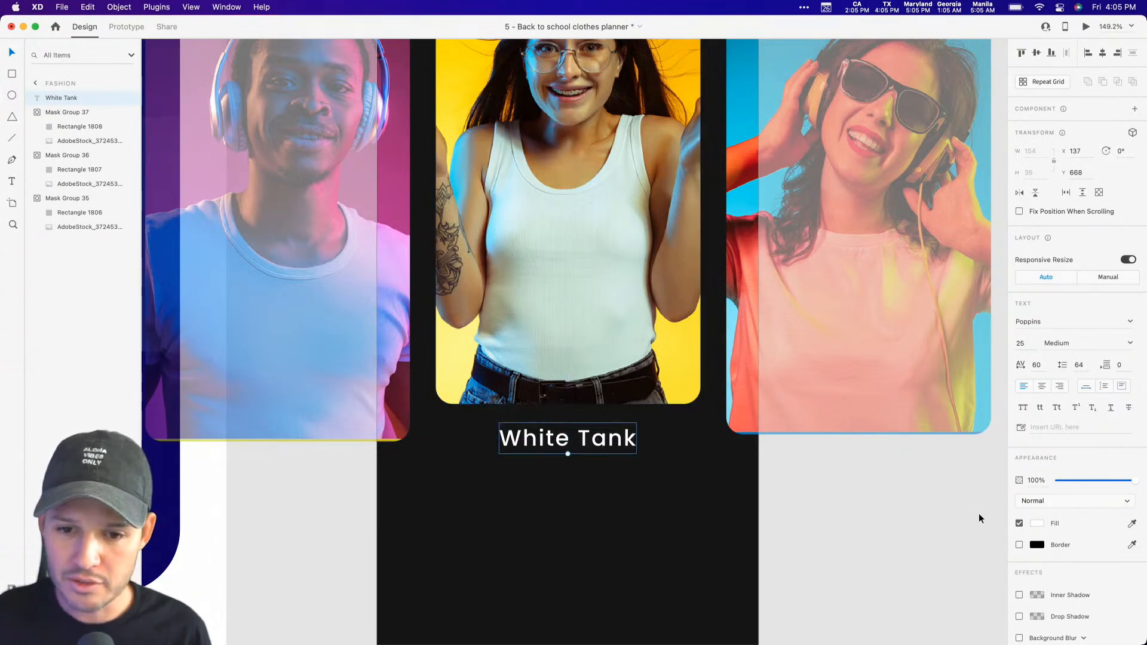
pyautogui.click(1130, 343)
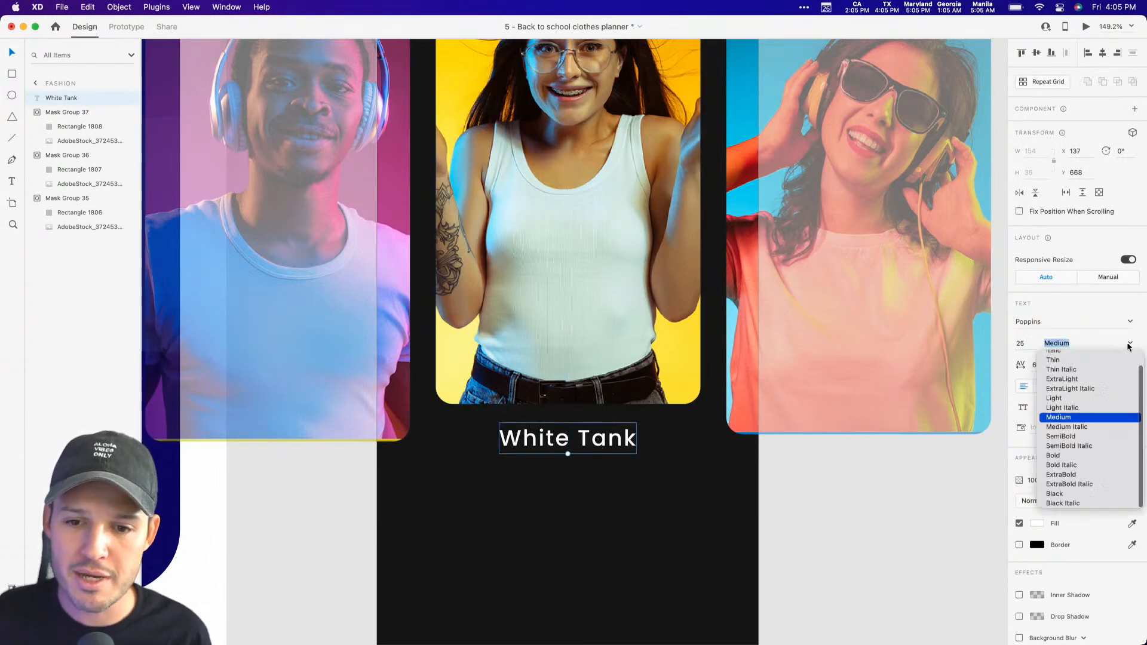
pyautogui.click(1076, 441)
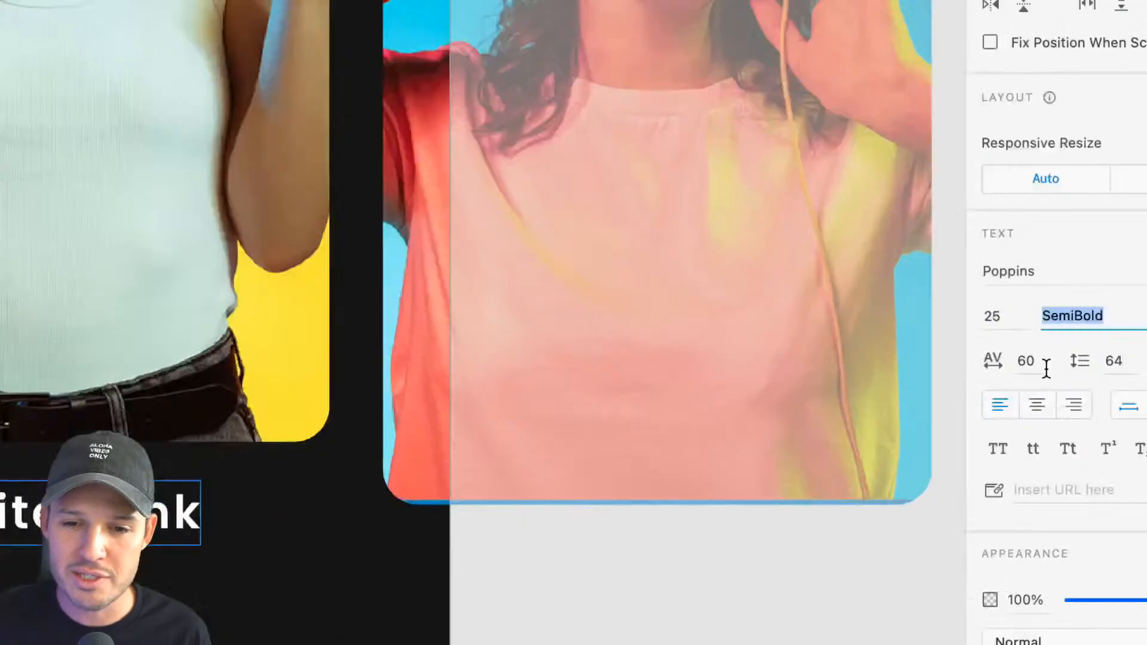
# Tighten the White Tank title's letter spacing to -20.
pyautogui.hscroll(15, 678, 358)
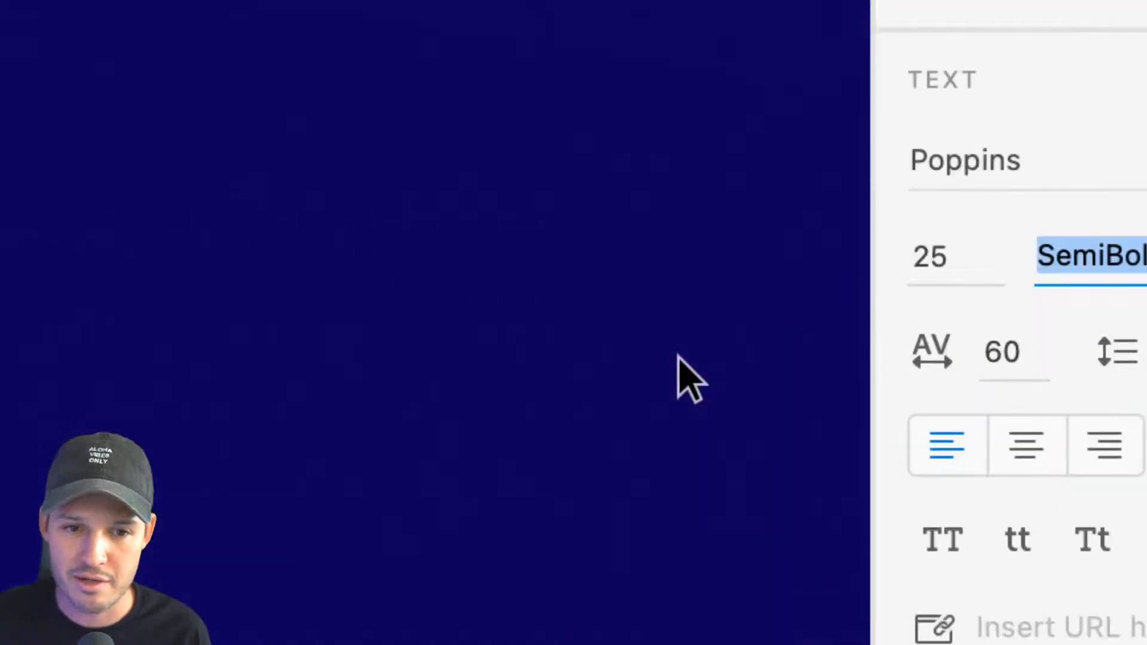
pyautogui.scroll(10, 685, 359)
pyautogui.scroll(3, 686, 365)
pyautogui.hscroll(-5, 686, 370)
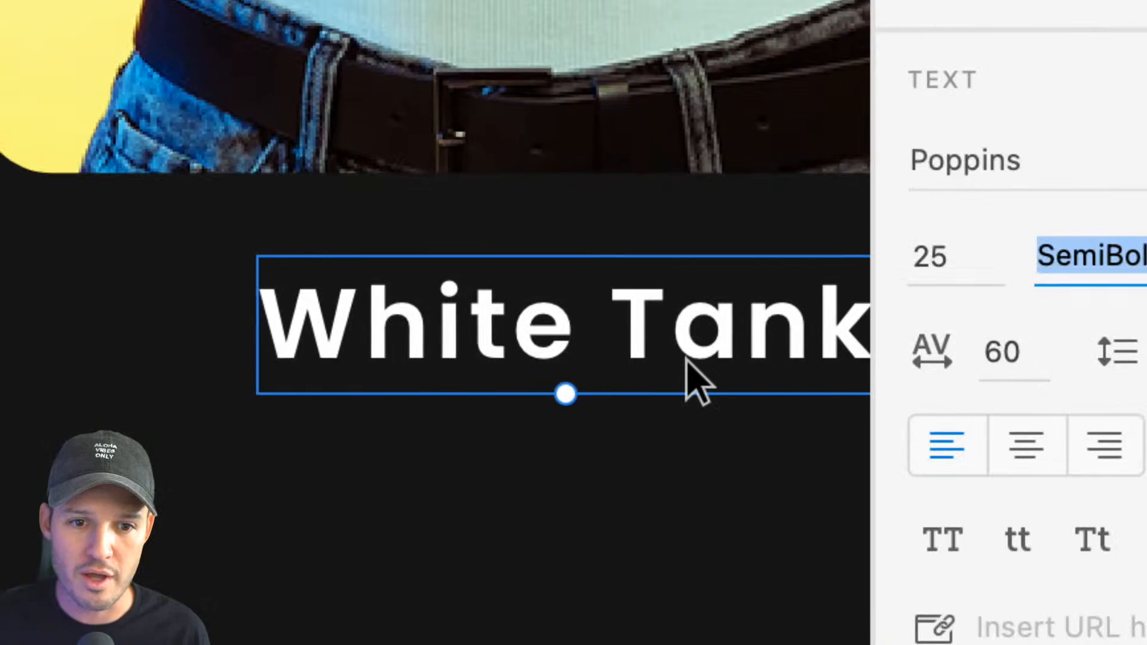
pyautogui.hscroll(3, 689, 378)
pyautogui.click(994, 359)
pyautogui.press('Down')
pyautogui.press('Down')
pyautogui.press('Down')
pyautogui.press('Down')
pyautogui.press('Down')
pyautogui.press('Down')
pyautogui.press('Down')
pyautogui.press('Down')
pyautogui.press('Down')
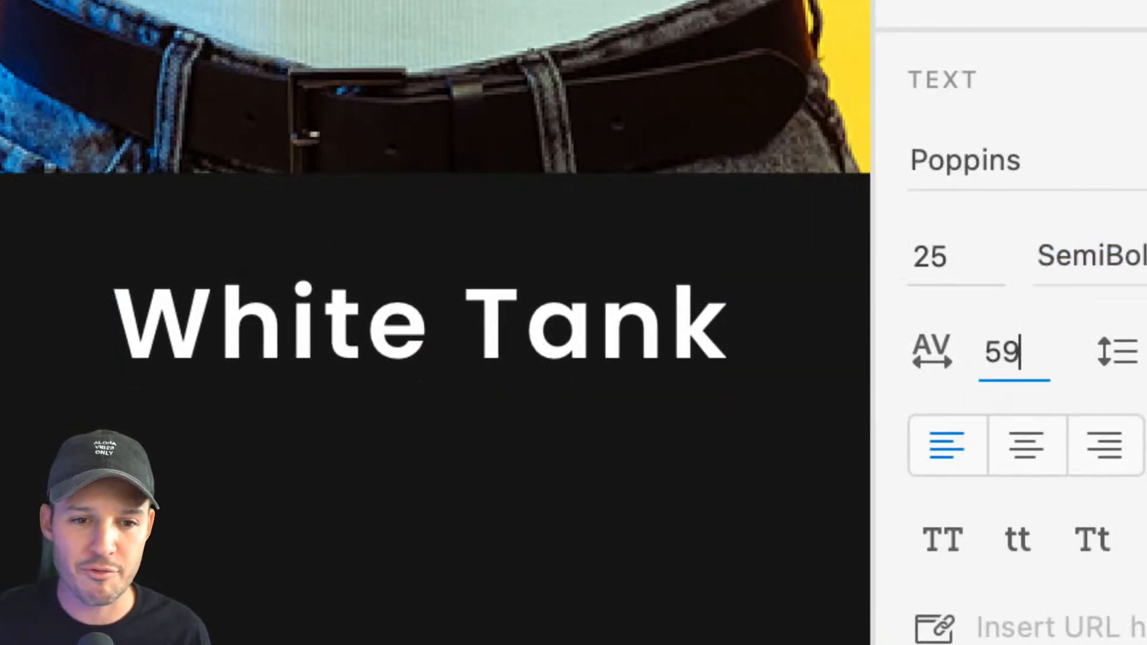
pyautogui.hotkey('shift', 'Down')
pyautogui.hotkey('shift', 'Down')
pyautogui.hotkey('shift', 'Down')
pyautogui.hotkey('shift', 'Down')
pyautogui.hotkey('shift', 'Down')
pyautogui.hotkey('shift', 'Down')
pyautogui.hotkey('shift', 'Down')
pyautogui.hotkey('shift', 'Down')
pyautogui.hotkey('shift', 'Down')
pyautogui.hotkey('shift', 'Down')
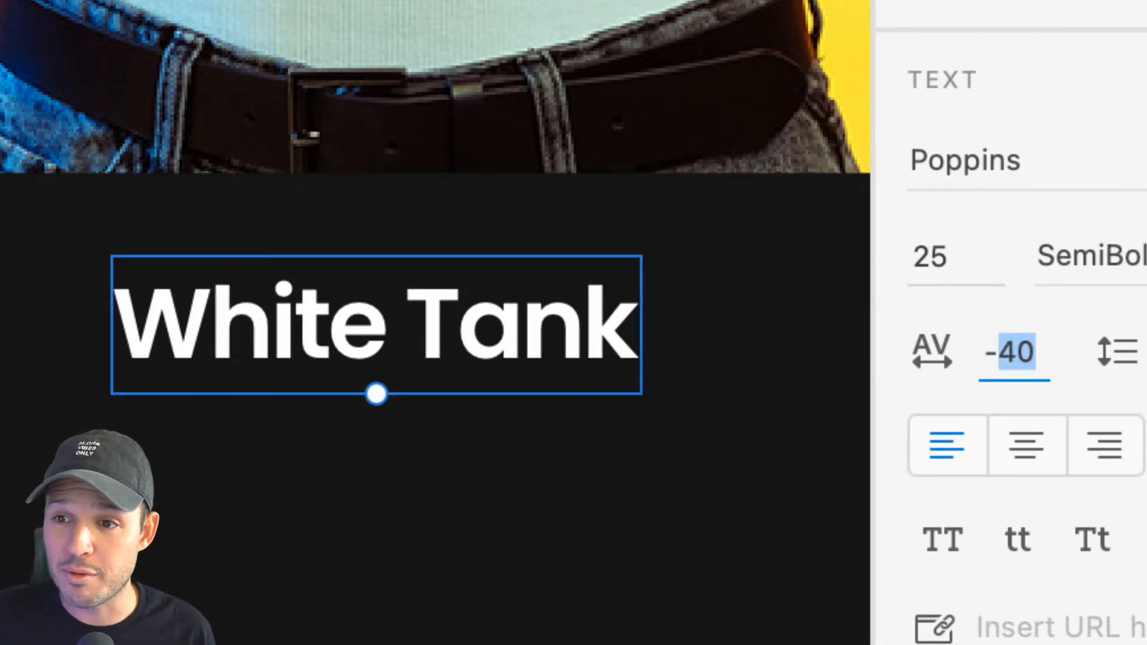
pyautogui.hotkey('shift', 'Up')
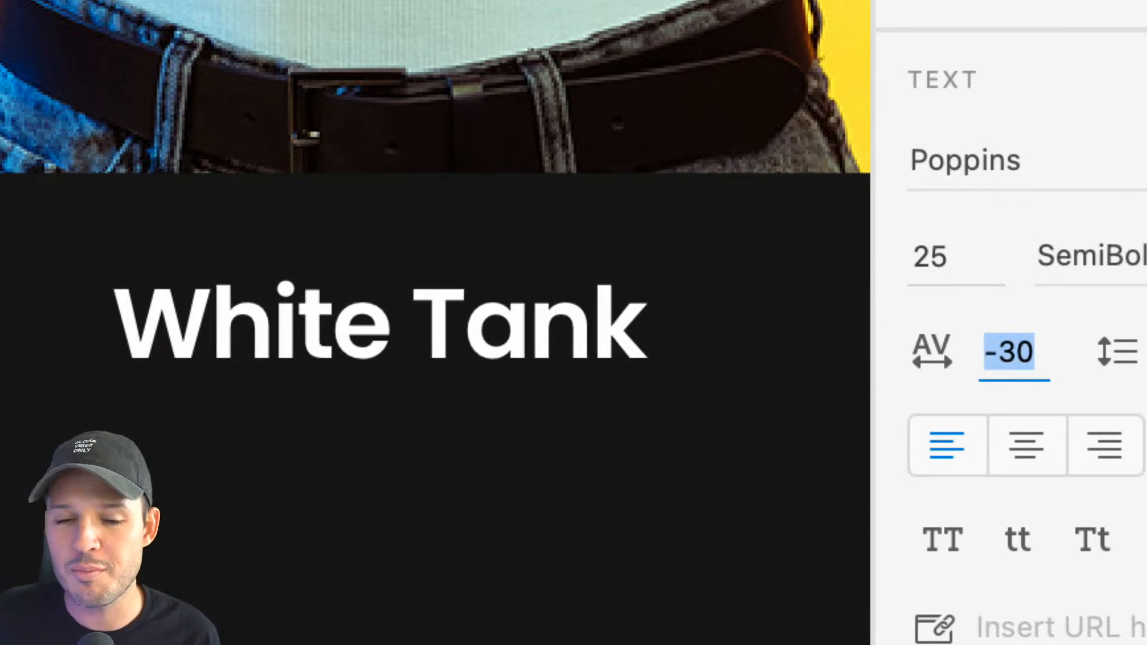
pyautogui.hotkey('shift', 'Up')
pyautogui.press('Return')
pyautogui.press('Escape')
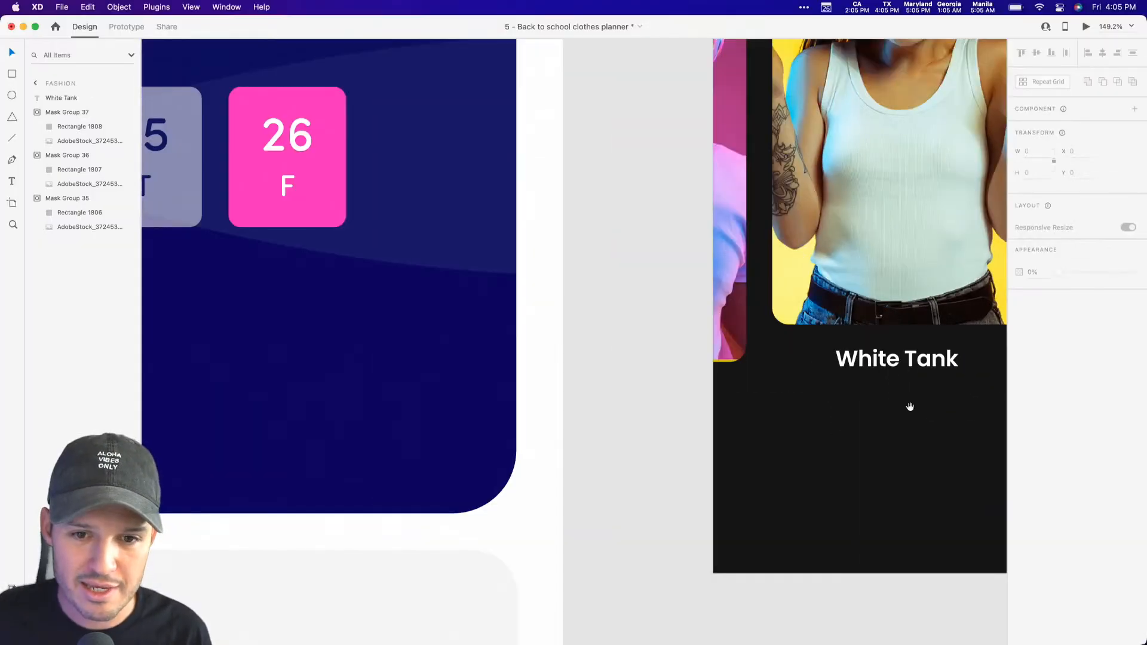
# Duplicate the White Tank title directly below itself and reduce the copy's font size to 16.
pyautogui.moveTo(909, 409); pyautogui.dragTo(540, 399)
pyautogui.moveTo(537, 358); pyautogui.dragTo(538, 389)
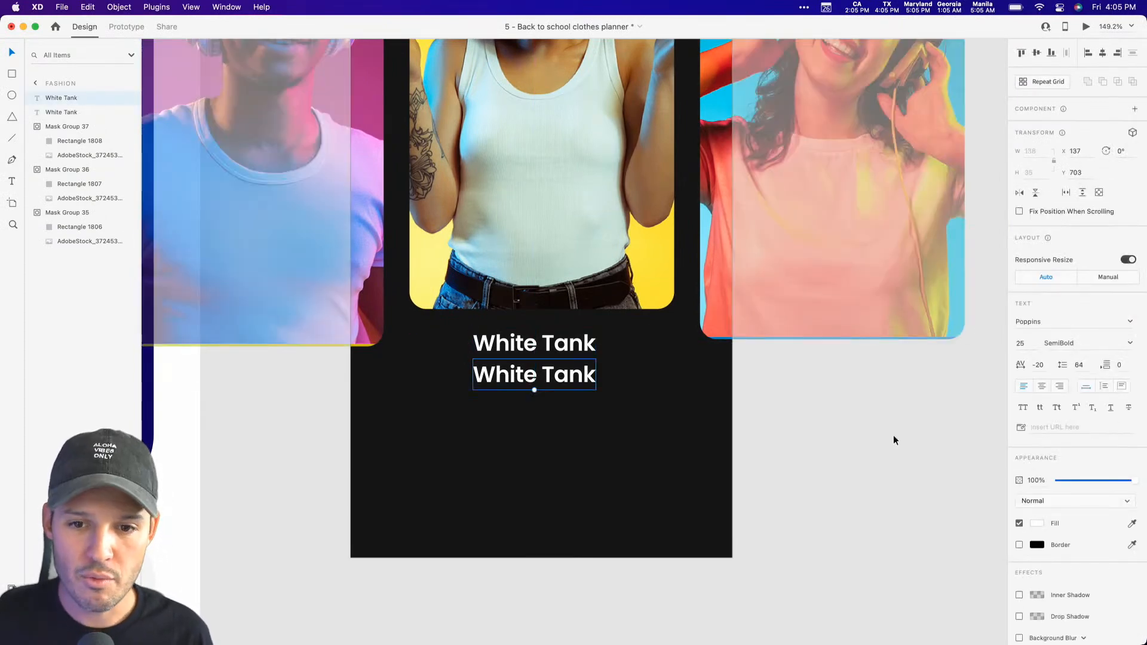
pyautogui.click(1023, 343)
pyautogui.write('19')
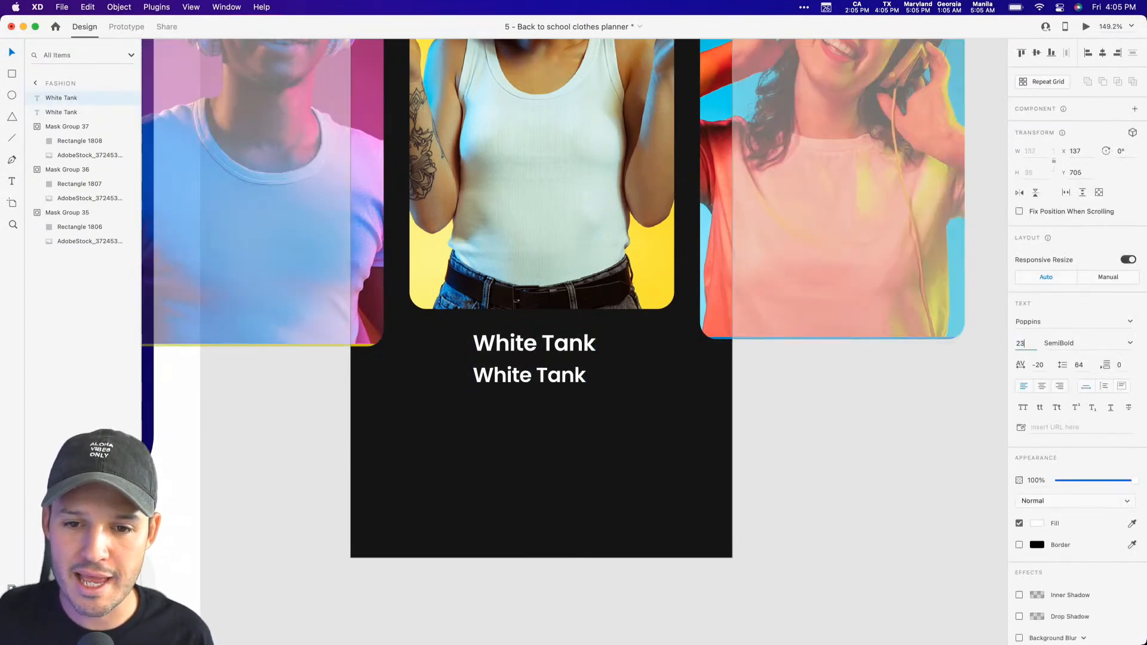
pyautogui.press('Down')
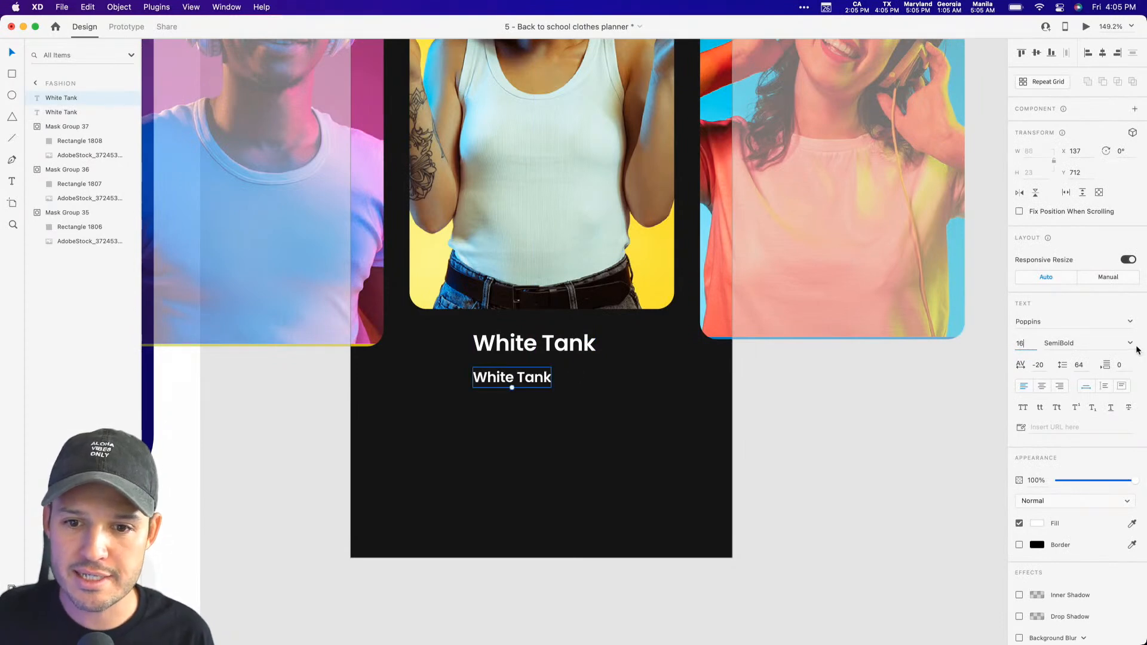
# Set the lower text copy's font weight to Regular and its opacity to 68%.
pyautogui.click(1130, 344)
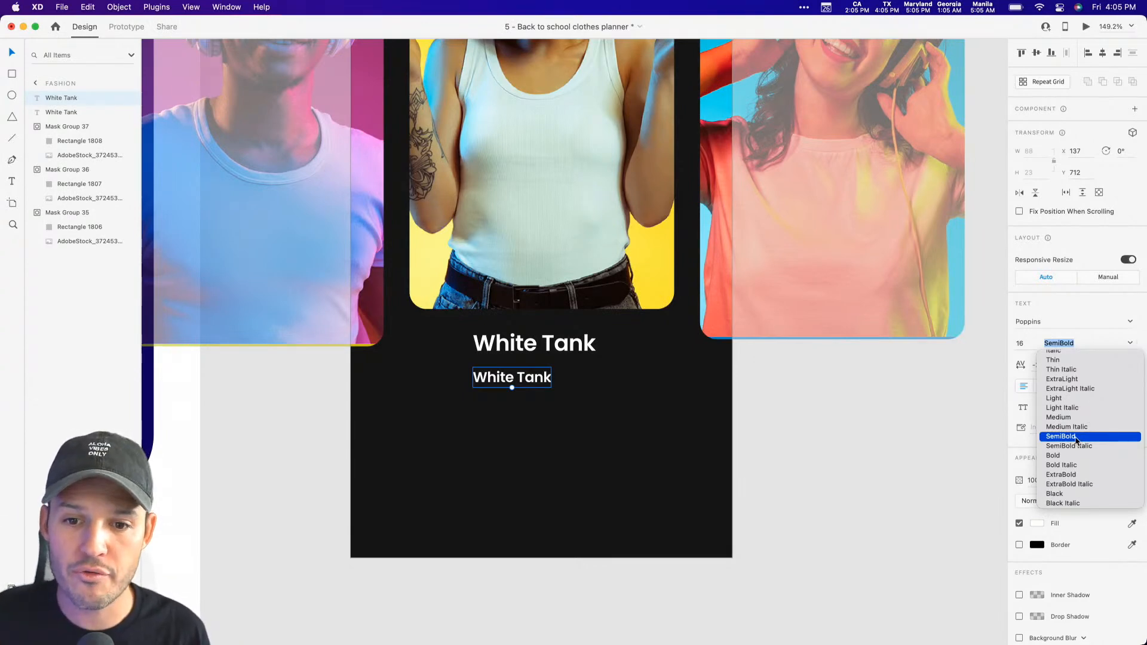
pyautogui.scroll(3, 1085, 397)
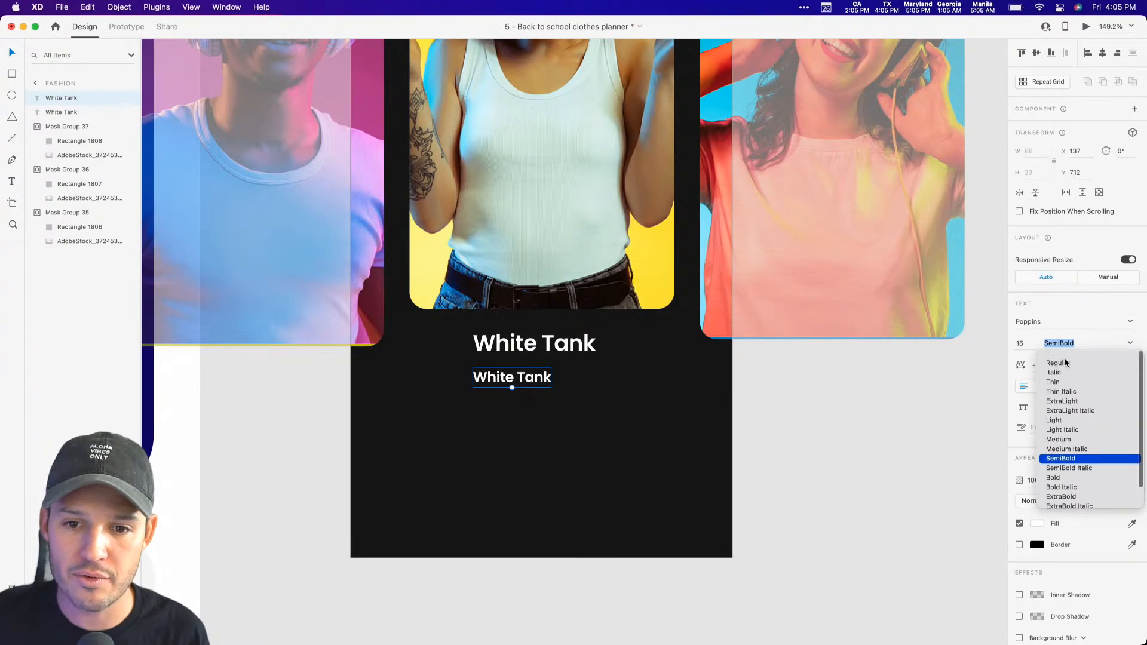
pyautogui.click(1056, 359)
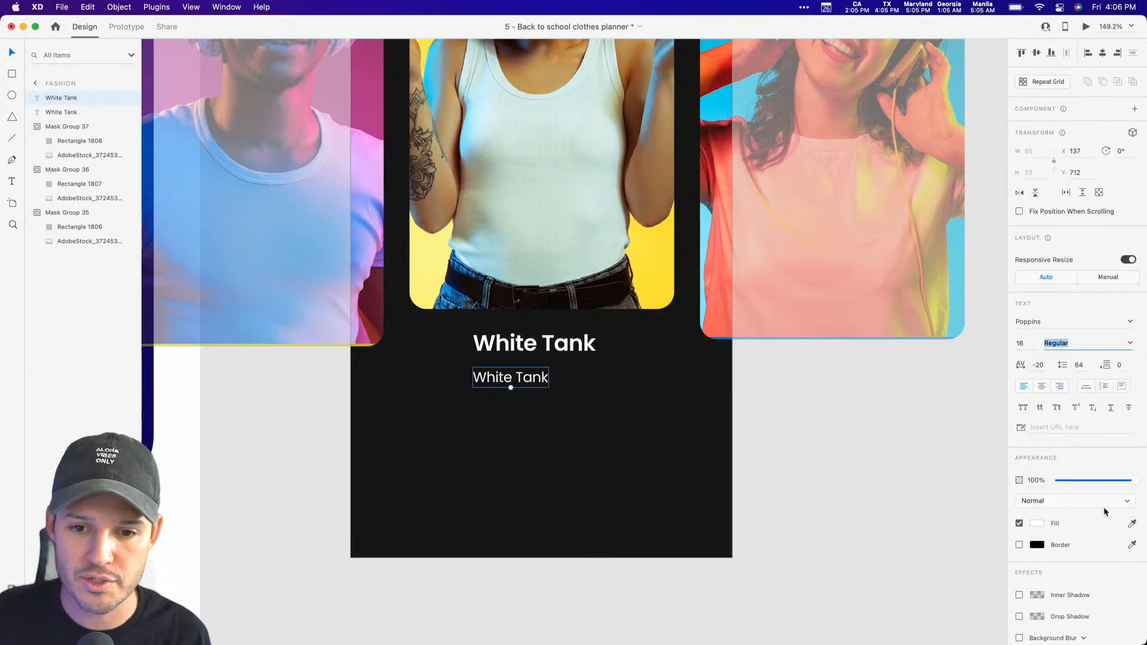
pyautogui.moveTo(1131, 481); pyautogui.dragTo(1110, 481)
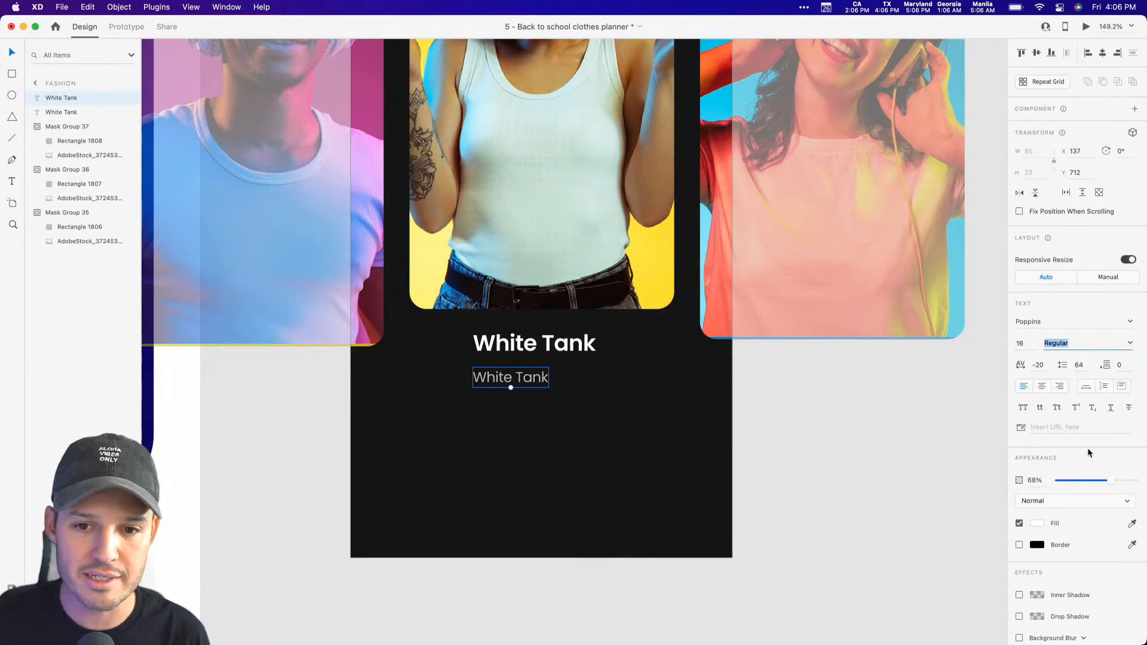
# Centre-align the lower text and convert it to a fixed-size text box of about 288 by 81, centred on the artboard.
pyautogui.click(1043, 387)
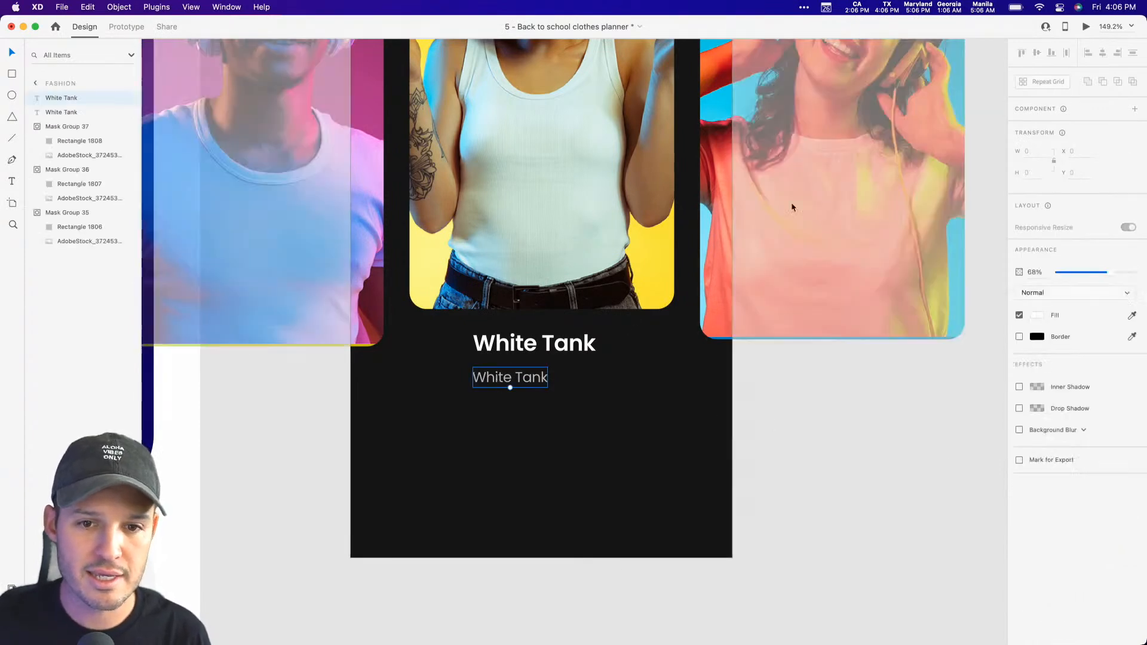
pyautogui.click(1103, 54)
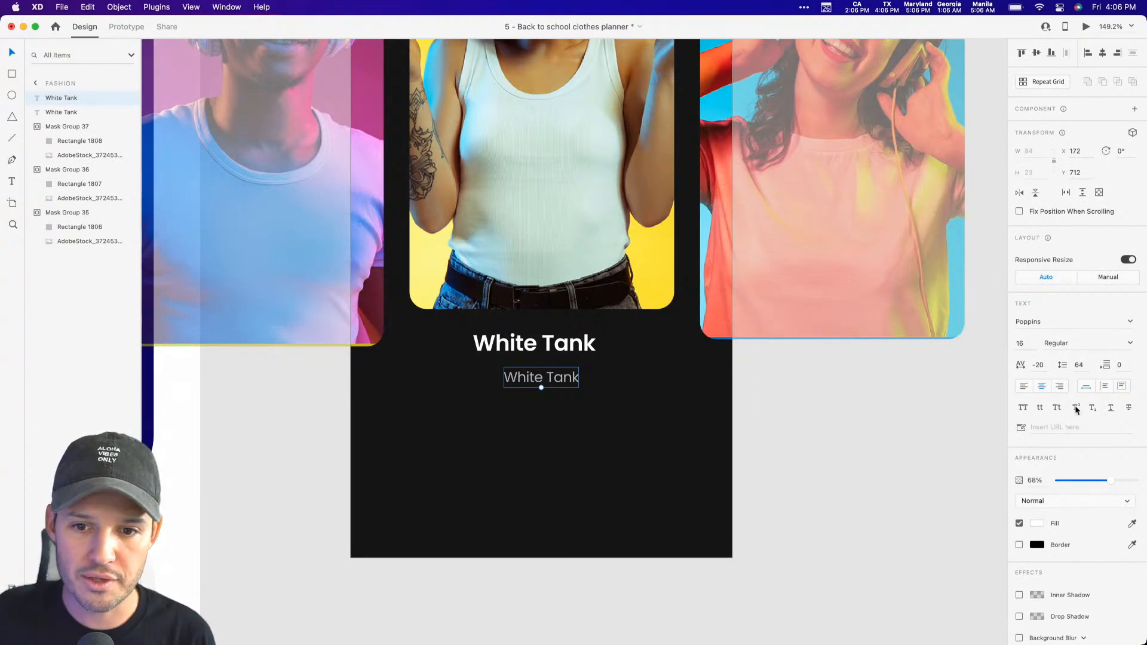
pyautogui.click(1121, 386)
pyautogui.moveTo(588, 378); pyautogui.dragTo(670, 377)
pyautogui.moveTo(541, 388); pyautogui.dragTo(541, 439)
# Replace the lower text with "Casual relaxed fit for all fashion circumstances. Get your white tank today".
pyautogui.doubleClick(551, 382)
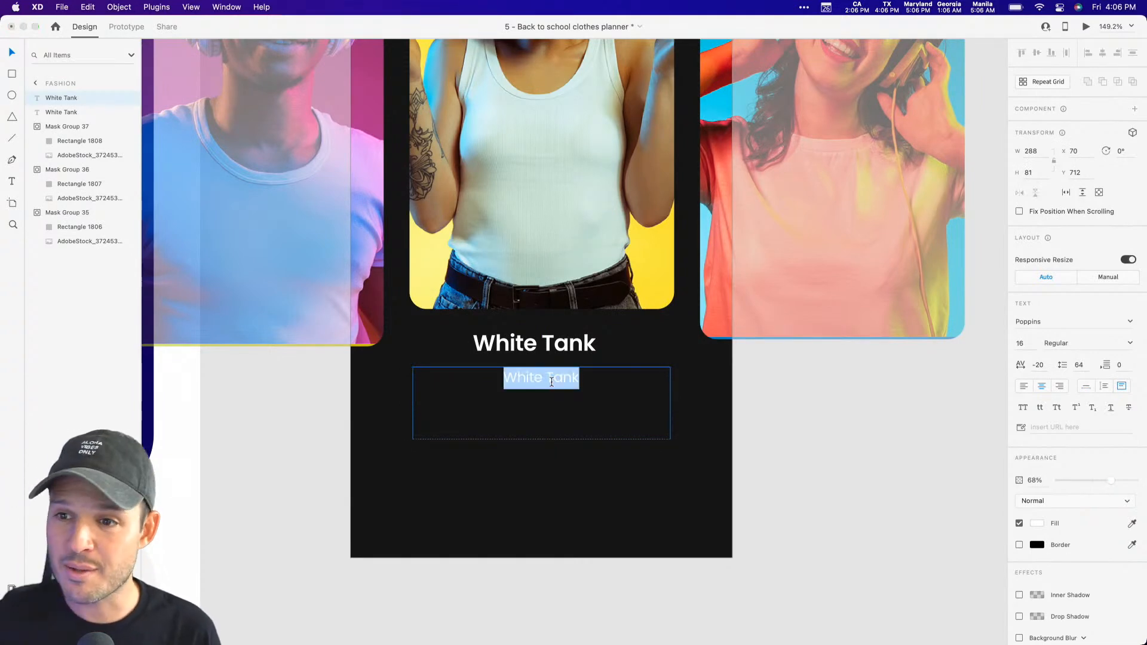
pyautogui.write('Casual r')
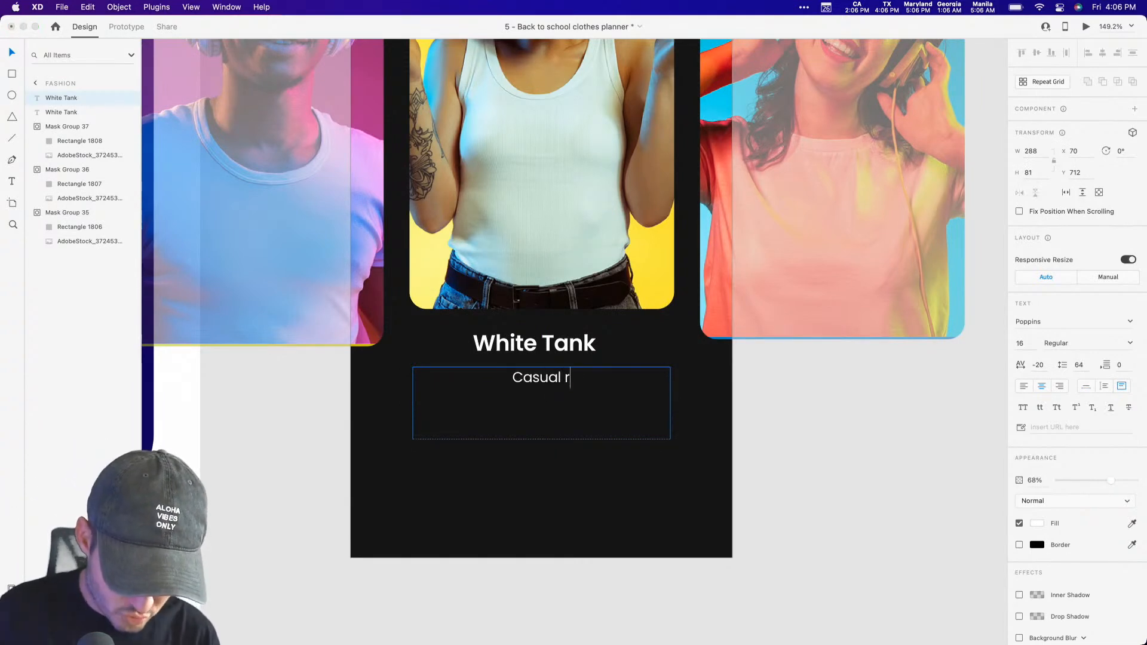
pyautogui.write('elaxed ')
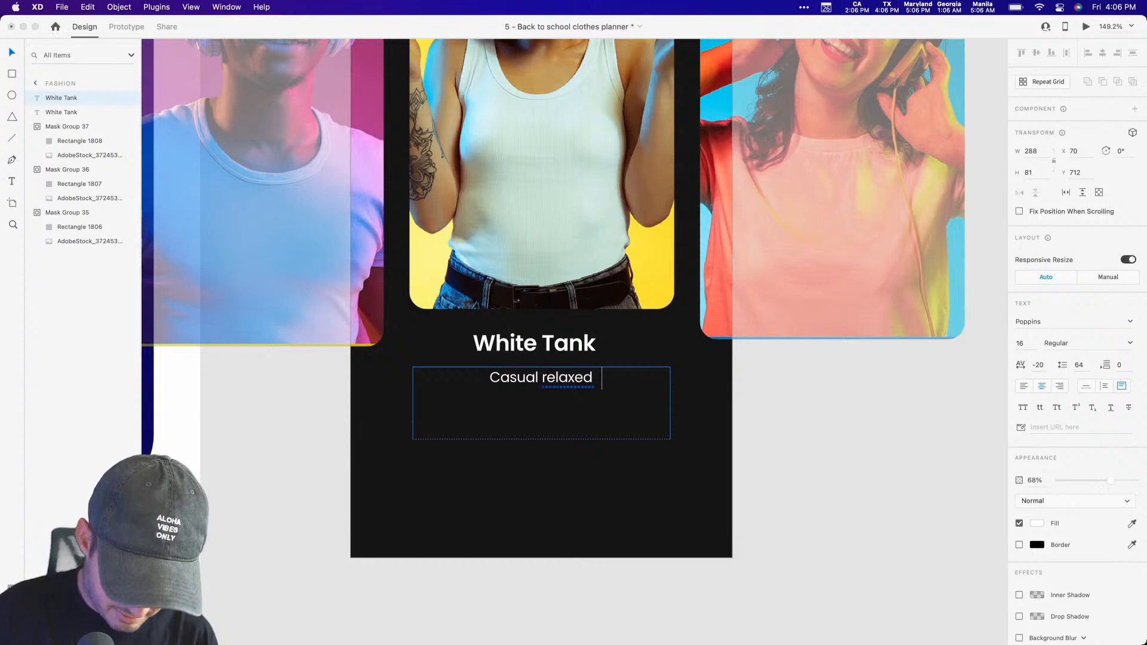
pyautogui.write('fit for all')
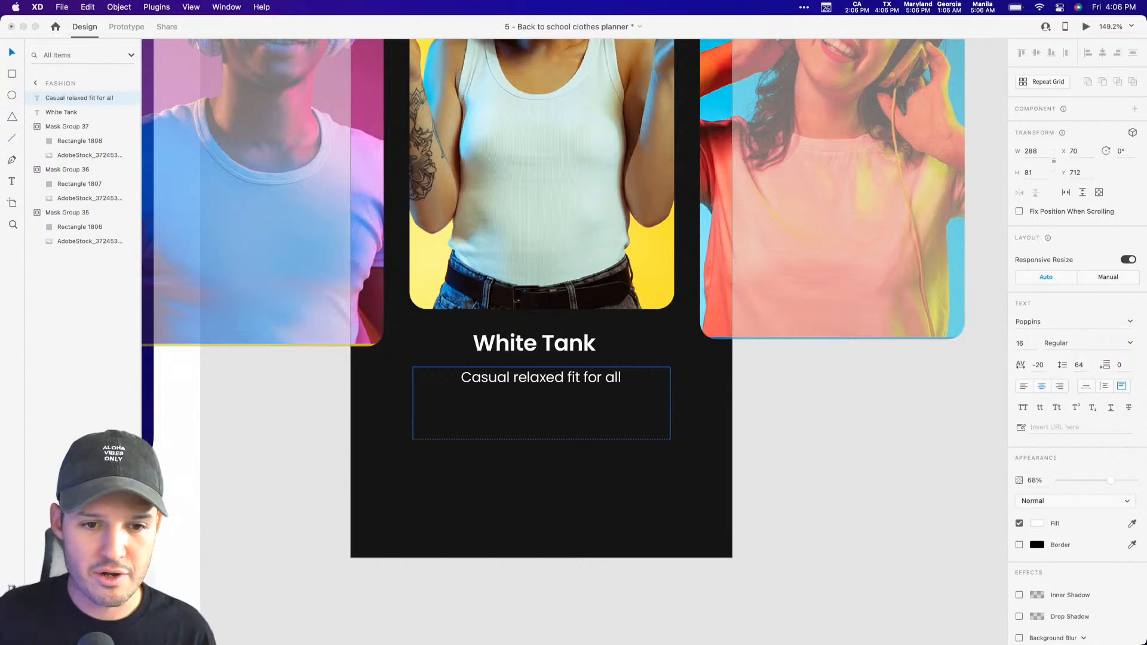
pyautogui.write(' wearing cu')
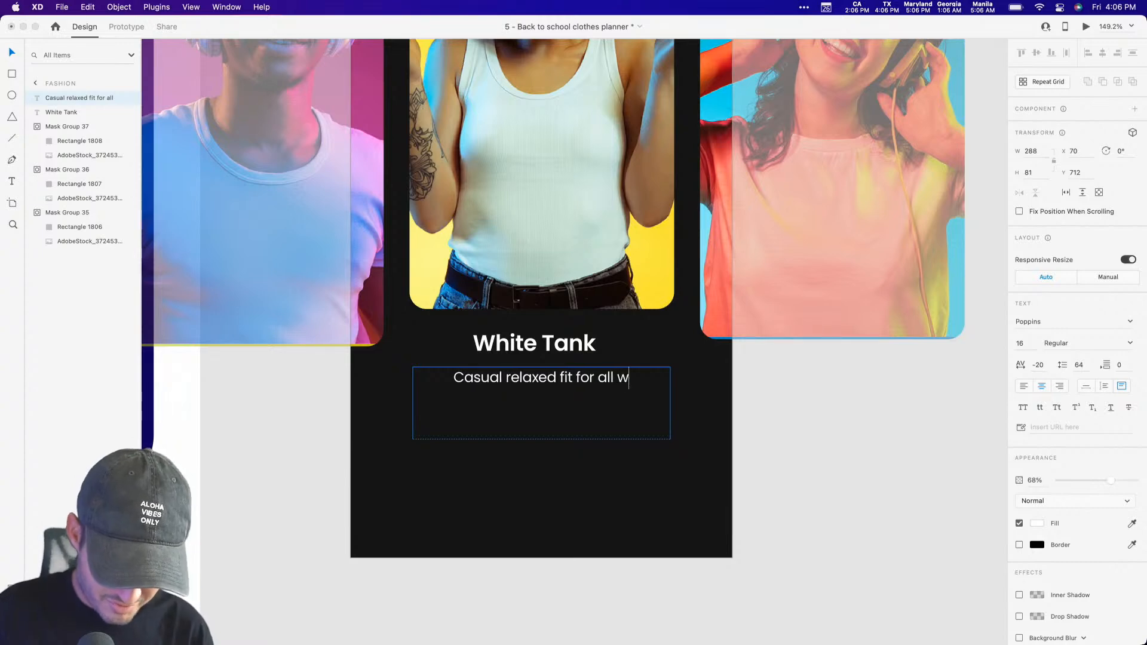
pyautogui.press('BackSpace')
pyautogui.press('BackSpace')
pyautogui.press('BackSpace')
pyautogui.press('BackSpace')
pyautogui.press('BackSpace')
pyautogui.press('BackSpace')
pyautogui.press('BackSpace')
pyautogui.press('BackSpace')
pyautogui.press('BackSpace')
pyautogui.press('BackSpace')
pyautogui.press('BackSpace')
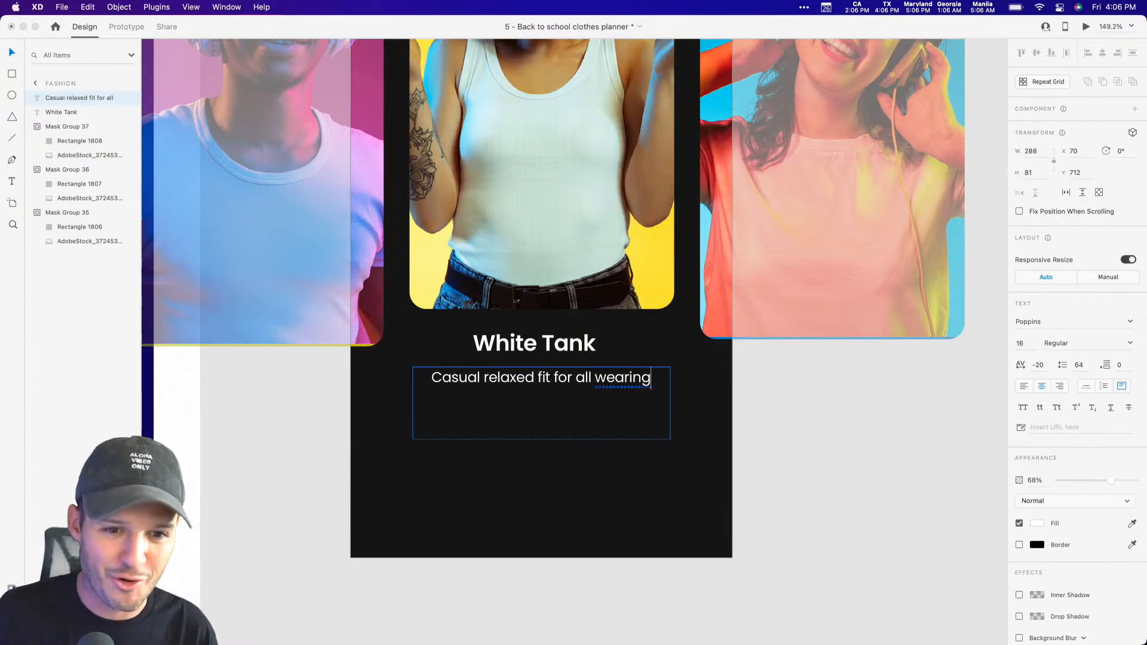
pyautogui.write('fa')
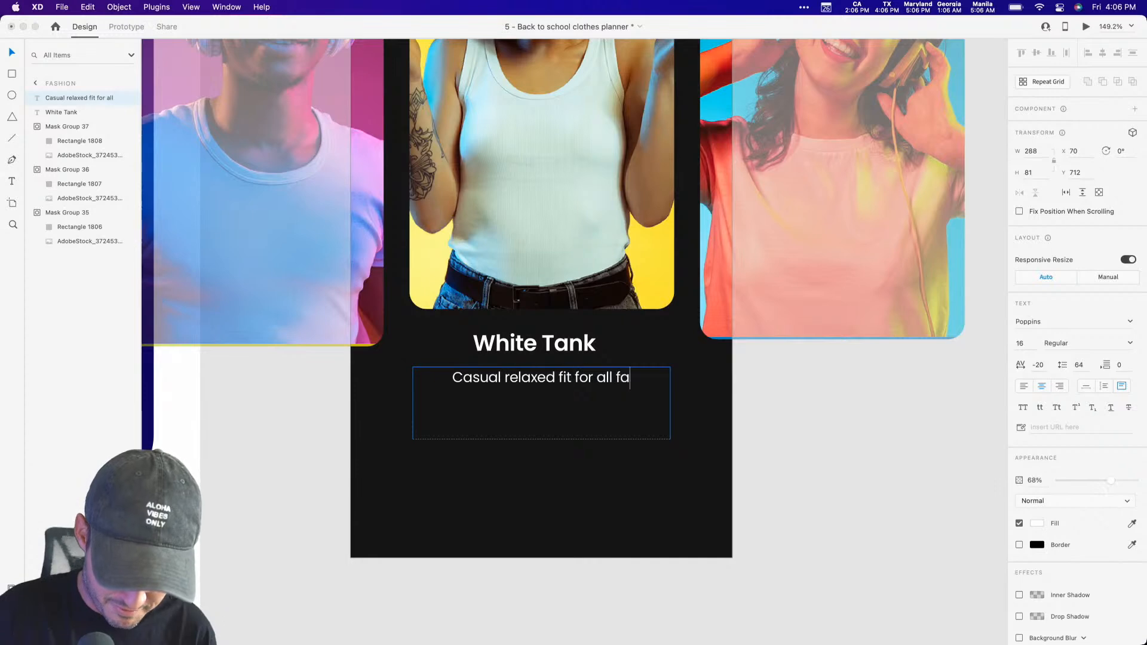
pyautogui.write('shion circumstances. Get your white tank today')
# Set the description's line spacing to 24 and nudge the text box up to Y 710.
pyautogui.press('super+a')
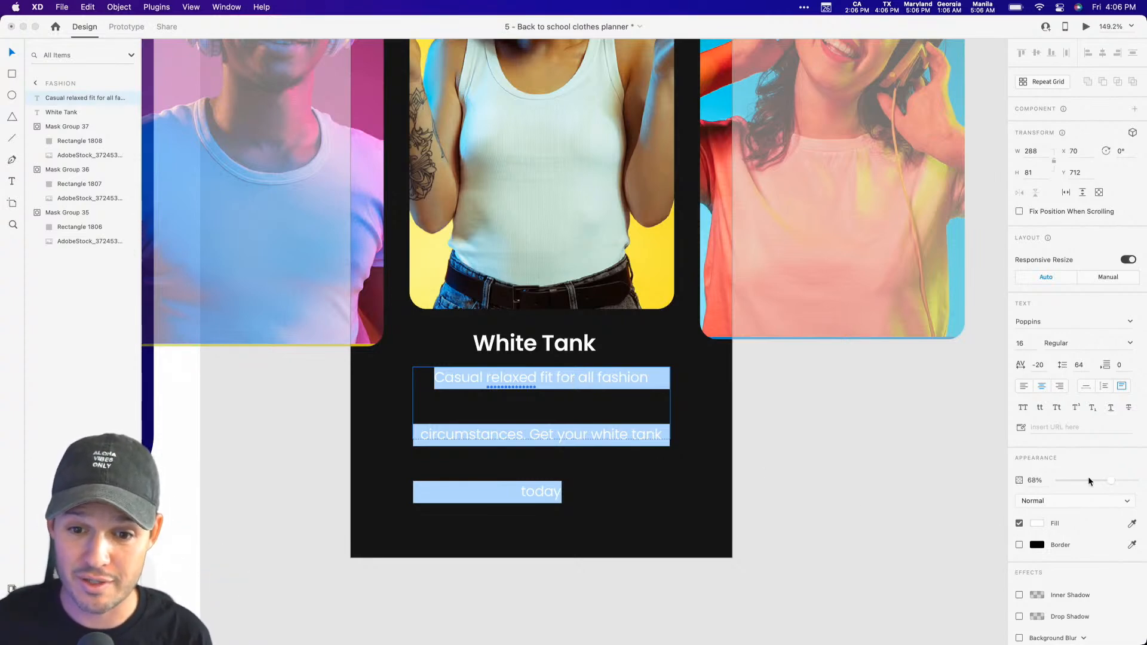
pyautogui.click(1088, 365)
pyautogui.hotkey('shift', 'Down')
pyautogui.hotkey('shift', 'Down')
pyautogui.hotkey('shift', 'Down')
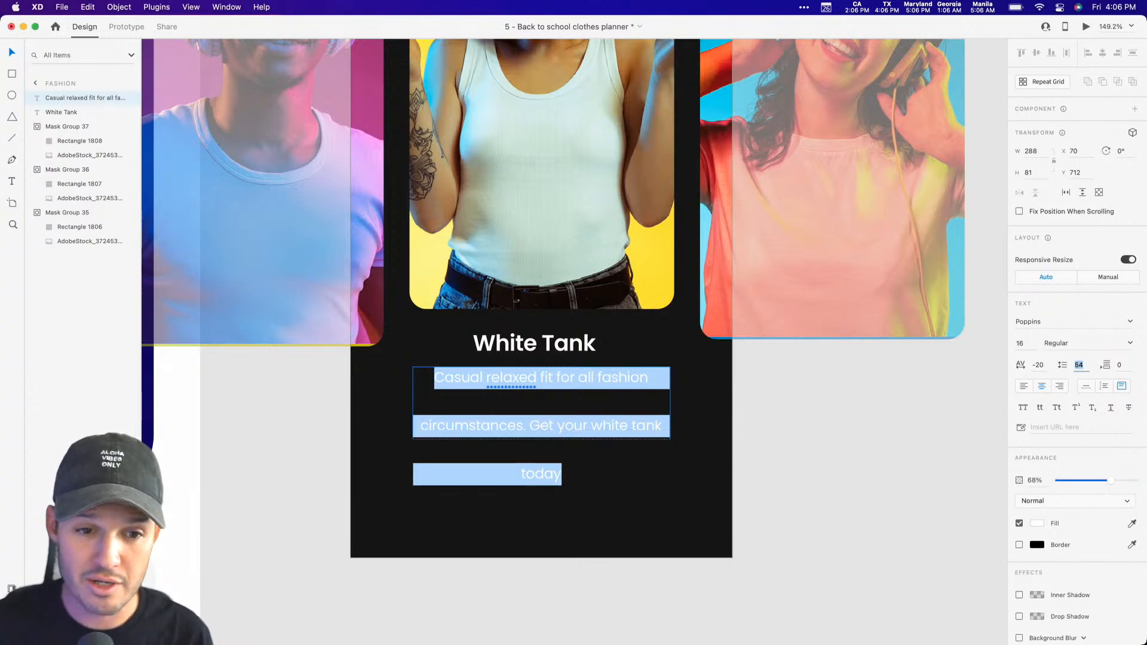
pyautogui.hotkey('shift', 'Down')
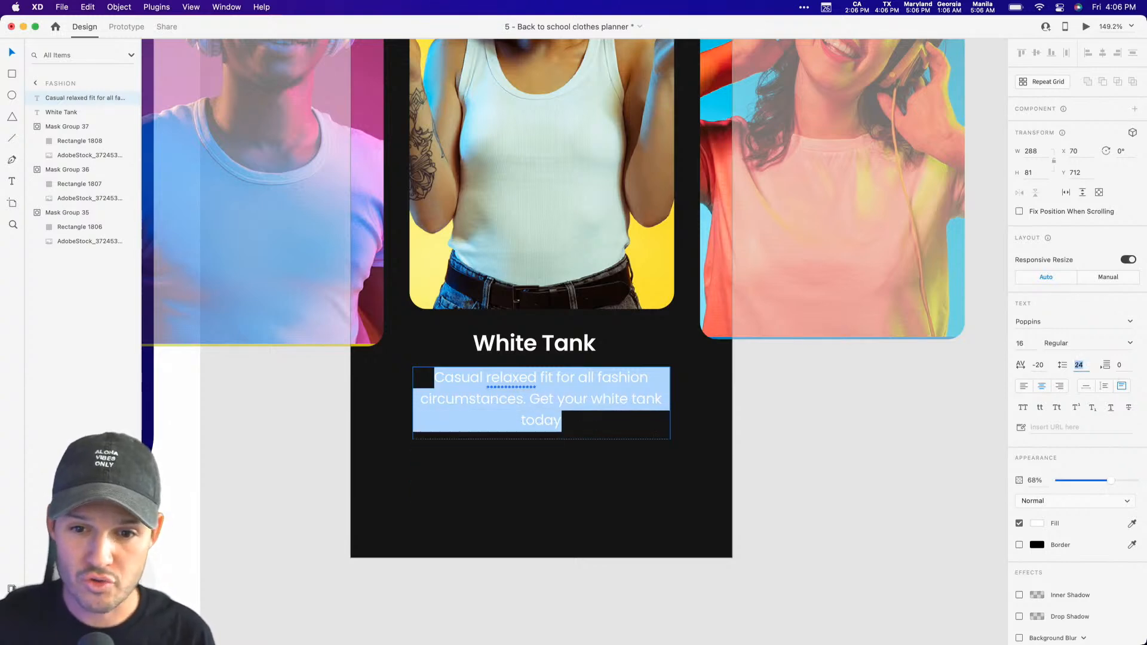
pyautogui.click(898, 424)
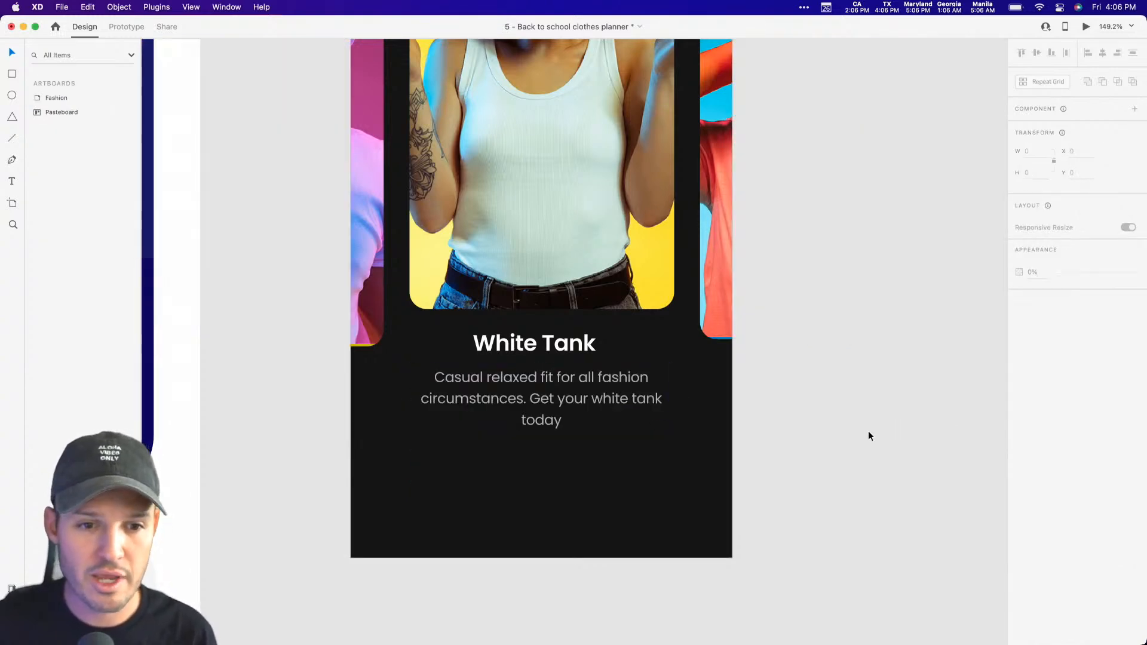
pyautogui.click(505, 406)
pyautogui.moveTo(506, 405); pyautogui.dragTo(504, 406)
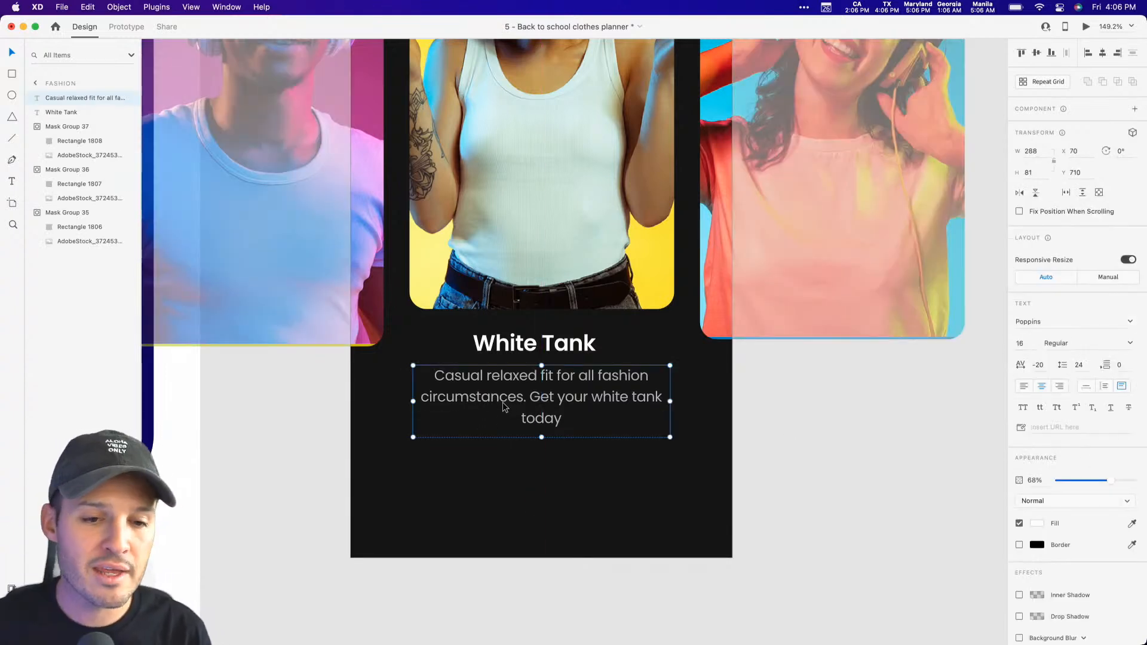
# Duplicate the description directly below itself at Y 810 and fit the original text box's height to its text.
pyautogui.press('z')
pyautogui.moveTo(351, 556); pyautogui.dragTo(736, 345)
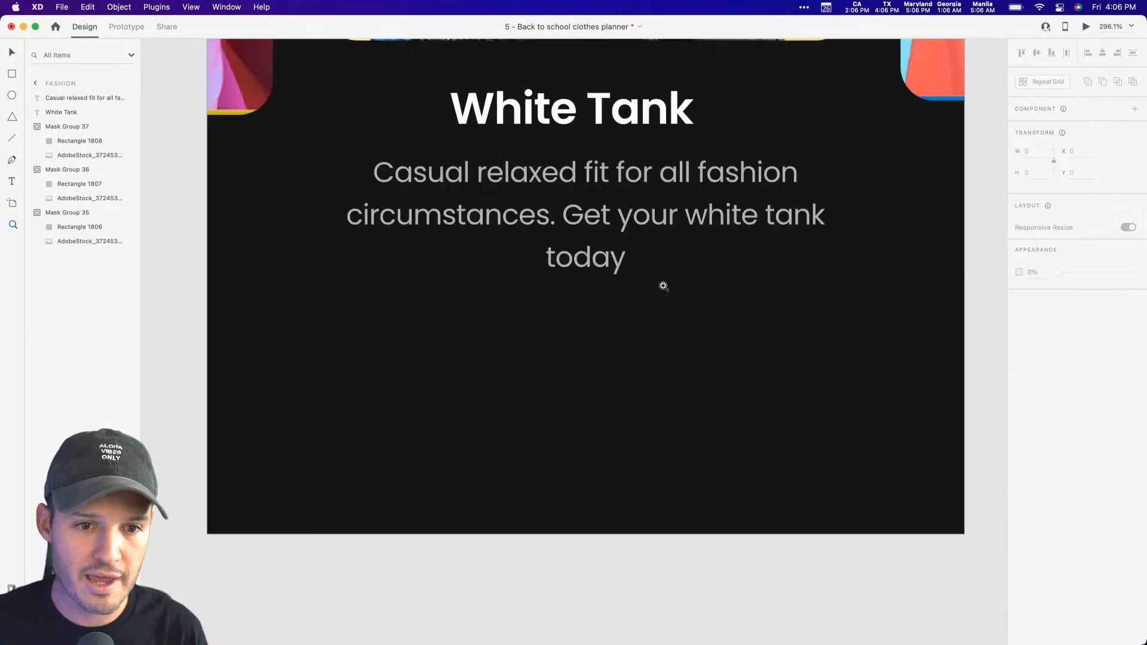
pyautogui.click(597, 239)
pyautogui.moveTo(596, 239); pyautogui.dragTo(589, 393)
pyautogui.click(596, 261)
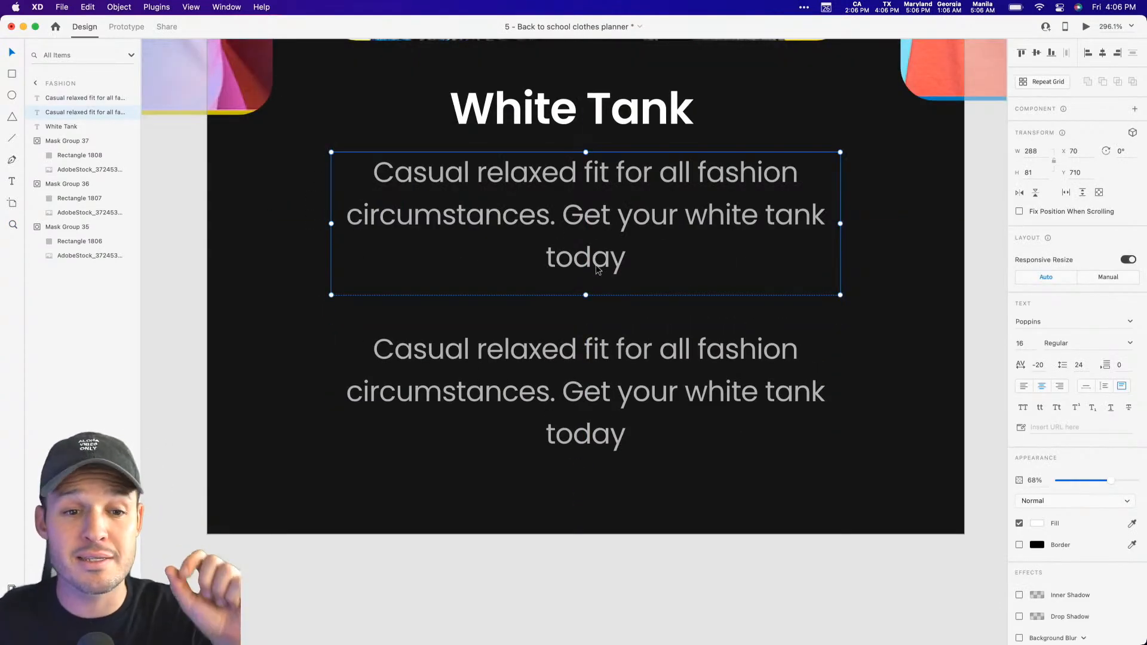
pyautogui.doubleClick(585, 295)
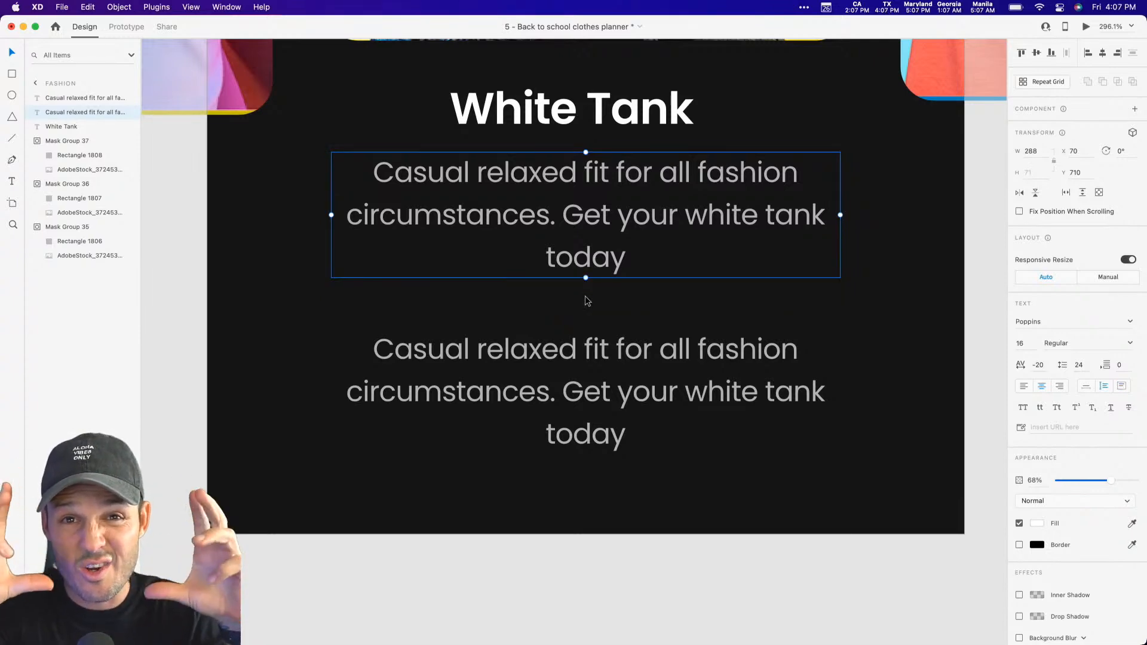
# Replace the duplicated description's text with "5.0" and make its text box auto-width.
pyautogui.click(567, 354)
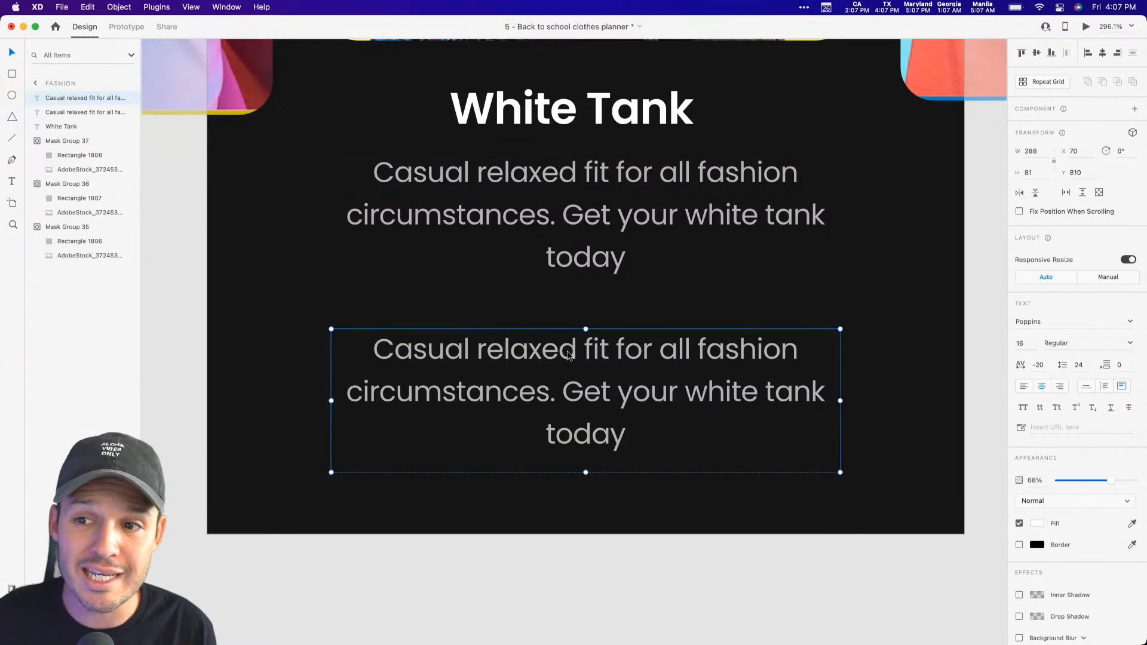
pyautogui.doubleClick(567, 354)
pyautogui.write('5.0')
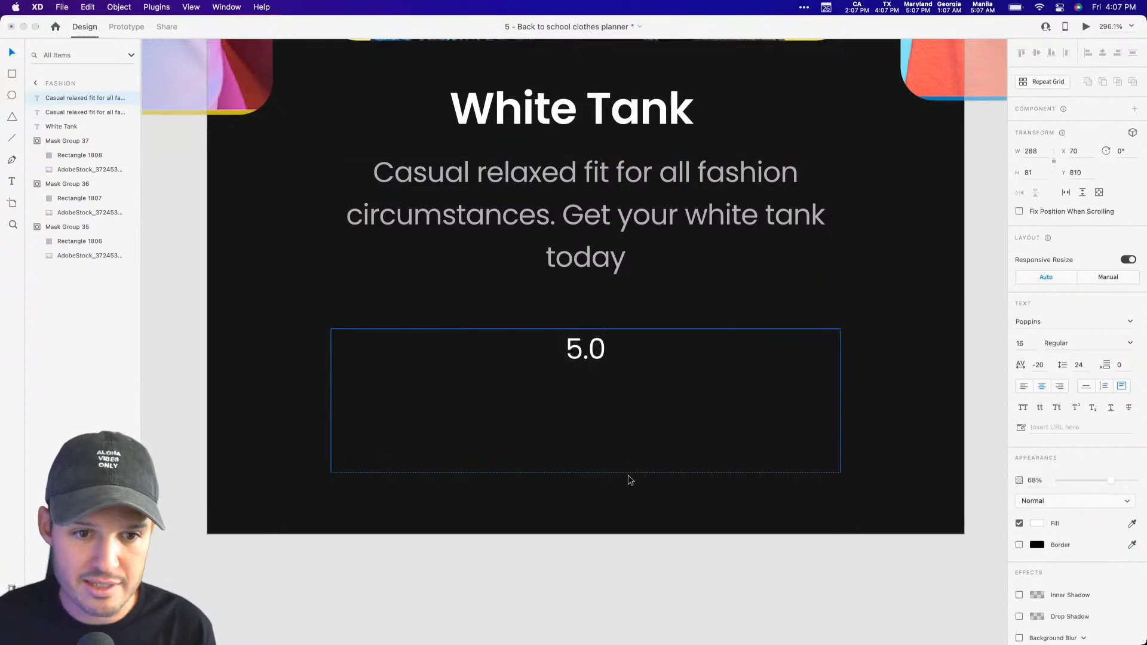
pyautogui.press('Escape')
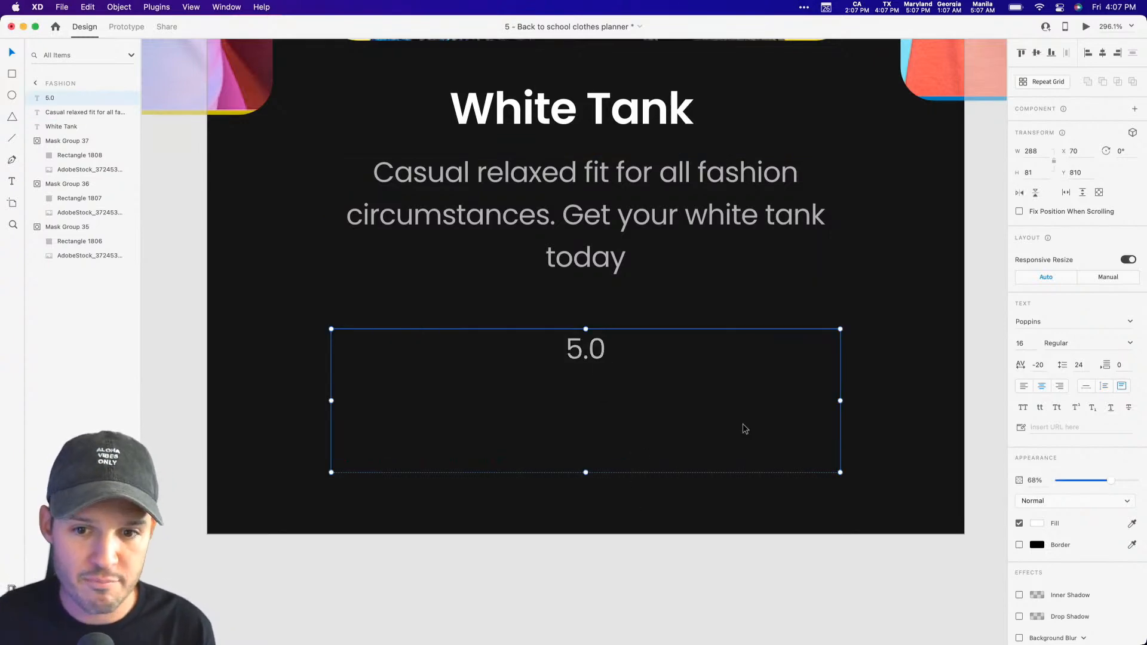
pyautogui.click(1086, 388)
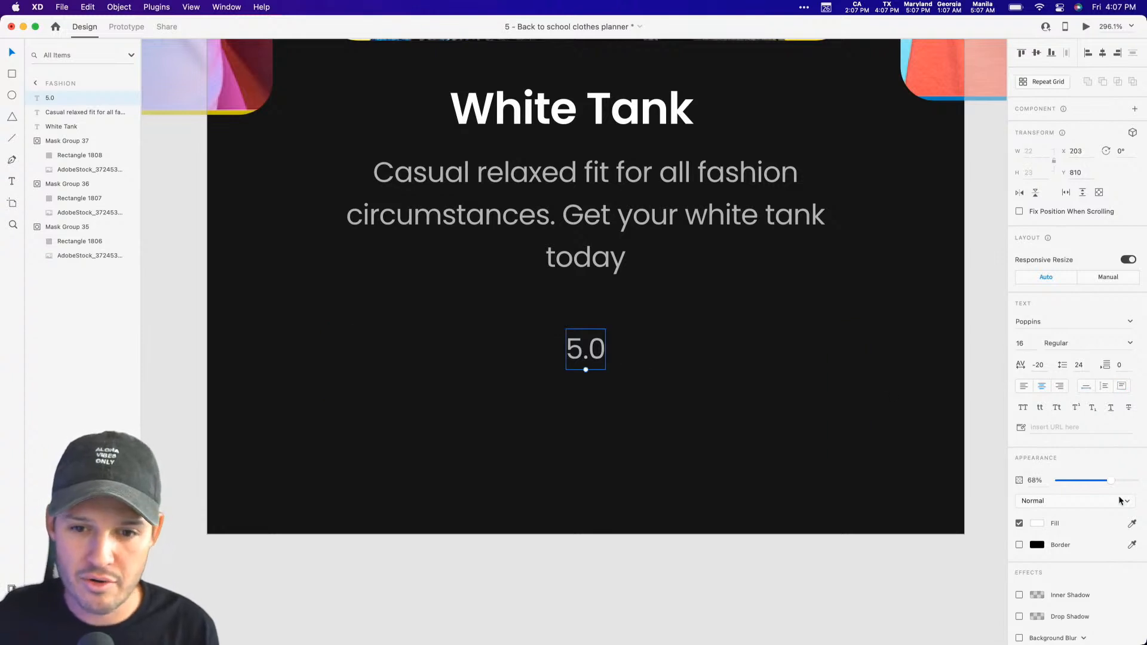
# Set the 5.0 text's opacity to 100% and its fill colour to bright yellow.
pyautogui.moveTo(1110, 480); pyautogui.dragTo(1136, 481)
pyautogui.click(1037, 524)
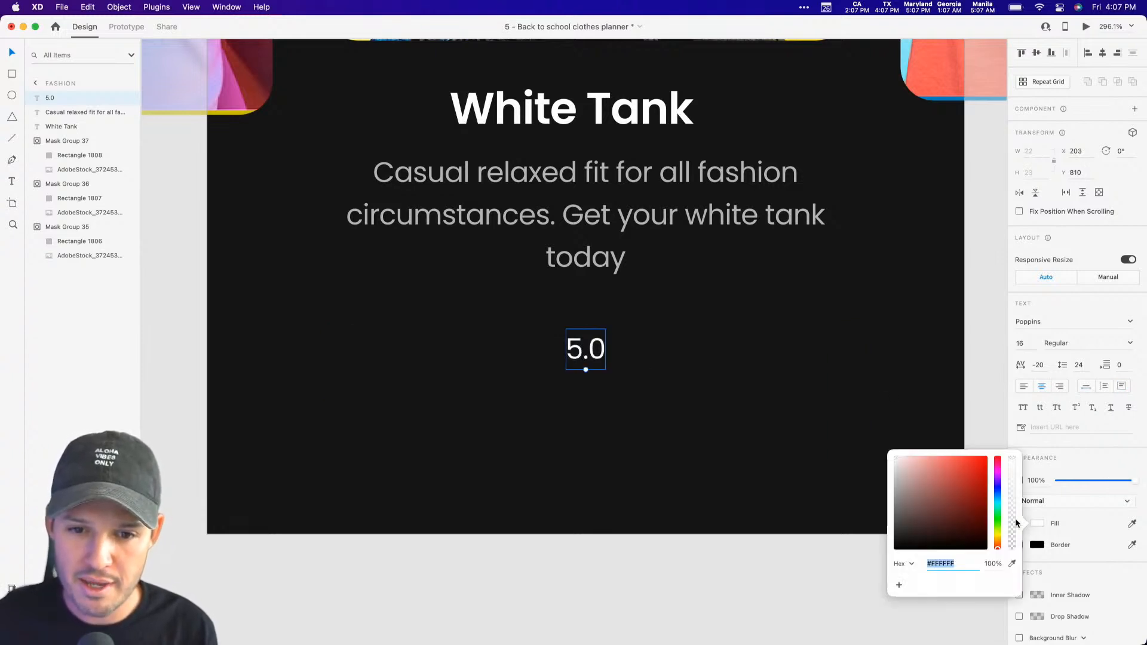
pyautogui.click(997, 538)
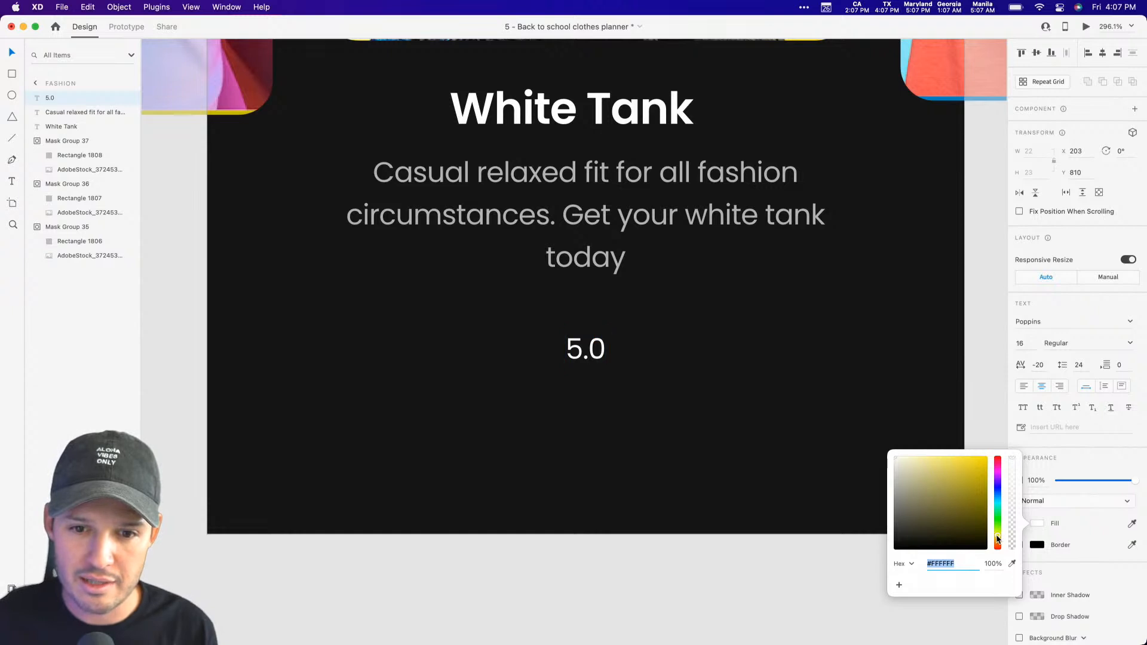
pyautogui.click(979, 458)
pyautogui.click(780, 352)
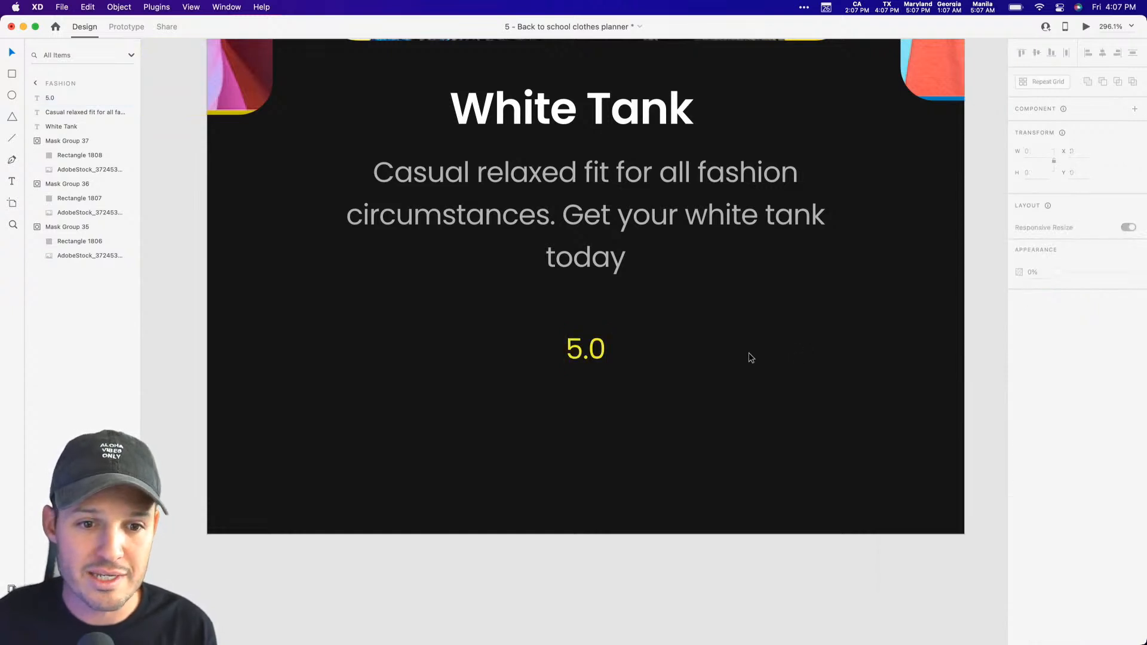
# Reposition the 5.0 text below the description and draw a triangle about 20 high just to its right.
pyautogui.click(586, 349)
pyautogui.moveTo(586, 350)
pyautogui.mouseDown()
pyautogui.moveTo(469, 350)
pyautogui.moveTo(543, 338)
pyautogui.moveTo(560, 291)
pyautogui.mouseUp()
pyautogui.click(12, 117)
pyautogui.hscroll(-5, 894, 313)
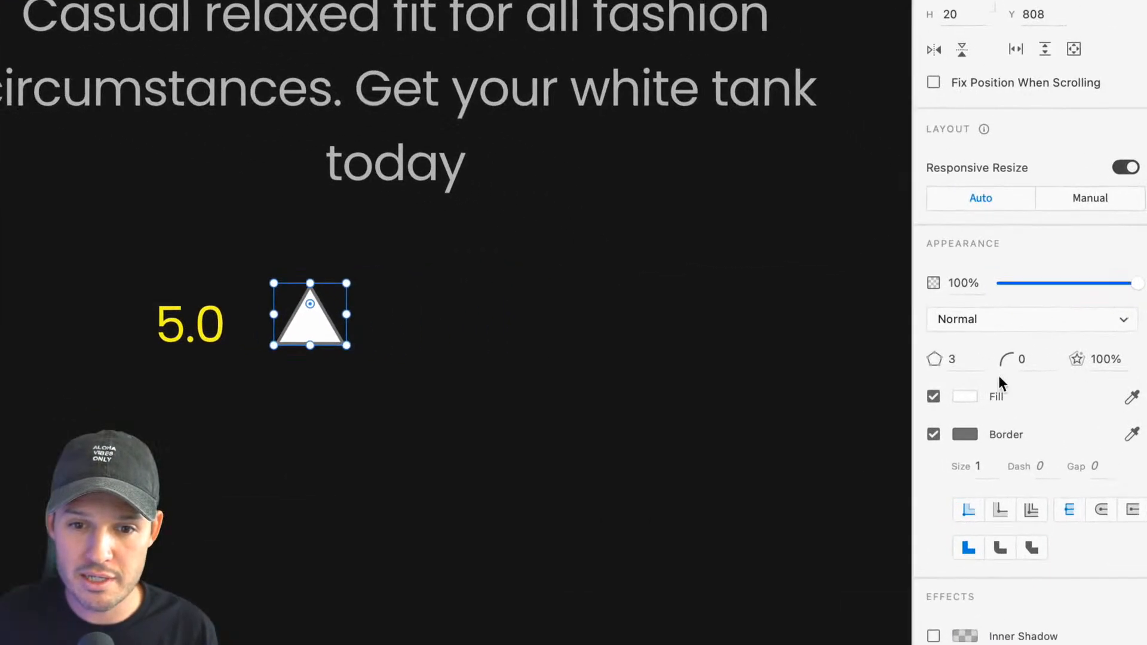
# Turn the triangle into a star with 5 corners and a star ratio of 60%.
pyautogui.click(957, 364)
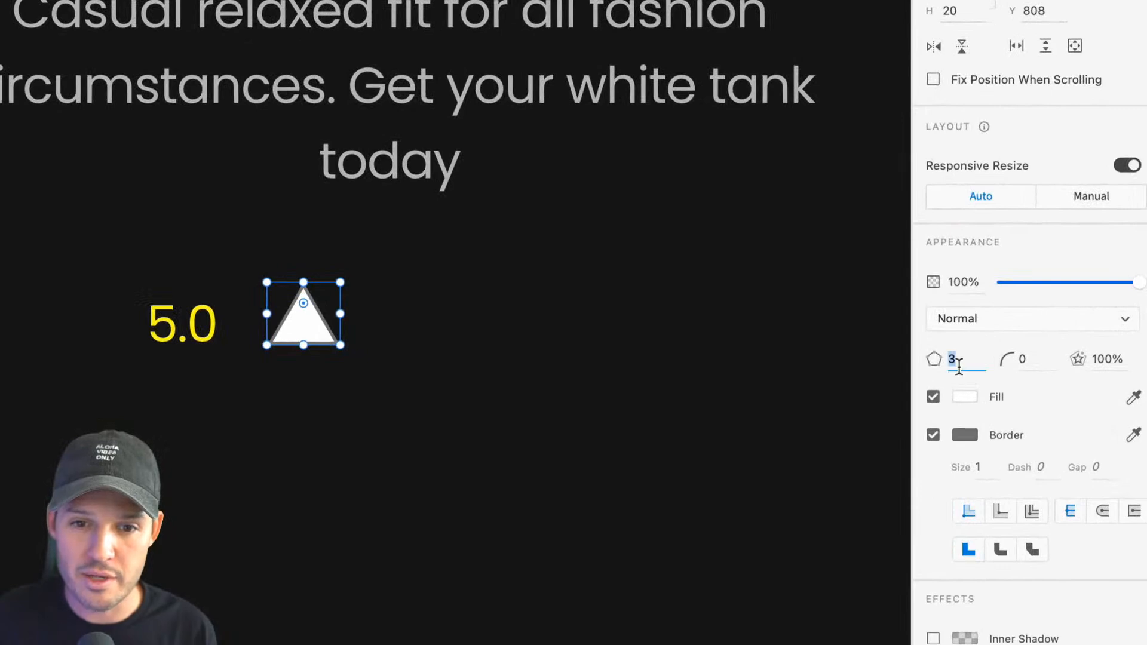
pyautogui.write('5')
pyautogui.press('Tab')
pyautogui.press('Tab')
pyautogui.hotkey('shift', 'Down')
pyautogui.hotkey('shift', 'Down')
pyautogui.hotkey('shift', 'Down')
pyautogui.hotkey('shift', 'Down')
pyautogui.hotkey('shift', 'Down')
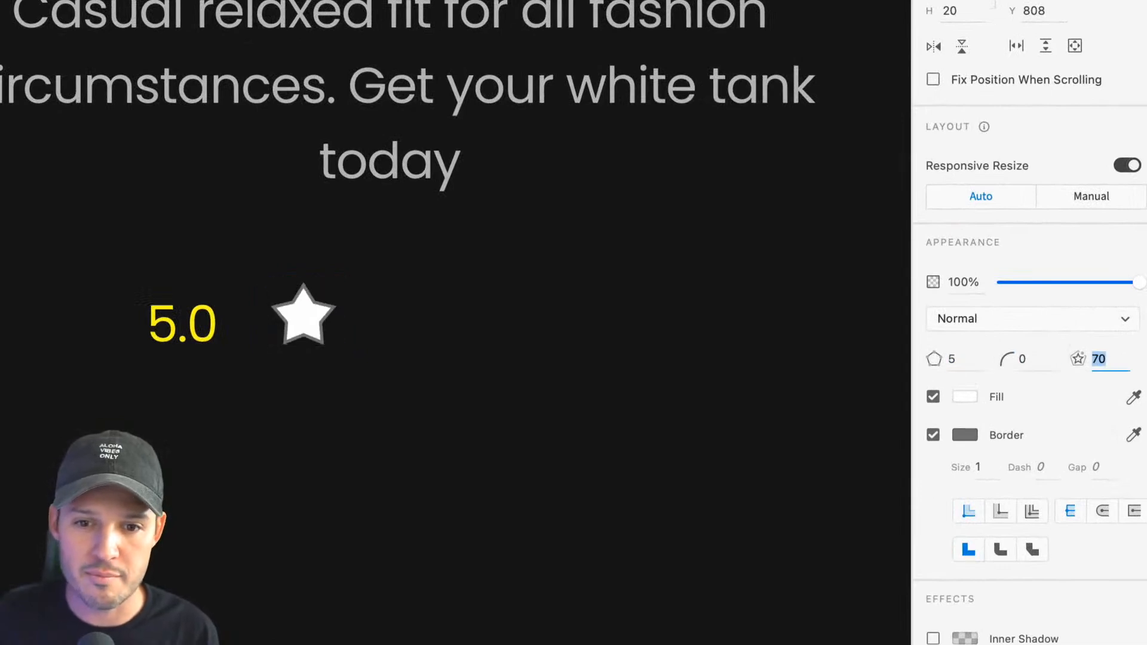
pyautogui.hotkey('shift', 'Up')
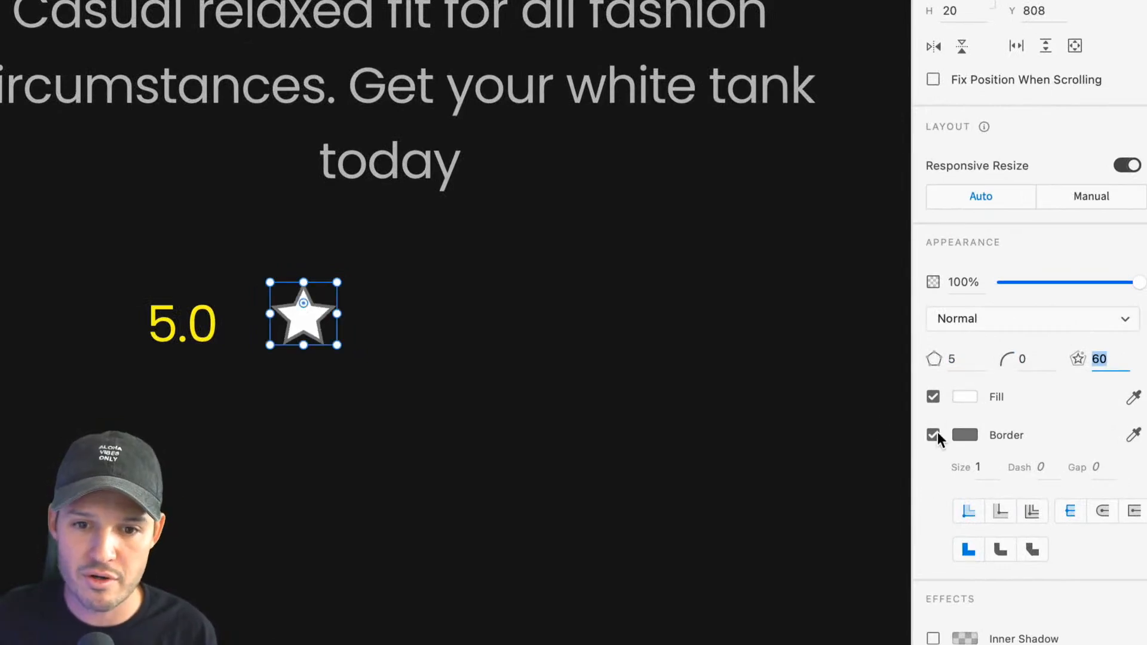
# Remove the star's border and fill it with the yellow sampled from the 5.0 text.
pyautogui.click(933, 435)
pyautogui.click(1133, 397)
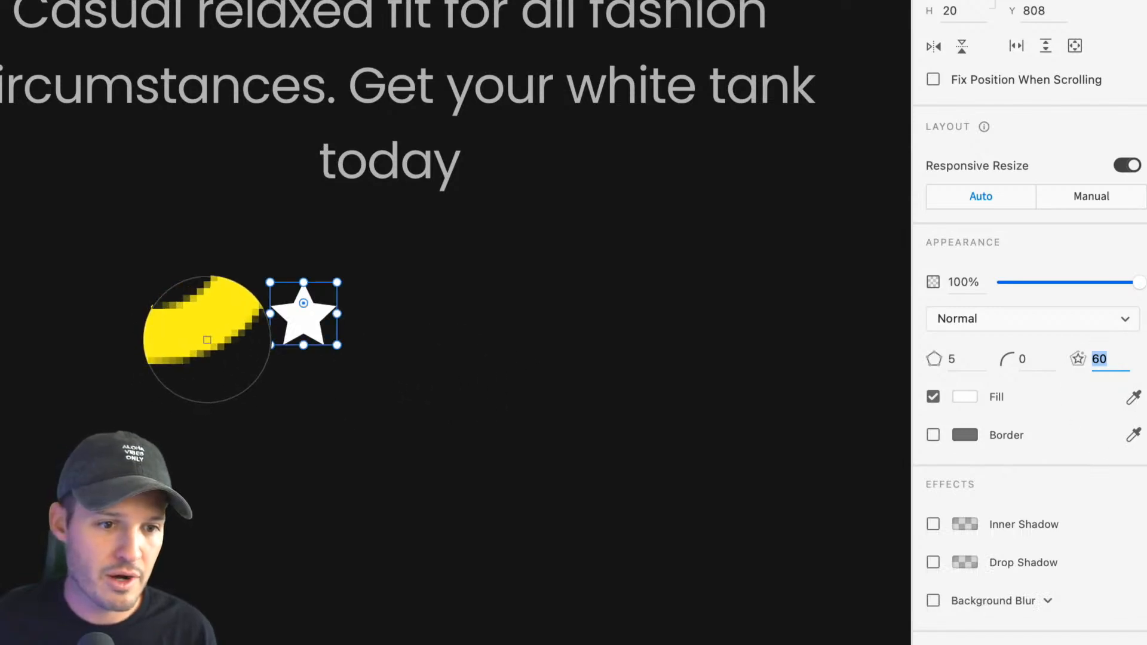
pyautogui.click(204, 335)
pyautogui.click(379, 360)
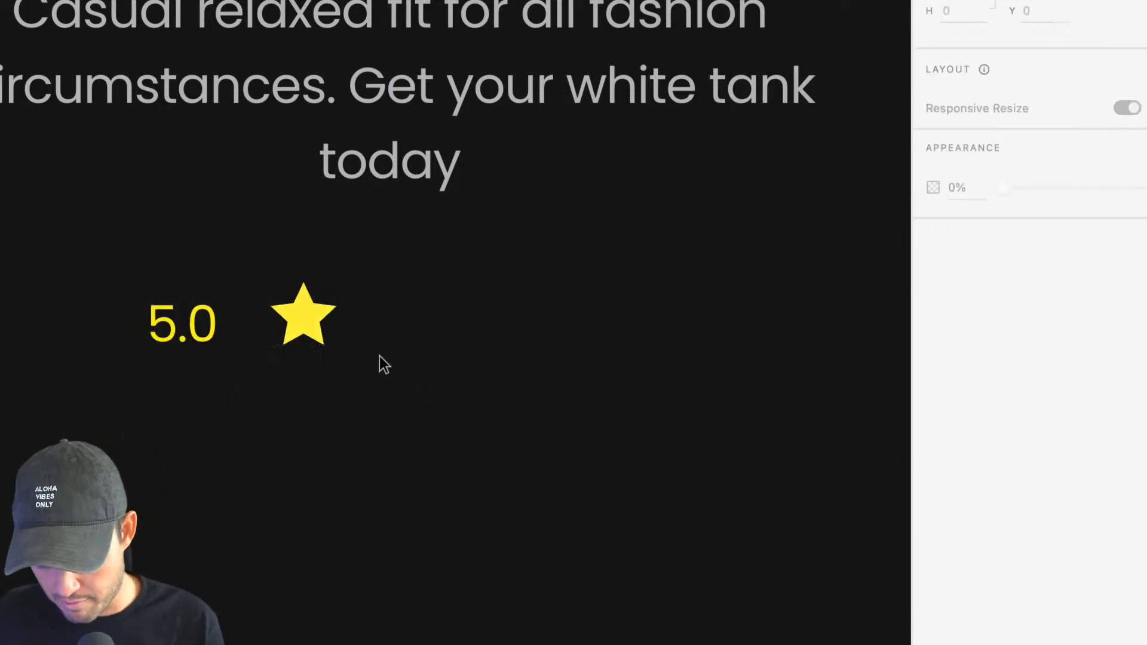
# Shrink the star to about 14 high and repeat it as a tightly spaced row of five close to the 5.0 text.
pyautogui.moveTo(310, 321)
pyautogui.mouseDown()
pyautogui.moveTo(296, 329)
pyautogui.moveTo(317, 304)
pyautogui.moveTo(291, 311)
pyautogui.mouseUp()
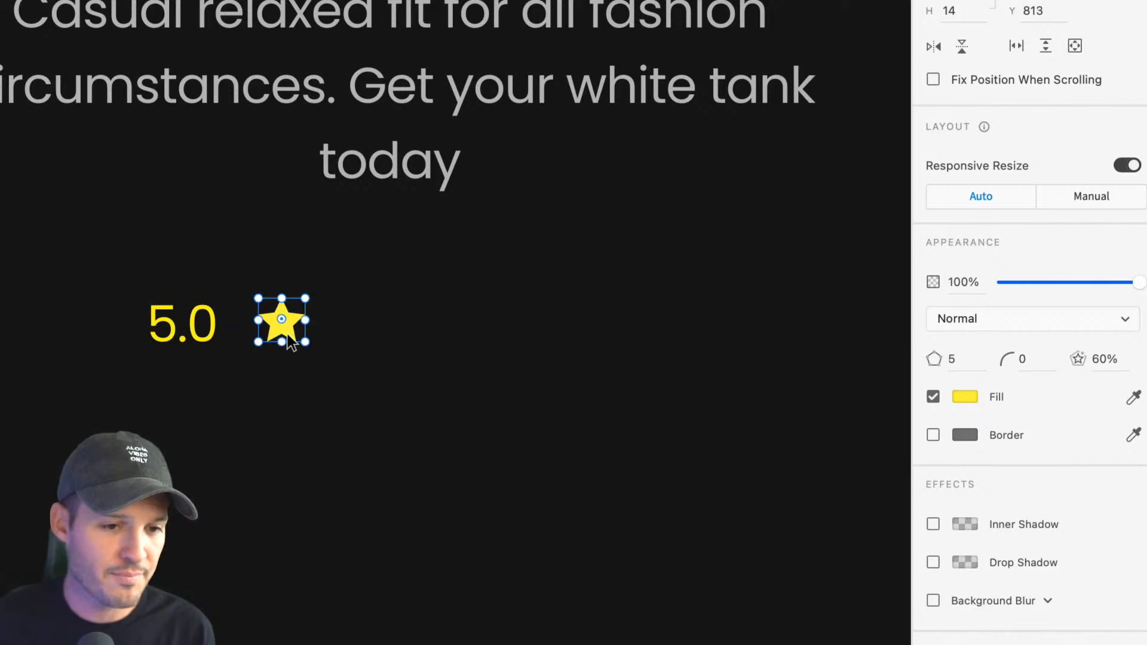
pyautogui.press('super+k')
pyautogui.moveTo(306, 324); pyautogui.dragTo(771, 326)
pyautogui.moveTo(699, 333); pyautogui.dragTo(446, 342)
pyautogui.click(450, 374)
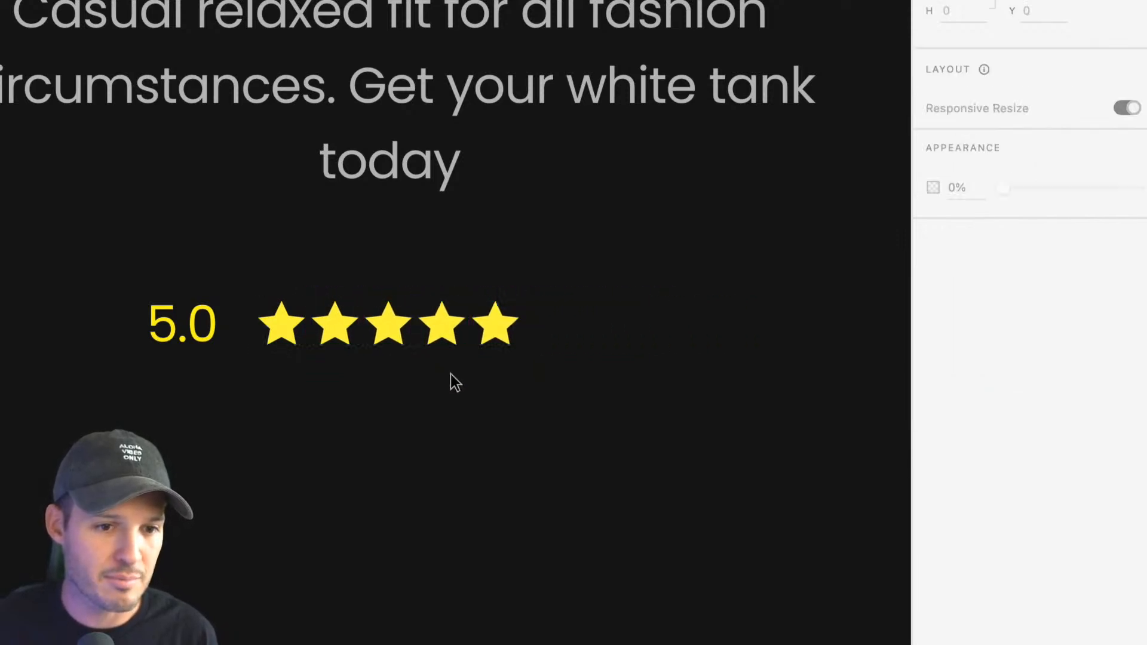
pyautogui.click(380, 328)
pyautogui.moveTo(379, 324); pyautogui.dragTo(371, 329)
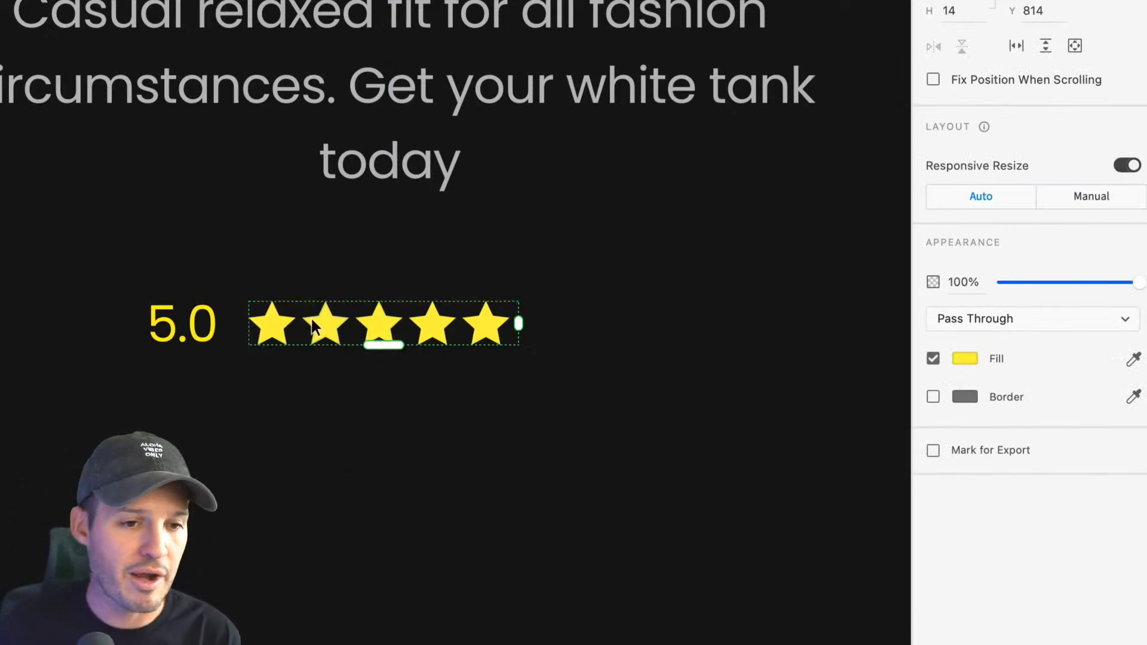
# Draw an unfilled rectangle about 38 high around the 5.0 text and stars, with a corner radius of 6.
pyautogui.press('r')
pyautogui.moveTo(116, 263); pyautogui.dragTo(551, 383)
pyautogui.click(934, 397)
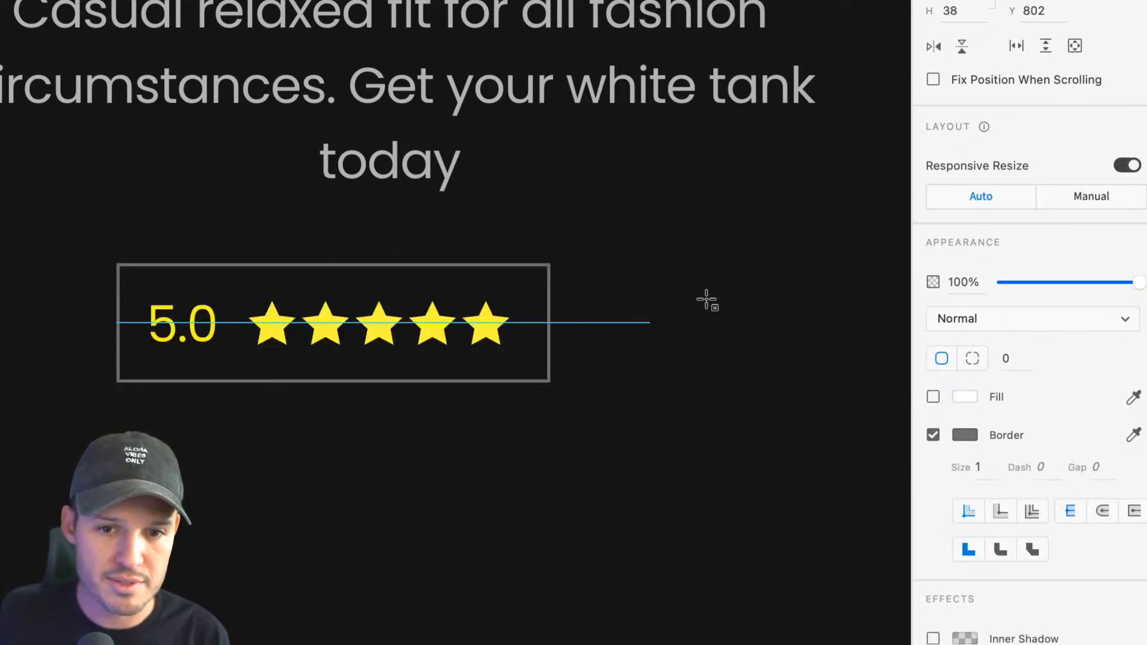
pyautogui.moveTo(535, 278); pyautogui.dragTo(527, 285)
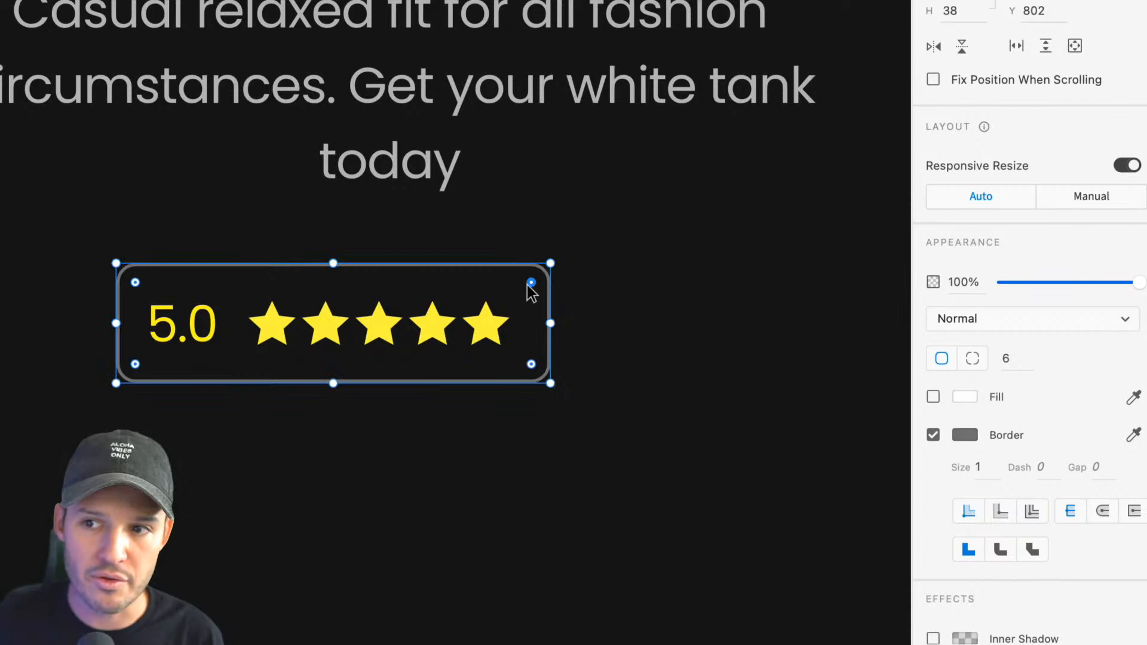
# Give the rating frame a white (ffffff) border at 13% opacity and widen the frame evenly on both sides.
pyautogui.click(965, 435)
pyautogui.write('ffffff')
pyautogui.press('Return')
pyautogui.moveTo(1052, 282); pyautogui.dragTo(1020, 282)
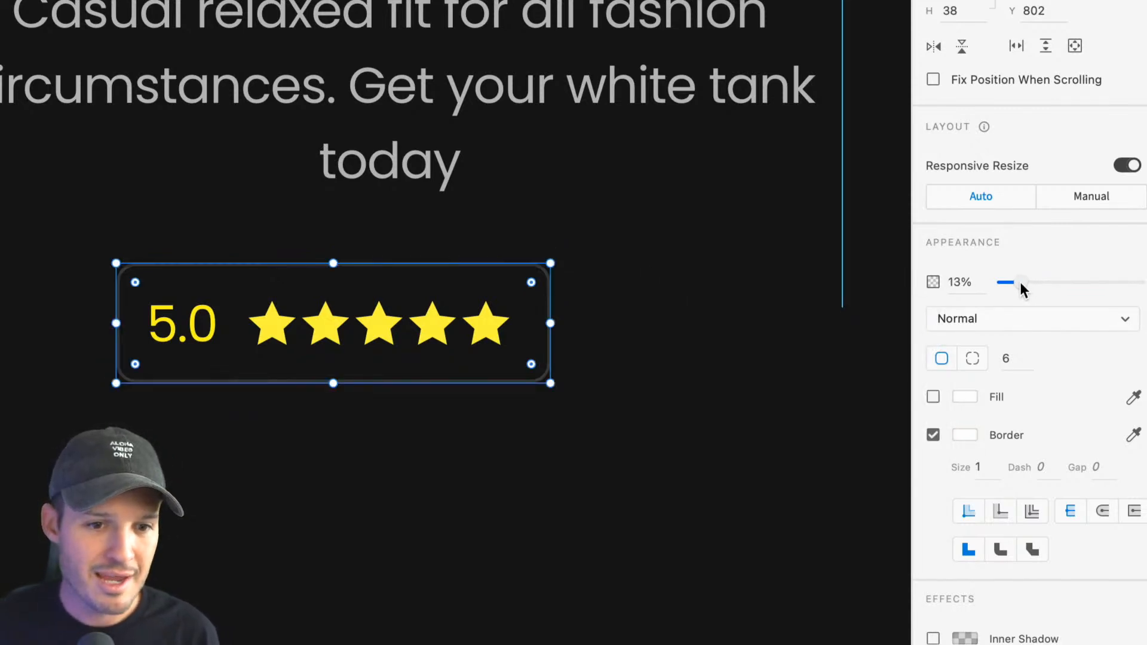
pyautogui.moveTo(550, 324); pyautogui.dragTo(622, 325)
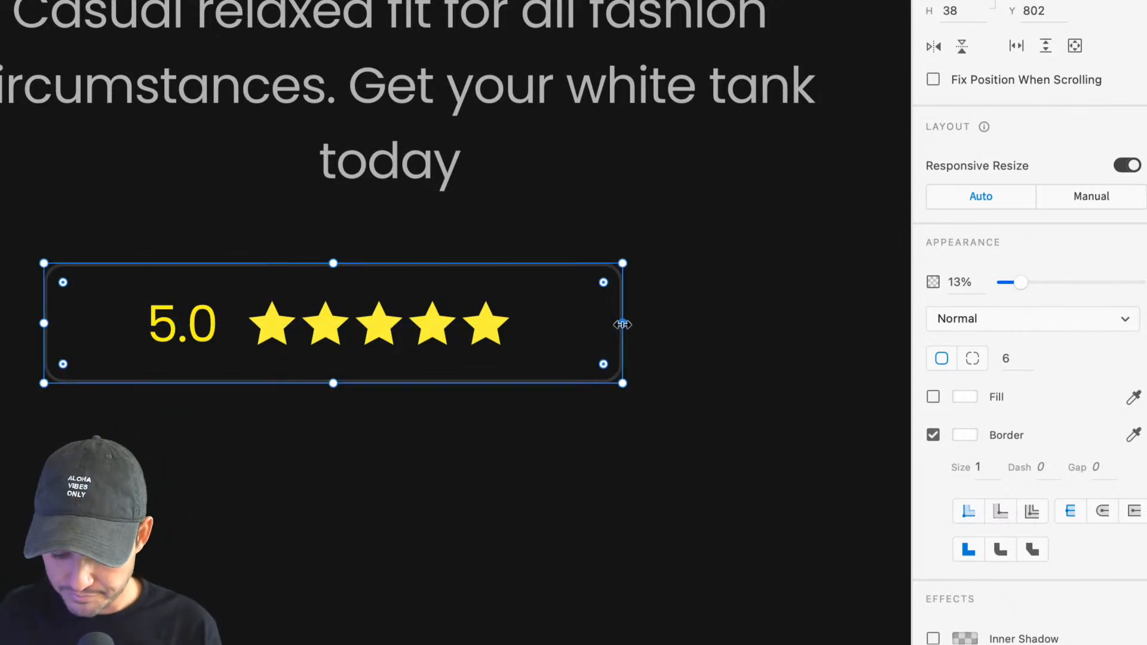
# Group the 5.0 text with the row of five stars.
pyautogui.press('super+minus')
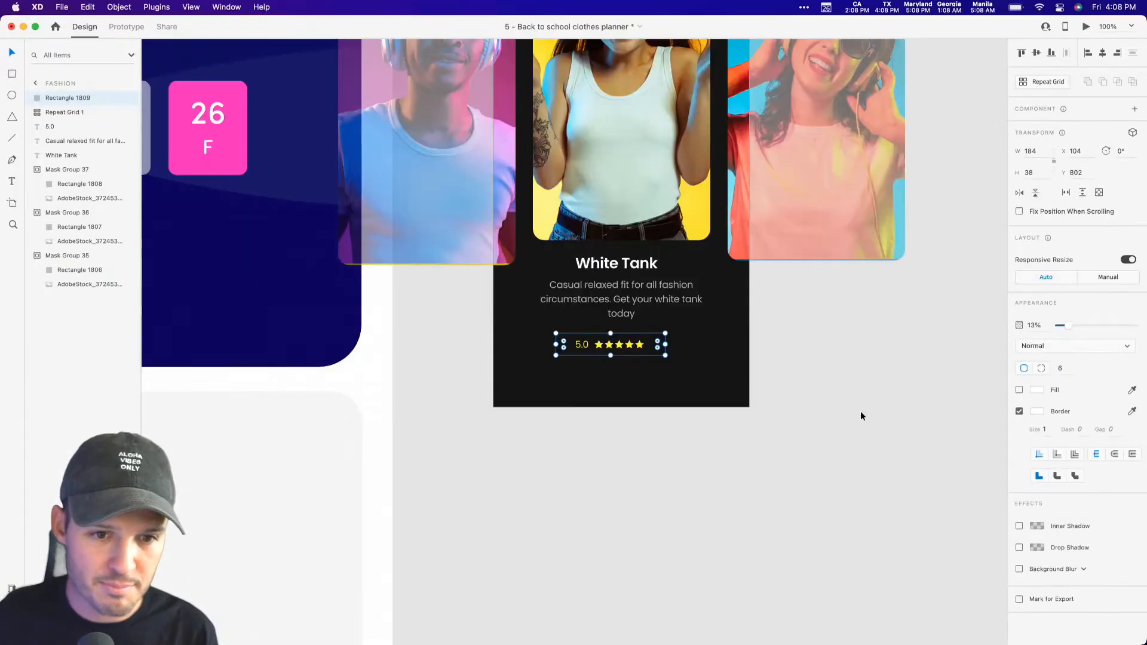
pyautogui.press('z')
pyautogui.moveTo(658, 395); pyautogui.dragTo(326, 251)
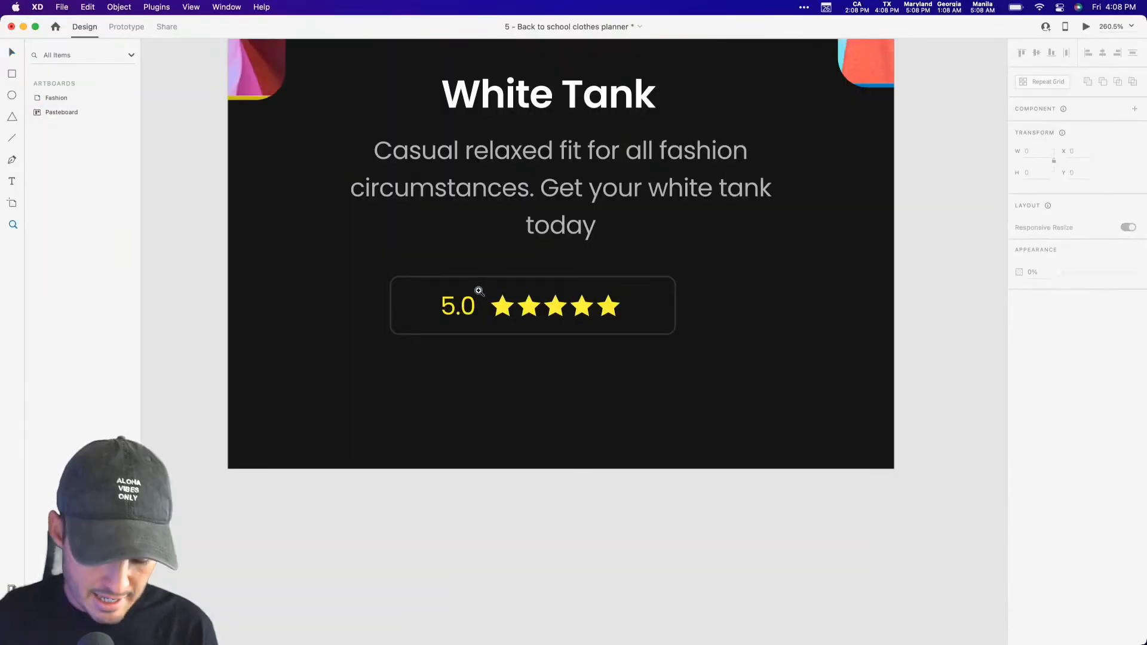
pyautogui.click(512, 282)
pyautogui.moveTo(742, 262); pyautogui.dragTo(326, 378)
pyautogui.click(556, 305)
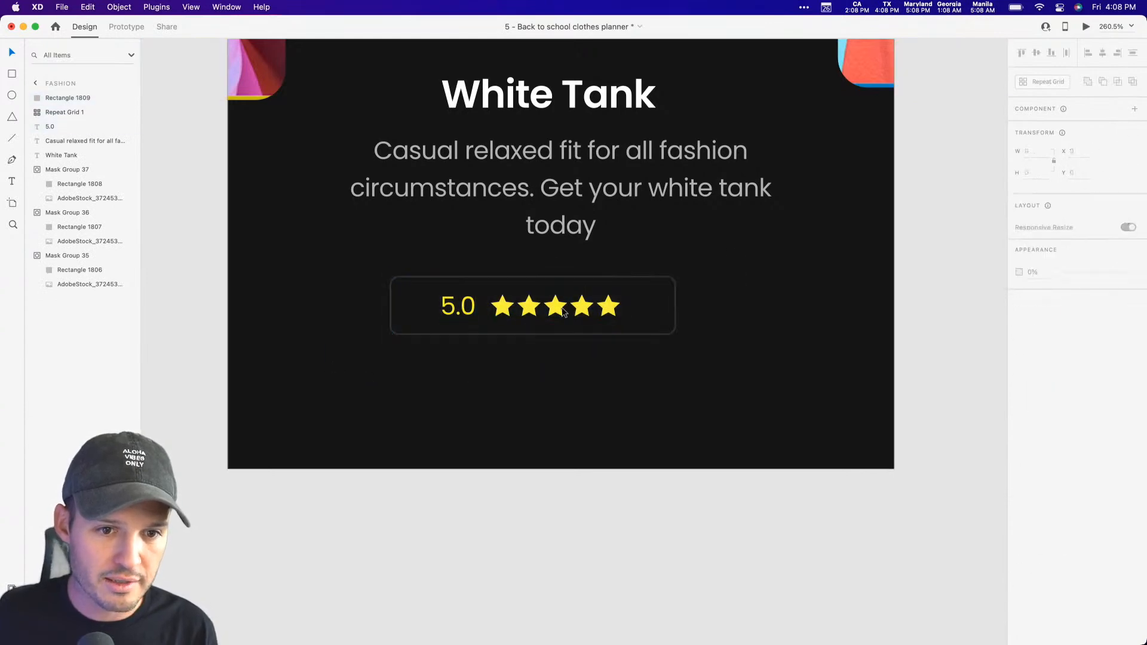
pyautogui.keyDown('shift'); pyautogui.click(448, 307); pyautogui.keyUp('shift')
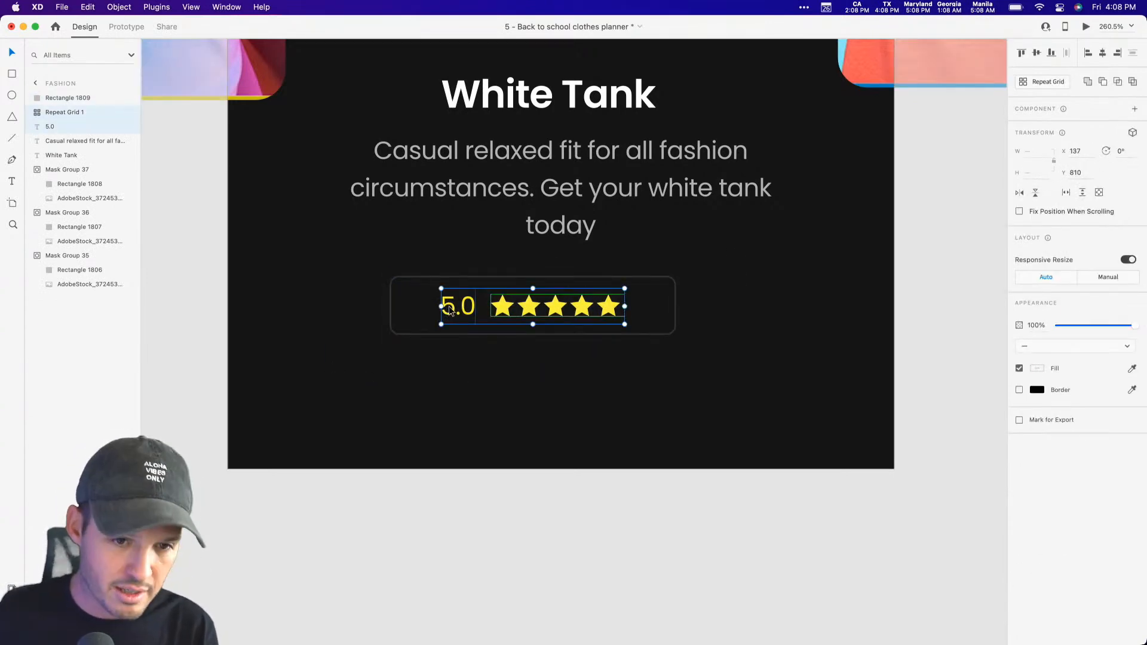
pyautogui.press('super+g')
# Group the rating frame with its contents and center the badge horizontally on the artboard.
pyautogui.keyDown('shift'); pyautogui.click(571, 281); pyautogui.keyUp('shift')
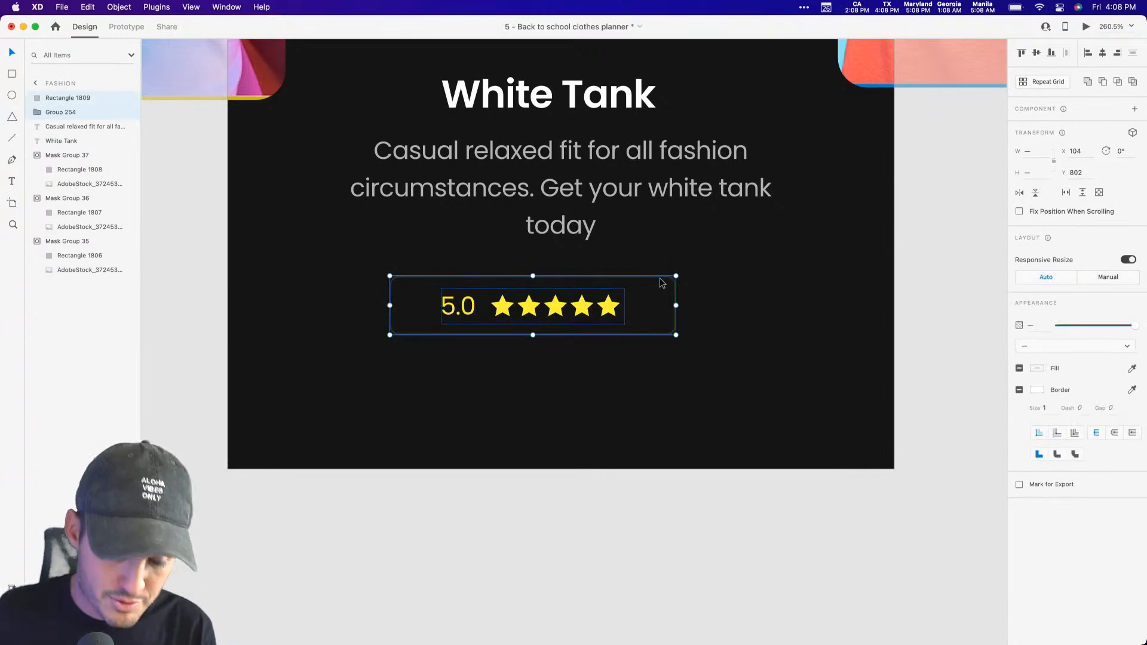
pyautogui.press('super+g')
pyautogui.click(1104, 55)
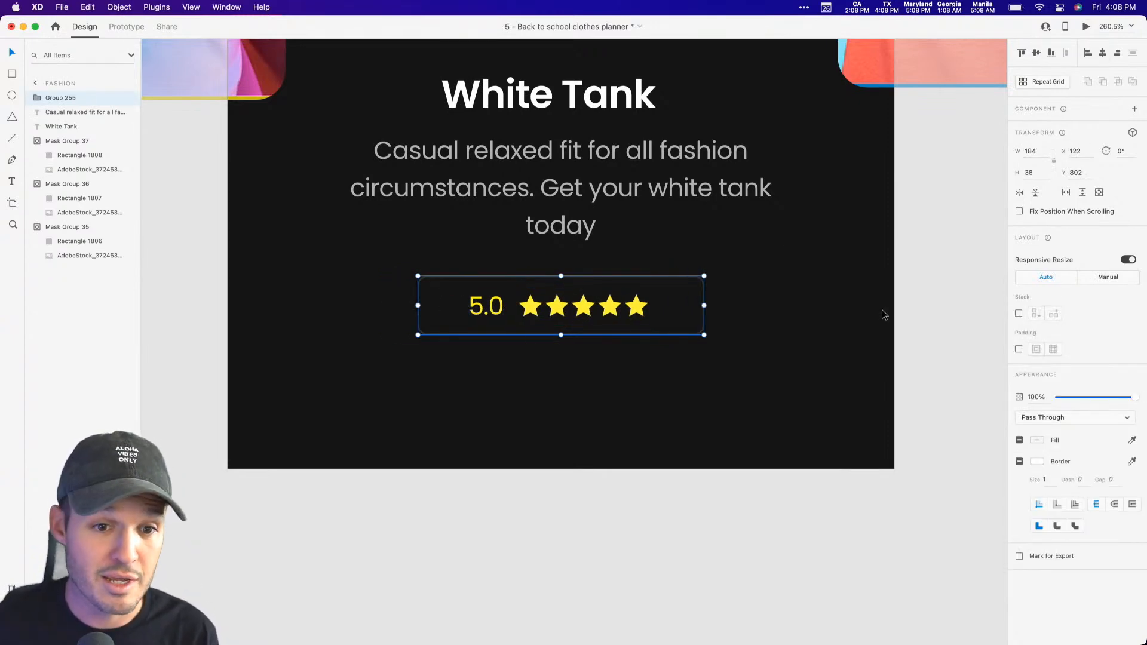
# Narrow the description text box so the last line reads "tank today", and move the rating badge up to 12 below it.
pyautogui.click(669, 187)
pyautogui.moveTo(786, 187)
pyautogui.mouseDown()
pyautogui.moveTo(740, 187)
pyautogui.moveTo(766, 188)
pyautogui.mouseUp()
pyautogui.click(805, 232)
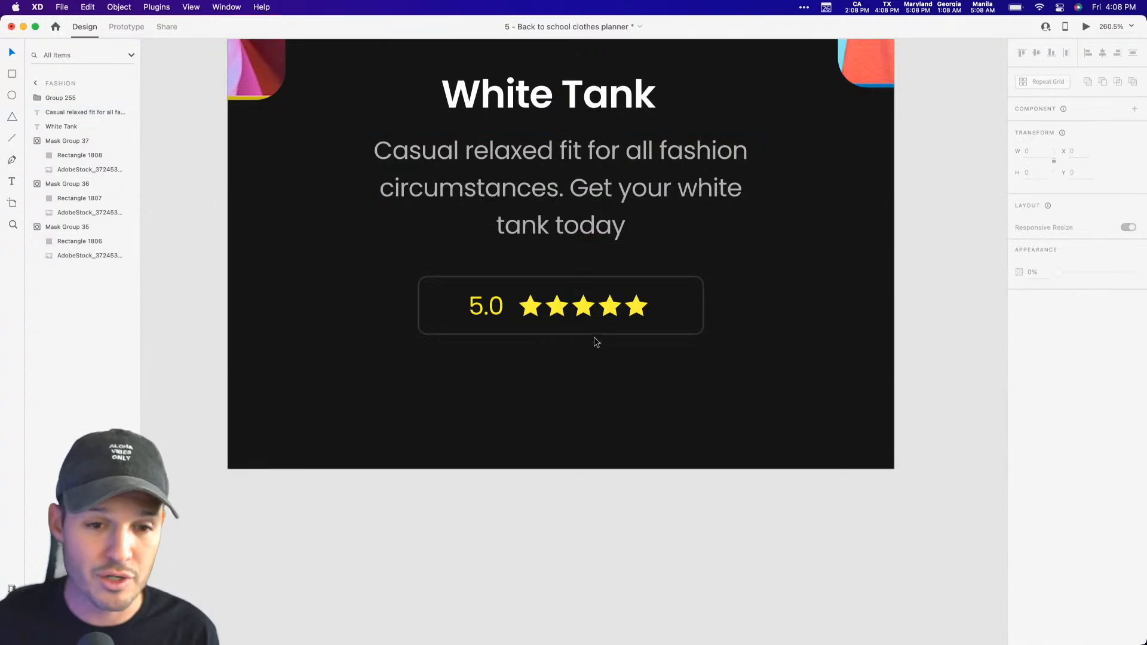
pyautogui.click(585, 311)
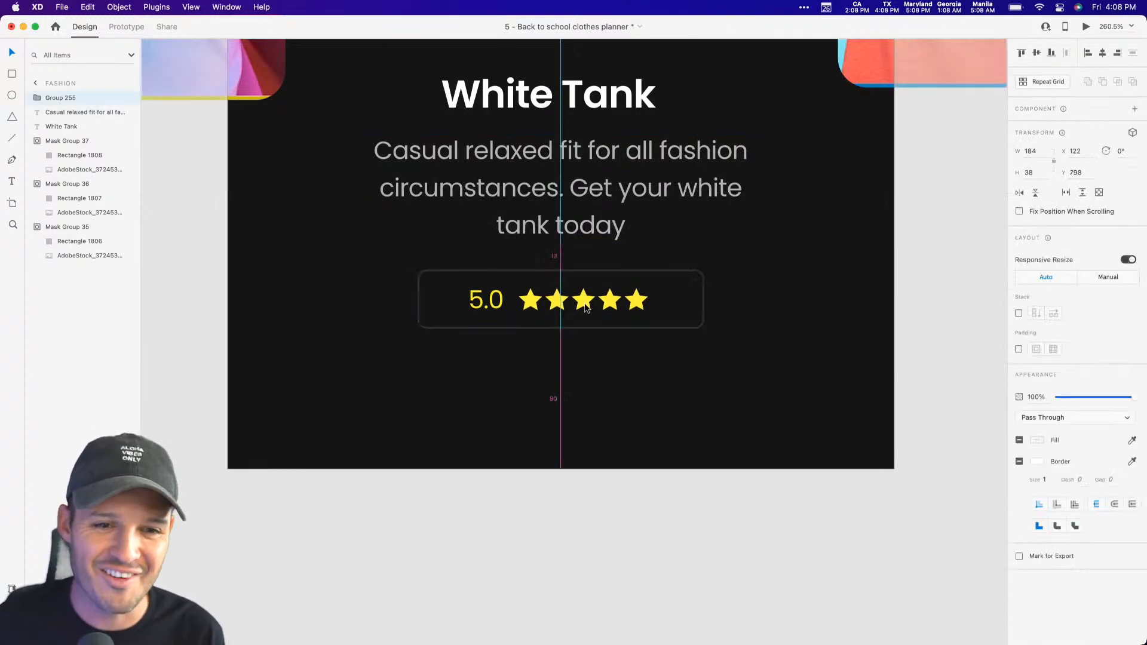
pyautogui.press('super+1')
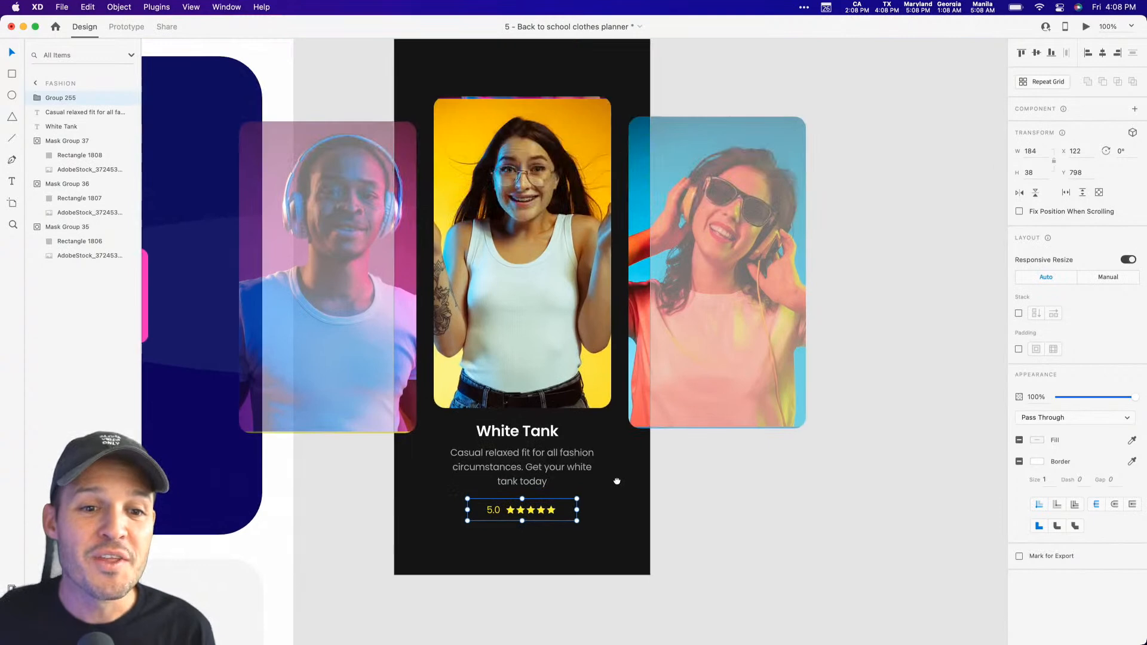
pyautogui.click(761, 521)
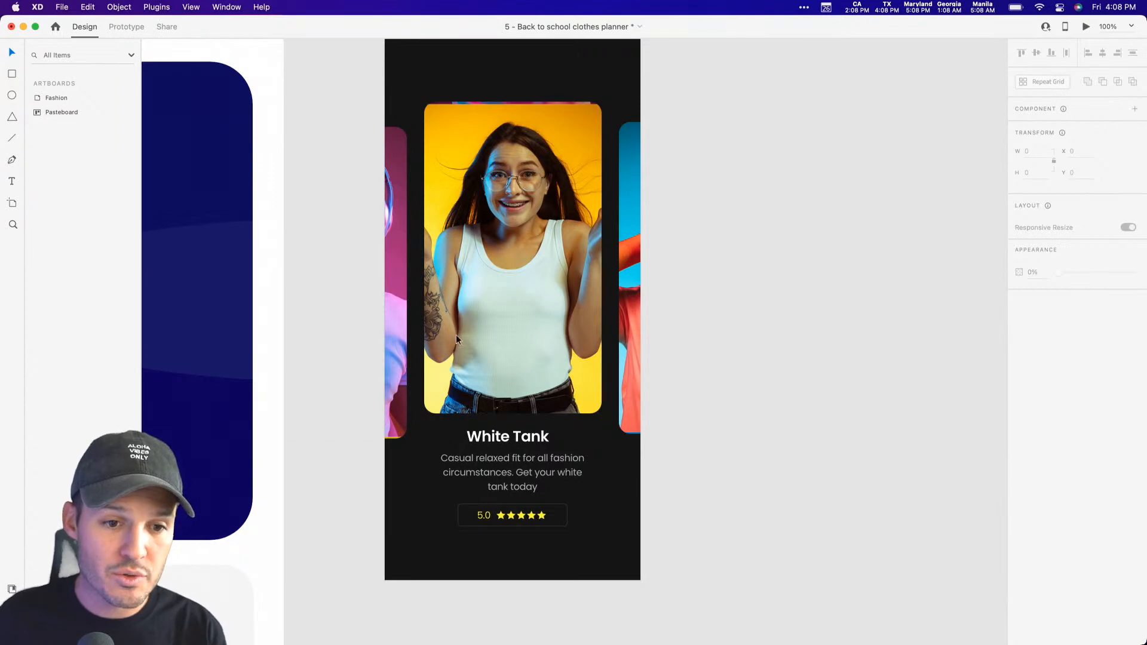
# Draw a borderless white circle about 78 wide and center it horizontally near the bottom of the middle photo card.
pyautogui.moveTo(472, 348); pyautogui.dragTo(517, 394)
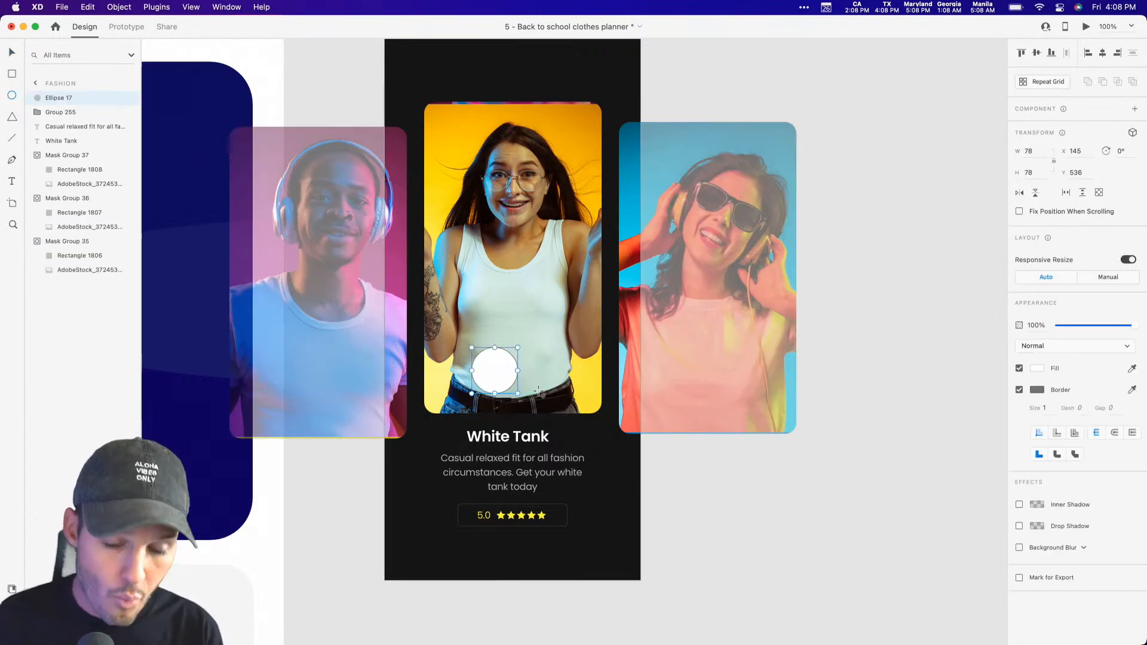
pyautogui.click(1019, 390)
pyautogui.moveTo(500, 370); pyautogui.dragTo(518, 373)
# Enlarge the image inside the middle card's mask slightly so the neighboring photo no longer shows along the top edge.
pyautogui.scroll(5, 519, 373)
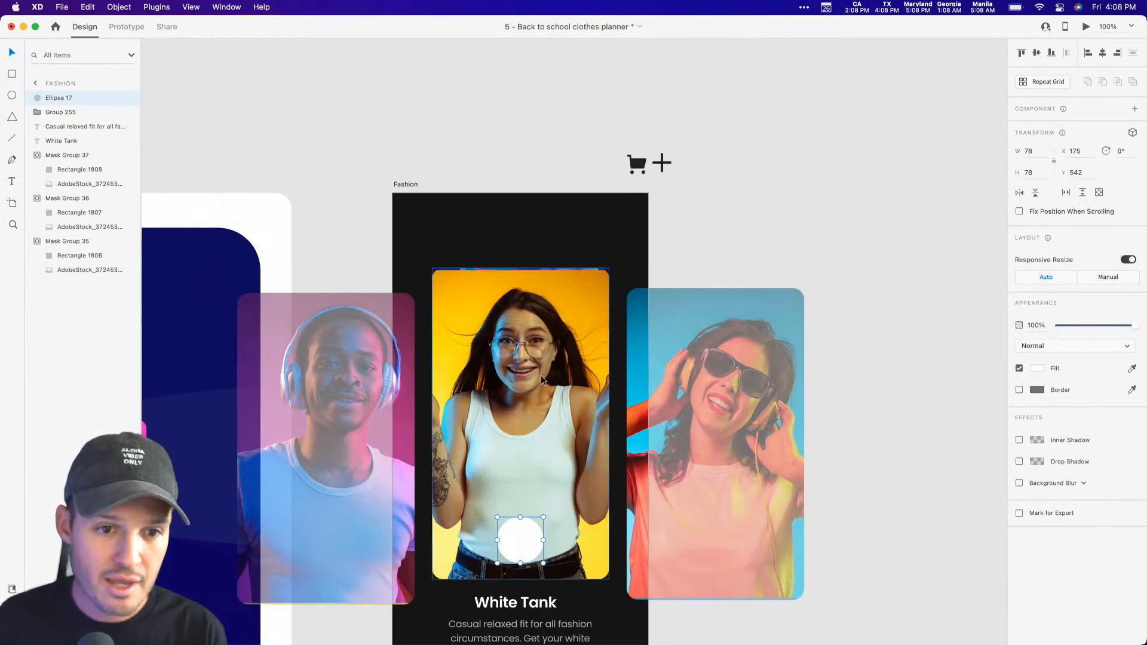
pyautogui.doubleClick(534, 350)
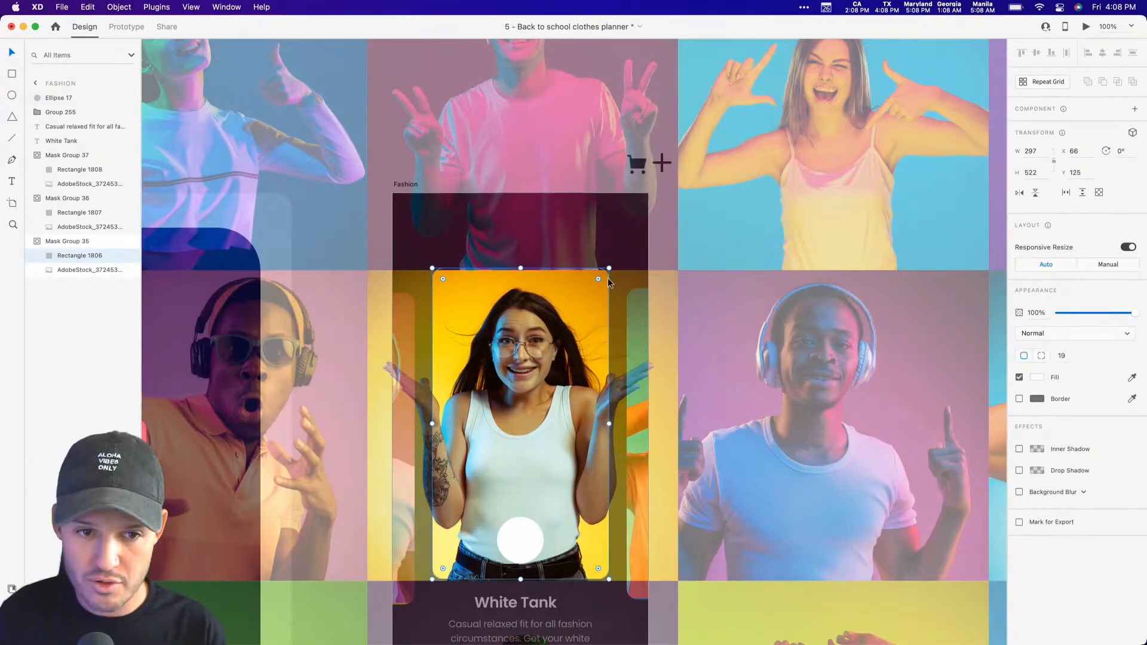
pyautogui.press('super+minus')
pyautogui.press('super+minus')
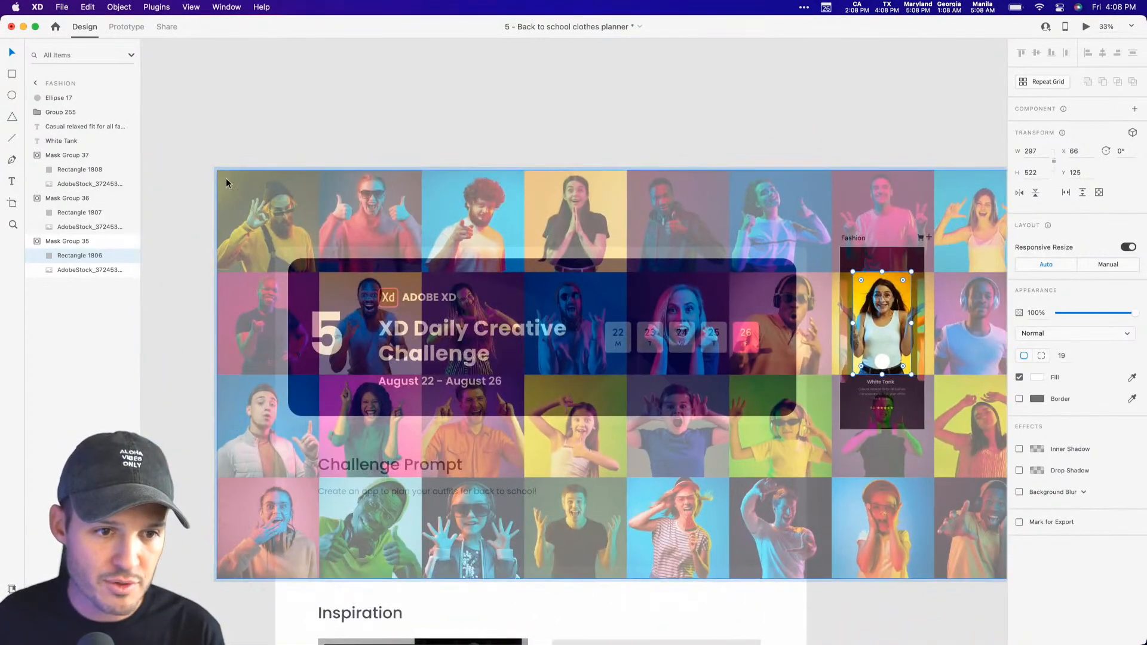
pyautogui.click(269, 202)
pyautogui.moveTo(216, 171); pyautogui.dragTo(205, 162)
pyautogui.click(816, 118)
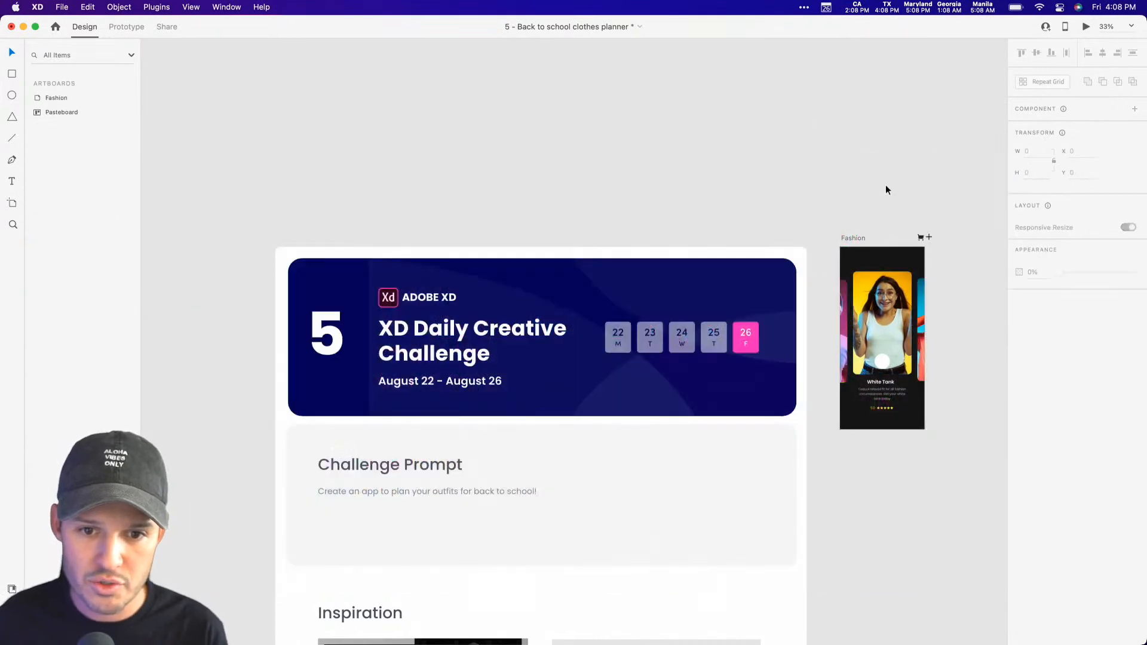
# Move the plus icon from above the artboard onto the center of the white circle.
pyautogui.press('z')
pyautogui.scroll(10, 806, 169)
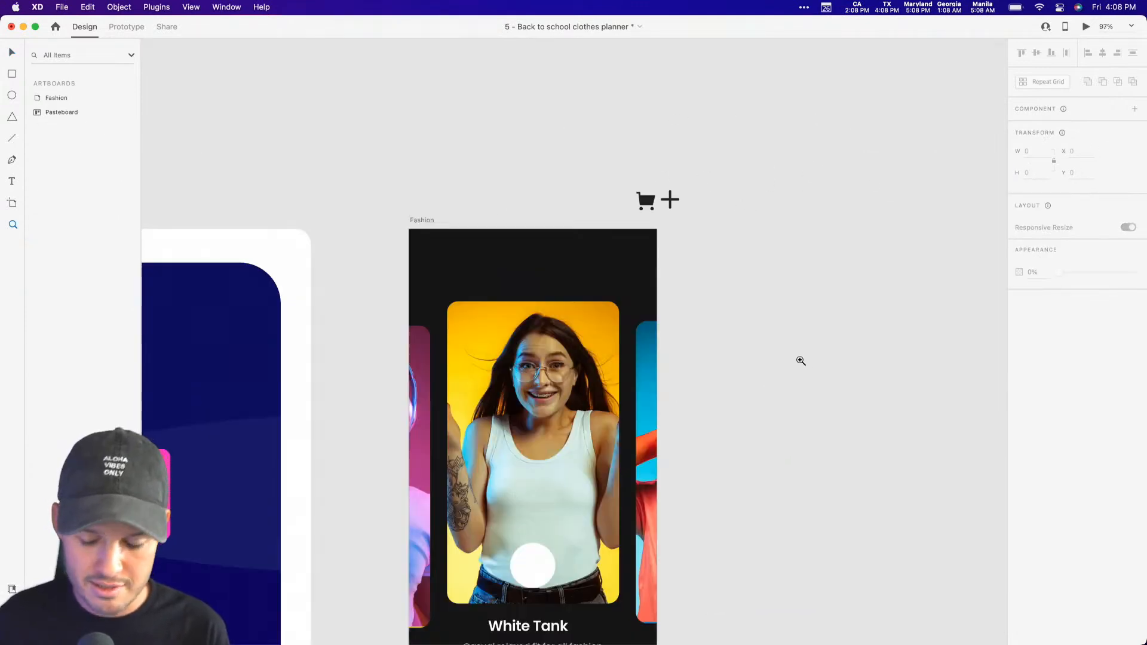
pyautogui.moveTo(672, 207); pyautogui.dragTo(534, 568)
pyautogui.scroll(-5, 795, 490)
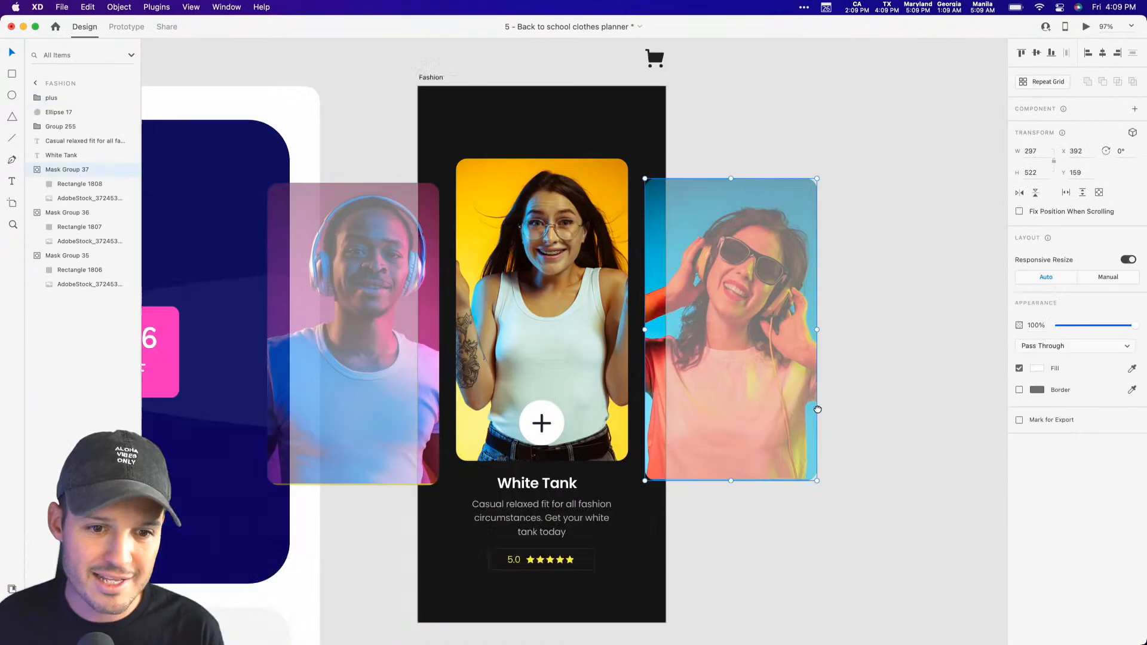
# Scale the plus icon and white circle down together about their center, to about 68 wide.
pyautogui.press('z')
pyautogui.moveTo(785, 549); pyautogui.dragTo(460, 271)
pyautogui.press('v')
pyautogui.click(445, 317)
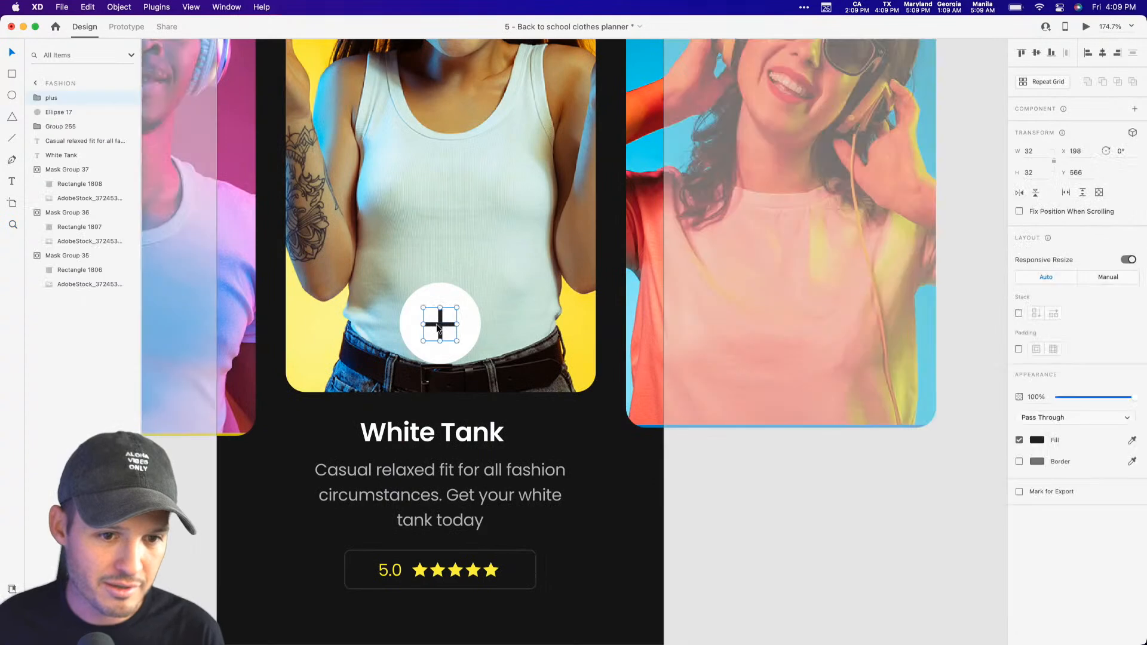
pyautogui.keyDown('shift'); pyautogui.click(457, 297); pyautogui.keyUp('shift')
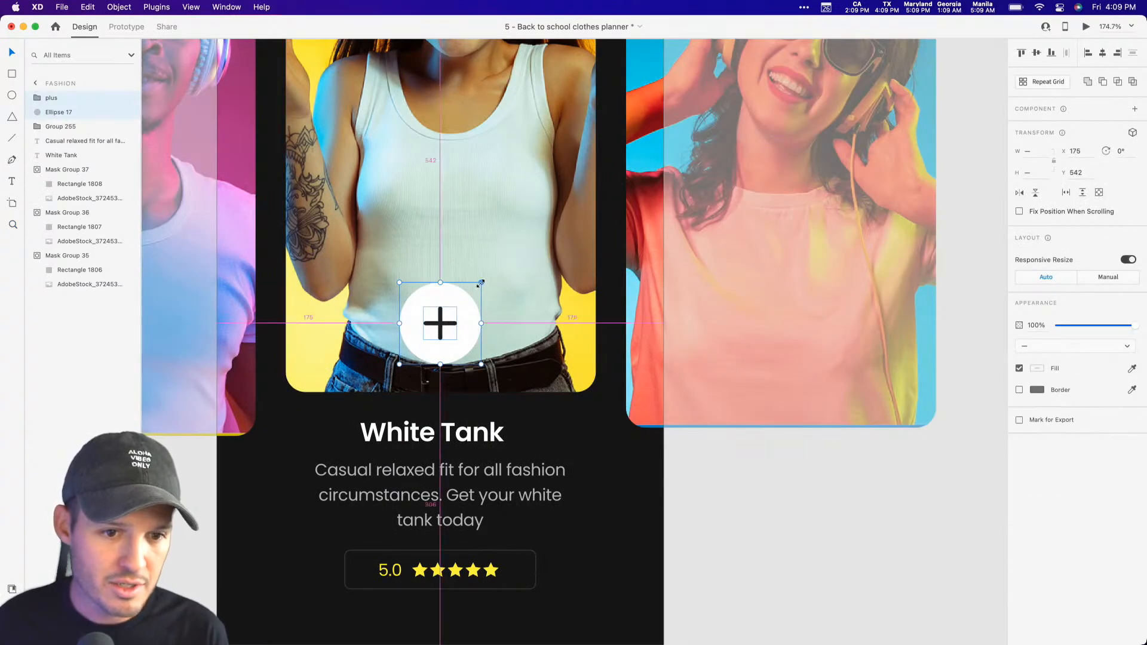
pyautogui.click(473, 340)
pyautogui.click(472, 336)
pyautogui.moveTo(480, 282); pyautogui.dragTo(458, 303)
# Group the plus icon with the white circle.
pyautogui.click(442, 323)
pyautogui.keyDown('shift'); pyautogui.click(457, 304); pyautogui.keyUp('shift')
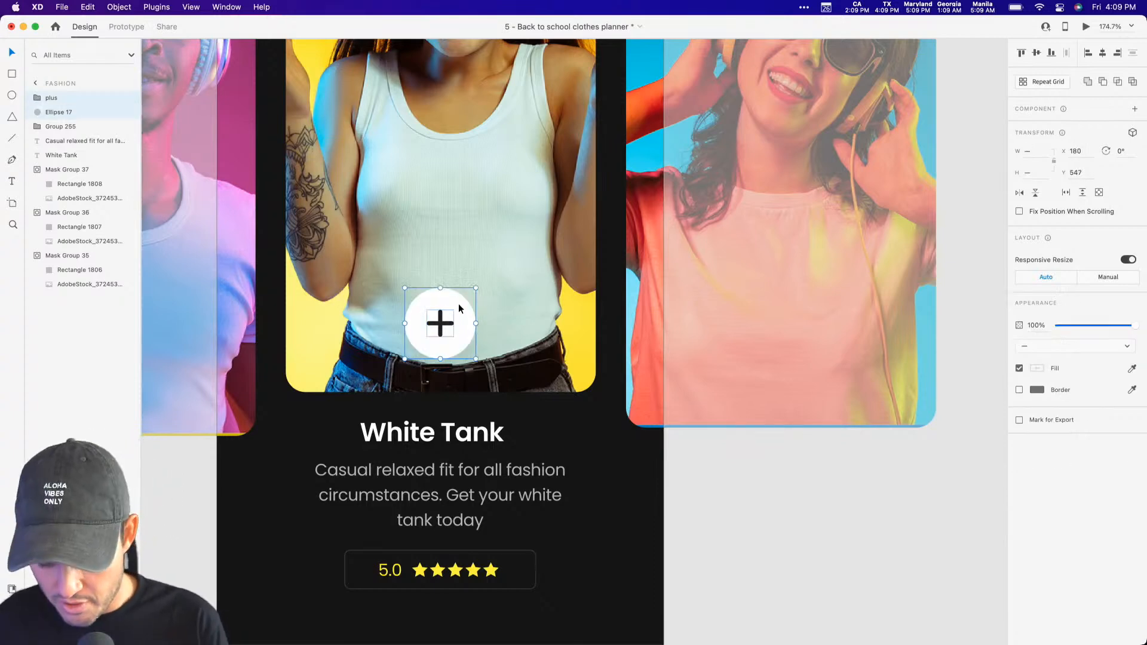
pyautogui.press('super+g')
# Group the White Tank title, description and rating badge, and name the group "text".
pyautogui.click(523, 132)
pyautogui.moveTo(583, 600); pyautogui.dragTo(431, 440)
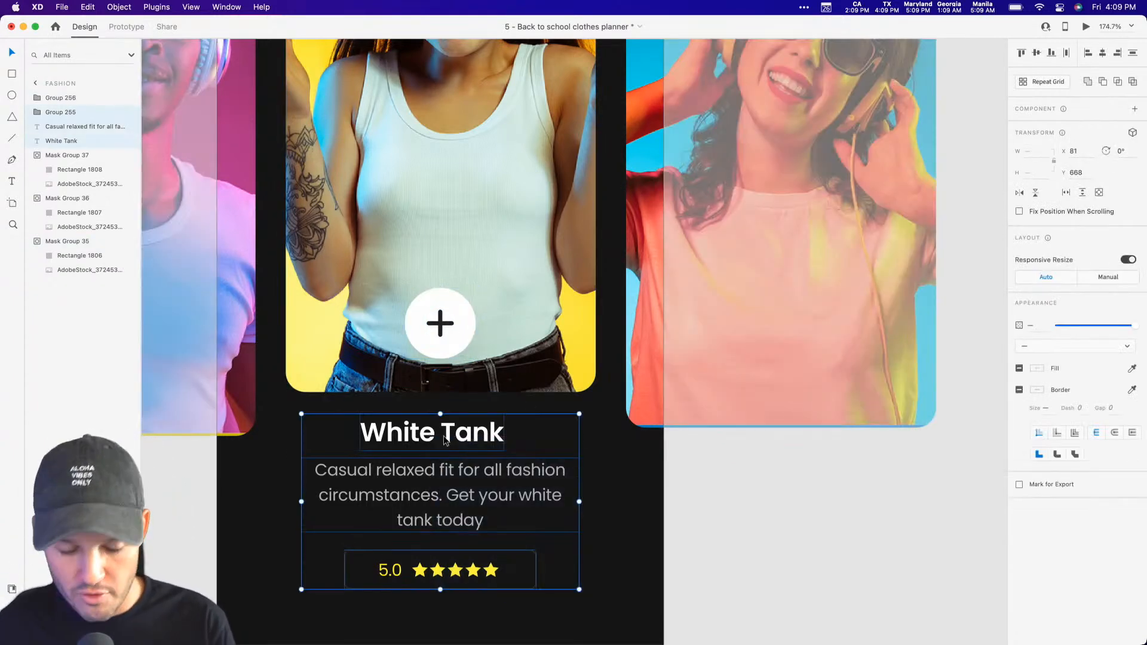
pyautogui.press('super+g')
pyautogui.doubleClick(58, 113)
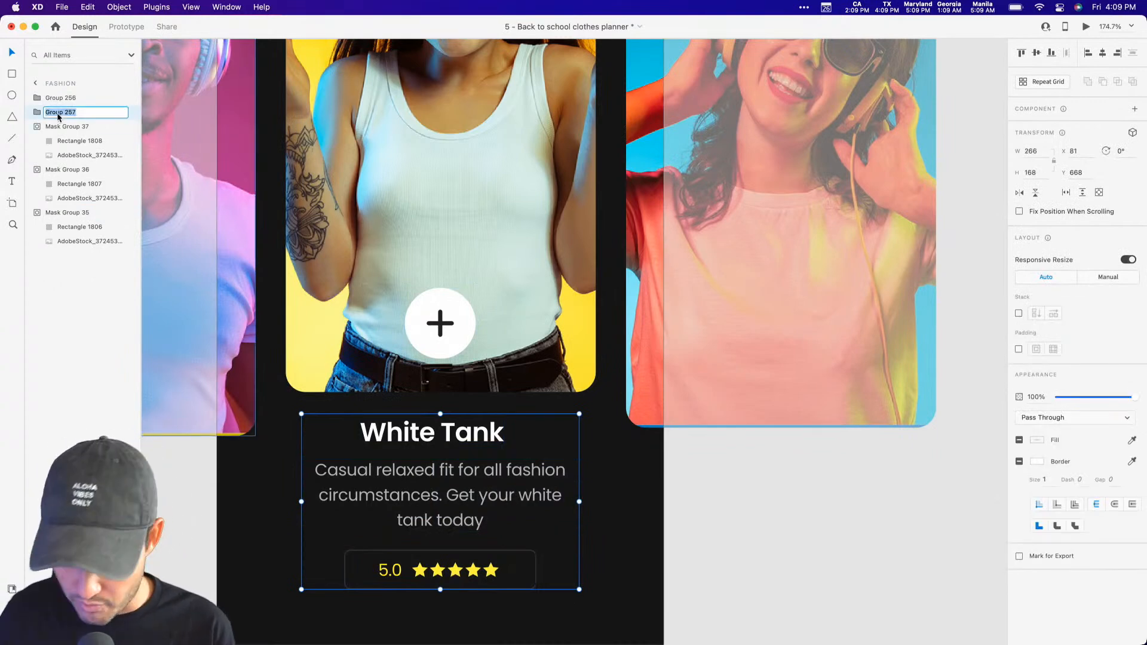
pyautogui.write('test')
pyautogui.press('Return')
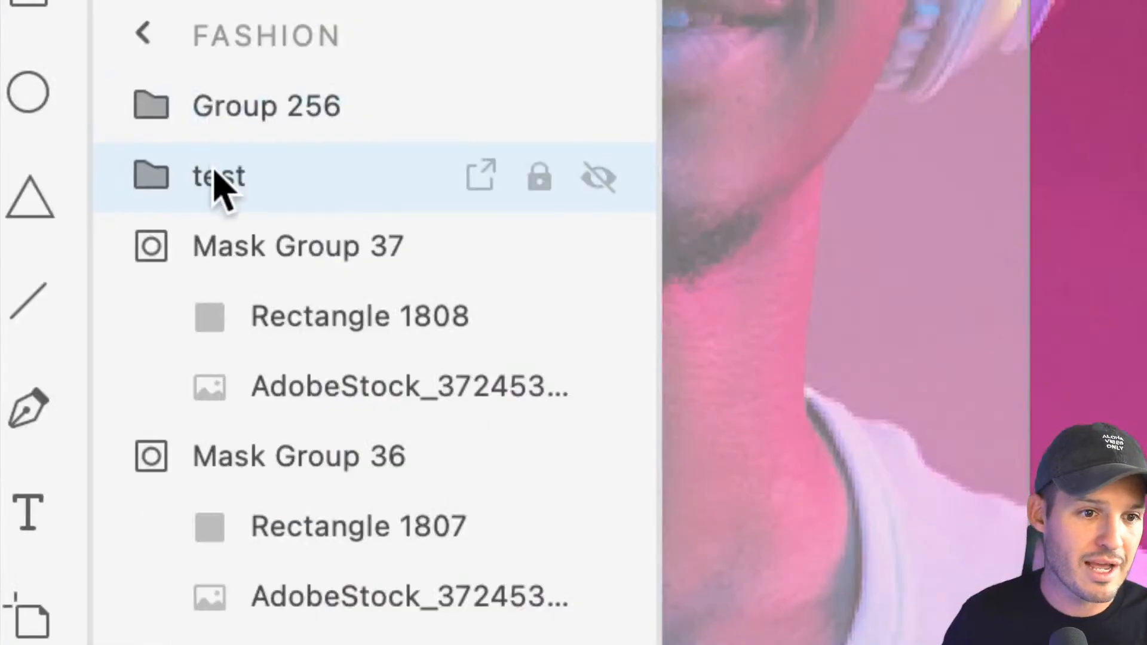
pyautogui.doubleClick(51, 112)
pyautogui.click(54, 112)
pyautogui.press('BackSpace')
pyautogui.write('x')
# Rename the middle photo's mask group "column".
pyautogui.click(431, 135)
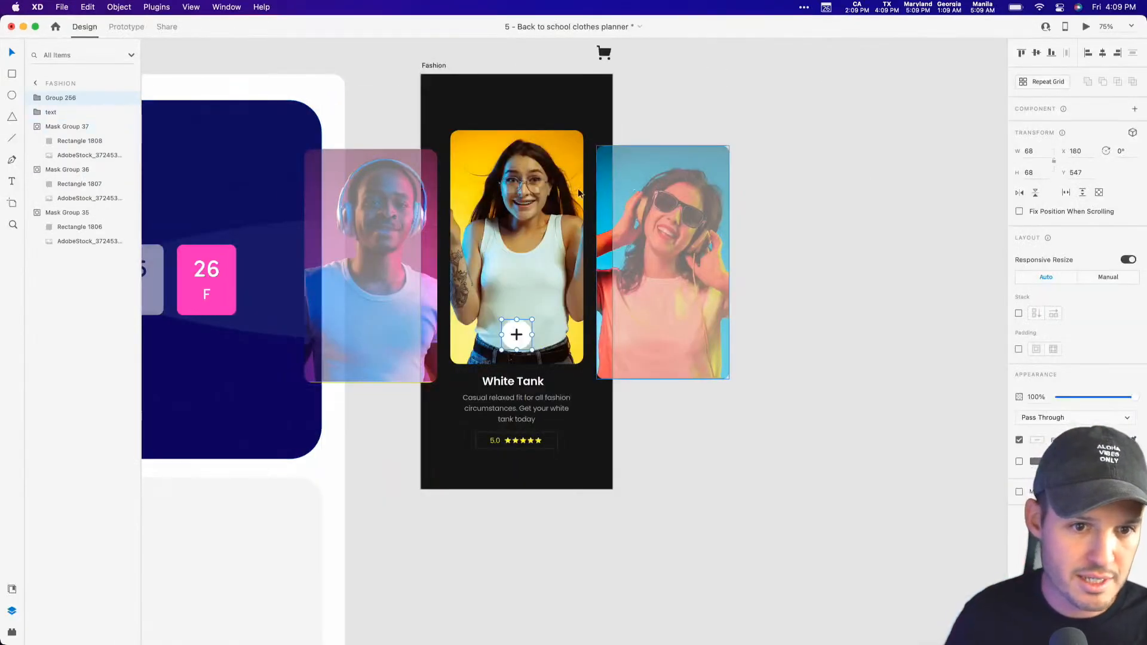
pyautogui.click(80, 212)
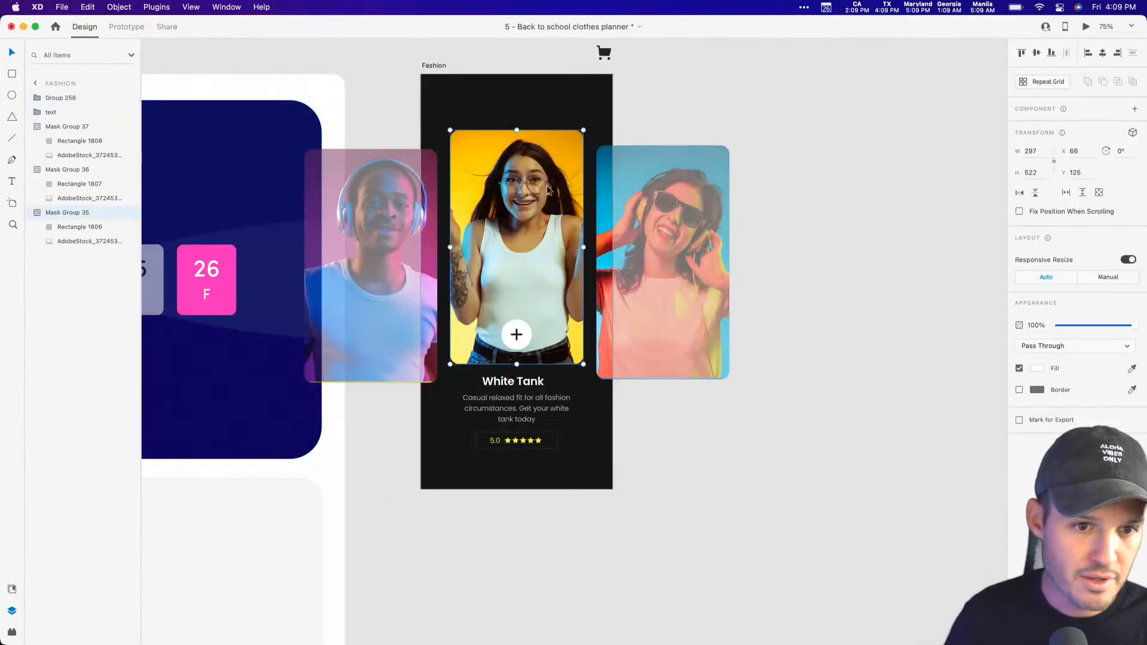
pyautogui.doubleClick(65, 214)
pyautogui.write('column')
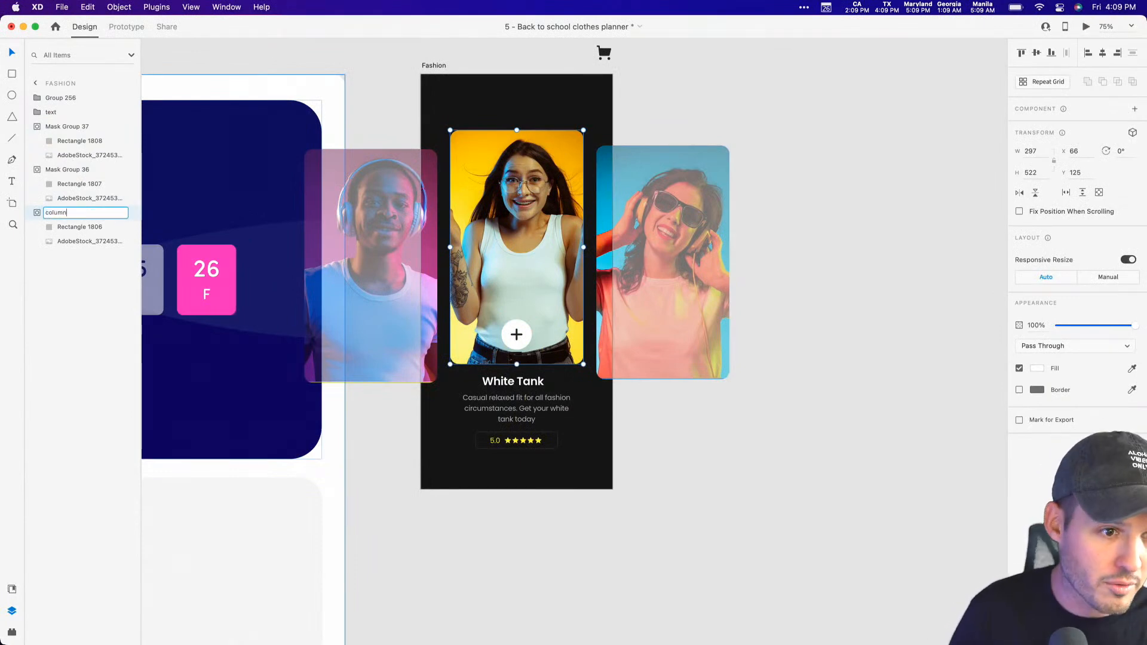
pyautogui.press('Return')
# Rename the plus icon and circle group "button".
pyautogui.click(516, 335)
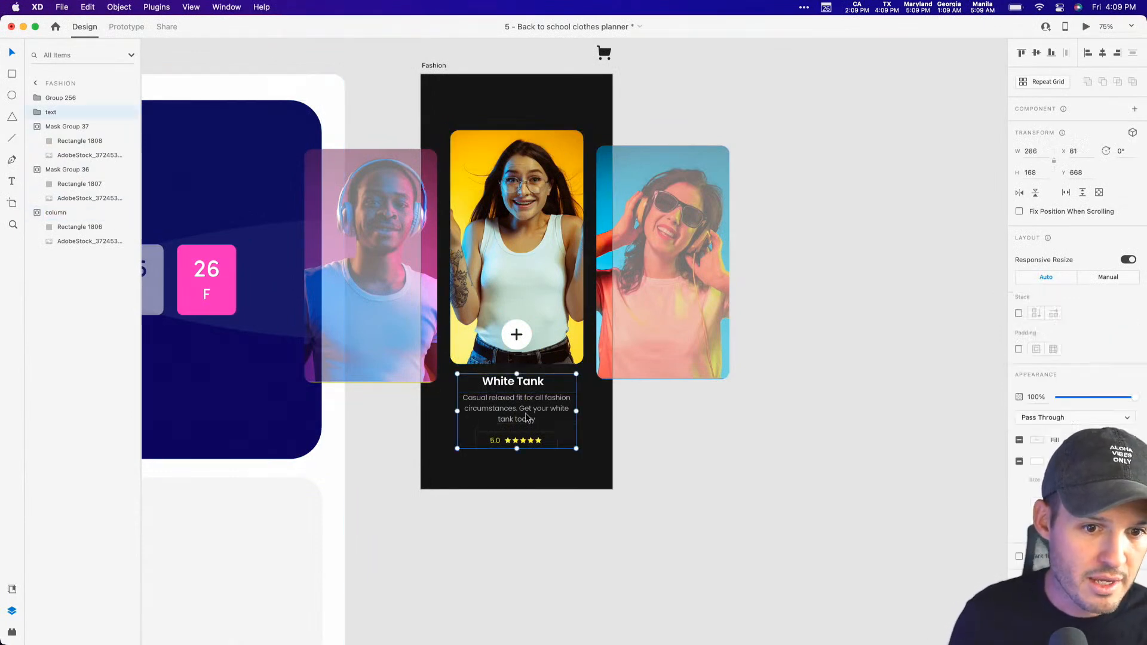
pyautogui.doubleClick(63, 98)
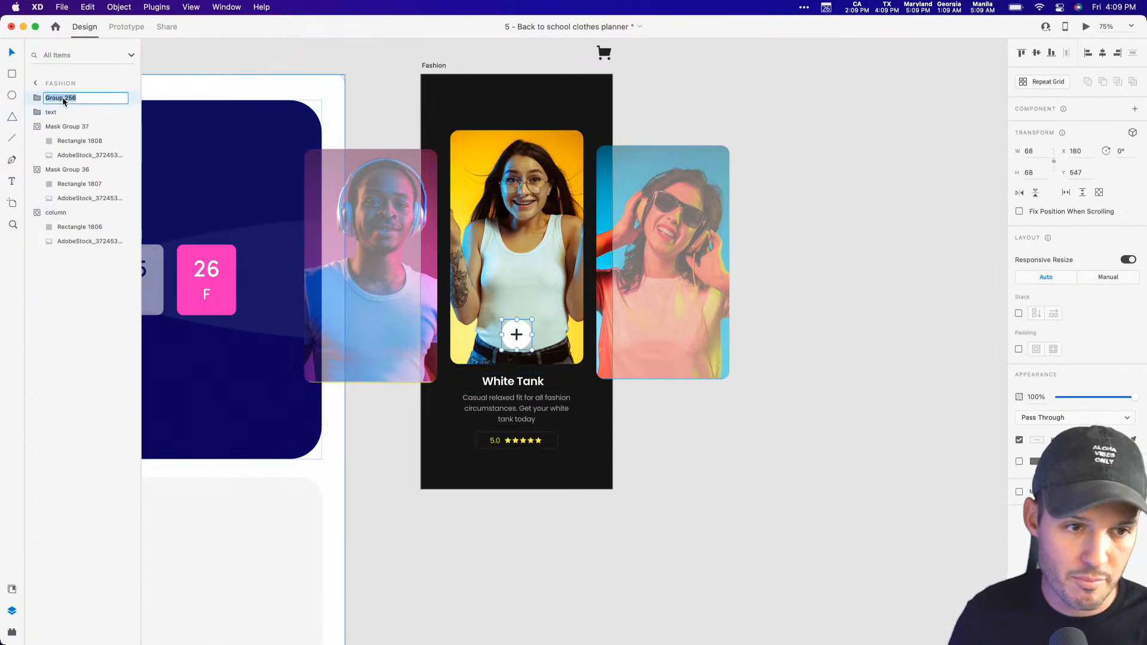
pyautogui.write('button')
pyautogui.press('Return')
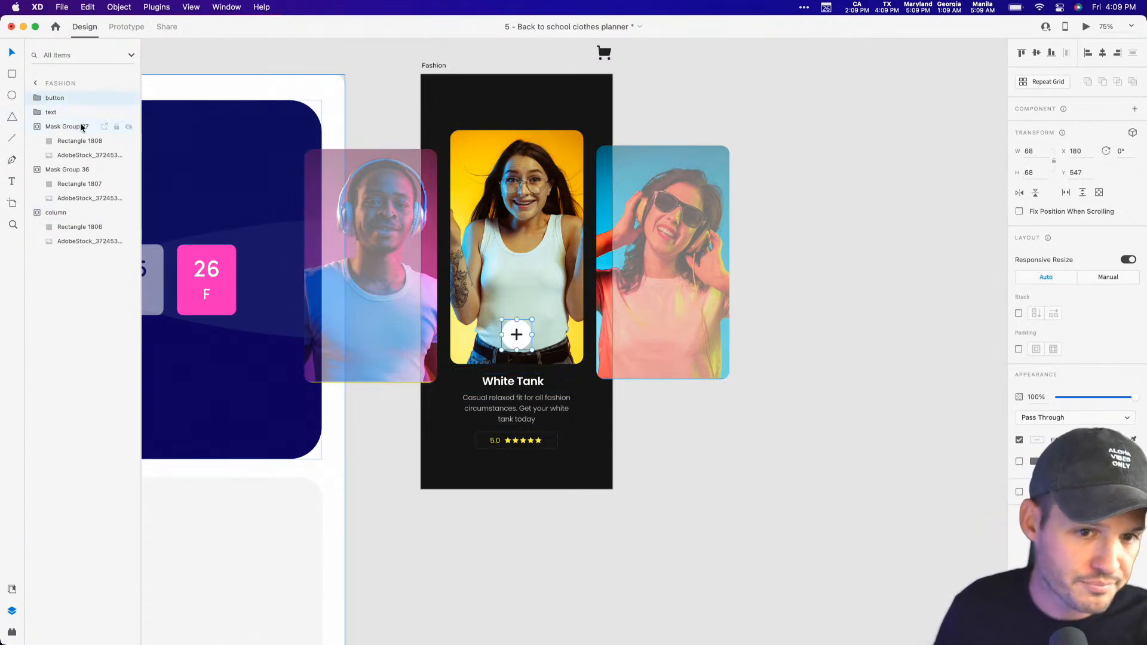
# Delete the photo cards on both sides of the middle card.
pyautogui.click(675, 155)
pyautogui.press('Delete')
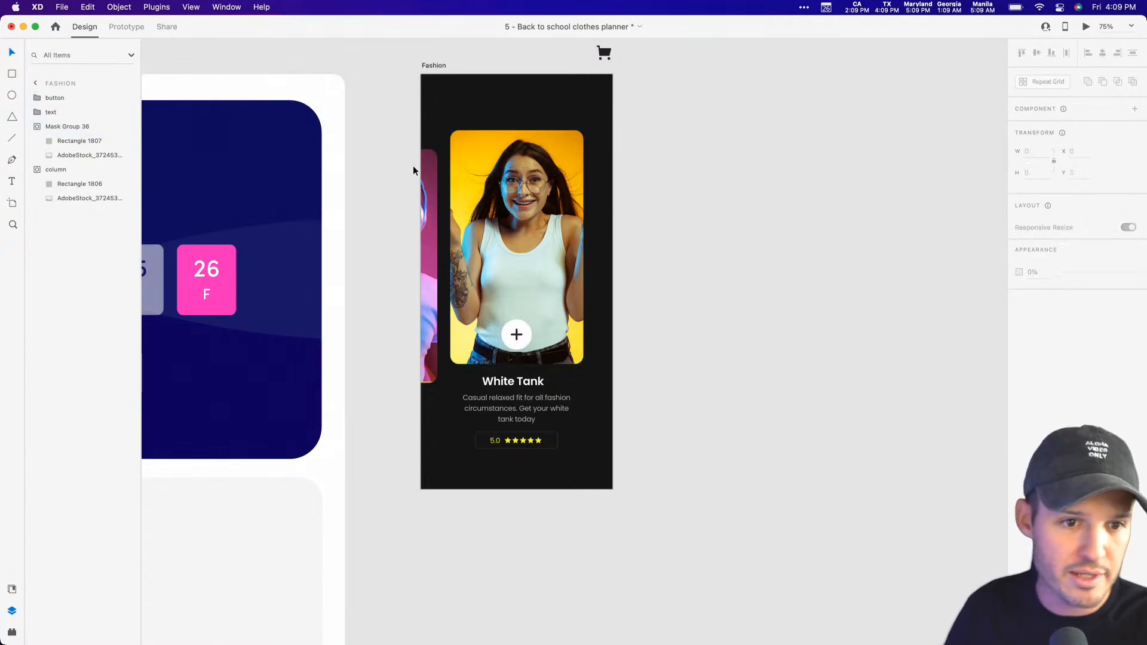
pyautogui.click(426, 171)
pyautogui.press('Delete')
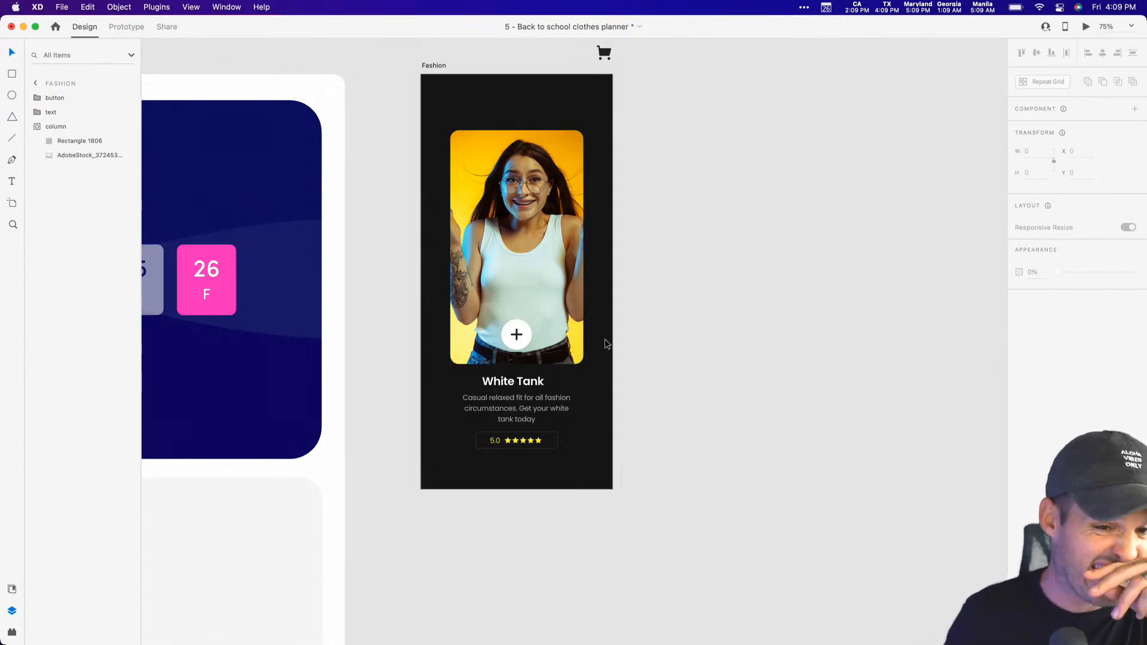
# Group the button, text and column layers together and name the group "card".
pyautogui.click(527, 420)
pyautogui.moveTo(51, 114); pyautogui.dragTo(52, 154)
pyautogui.click(59, 102)
pyautogui.keyDown('shift'); pyautogui.click(63, 126); pyautogui.keyUp('shift')
pyautogui.press('super+g')
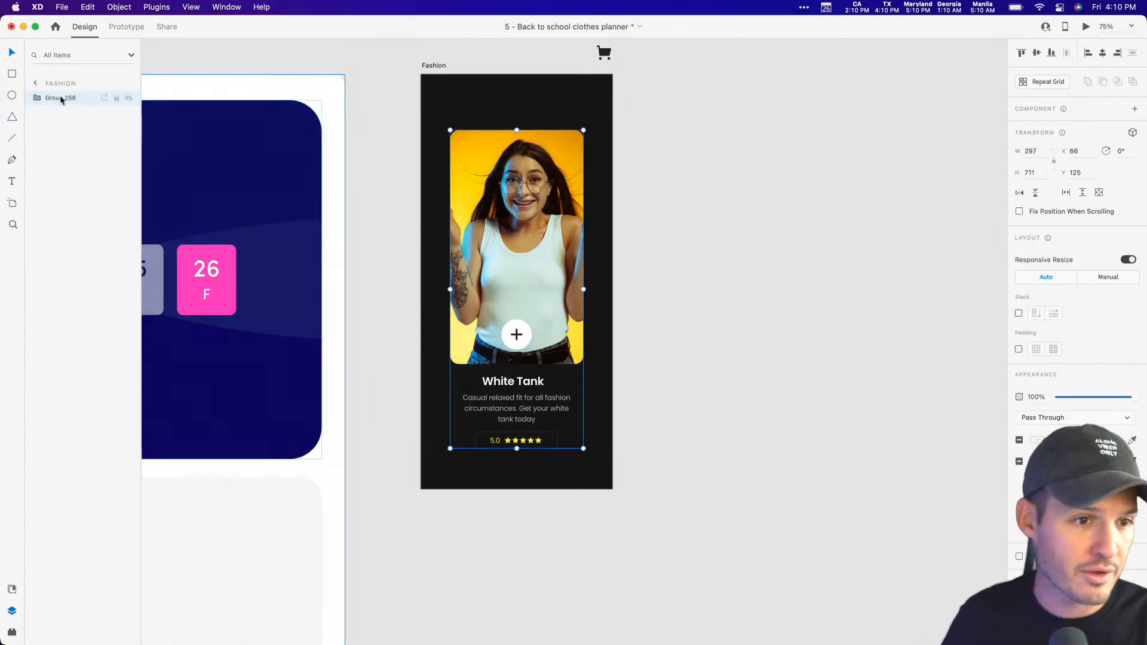
pyautogui.doubleClick(60, 98)
pyautogui.write('card')
pyautogui.press('Return')
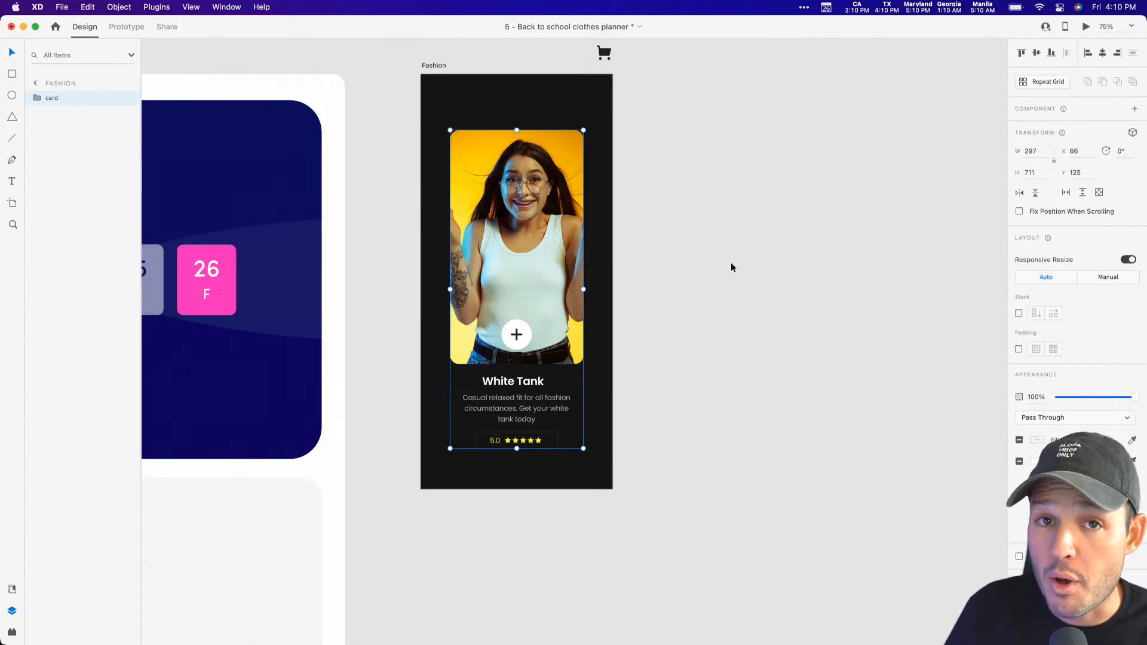
# Turn the card group into a component and add a new state named "closed".
pyautogui.press('super+k')
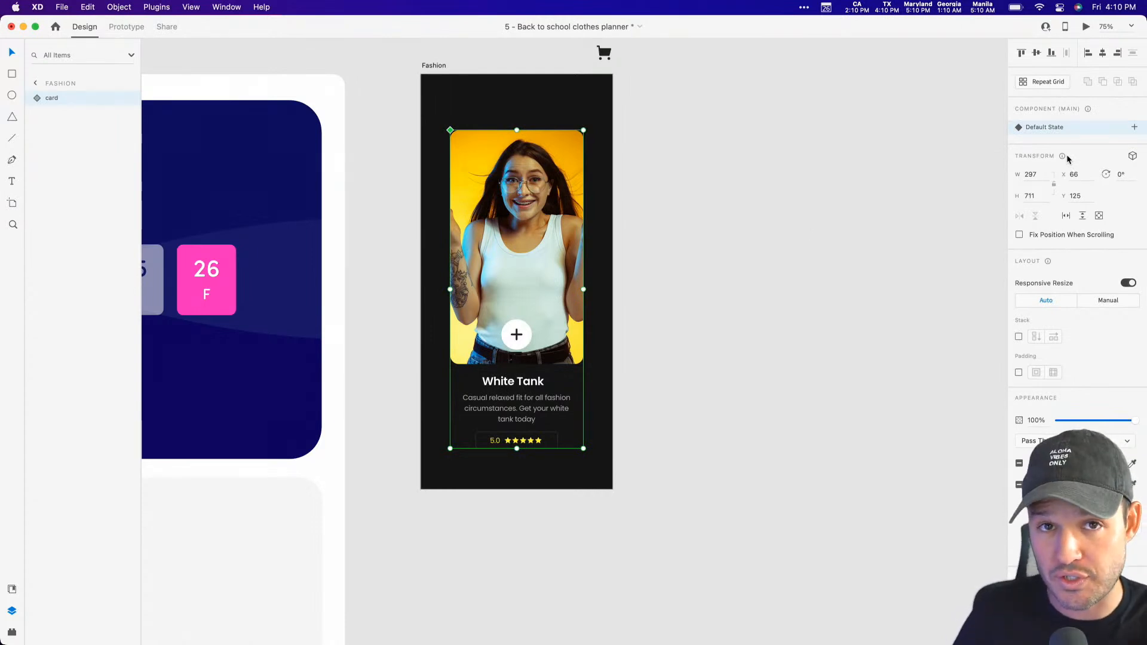
pyautogui.click(1135, 128)
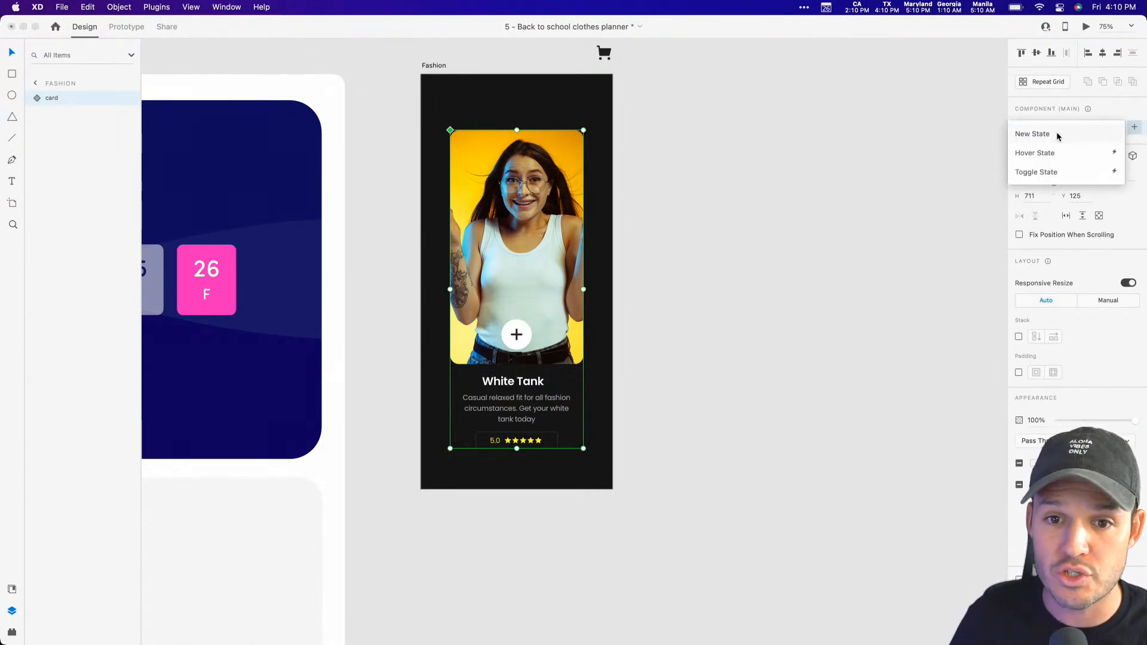
pyautogui.click(1033, 133)
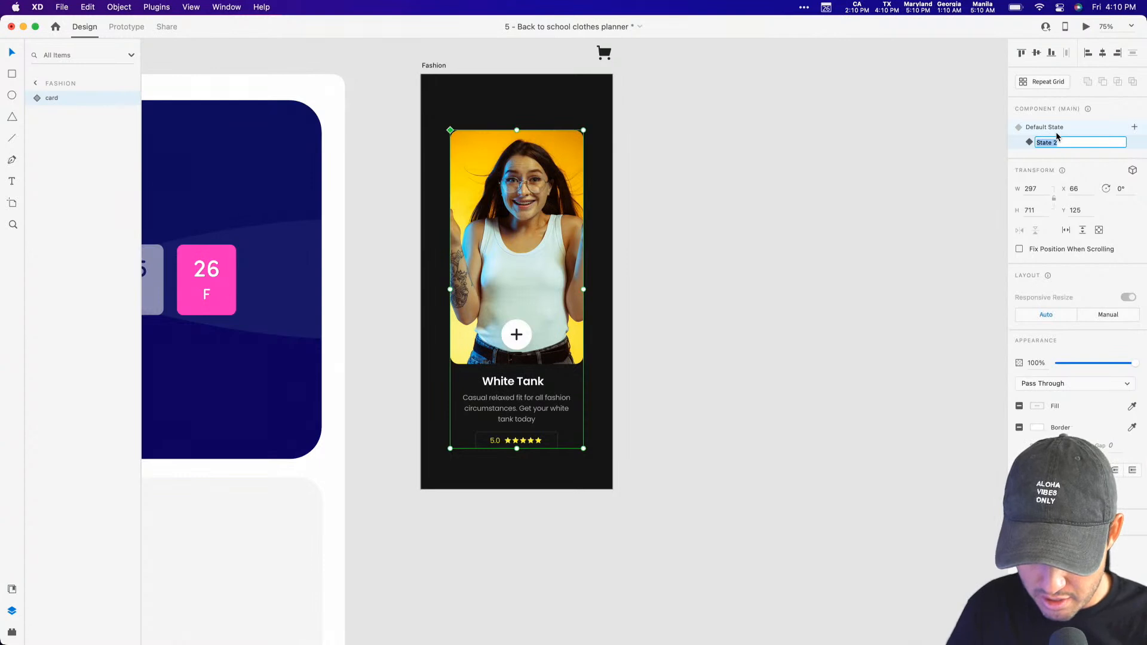
pyautogui.write('closed')
pyautogui.press('Return')
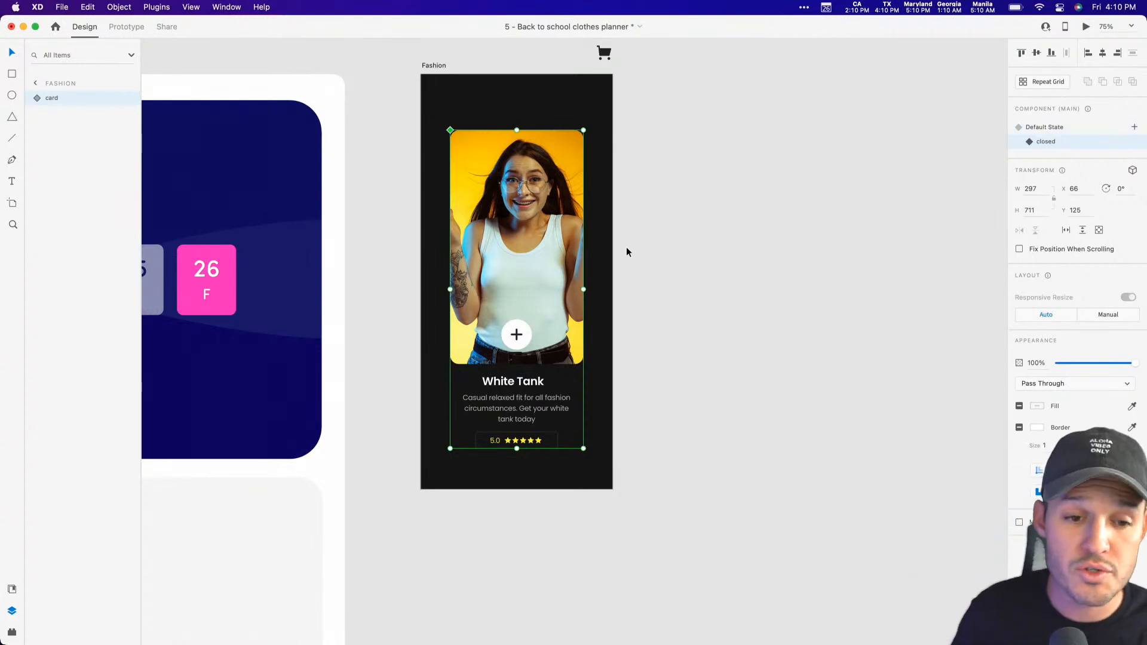
# Try rotating the plus button's contents 45° in the card's closed state, and undo the rotation.
pyautogui.press('z')
pyautogui.moveTo(643, 247); pyautogui.dragTo(390, 484)
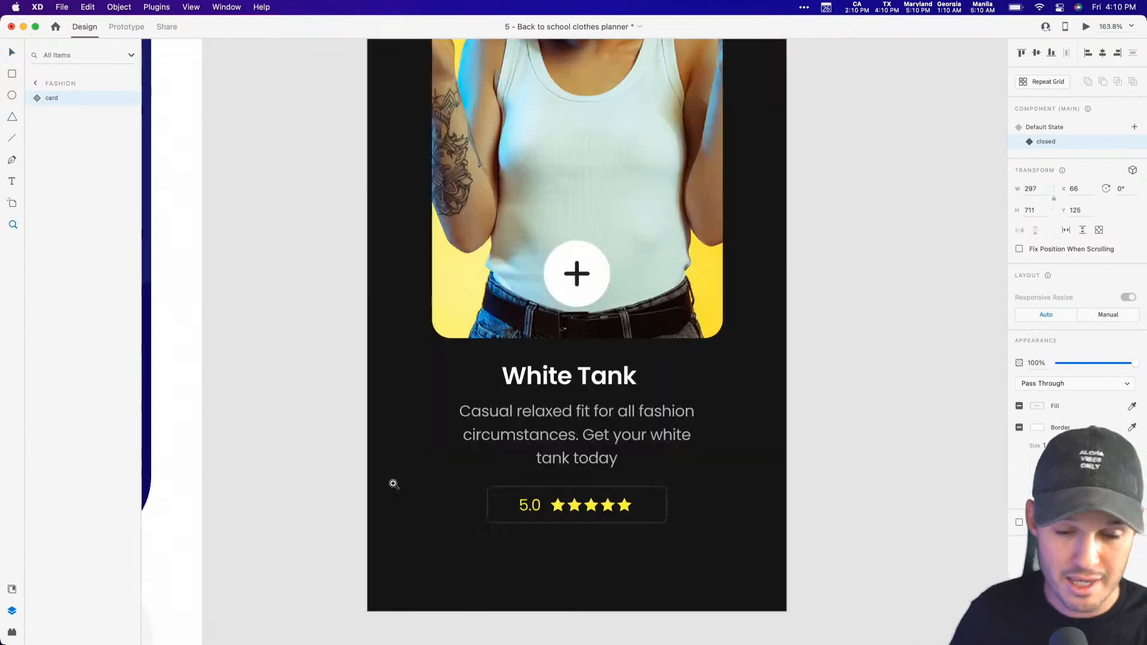
pyautogui.press('v')
pyautogui.doubleClick(587, 274)
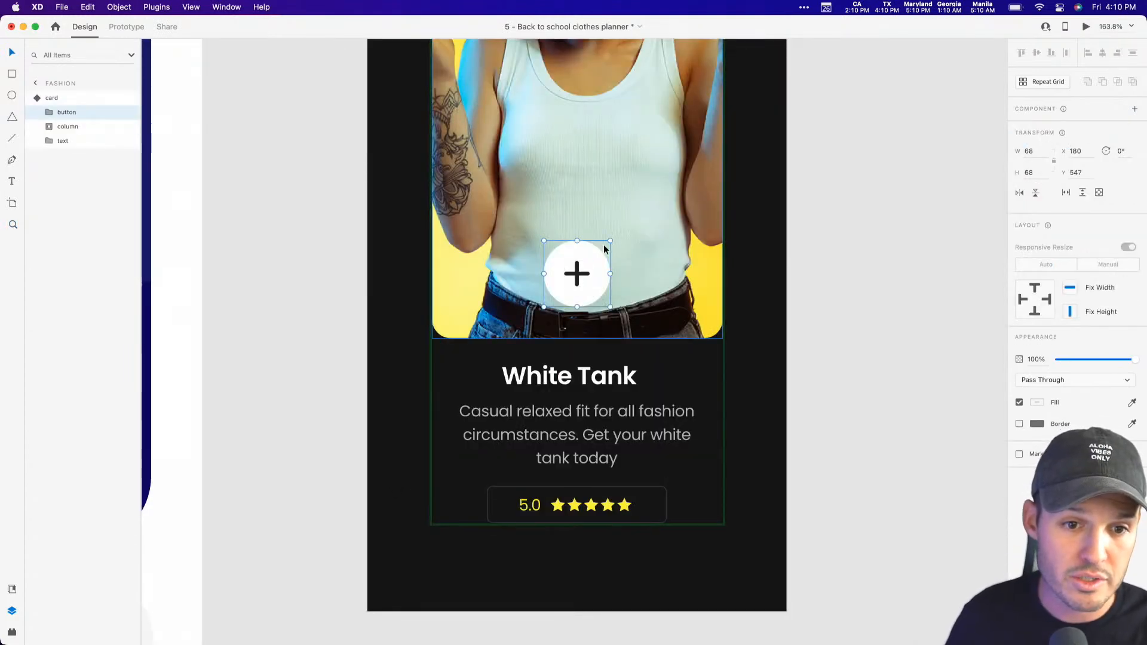
pyautogui.moveTo(611, 239); pyautogui.dragTo(624, 274)
pyautogui.click(49, 112)
pyautogui.click(66, 127)
pyautogui.click(62, 127)
pyautogui.click(74, 133)
pyautogui.moveTo(600, 250); pyautogui.dragTo(611, 244)
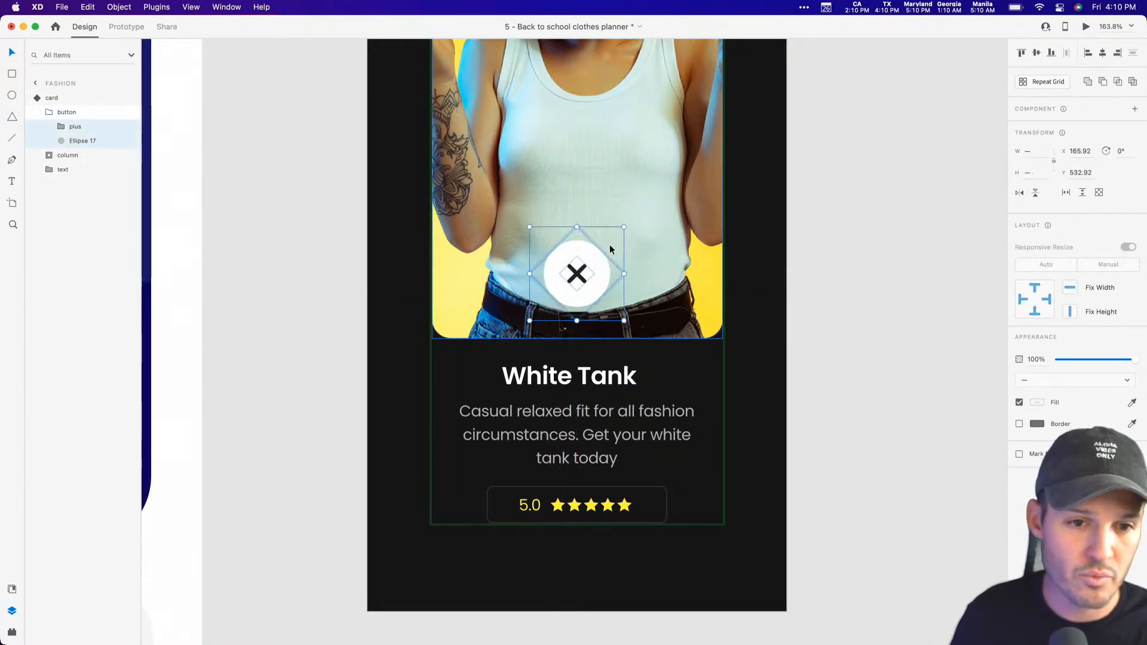
pyautogui.press('super+z')
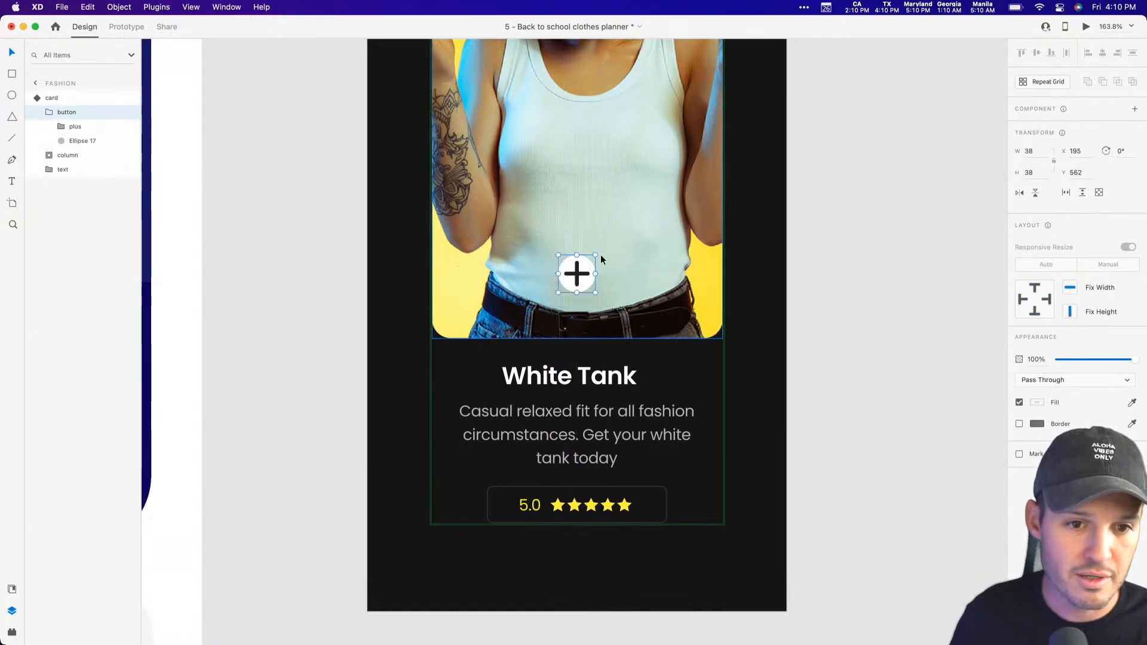
# In the closed state, shrink the plus button to 32 px, rotate it 45° and fade its opacity to 0%.
pyautogui.doubleClick(581, 272)
pyautogui.moveTo(590, 264)
pyautogui.mouseDown()
pyautogui.moveTo(604, 249)
pyautogui.moveTo(590, 257)
pyautogui.moveTo(604, 274)
pyautogui.mouseUp()
pyautogui.click(589, 287)
pyautogui.click(66, 112)
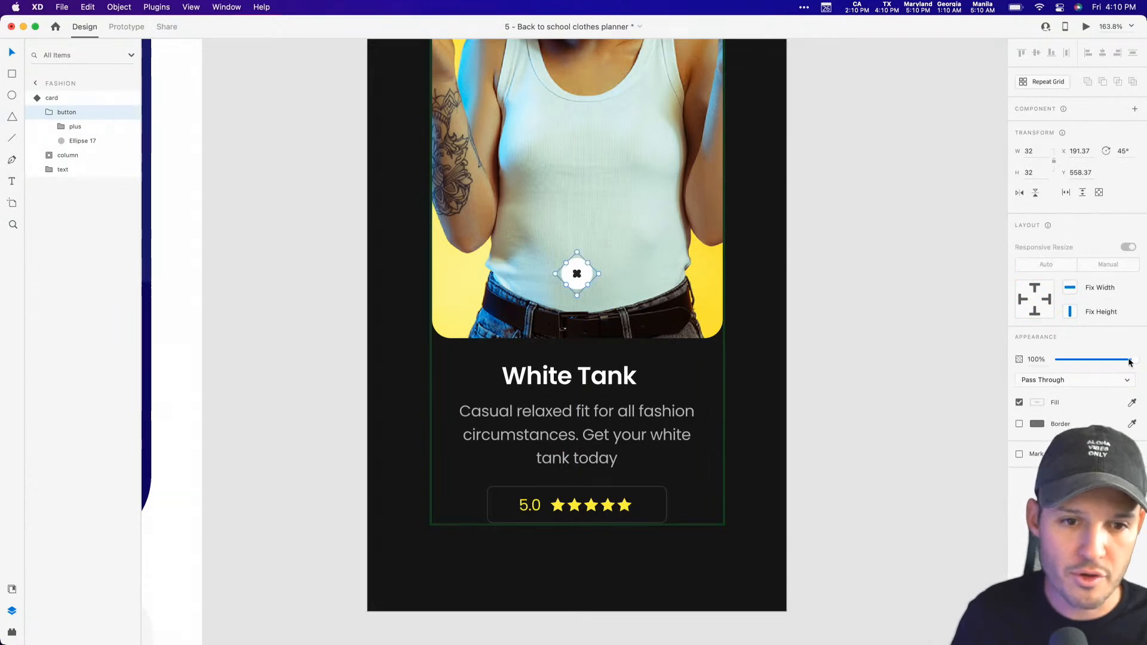
pyautogui.moveTo(1109, 362); pyautogui.dragTo(1012, 371)
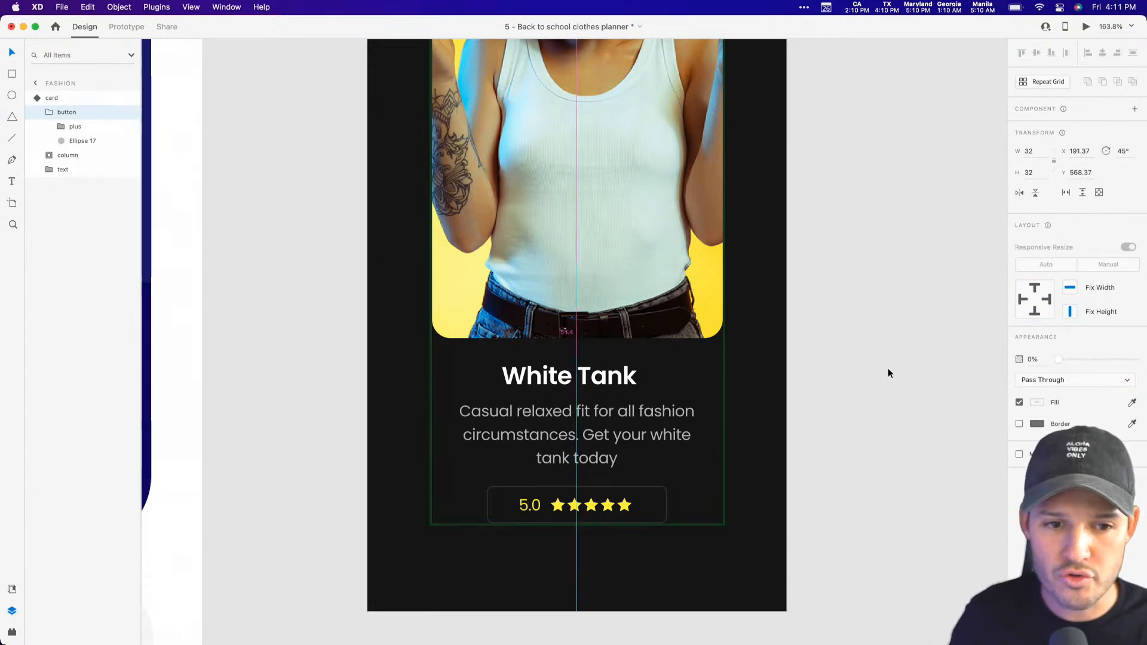
# In the closed state, move the text group up behind the photo to about Y 479.
pyautogui.click(561, 435)
pyautogui.moveTo(562, 435); pyautogui.dragTo(572, 246)
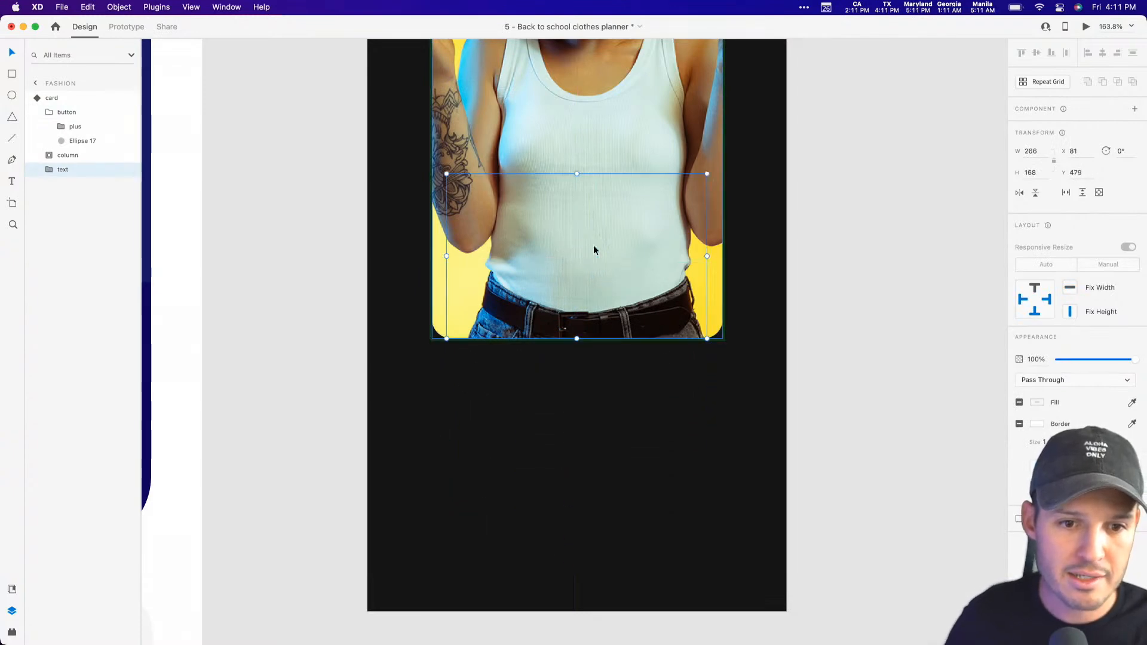
pyautogui.click(861, 210)
# Switch the main card component back to its Default State and deselect it.
pyautogui.scroll(5, 860, 445)
pyautogui.press('super+minus')
pyautogui.press('super+minus')
pyautogui.click(609, 323)
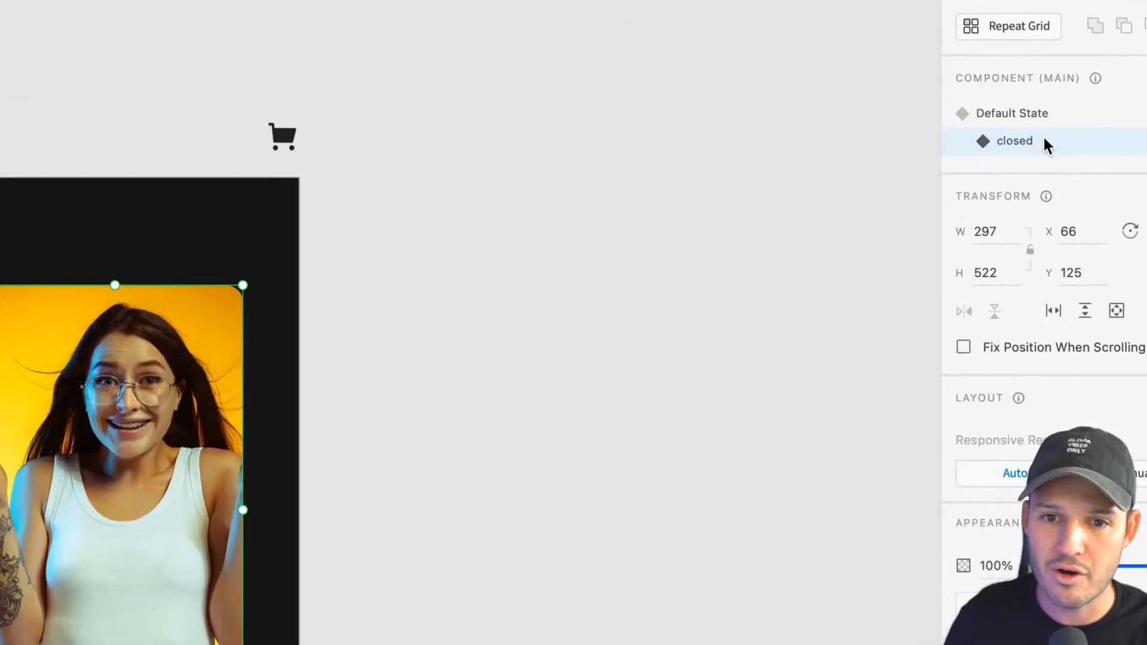
pyautogui.hscroll(-5, 887, 177)
pyautogui.scroll(-3, 887, 176)
pyautogui.click(1002, 117)
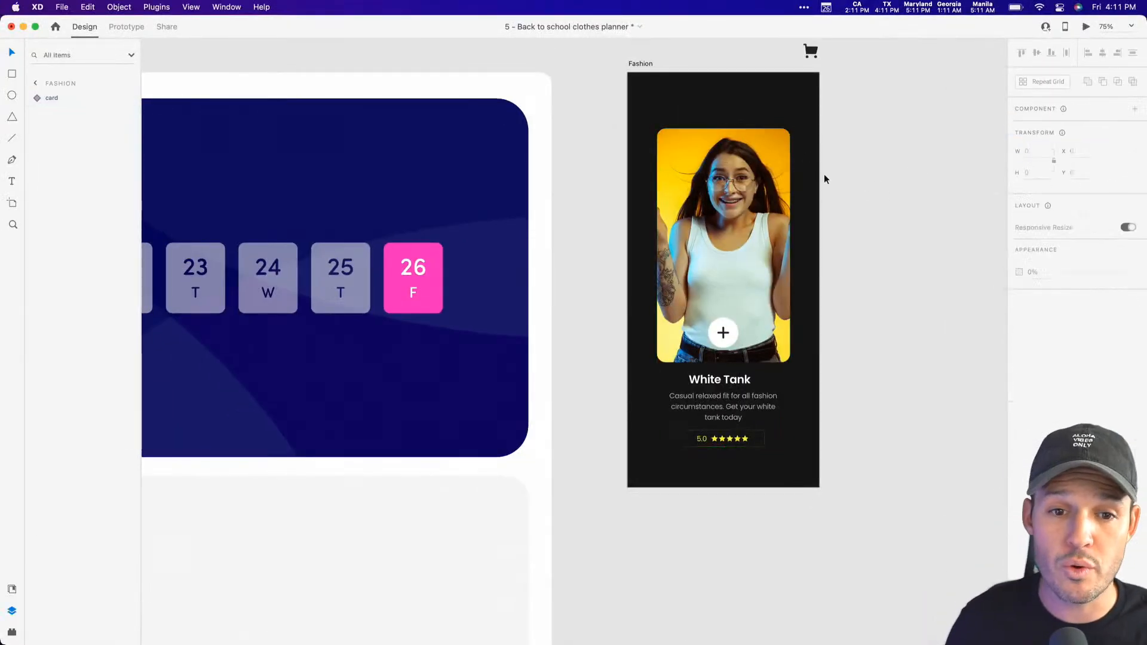
# Duplicate the card component onto the pasteboard beside the Fashion artboard at about X 602.
pyautogui.moveTo(872, 183); pyautogui.dragTo(657, 190)
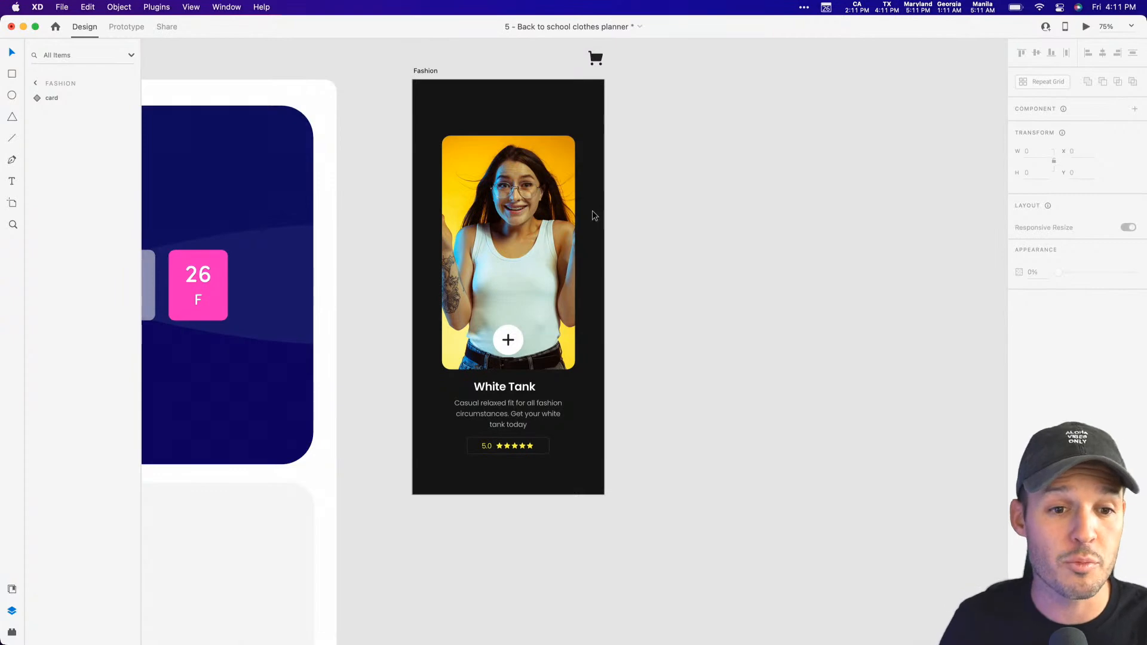
pyautogui.click(528, 220)
pyautogui.moveTo(529, 220); pyautogui.dragTo(720, 232)
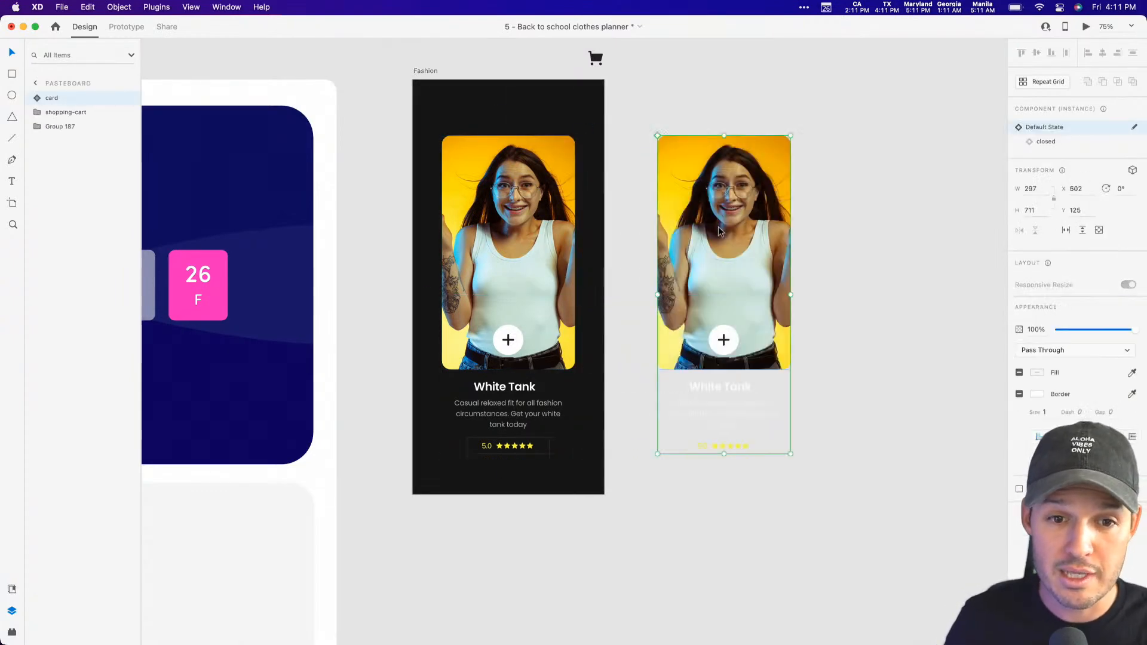
pyautogui.moveTo(829, 241); pyautogui.dragTo(695, 247)
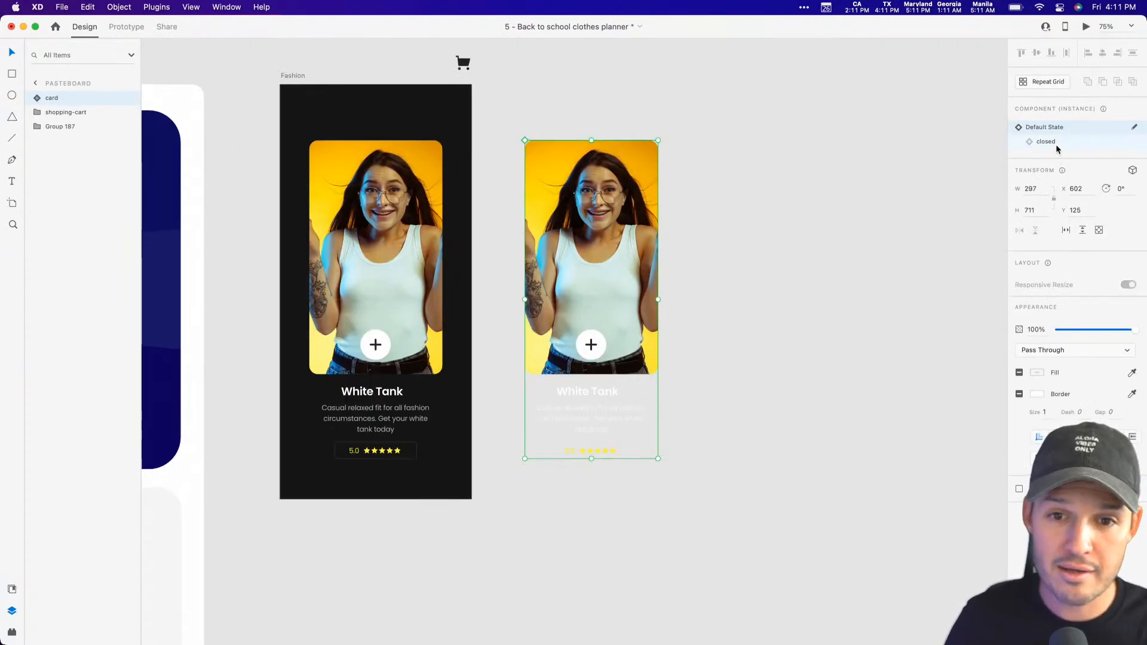
# In the duplicate card's default state, shift the masked image to show the man in the blue-lit T-shirt and headphones.
pyautogui.doubleClick(622, 224)
pyautogui.moveTo(598, 224); pyautogui.dragTo(378, 227)
pyautogui.press('Escape')
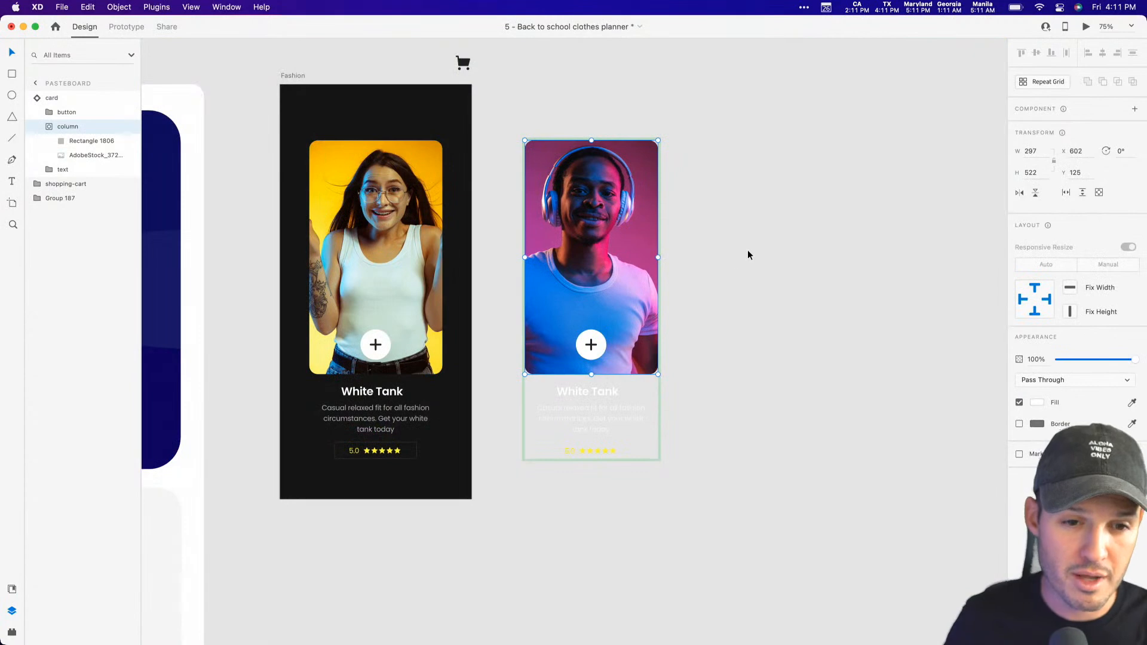
# Set the duplicate card to its closed state and shift the masked image there to show the same man with headphones.
pyautogui.click(625, 249)
pyautogui.click(1082, 145)
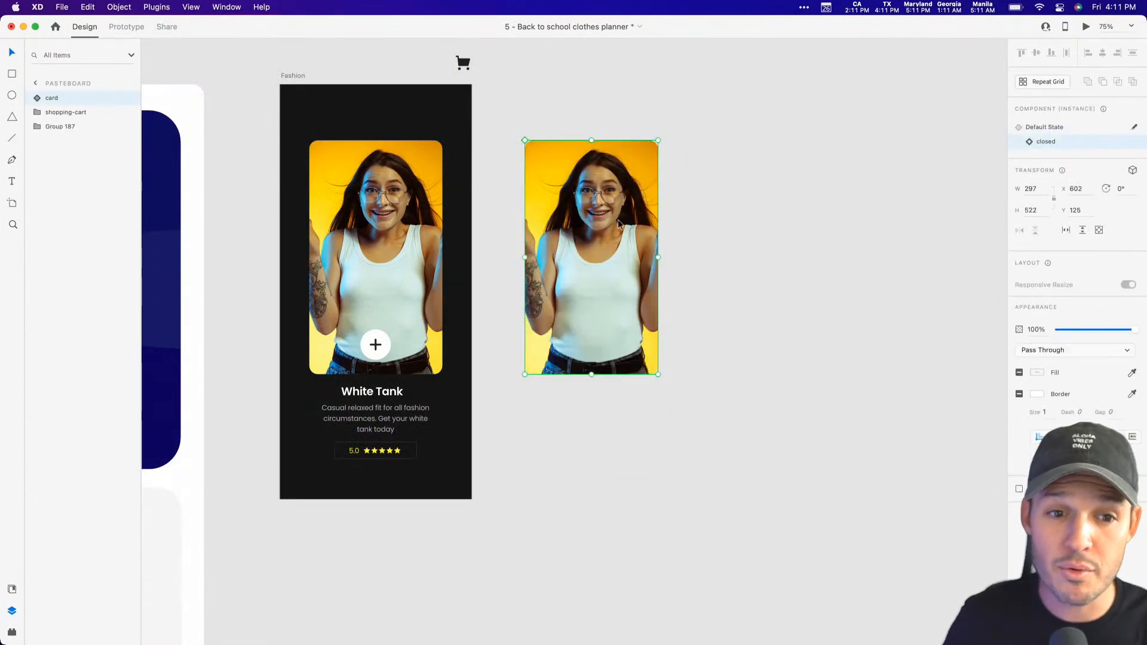
pyautogui.doubleClick(614, 225)
pyautogui.moveTo(629, 236); pyautogui.dragTo(397, 234)
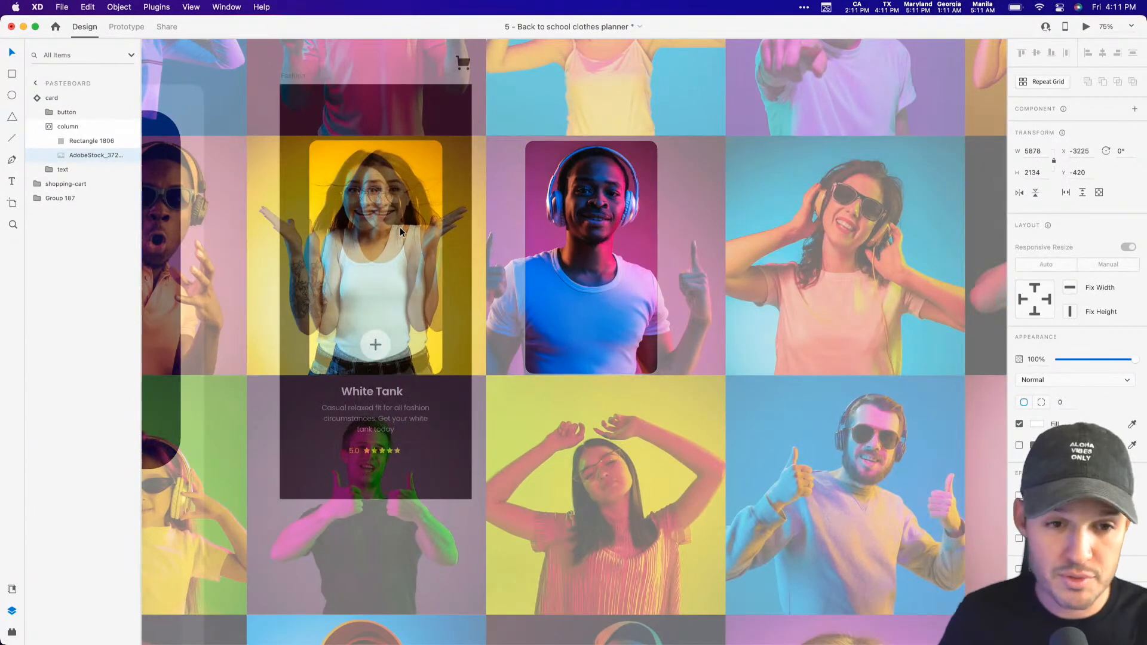
pyautogui.press('Escape')
pyautogui.click(747, 235)
pyautogui.click(625, 239)
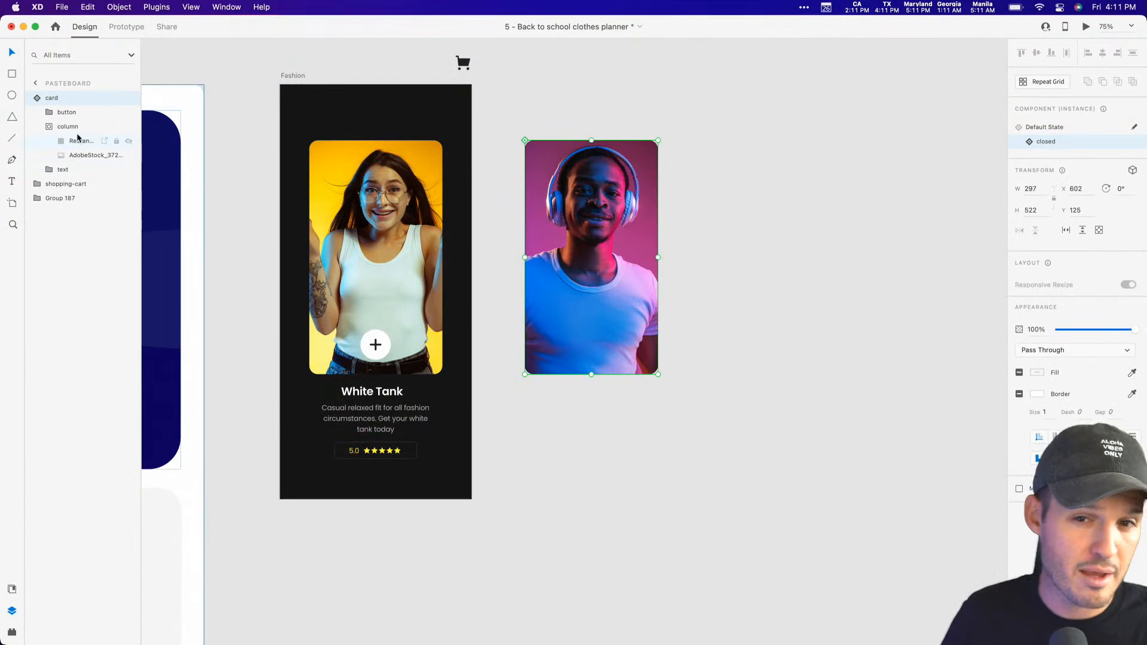
pyautogui.click(1064, 127)
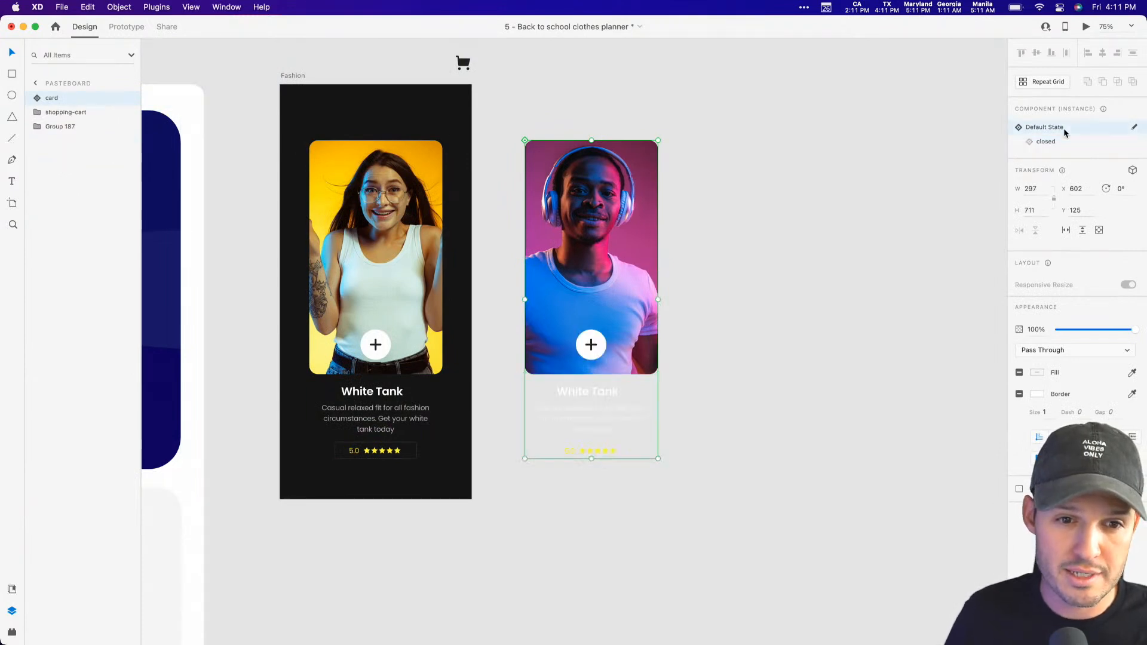
pyautogui.click(1059, 142)
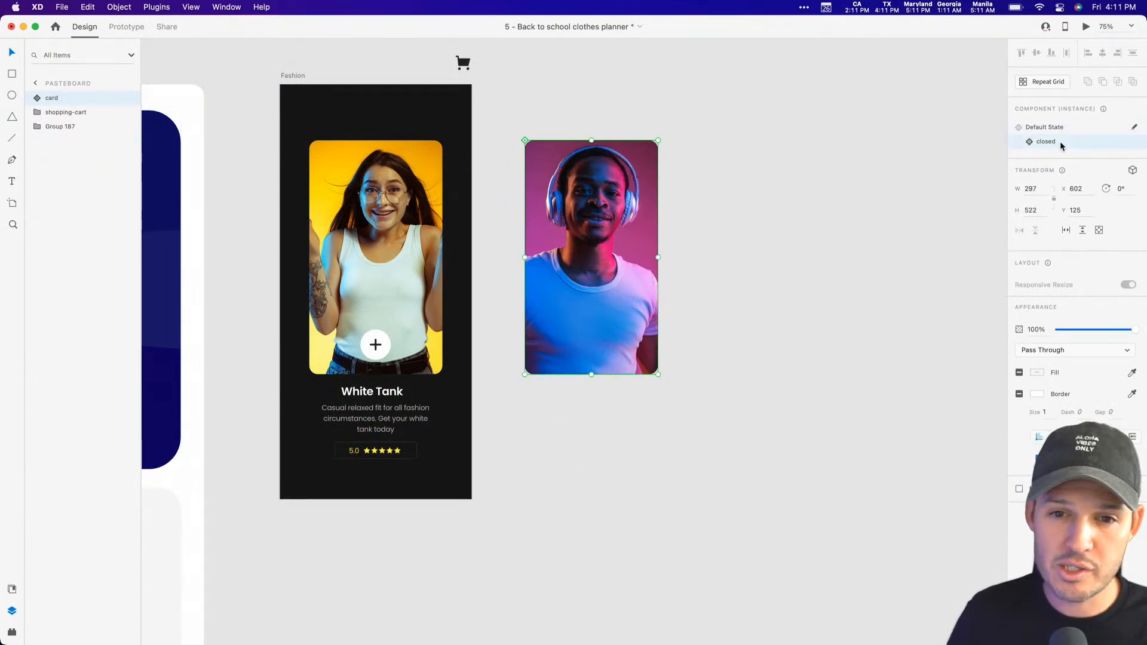
# In the duplicate card's default state, enlarge the masked image to about 6300 × 2286.
pyautogui.click(1060, 127)
pyautogui.doubleClick(572, 222)
pyautogui.press('super+0')
pyautogui.click(571, 220)
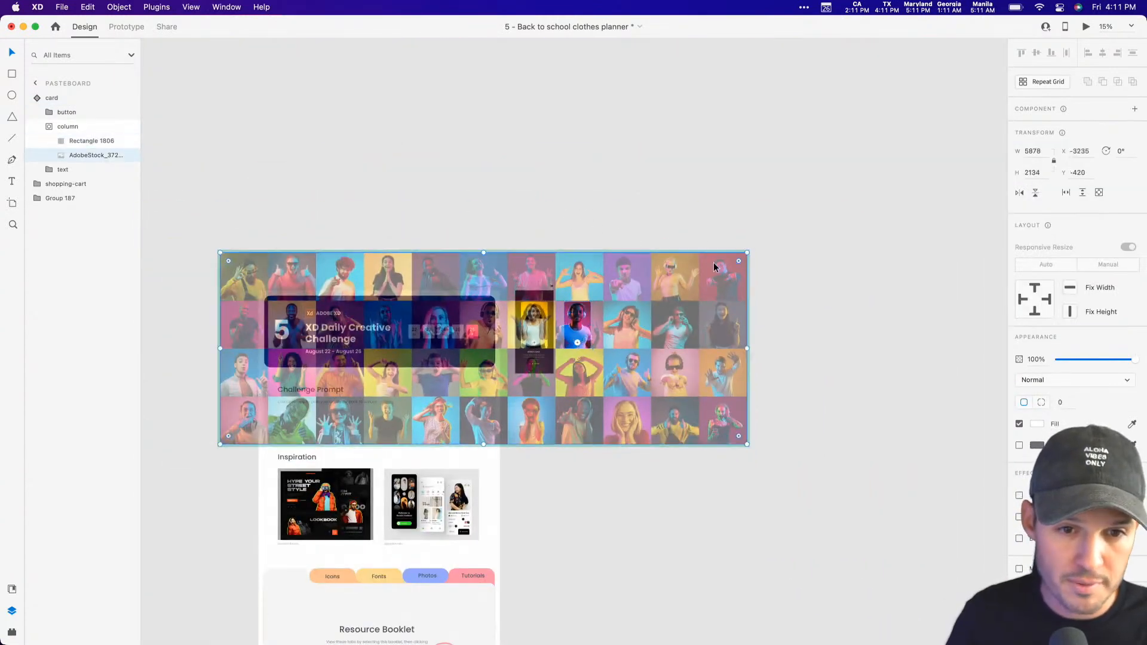
pyautogui.moveTo(749, 255); pyautogui.dragTo(766, 230)
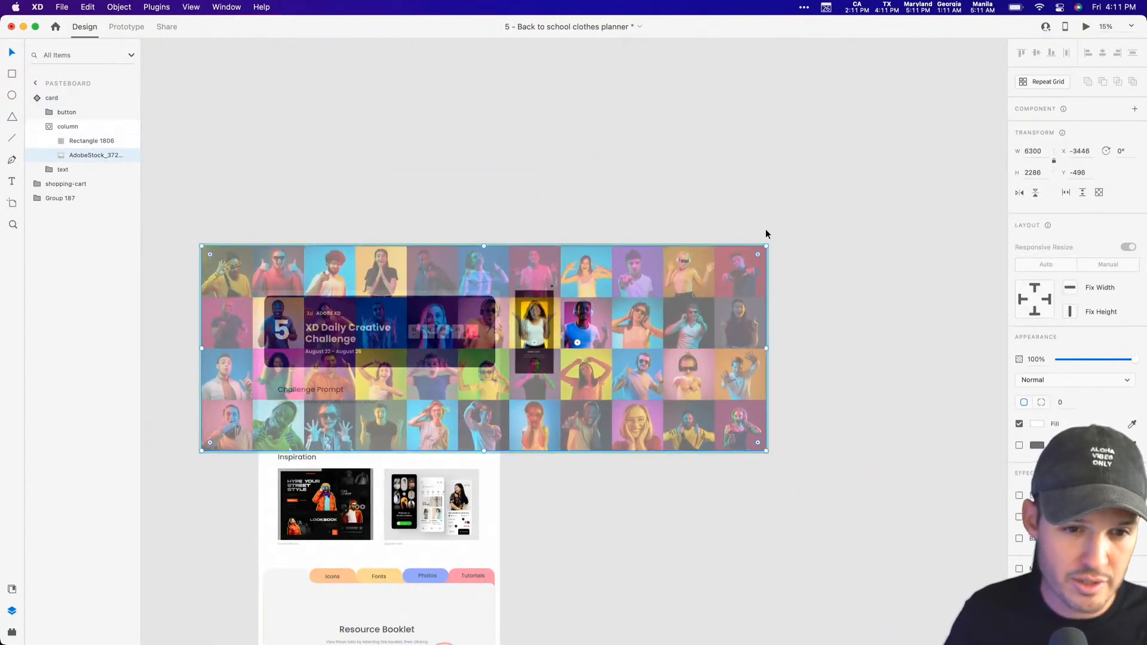
pyautogui.press('Escape')
pyautogui.press('Escape')
# Enlarge the masked image in the Fashion artboard's main card and reposition the woman within the frame.
pyautogui.moveTo(590, 268); pyautogui.dragTo(496, 408)
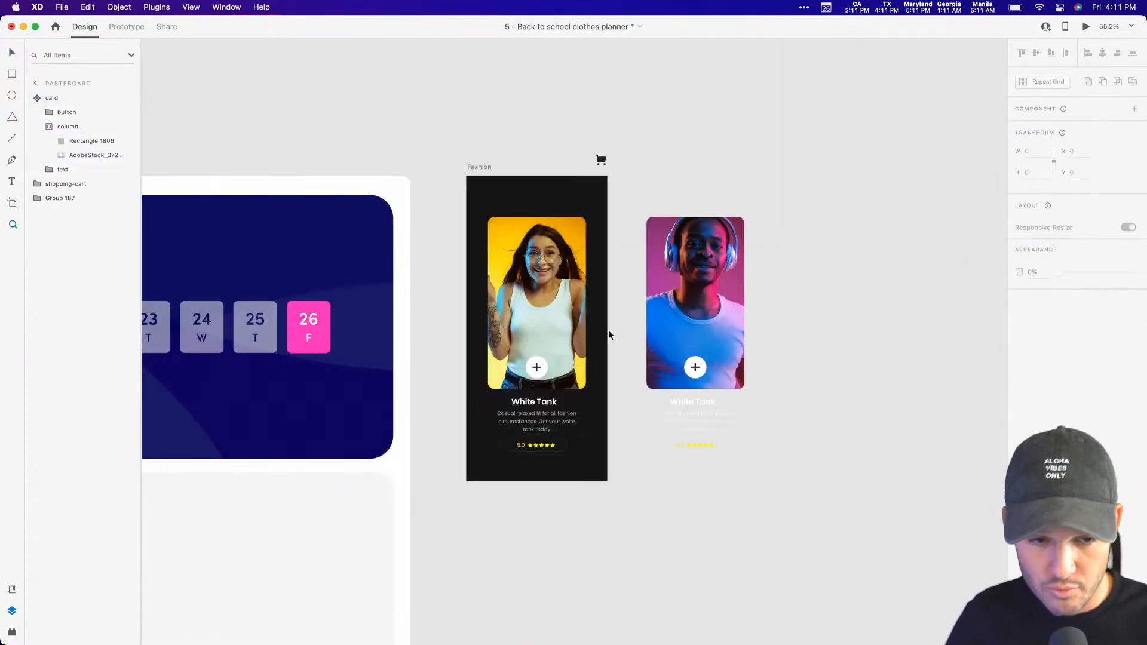
pyautogui.doubleClick(538, 300)
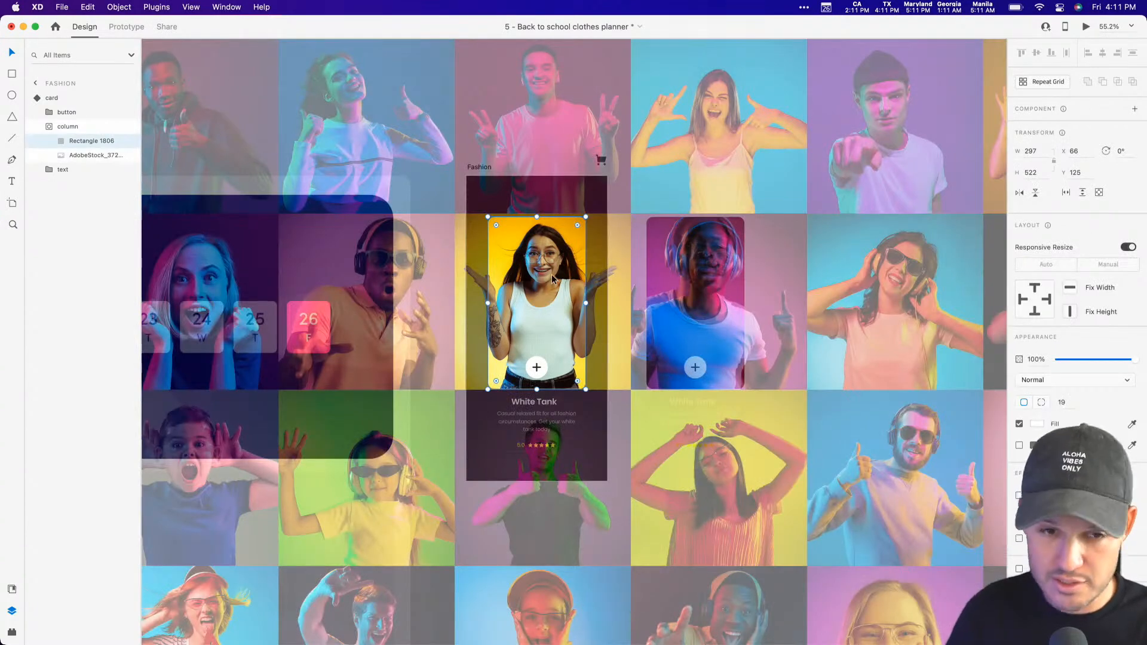
pyautogui.press('super+minus')
pyautogui.click(779, 219)
pyautogui.press('super+minus')
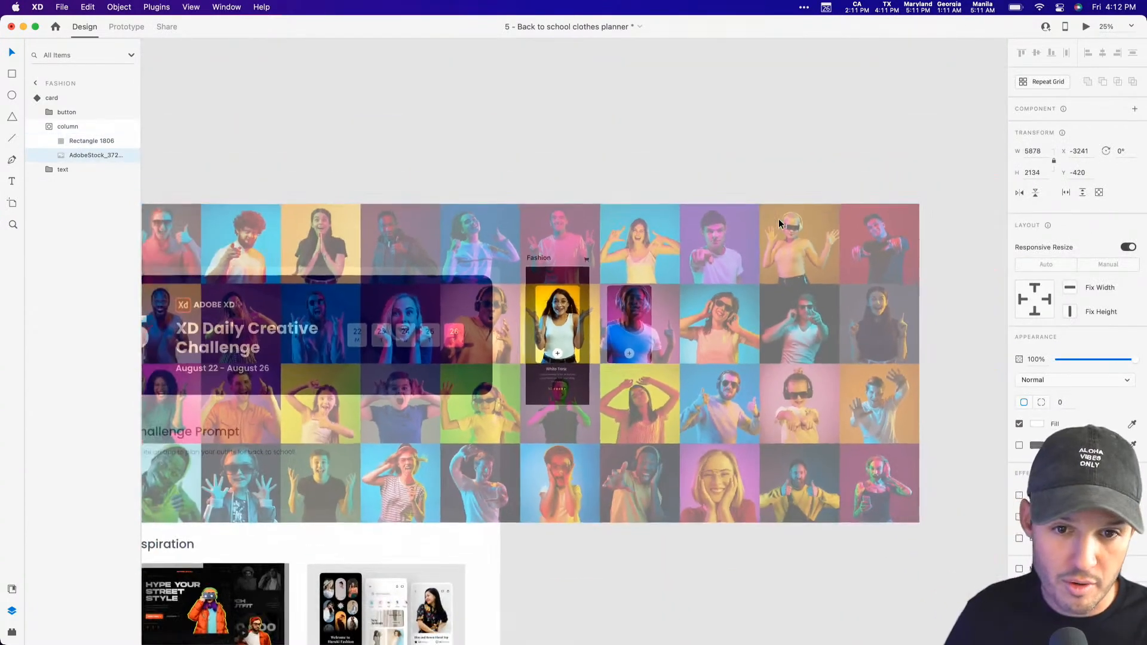
pyautogui.moveTo(918, 204); pyautogui.dragTo(946, 173)
pyautogui.press('Escape')
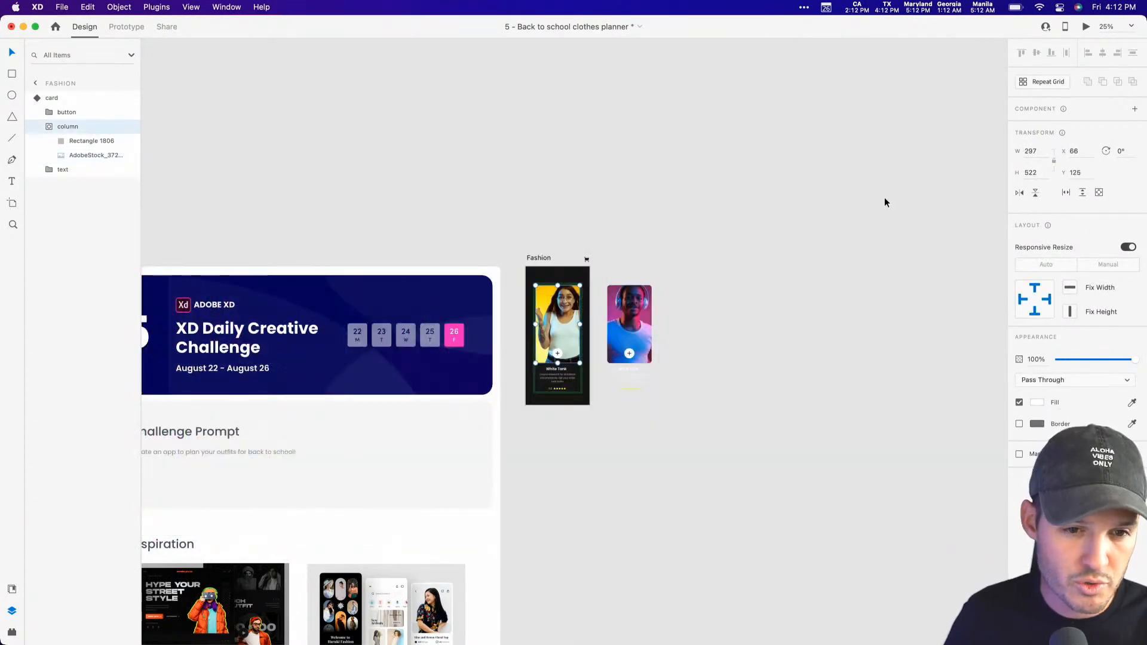
pyautogui.doubleClick(560, 316)
pyautogui.press('Escape')
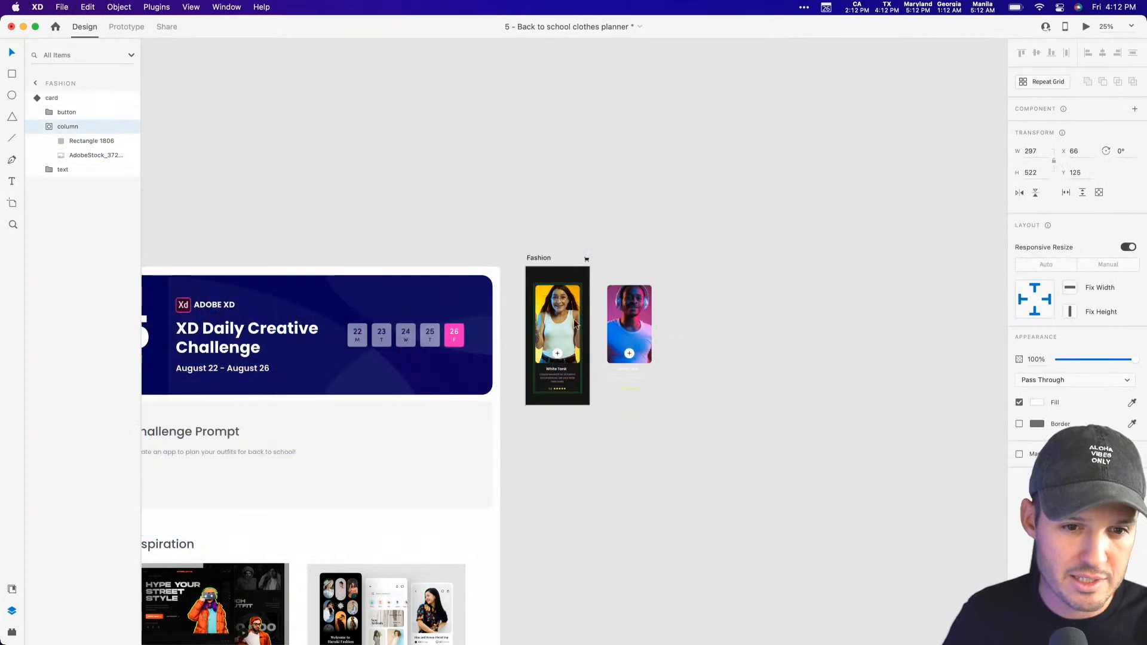
pyautogui.click(662, 221)
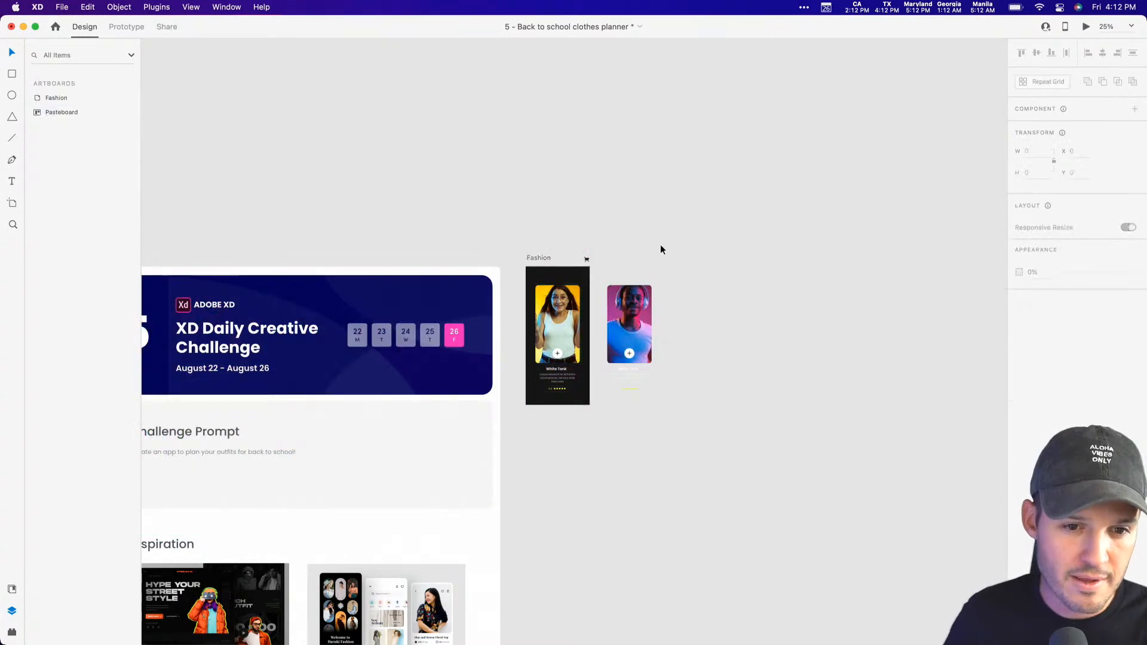
# Duplicate the card with the man in headphones to its right at about X 999.
pyautogui.scroll(-3, 663, 227)
pyautogui.click(670, 248)
pyautogui.moveTo(661, 249); pyautogui.dragTo(720, 246)
pyautogui.press('z')
pyautogui.moveTo(768, 187); pyautogui.dragTo(620, 317)
pyautogui.press('super+1')
# Try to shift the photo inside the newest card copy, and undo the move.
pyautogui.doubleClick(668, 181)
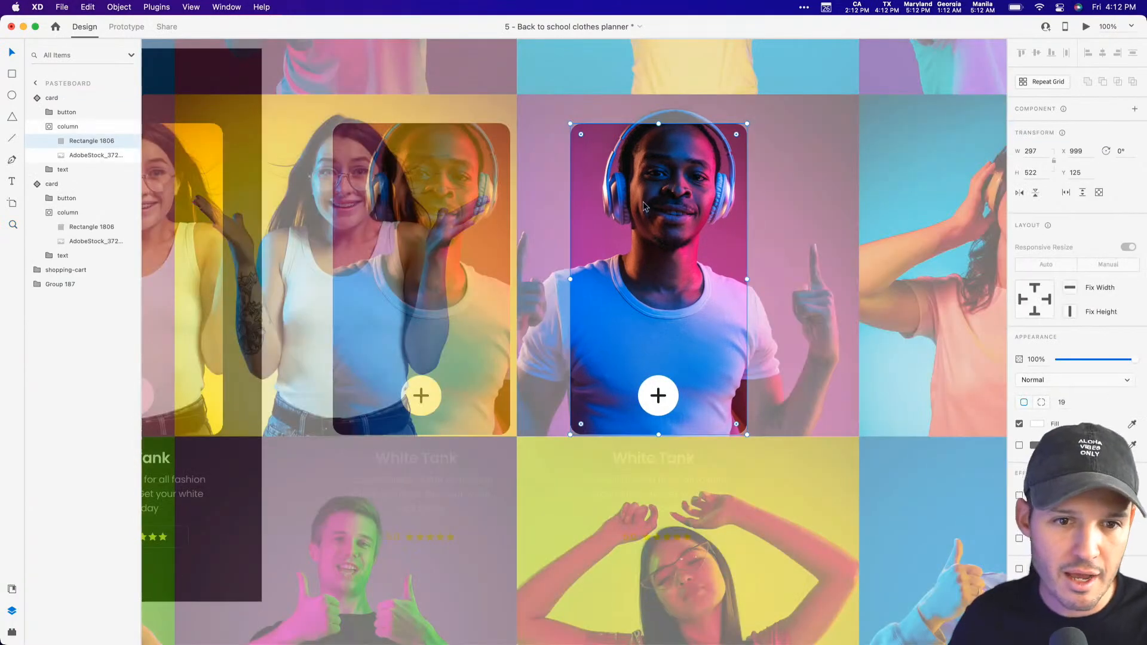
pyautogui.moveTo(700, 209); pyautogui.dragTo(415, 177)
pyautogui.press('Escape')
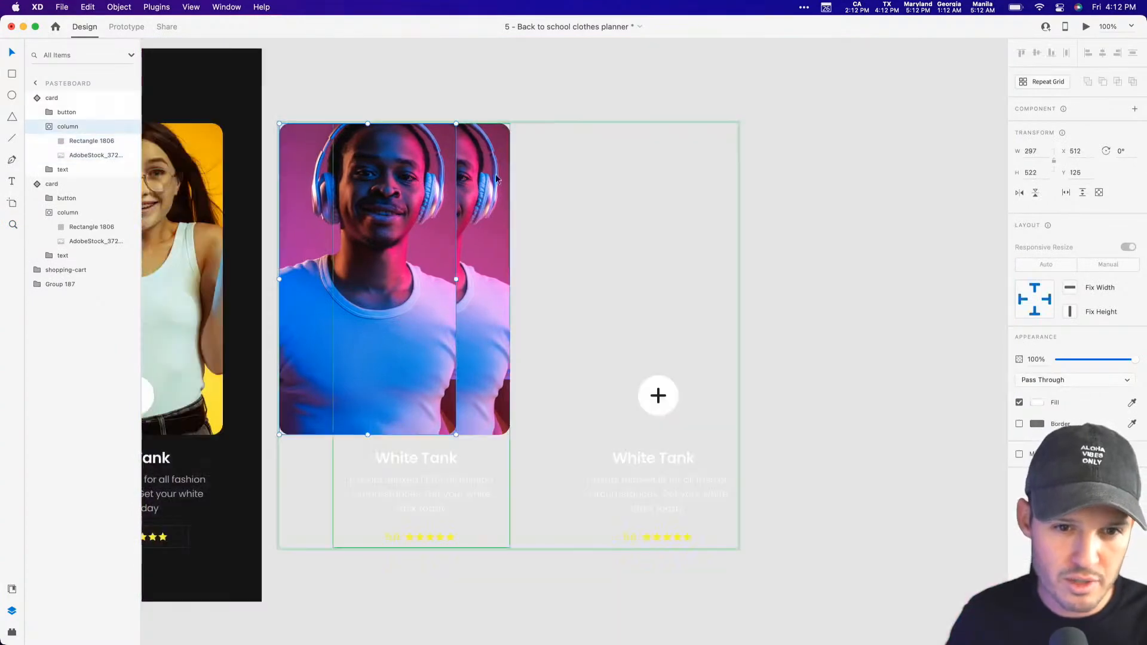
pyautogui.press('super+z')
pyautogui.press('super+z')
# Place the newest card copy farther right on the pasteboard, at about X 1481.
pyautogui.click(699, 139)
pyautogui.click(475, 239)
pyautogui.press('super+shift+z')
pyautogui.hscroll(10, 331, 245)
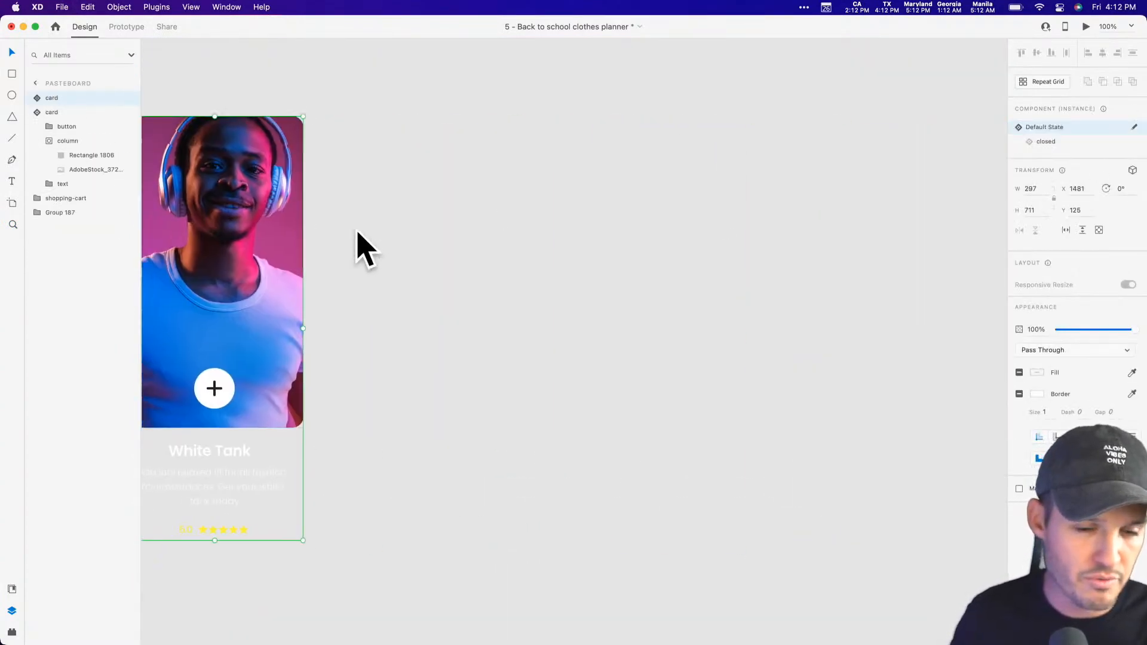
pyautogui.doubleClick(711, 210)
pyautogui.moveTo(705, 210); pyautogui.dragTo(601, 218)
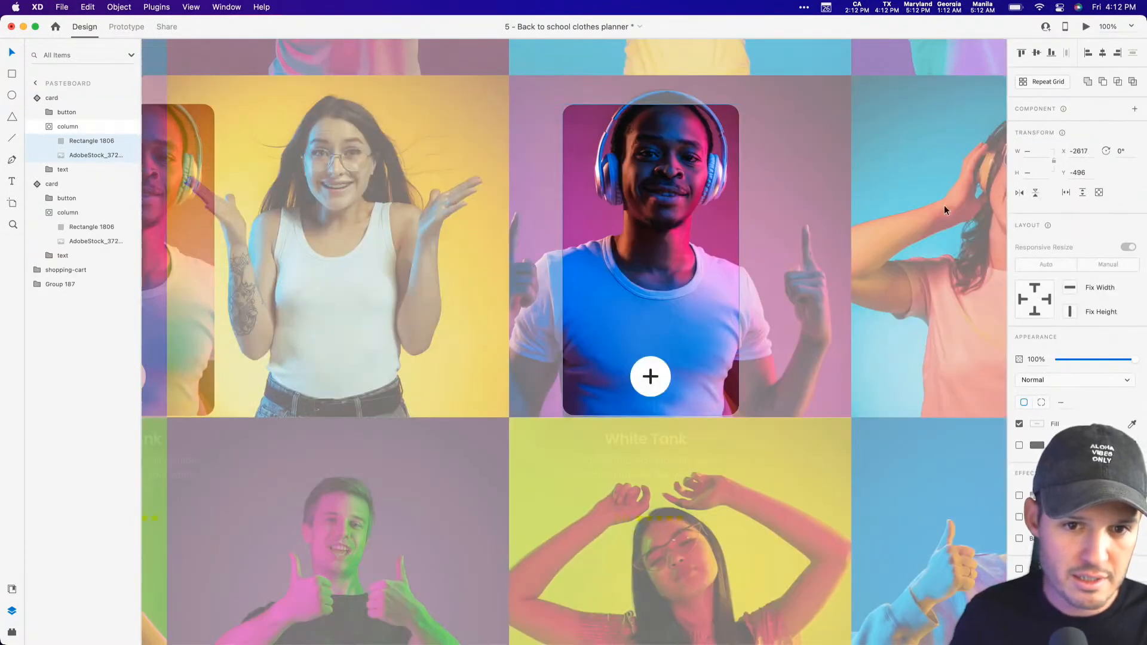
pyautogui.press('super+z')
pyautogui.press('super+shift+z')
pyautogui.press('super+minus')
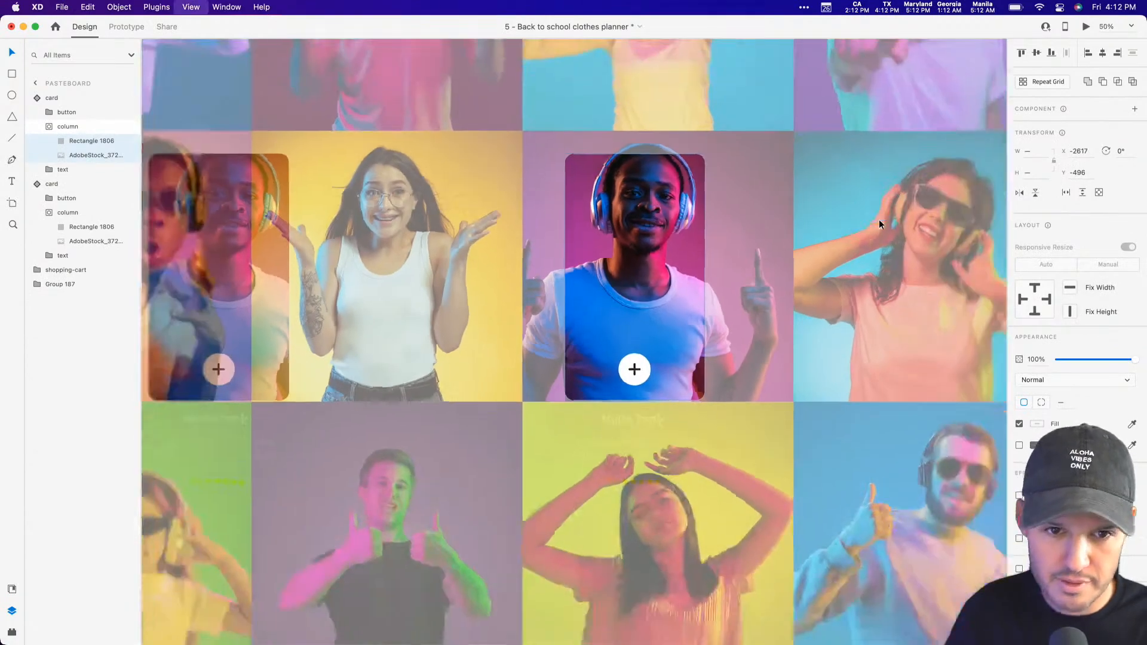
pyautogui.press('super+0')
pyautogui.moveTo(760, 266); pyautogui.dragTo(704, 287)
pyautogui.press('super+z')
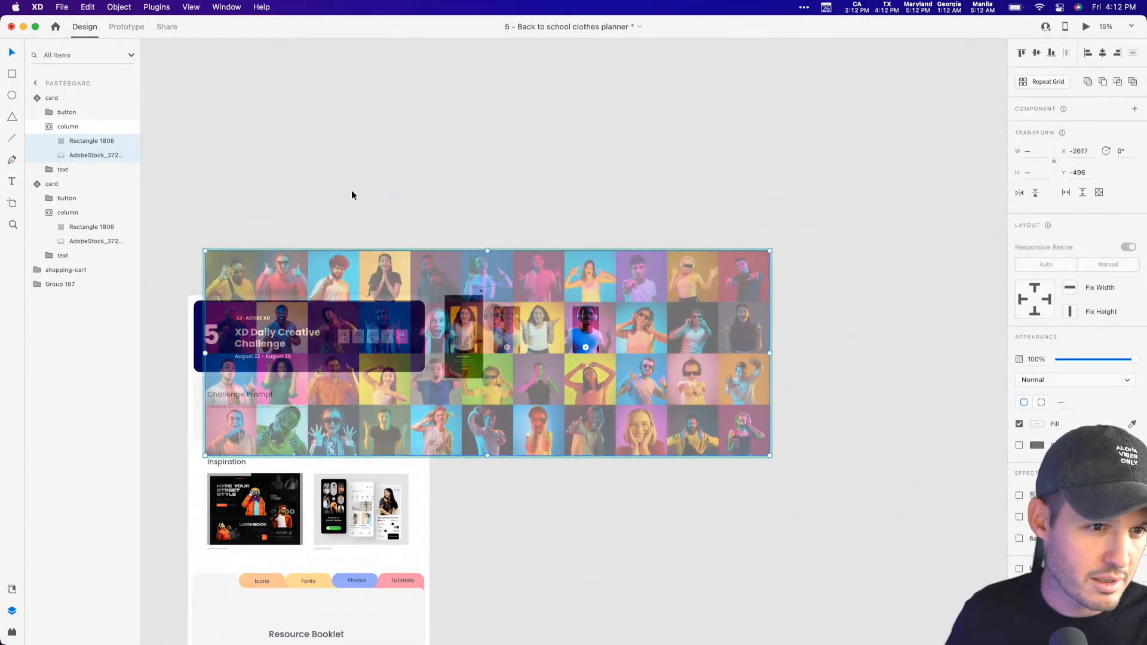
pyautogui.press('super+z')
# Shift only the photo inside the newest card to about X -3078 so the woman in sunglasses sits centred in the frame.
pyautogui.click(419, 188)
pyautogui.moveTo(511, 321); pyautogui.dragTo(630, 375)
pyautogui.click(570, 291)
pyautogui.press('z')
pyautogui.press('v')
pyautogui.keyDown('super'); pyautogui.click(564, 270); pyautogui.keyUp('super')
pyautogui.click(90, 158)
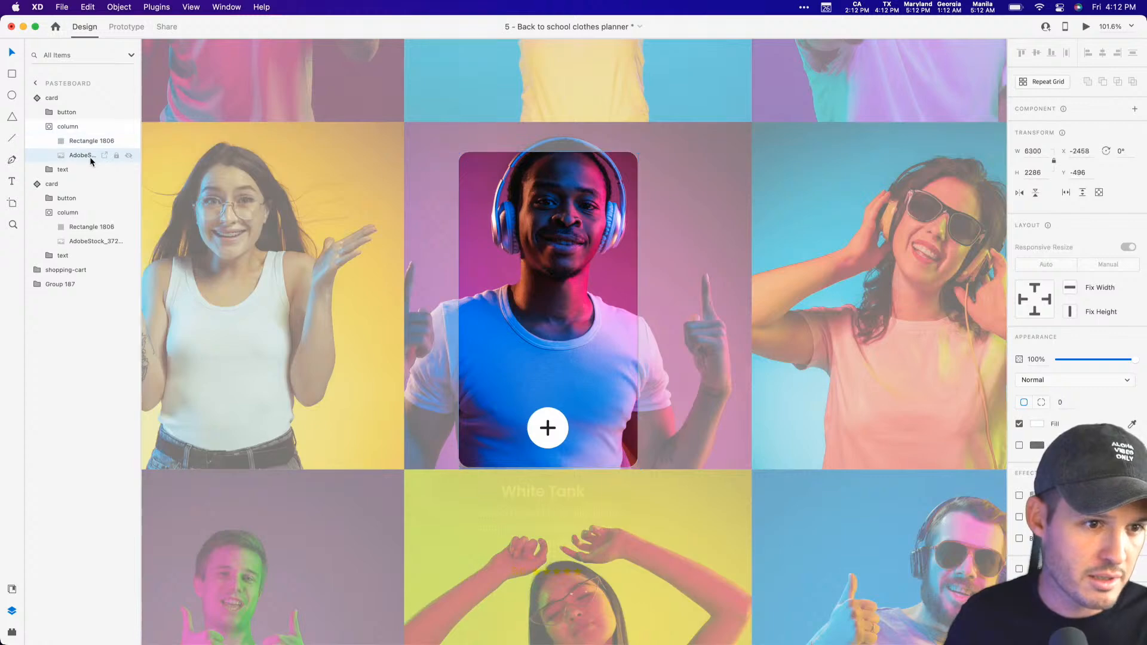
pyautogui.hotkey('shift', 'Left')
pyautogui.hotkey('shift', 'Left')
pyautogui.hotkey('shift', 'Left')
pyautogui.hotkey('shift', 'Left')
pyautogui.hotkey('shift', 'Left')
pyautogui.hotkey('shift', 'Left')
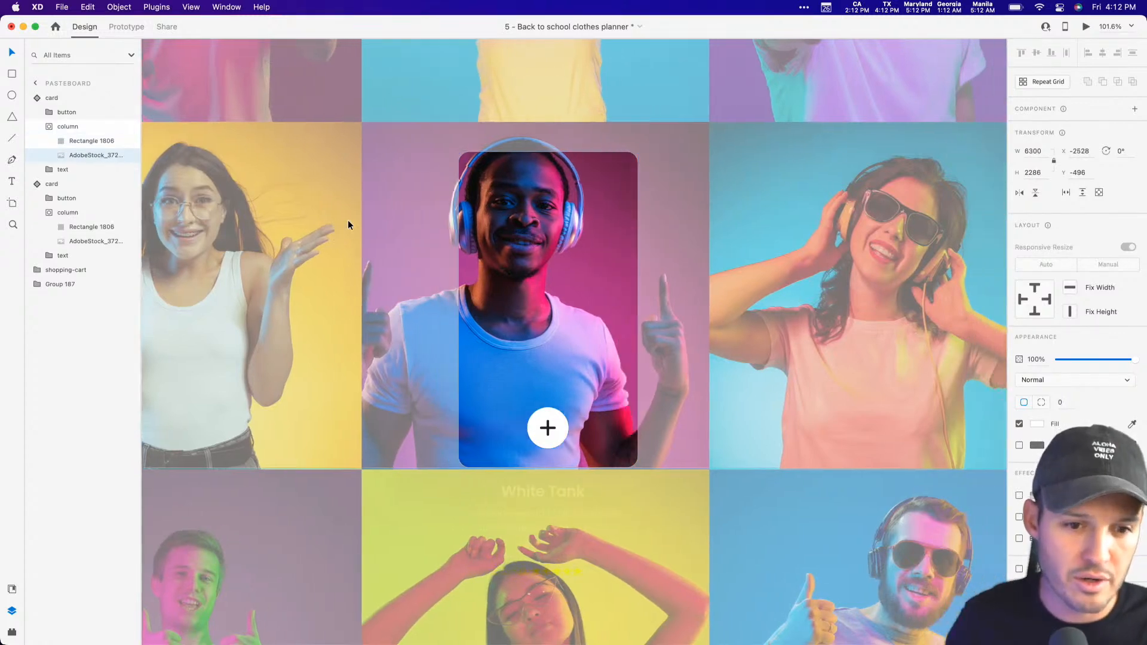
pyautogui.hotkey('shift', 'Left')
pyautogui.hotkey('shift', 'Left')
pyautogui.hotkey('shift', 'Left')
pyautogui.hotkey('shift', 'Left')
pyautogui.hotkey('shift', 'Left')
pyautogui.hotkey('shift', 'Left')
pyautogui.hotkey('shift', 'Left')
pyautogui.hotkey('shift', 'Left')
pyautogui.hotkey('shift', 'Left')
pyautogui.hotkey('shift', 'Left')
pyautogui.hotkey('shift', 'Left')
pyautogui.hotkey('shift', 'Left')
pyautogui.hotkey('shift', 'Left')
pyautogui.hotkey('shift', 'Left')
pyautogui.hotkey('shift', 'Left')
pyautogui.hotkey('shift', 'Left')
pyautogui.hotkey('shift', 'Left')
pyautogui.hotkey('shift', 'Left')
pyautogui.hotkey('shift', 'Left')
pyautogui.hotkey('shift', 'Left')
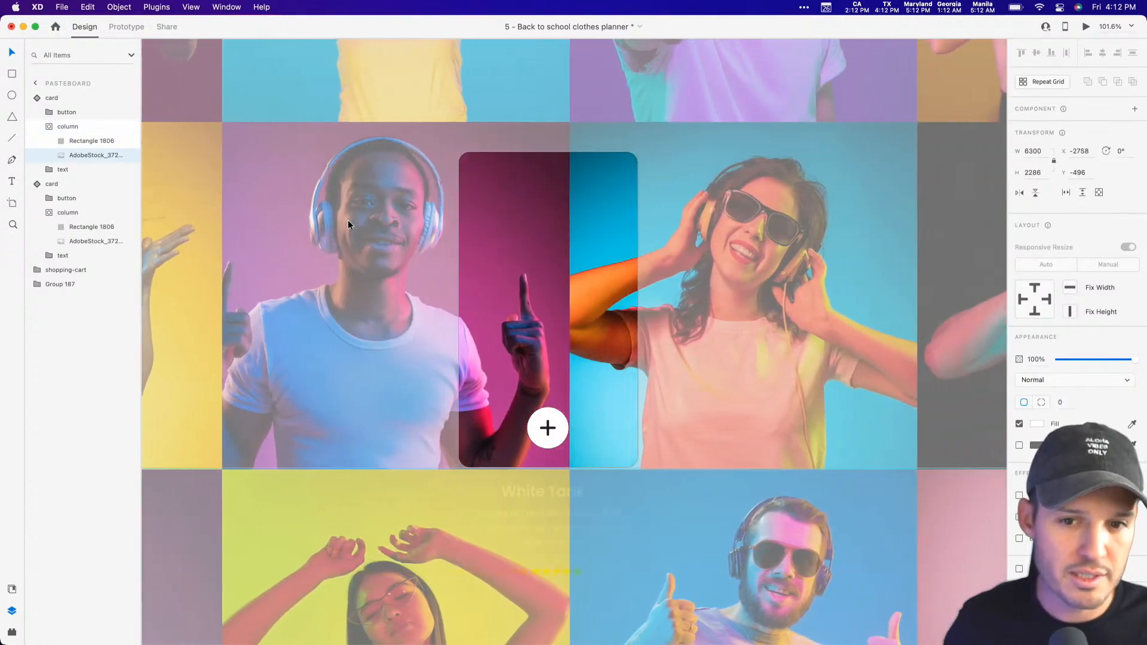
pyautogui.hotkey('shift', 'Left')
pyautogui.hotkey('shift', 'Left')
pyautogui.hotkey('shift', 'Left')
pyautogui.hotkey('shift', 'Left')
pyautogui.hotkey('shift', 'Left')
pyautogui.hotkey('shift', 'Left')
pyautogui.hotkey('shift', 'Left')
pyautogui.hotkey('shift', 'Left')
pyautogui.hotkey('shift', 'Left')
pyautogui.hotkey('shift', 'Left')
pyautogui.hotkey('shift', 'Left')
pyautogui.hotkey('shift', 'Left')
pyautogui.hotkey('shift', 'Left')
pyautogui.hotkey('shift', 'Left')
pyautogui.hotkey('shift', 'Left')
pyautogui.hotkey('shift', 'Left')
pyautogui.hotkey('shift', 'Left')
pyautogui.hotkey('shift', 'Left')
pyautogui.hotkey('shift', 'Left')
pyautogui.hotkey('shift', 'Left')
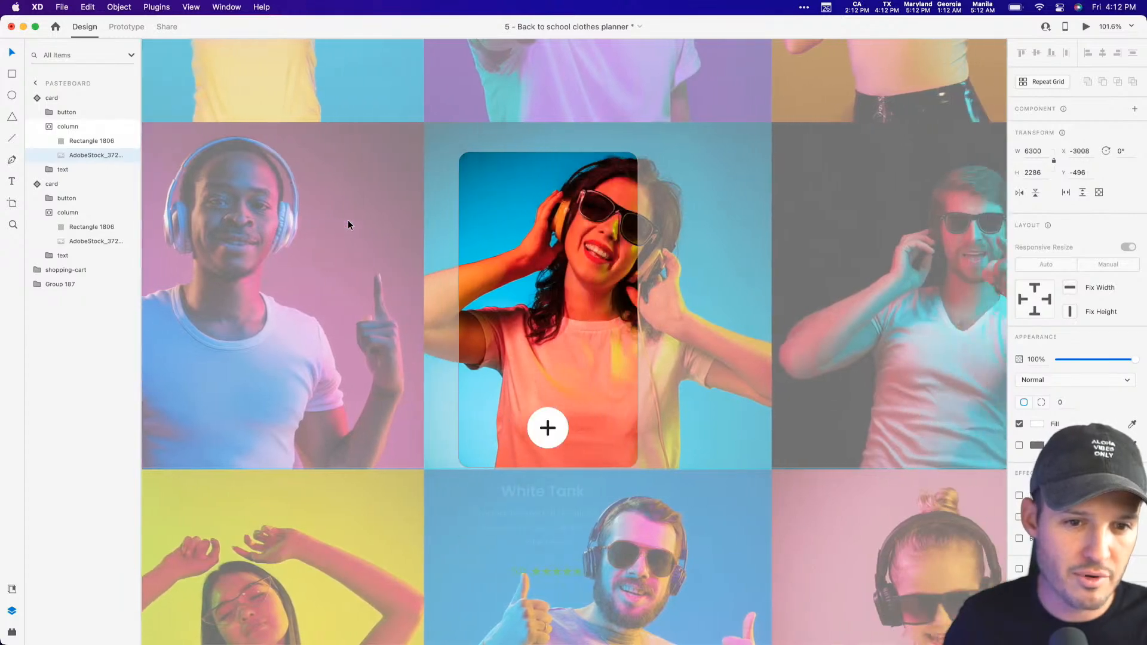
pyautogui.hotkey('shift', 'Left')
pyautogui.hotkey('shift', 'Left')
pyautogui.hotkey('shift', 'Left')
pyautogui.hotkey('shift', 'Left')
pyautogui.hotkey('shift', 'Left')
pyautogui.hotkey('shift', 'Left')
pyautogui.hotkey('shift', 'Left')
pyautogui.hotkey('shift', 'Left')
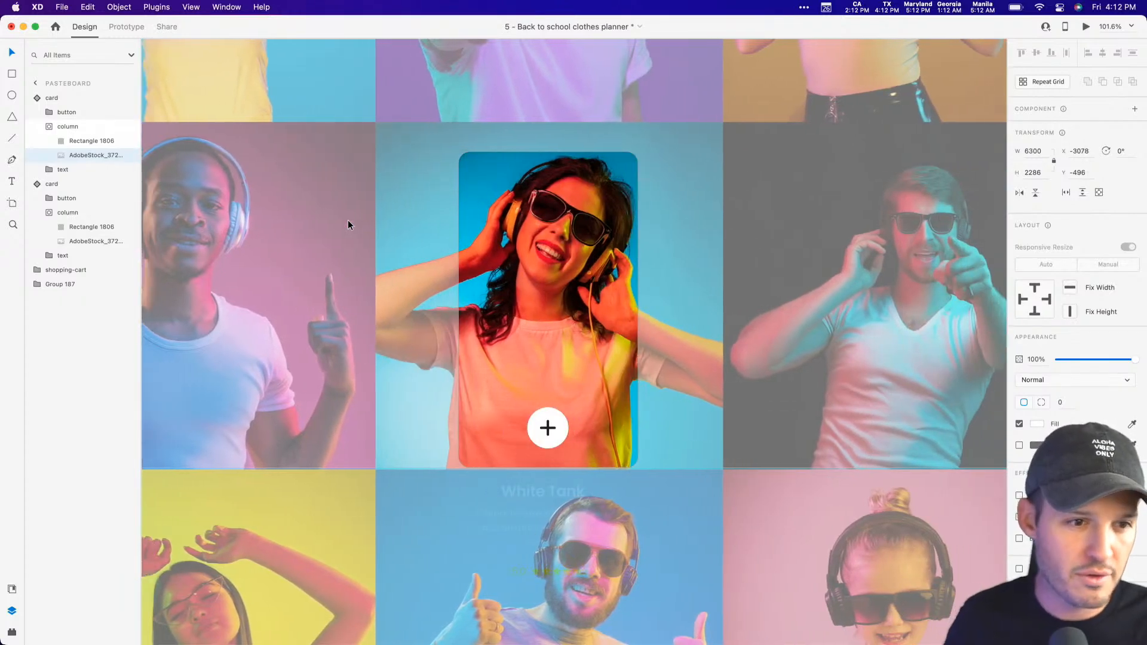
pyautogui.press('Escape')
pyautogui.click(779, 281)
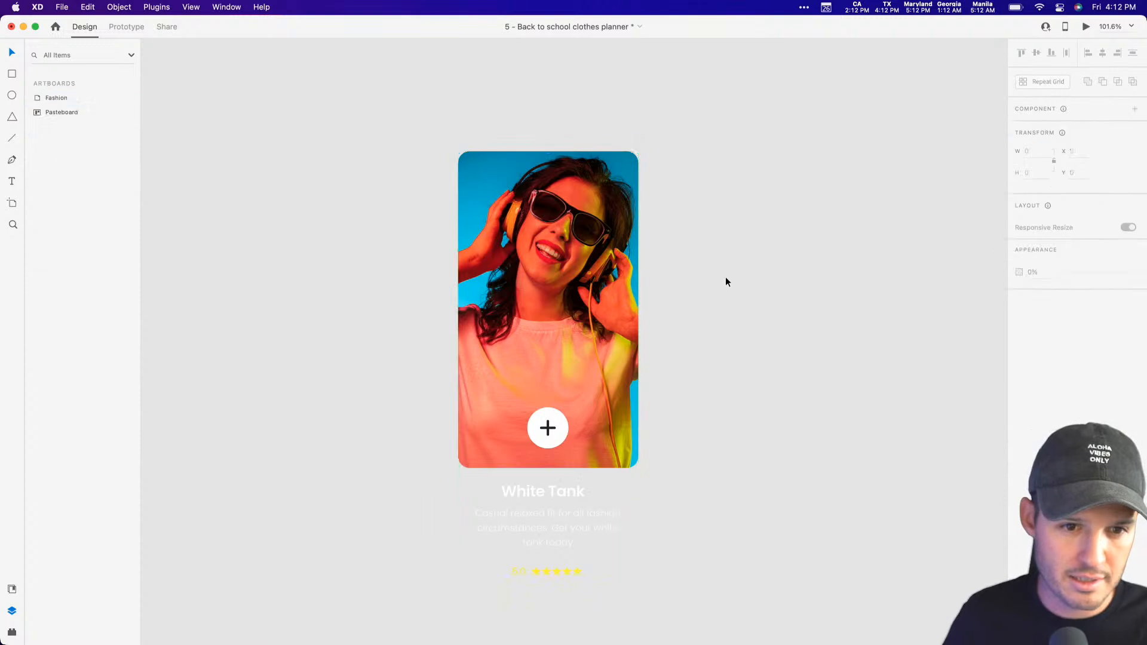
# Shift the photo in that card's closed state to about X -2755 to frame the sunglasses woman, and return to Default State.
pyautogui.click(619, 272)
pyautogui.click(1053, 146)
pyautogui.click(914, 247)
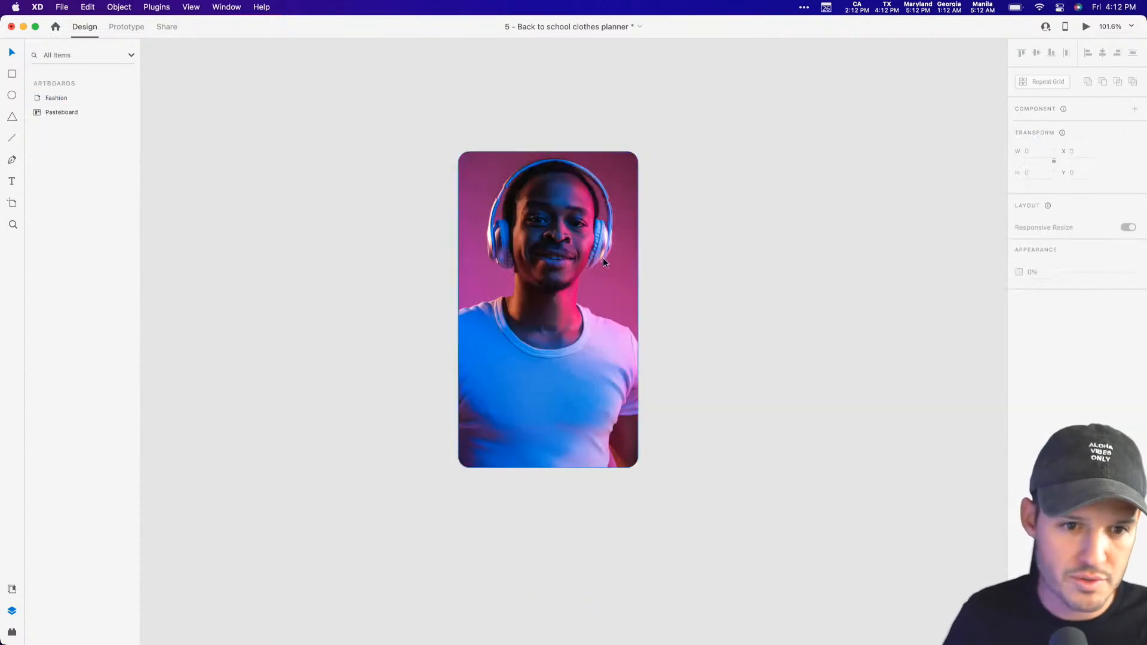
pyautogui.doubleClick(601, 259)
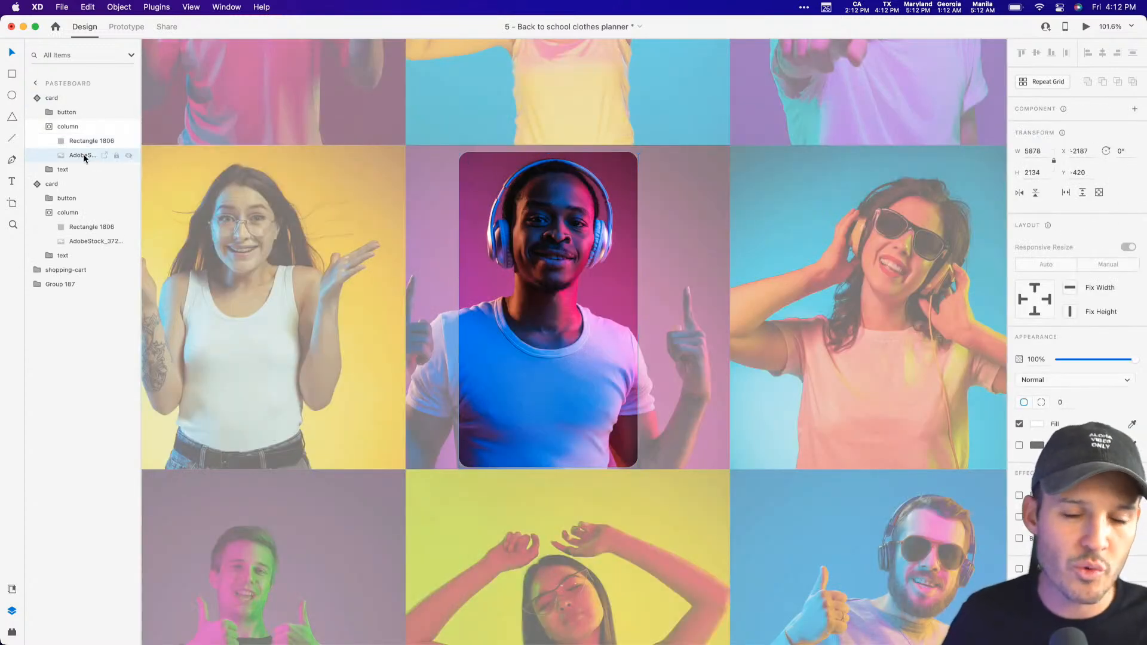
pyautogui.moveTo(722, 209); pyautogui.dragTo(524, 240)
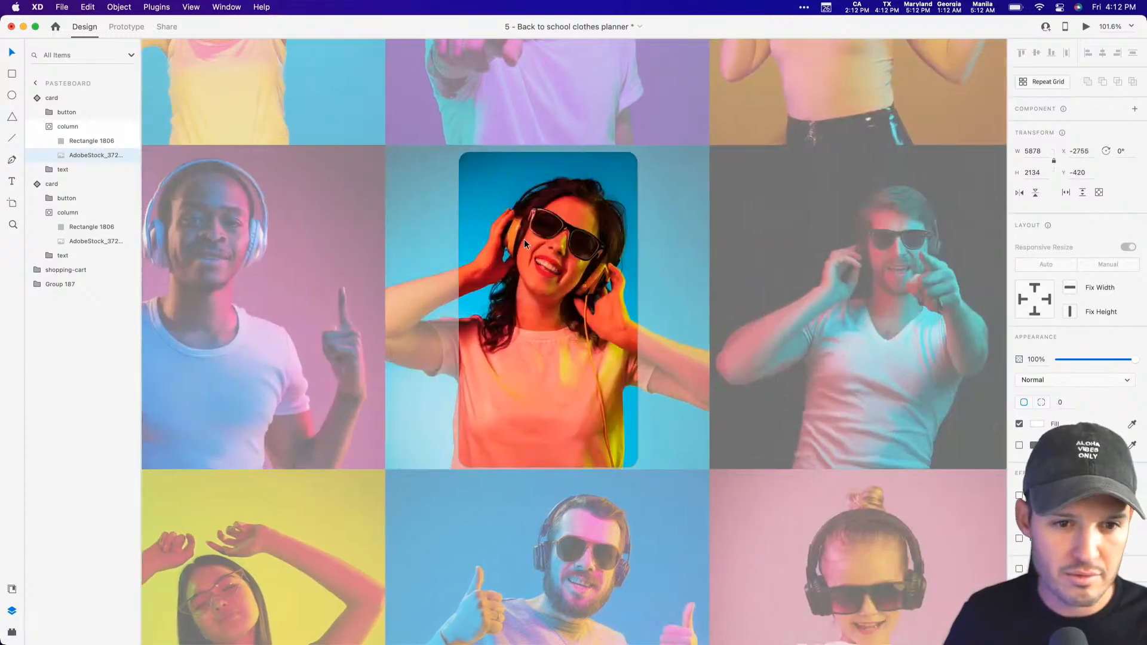
pyautogui.press('Escape')
pyautogui.press('Escape')
pyautogui.click(1047, 127)
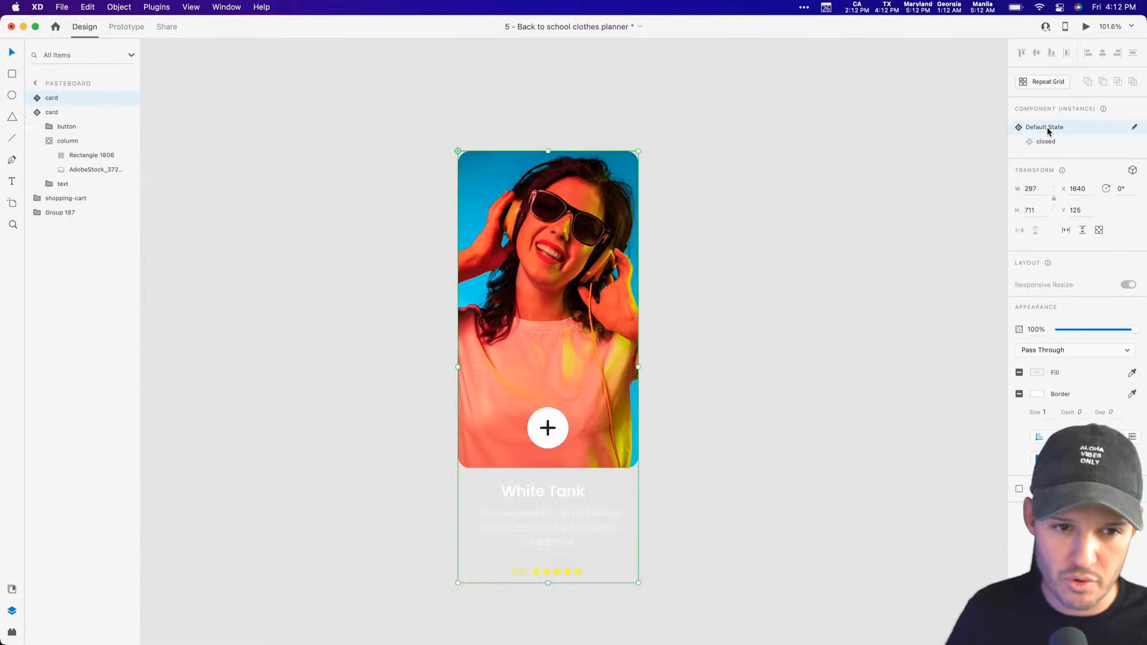
# Switch the card with the man in headphones to its closed state.
pyautogui.press('super+minus')
pyautogui.press('super+minus')
pyautogui.press('super+minus')
pyautogui.press('super+minus')
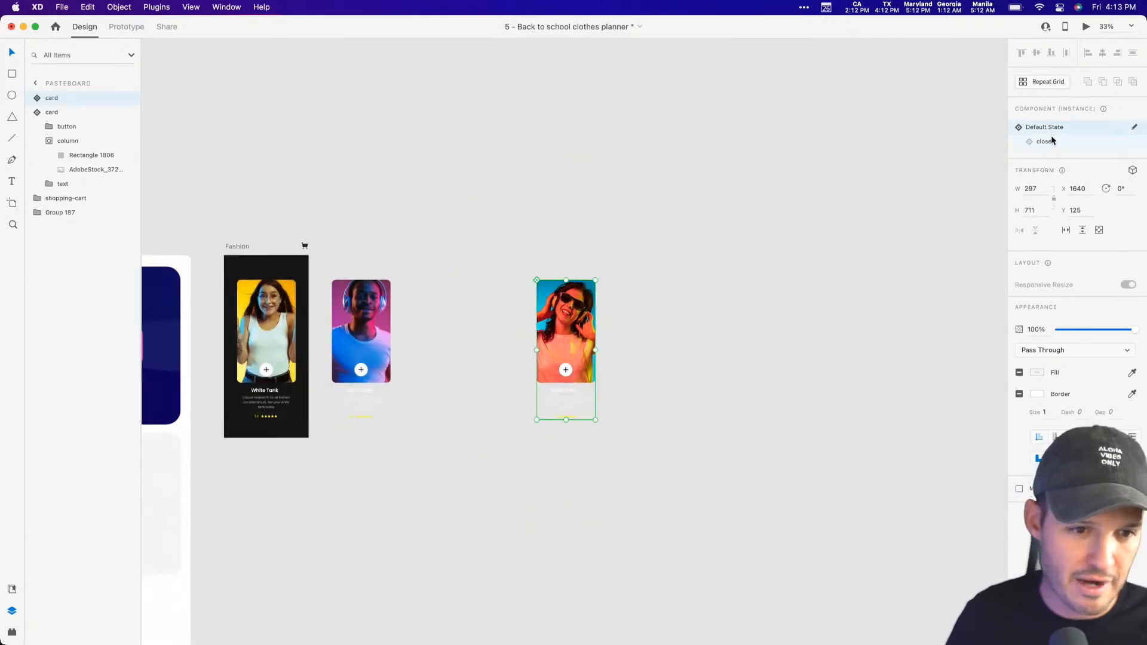
pyautogui.moveTo(701, 187); pyautogui.dragTo(812, 184)
pyautogui.click(485, 316)
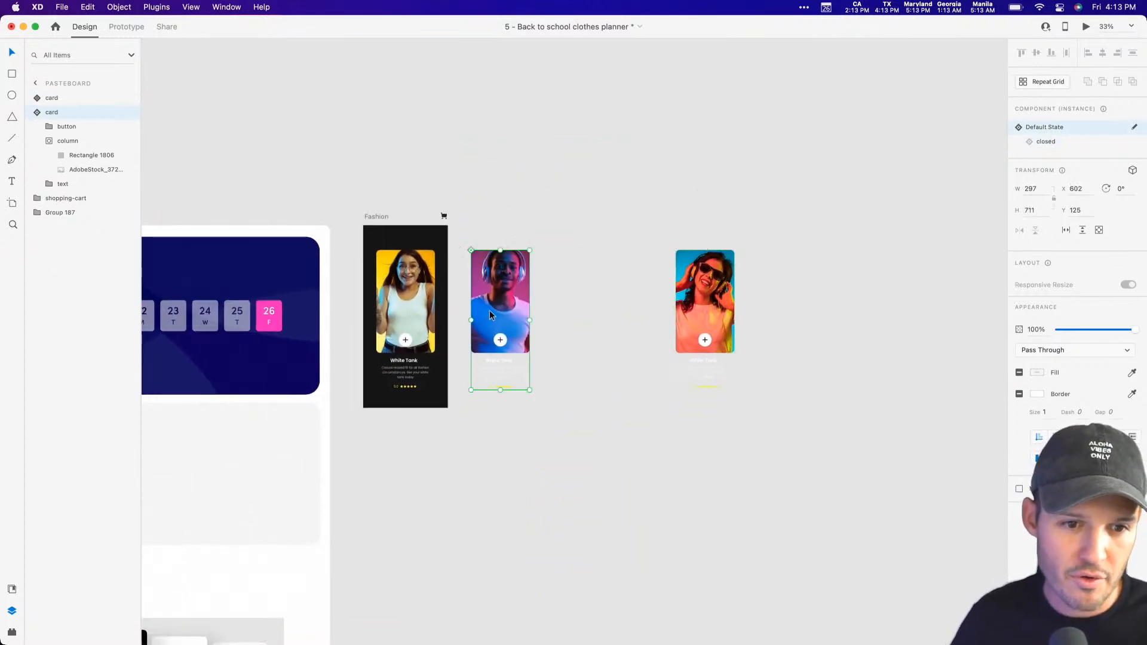
pyautogui.click(1046, 141)
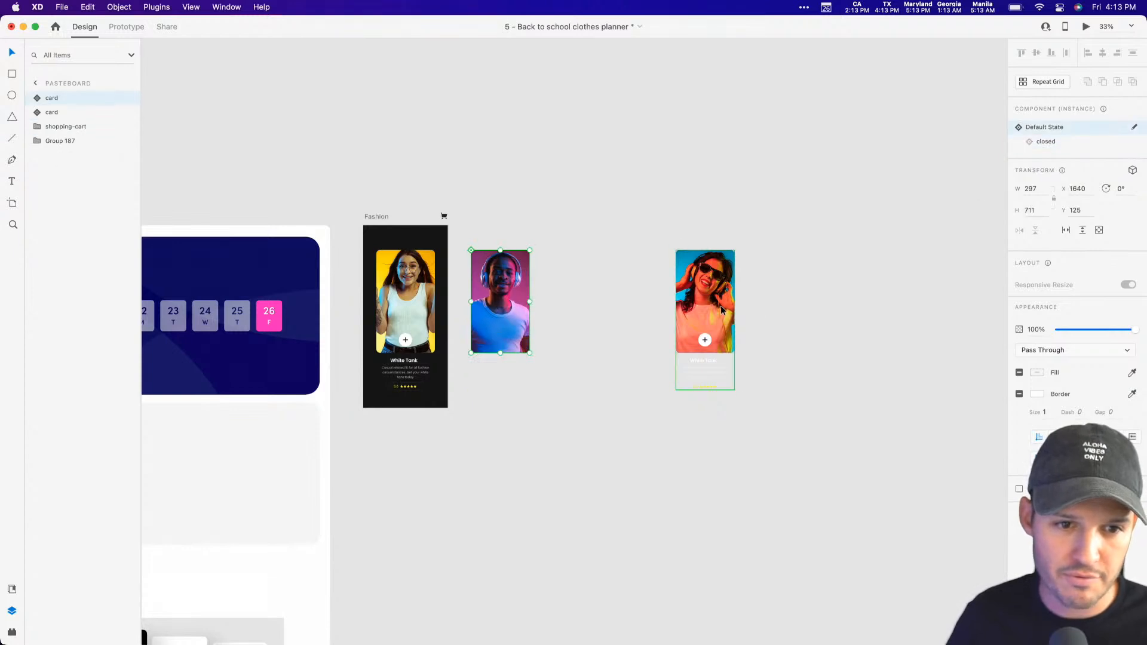
# Enlarge the photo in the headphones man's closed card to about 6290 by 2282 and reposition it at X -3501, Y -464.
pyautogui.doubleClick(504, 306)
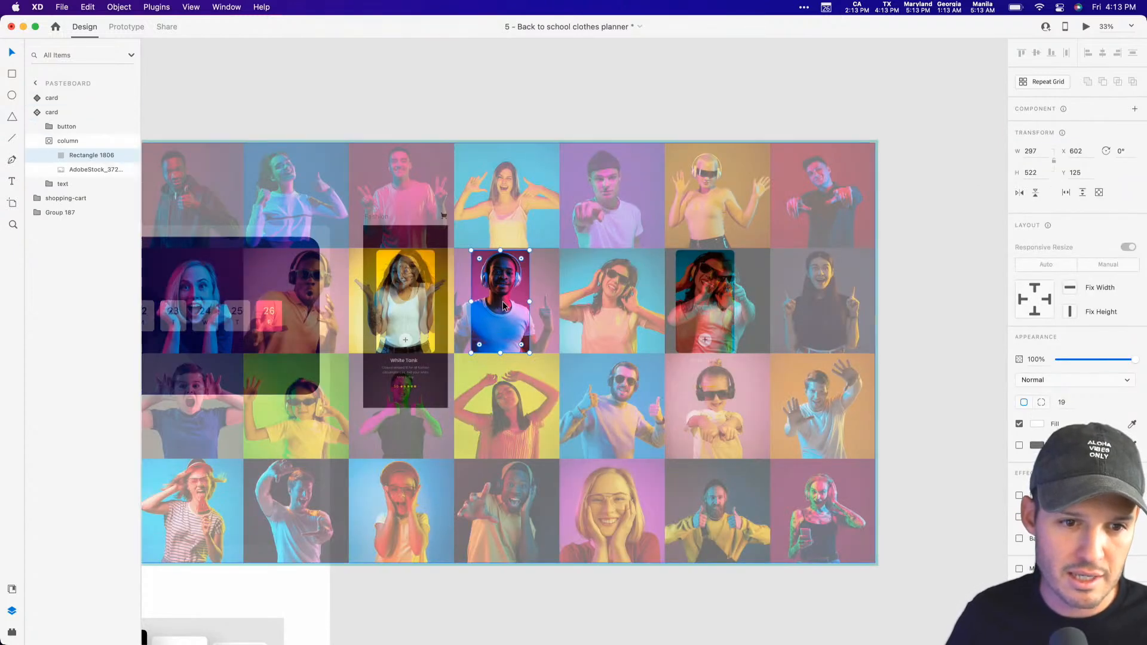
pyautogui.click(611, 290)
pyautogui.moveTo(875, 144); pyautogui.dragTo(915, 97)
pyautogui.hotkey('shift', 'Down')
pyautogui.hotkey('shift', 'Down')
pyautogui.hotkey('shift', 'Down')
pyautogui.hotkey('shift', 'Left')
pyautogui.hotkey('shift', 'Left')
pyautogui.hotkey('shift', 'Left')
pyautogui.hotkey('shift', 'Left')
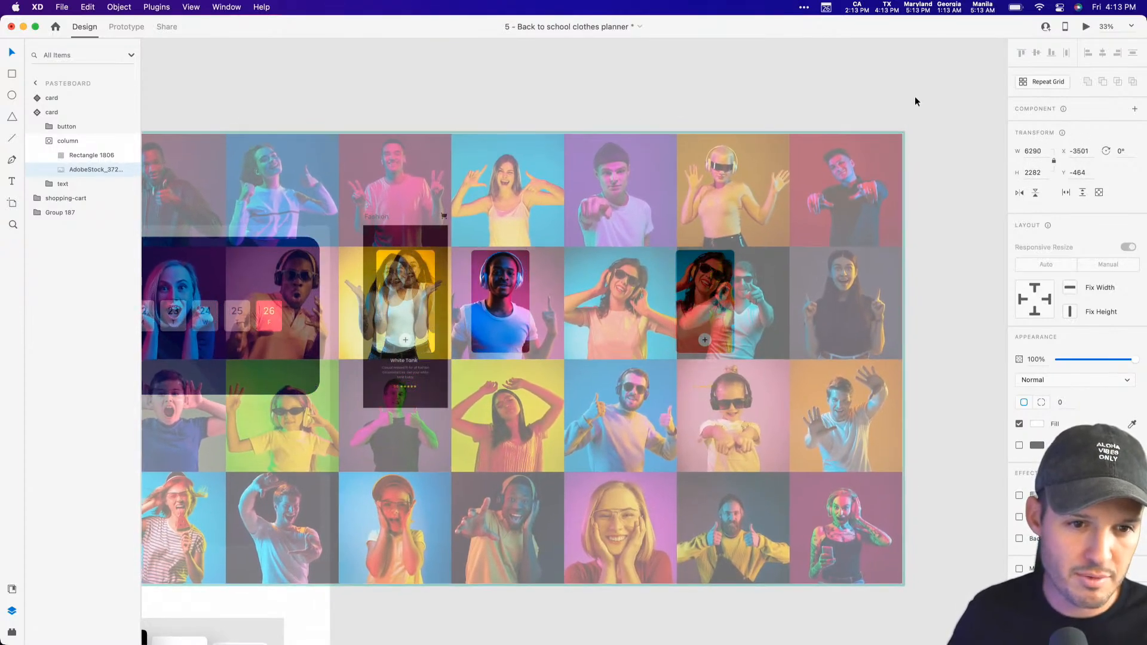
pyautogui.press('Escape')
pyautogui.press('Escape')
# Switch the sunglasses woman's card to closed and move the Fashion artboard between the two pasteboard cards.
pyautogui.click(724, 270)
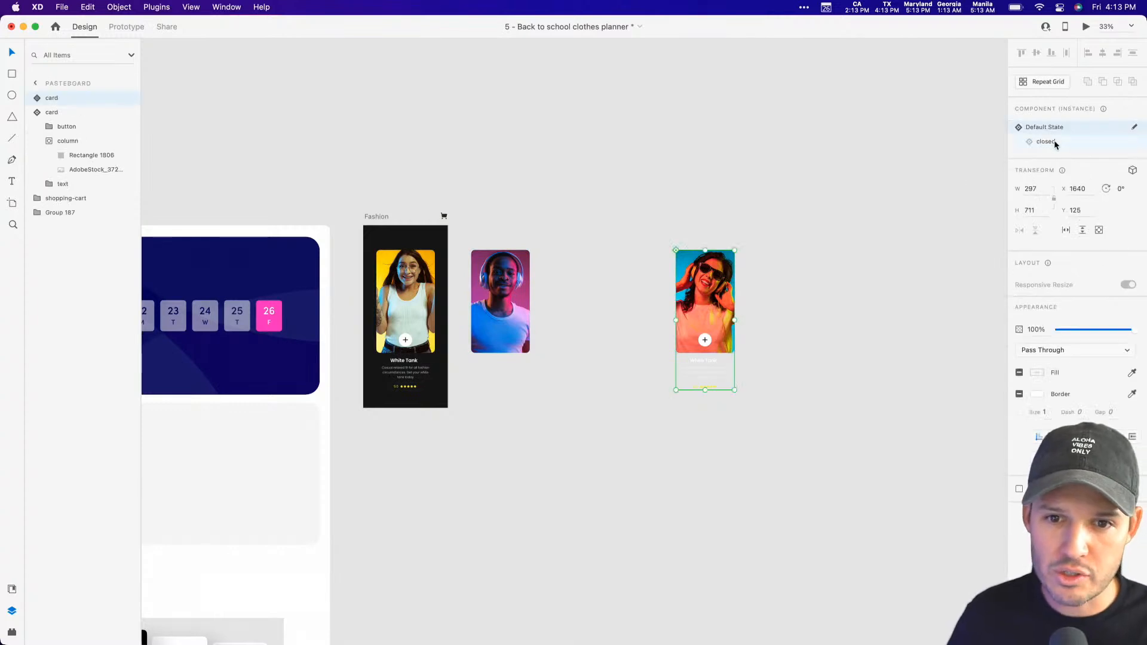
pyautogui.hscroll(-3, 715, 233)
pyautogui.click(469, 186)
pyautogui.moveTo(460, 187); pyautogui.dragTo(658, 191)
pyautogui.click(858, 176)
# Move the sunglasses card and the headphones card inward so each partly overlaps its side of the Fashion artboard beside the main card.
pyautogui.press('z')
pyautogui.moveTo(832, 185); pyautogui.dragTo(533, 387)
pyautogui.moveTo(663, 414); pyautogui.dragTo(605, 438)
pyautogui.press('v')
pyautogui.moveTo(755, 335); pyautogui.dragTo(676, 345)
pyautogui.moveTo(344, 343); pyautogui.dragTo(428, 342)
# Distribute the three cards on the Fashion artboard evenly in the horizontal direction.
pyautogui.keyDown('shift'); pyautogui.click(536, 310); pyautogui.keyUp('shift')
pyautogui.keyDown('shift'); pyautogui.click(640, 299); pyautogui.keyUp('shift')
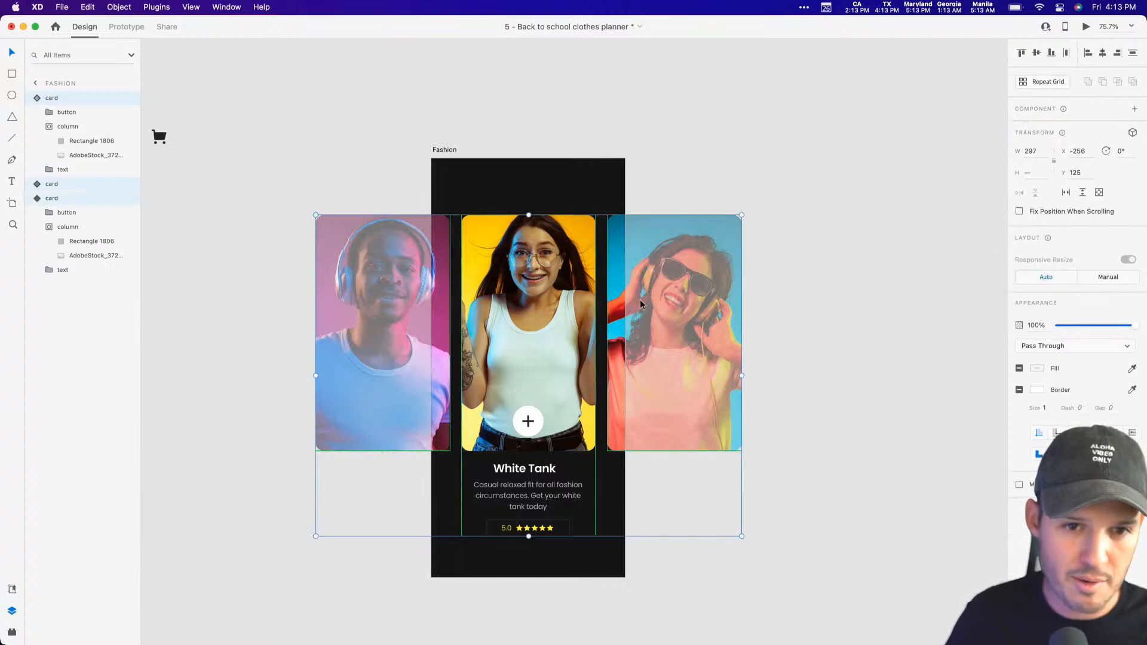
pyautogui.click(1068, 53)
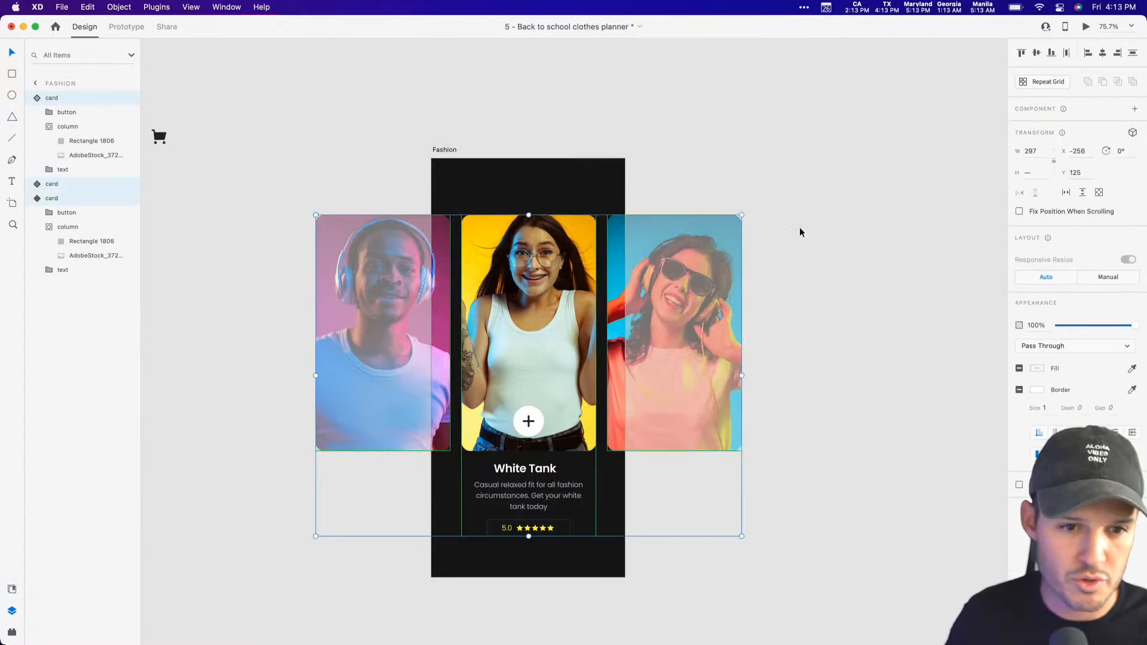
pyautogui.click(703, 191)
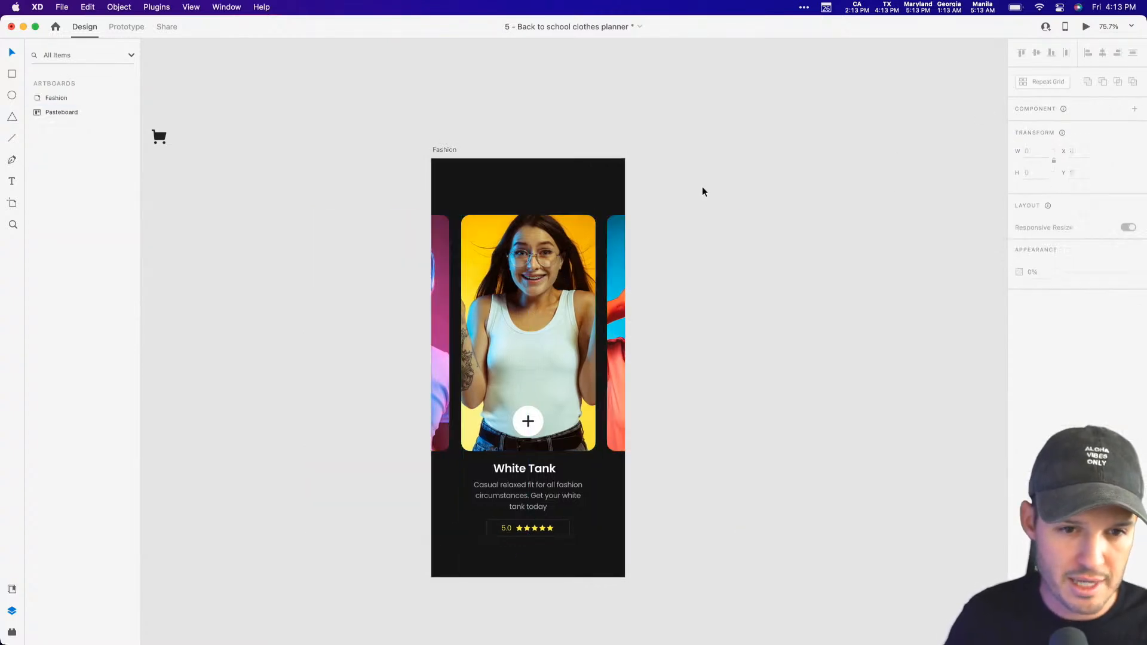
# Lower both closed side cards together to about Y 148.
pyautogui.click(618, 263)
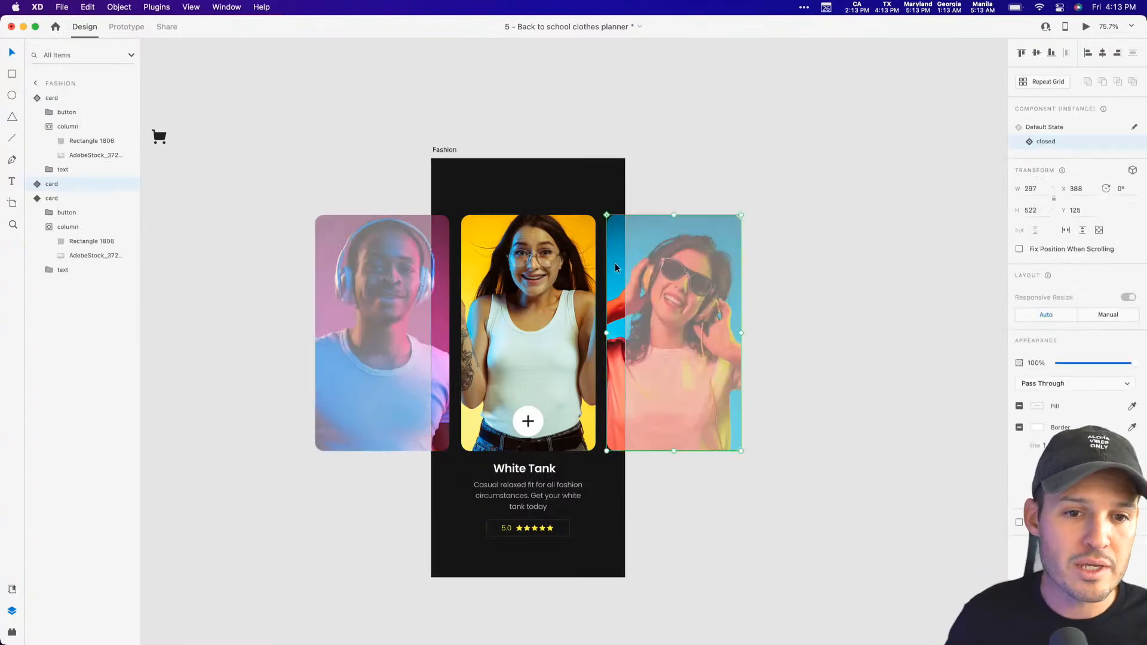
pyautogui.keyDown('shift'); pyautogui.click(446, 260); pyautogui.keyUp('shift')
pyautogui.moveTo(446, 260); pyautogui.dragTo(446, 270)
pyautogui.click(740, 187)
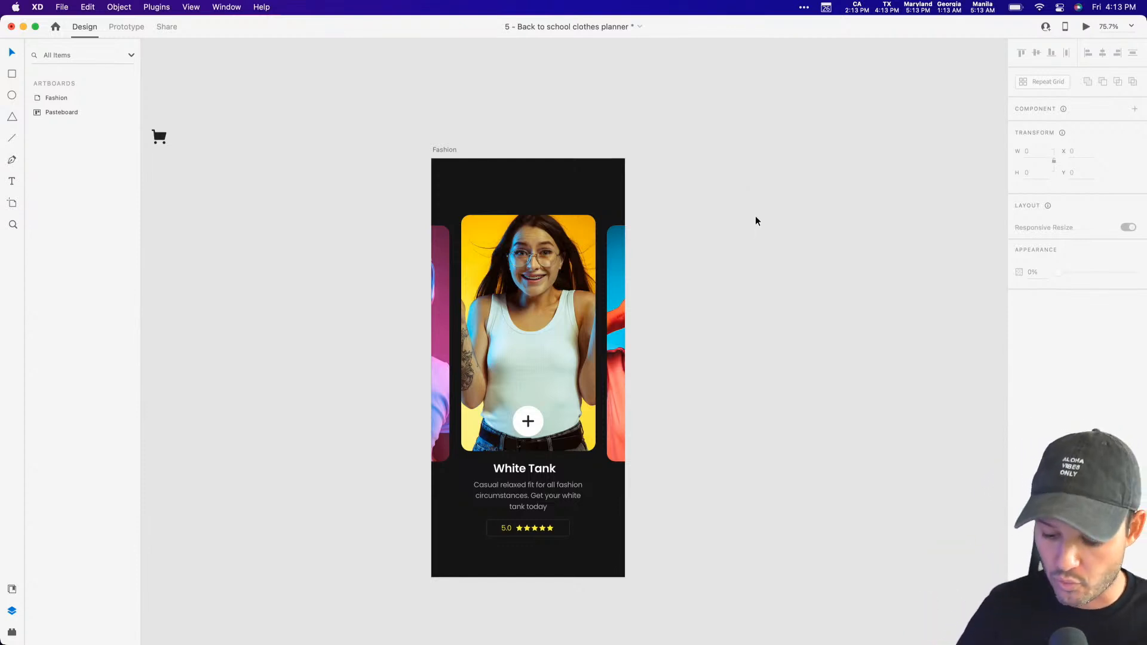
# Delete the loose shopping-cart icon from the pasteboard and place the Fashion artboard back beside the planner page at X 76, Y 0.
pyautogui.press('super+minus')
pyautogui.hscroll(-5, 567, 215)
pyautogui.moveTo(559, 172); pyautogui.dragTo(407, 270)
pyautogui.press('Delete')
pyautogui.moveTo(641, 217); pyautogui.dragTo(544, 472)
pyautogui.press('z')
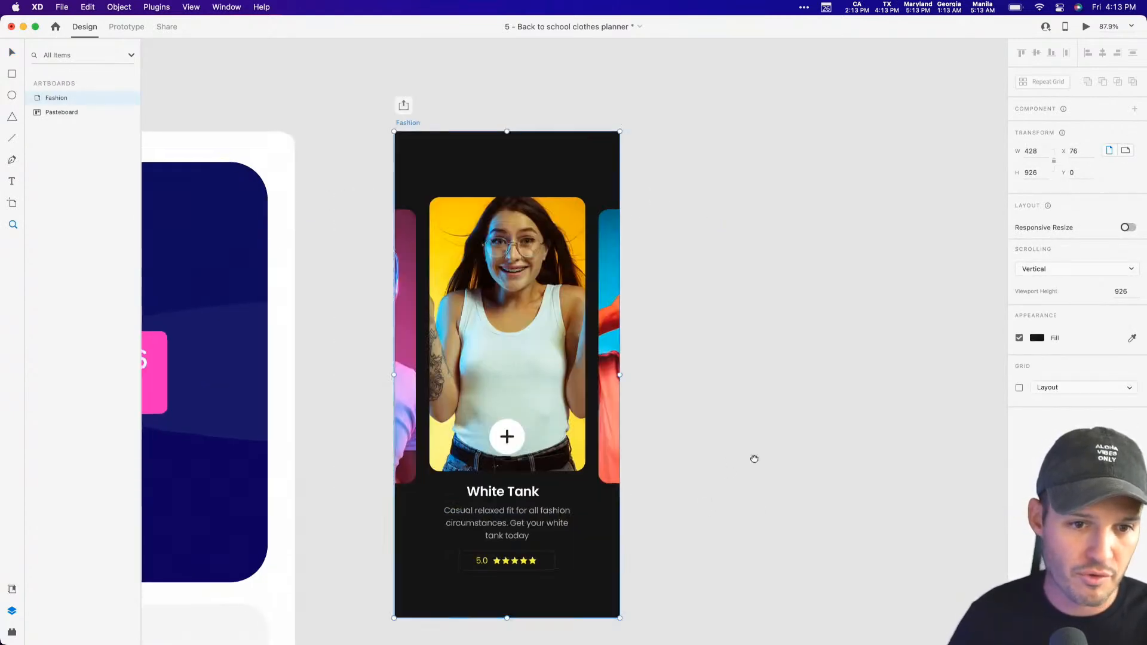
pyautogui.hscroll(-3, 730, 473)
pyautogui.scroll(-2, 730, 473)
pyautogui.press('v')
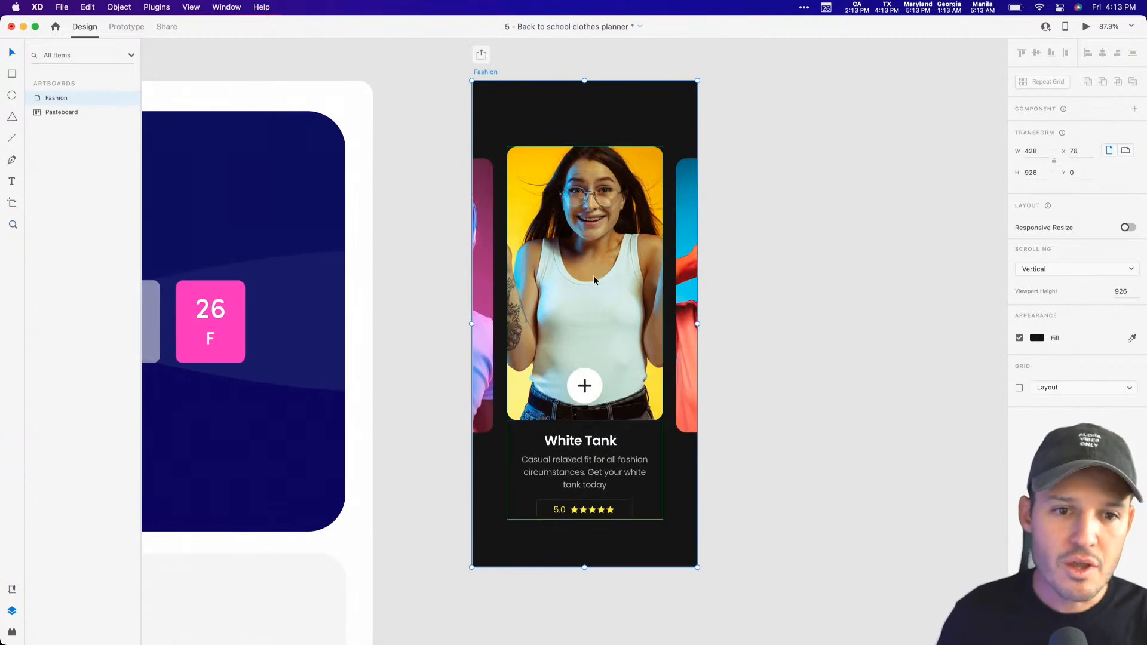
# Group the three cards on the Fashion artboard and name the group "cards".
pyautogui.click(656, 265)
pyautogui.keyDown('shift'); pyautogui.click(678, 261); pyautogui.keyUp('shift')
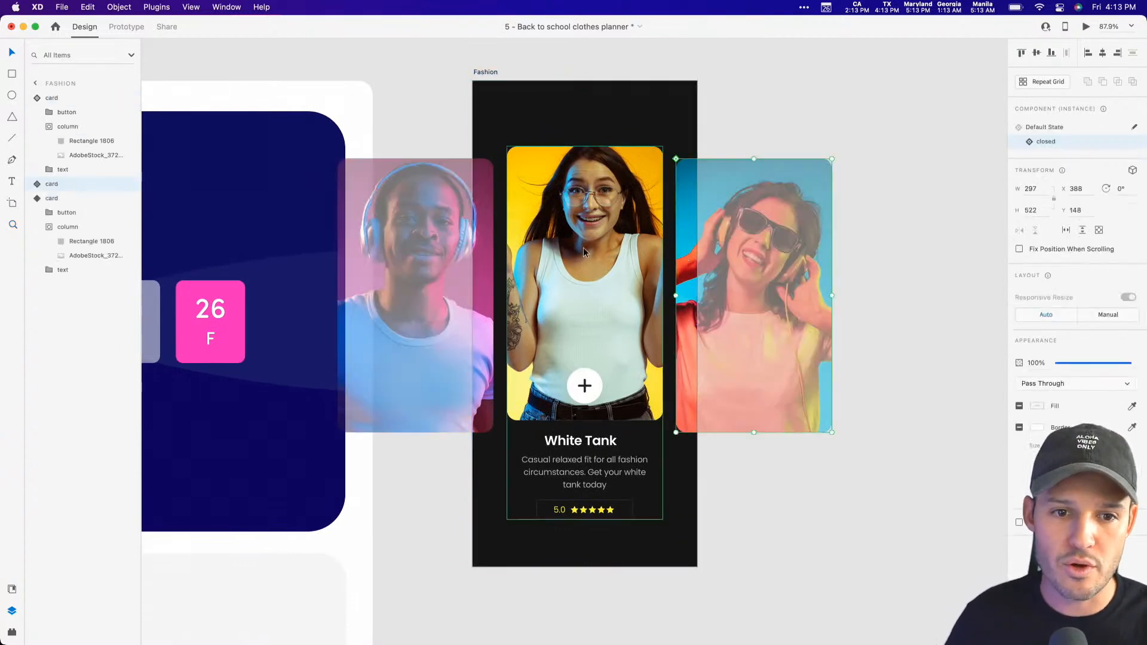
pyautogui.keyDown('shift'); pyautogui.click(475, 247); pyautogui.keyUp('shift')
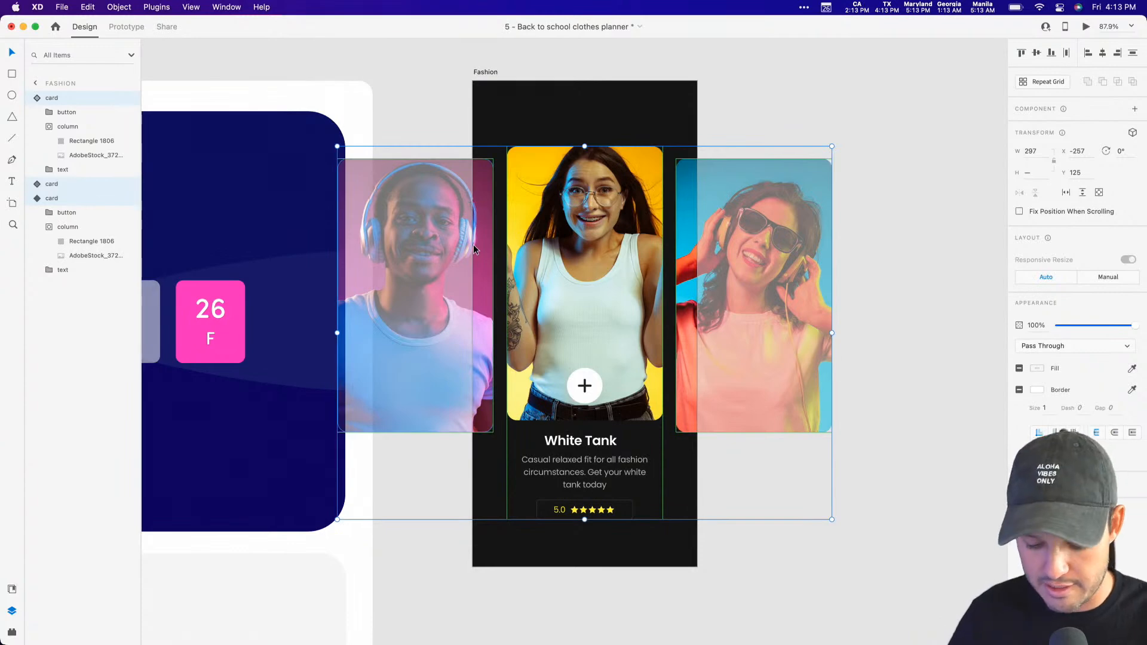
pyautogui.press('super+g')
pyautogui.doubleClick(60, 98)
pyautogui.write('cards')
pyautogui.press('Return')
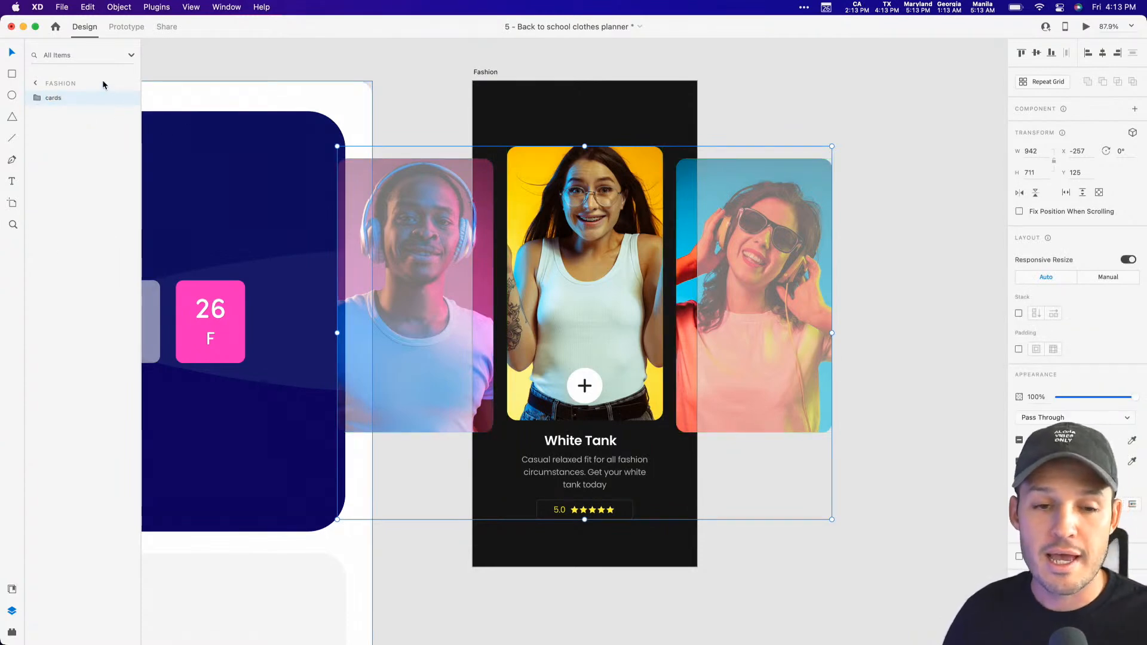
pyautogui.click(844, 159)
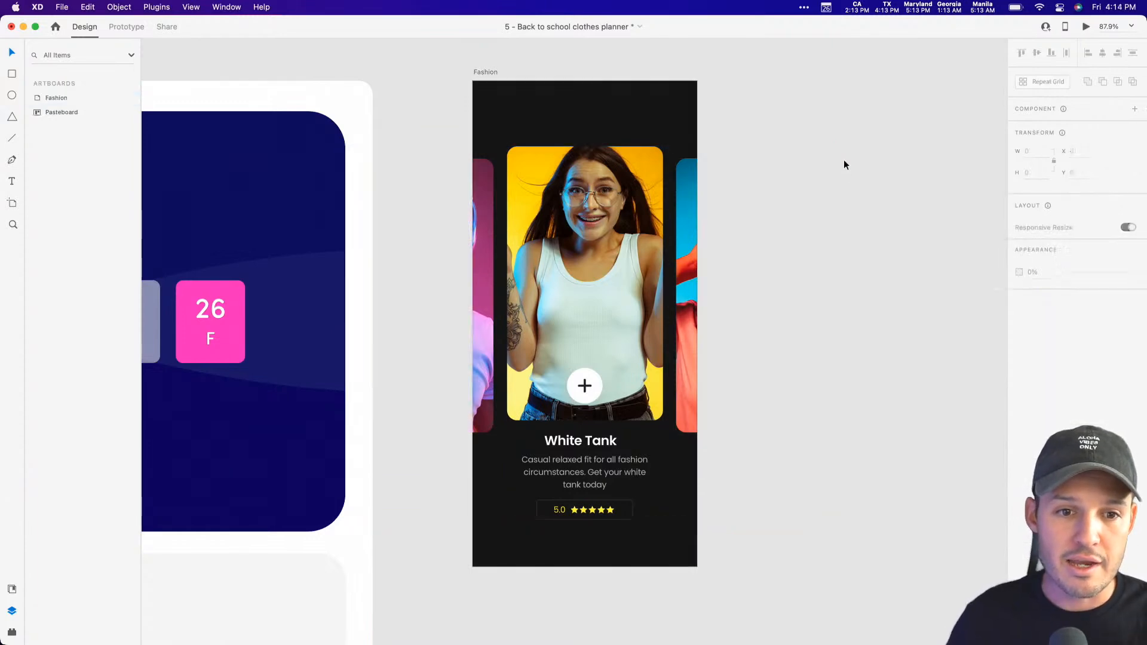
# Rename the Fashion artboard as "2".
pyautogui.click(482, 72)
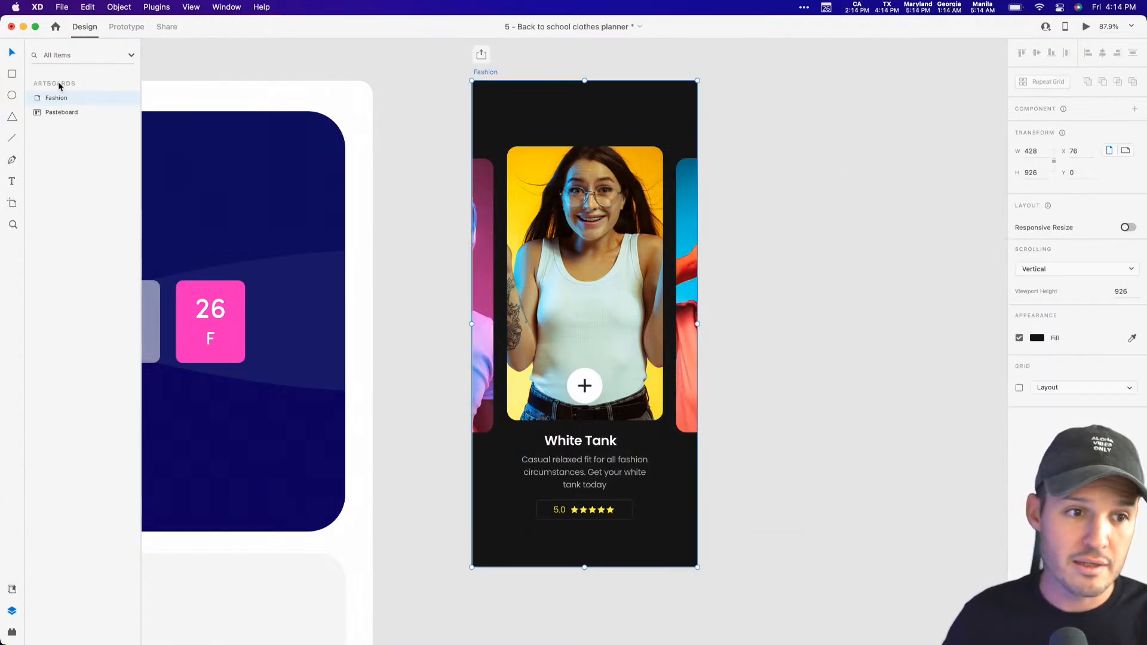
pyautogui.doubleClick(56, 99)
pyautogui.write('2')
pyautogui.click(454, 60)
# Duplicate artboard 2 to its left and move the original artboard farther right to leave a wider gap.
pyautogui.moveTo(476, 72); pyautogui.dragTo(310, 103)
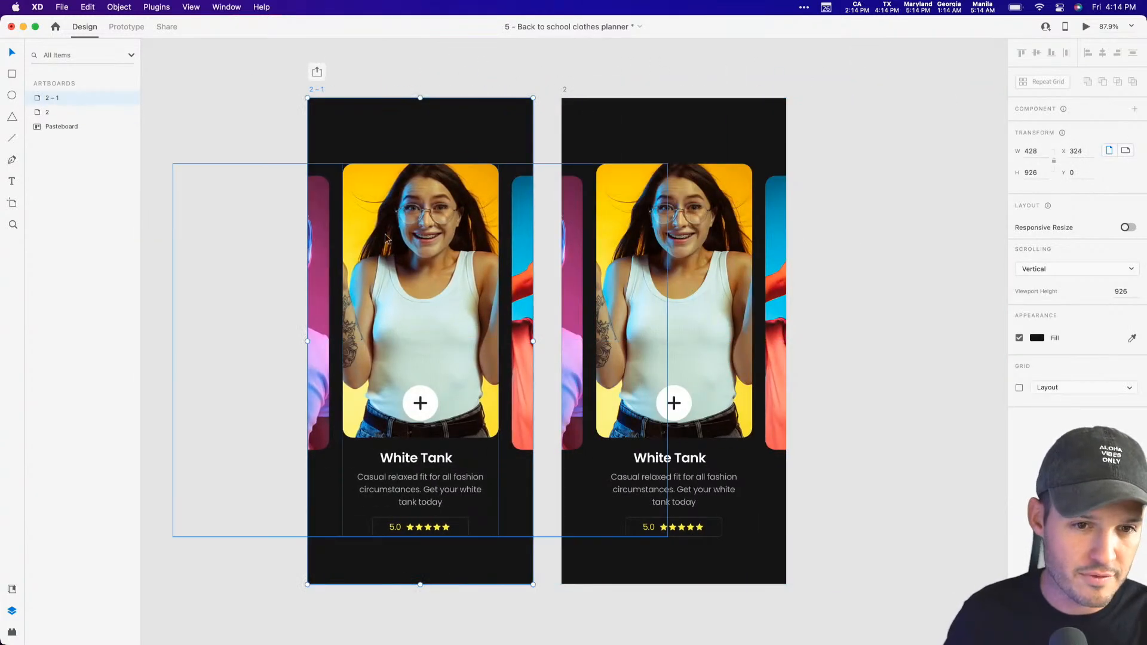
pyautogui.moveTo(566, 91); pyautogui.dragTo(960, 93)
pyautogui.hscroll(-5, 519, 219)
# On the duplicated artboard, switch the centre card to closed and swap its height with the headphones card, placing the centre card at Y 148.
pyautogui.click(518, 220)
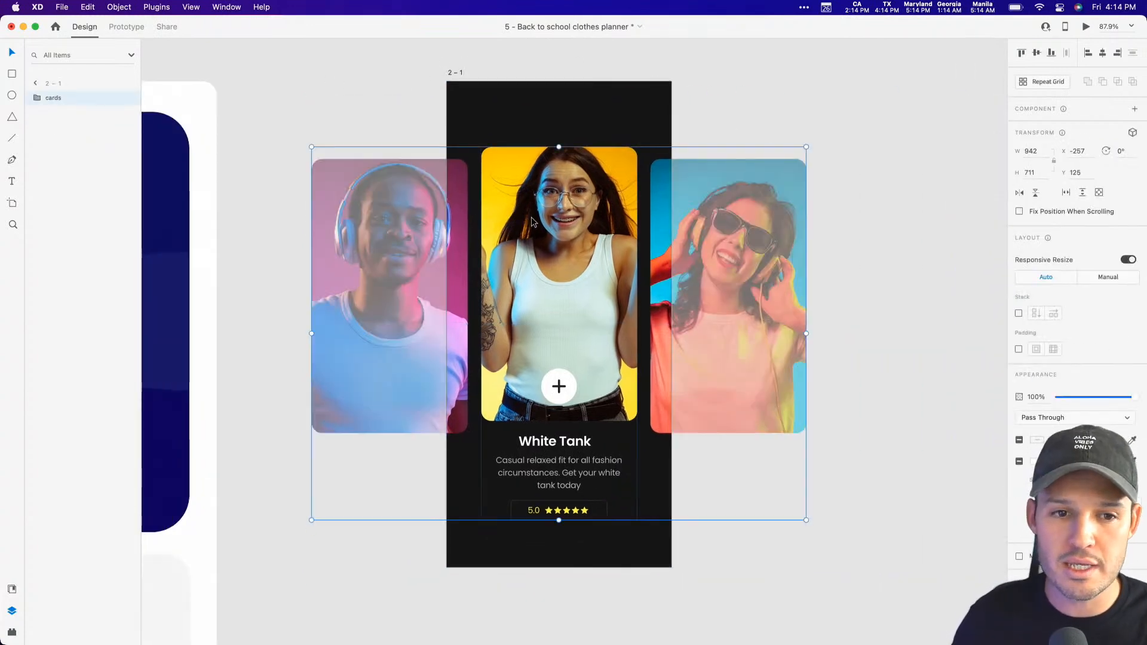
pyautogui.doubleClick(530, 221)
pyautogui.click(1047, 142)
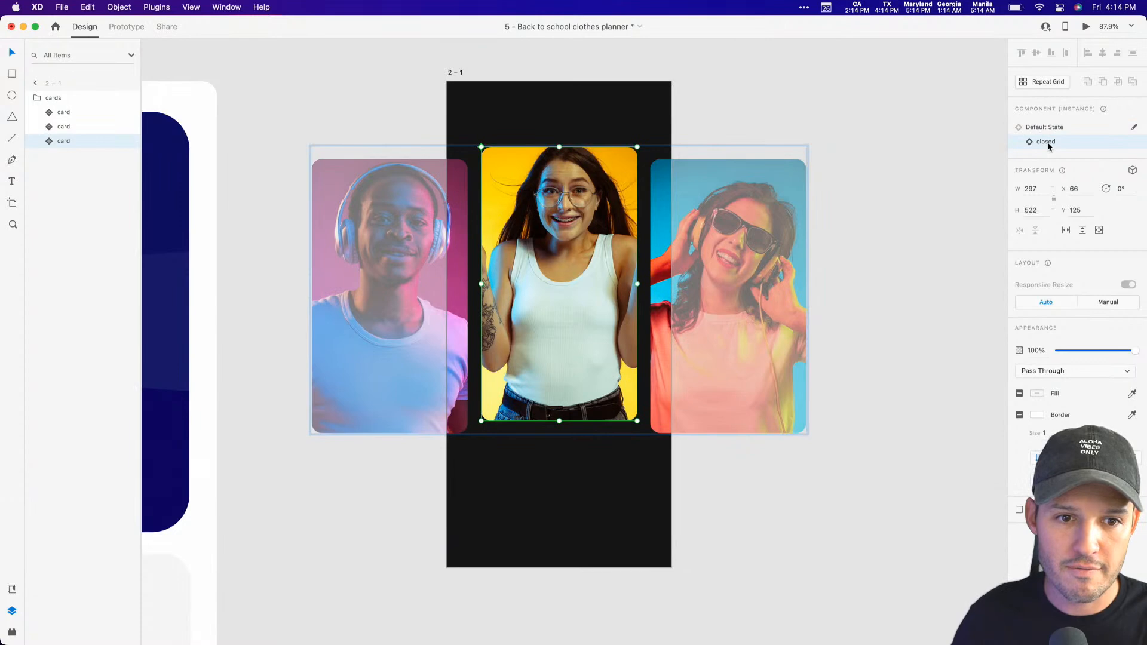
pyautogui.moveTo(382, 254); pyautogui.dragTo(382, 242)
pyautogui.moveTo(533, 226); pyautogui.dragTo(535, 241)
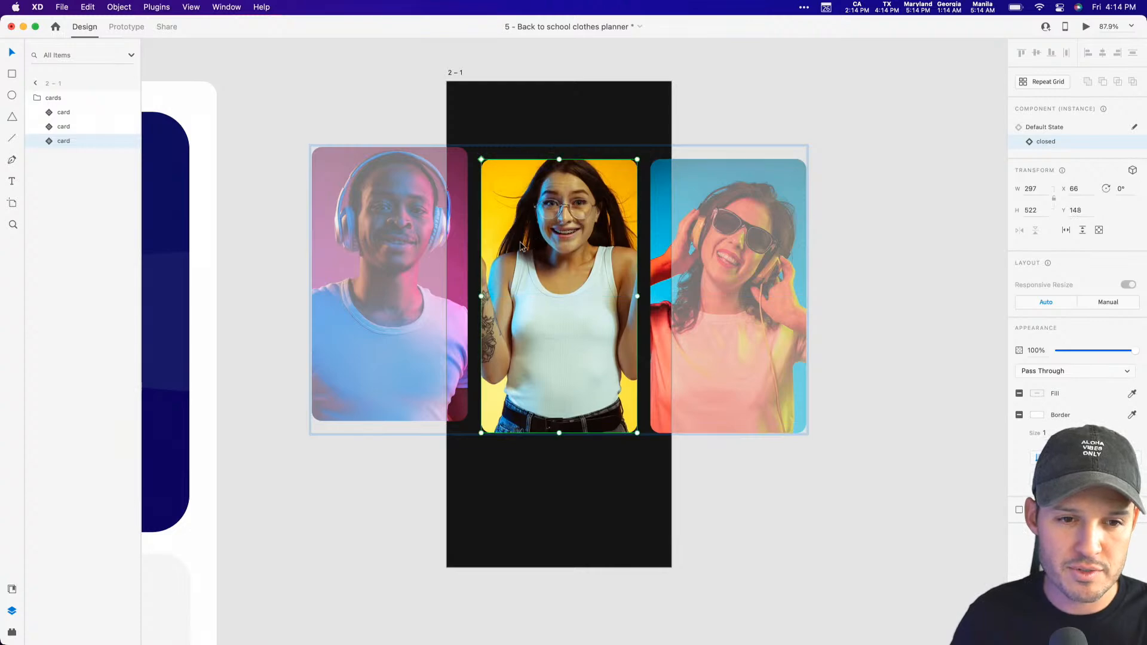
# On the duplicated artboard, switch the headphones card to its Default State and shift the cards group right to about X 68, centring that card.
pyautogui.click(453, 232)
pyautogui.click(1045, 128)
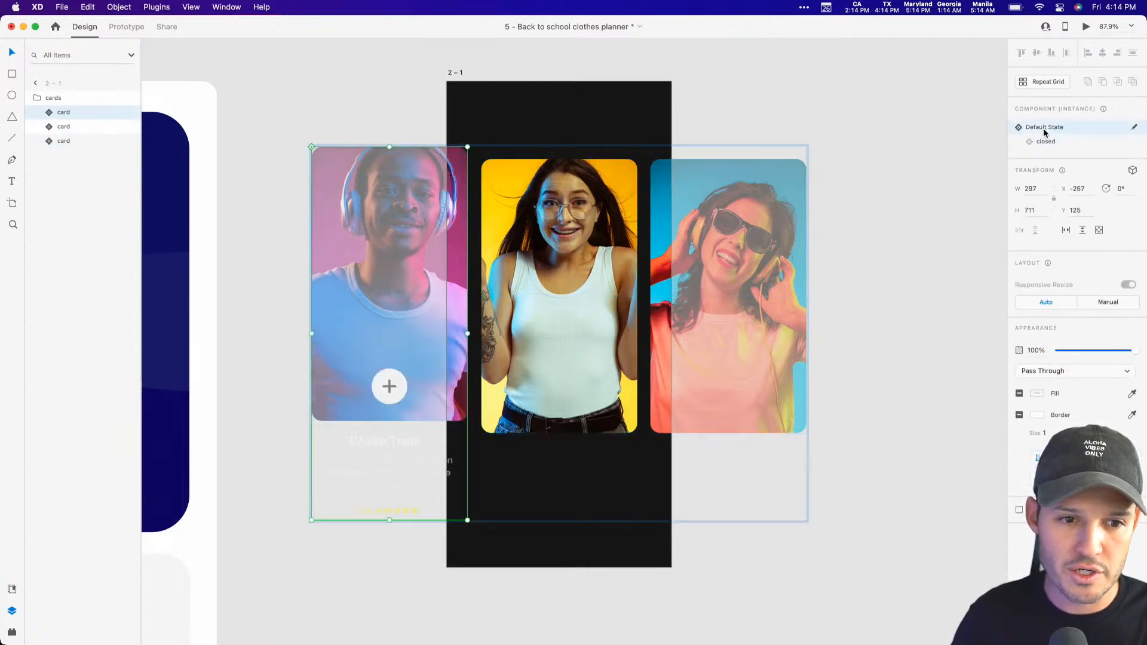
pyautogui.click(791, 123)
pyautogui.doubleClick(622, 169)
pyautogui.press('Escape')
pyautogui.moveTo(586, 240); pyautogui.dragTo(750, 244)
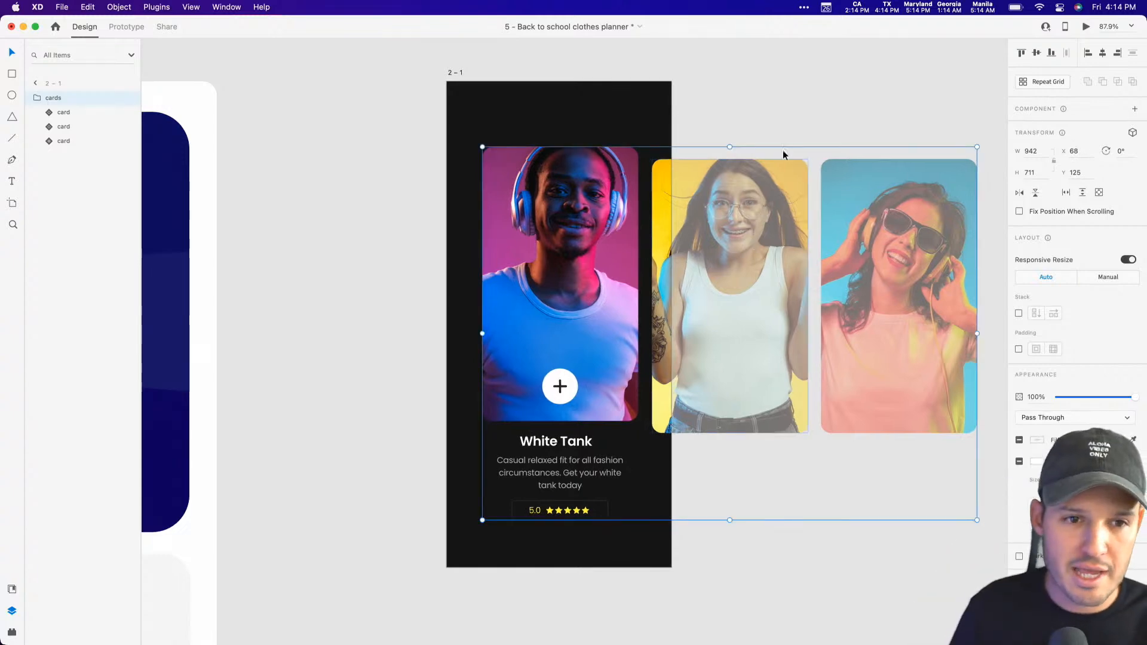
# Rename the duplicated artboard as "1".
pyautogui.click(462, 76)
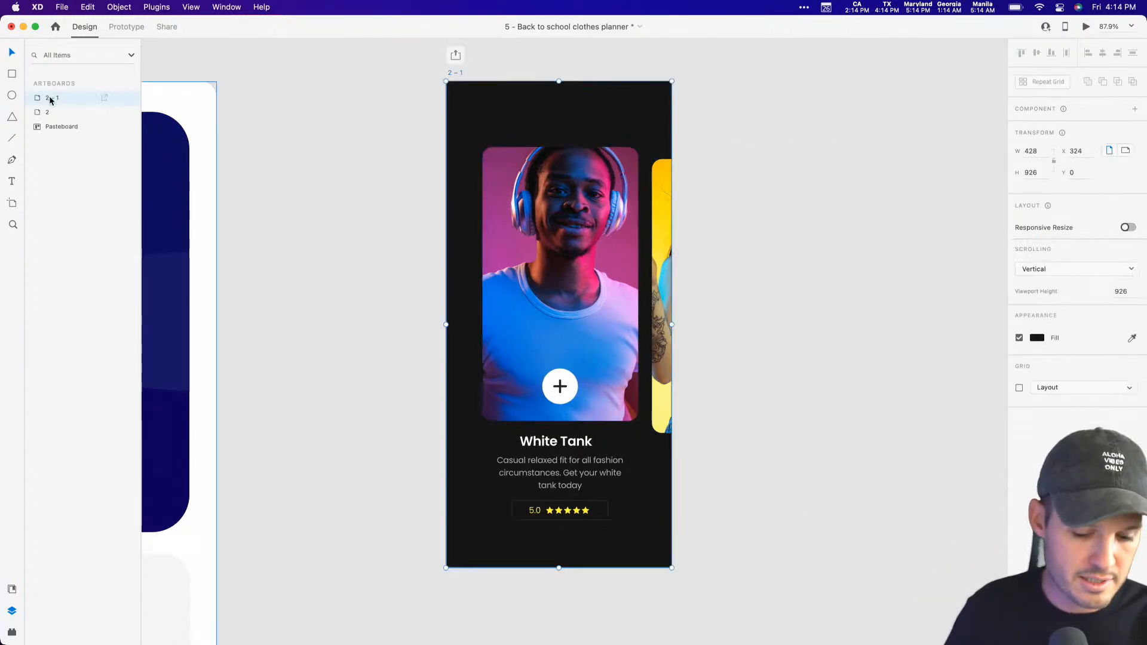
pyautogui.doubleClick(51, 98)
pyautogui.write('1')
pyautogui.click(751, 77)
# Duplicate artboard 2 to its right, rename the copy "3", and place it below 2 in the layer order.
pyautogui.hscroll(10, 595, 99)
pyautogui.hscroll(5, 595, 99)
pyautogui.moveTo(392, 98); pyautogui.dragTo(941, 106)
pyautogui.click(53, 112)
pyautogui.doubleClick(55, 113)
pyautogui.write('3')
pyautogui.click(170, 96)
pyautogui.moveTo(70, 113); pyautogui.dragTo(59, 134)
pyautogui.hscroll(-5, 325, 117)
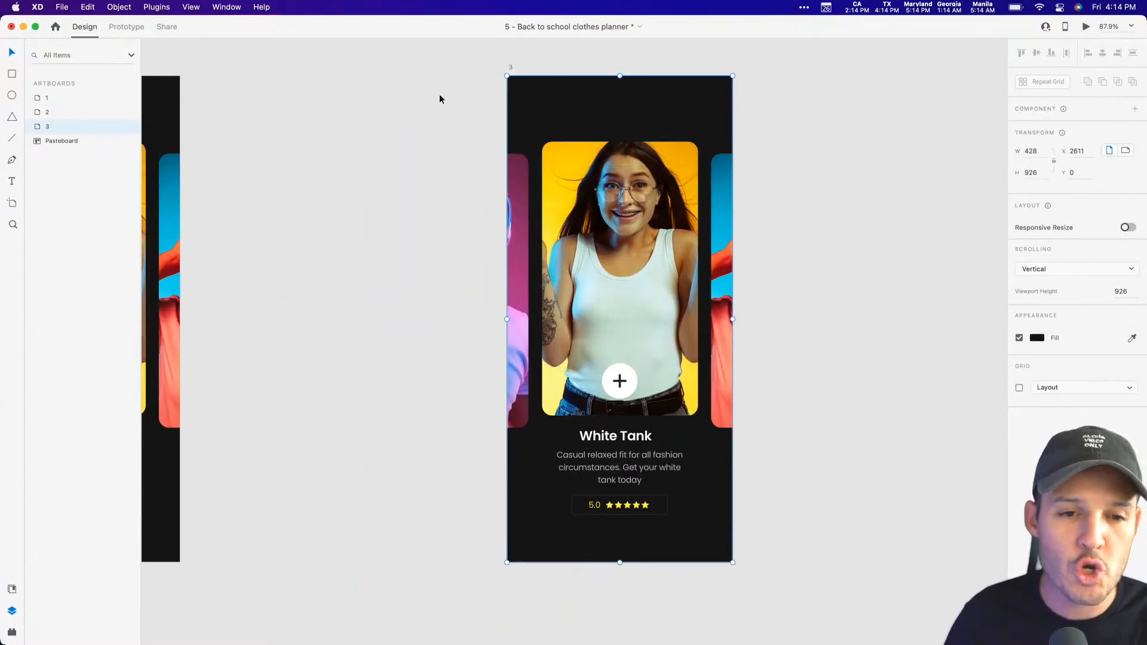
# On artboard 3, set the centre card to closed and the sunglasses card to Default State, then swap the two cards' heights.
pyautogui.click(631, 199)
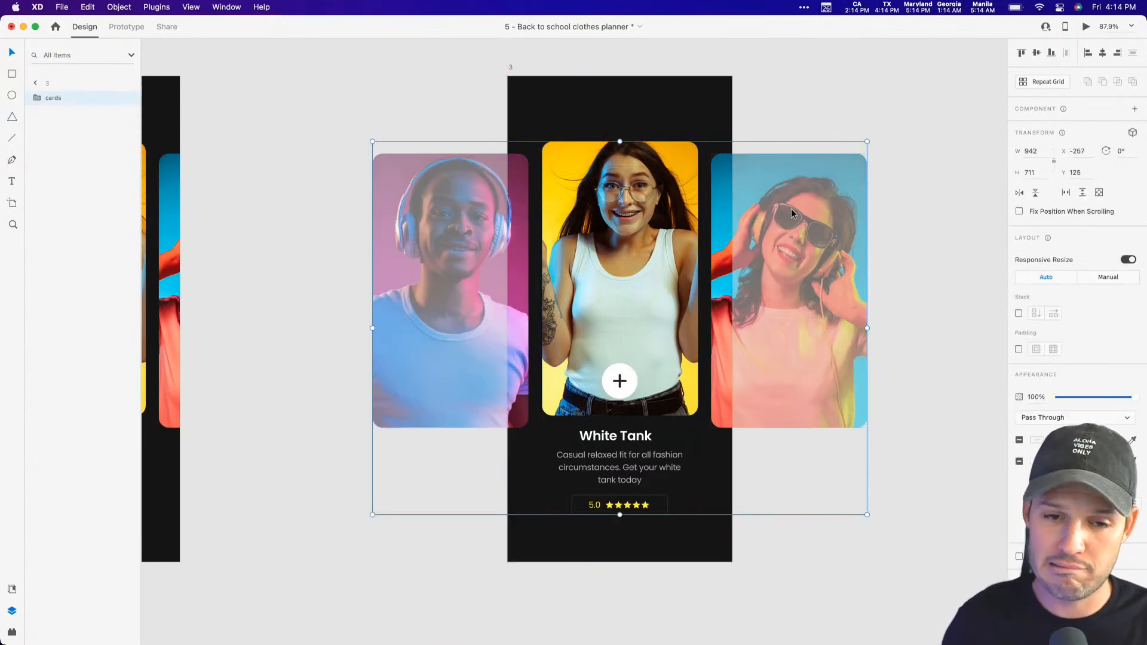
pyautogui.doubleClick(631, 206)
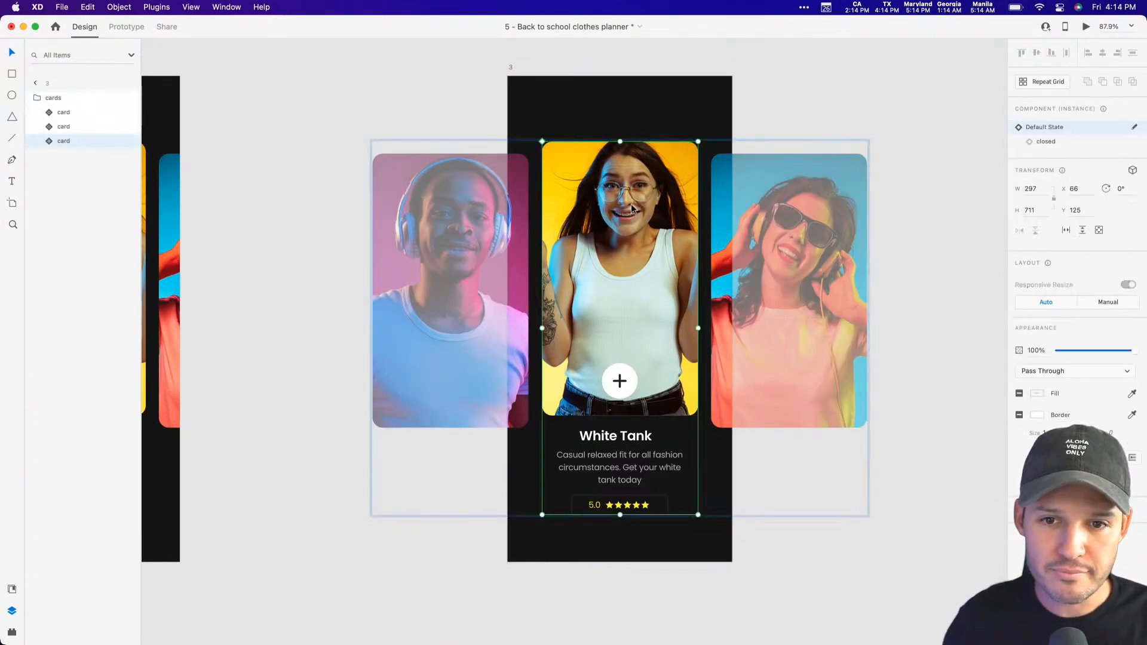
pyautogui.click(1056, 140)
pyautogui.click(846, 206)
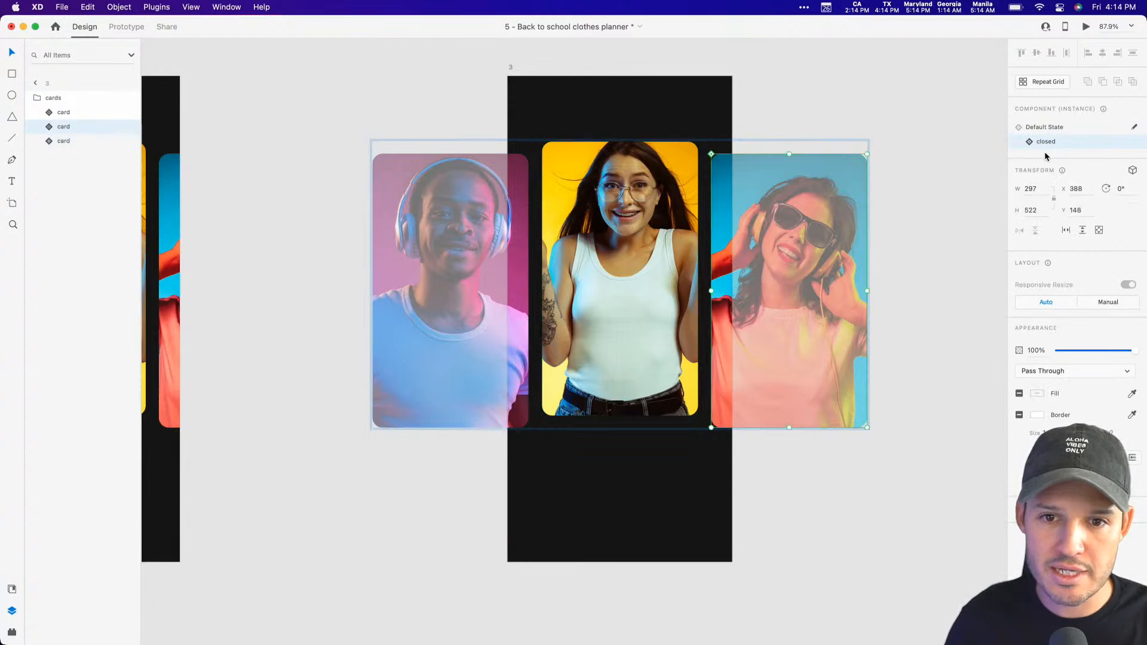
pyautogui.click(1044, 128)
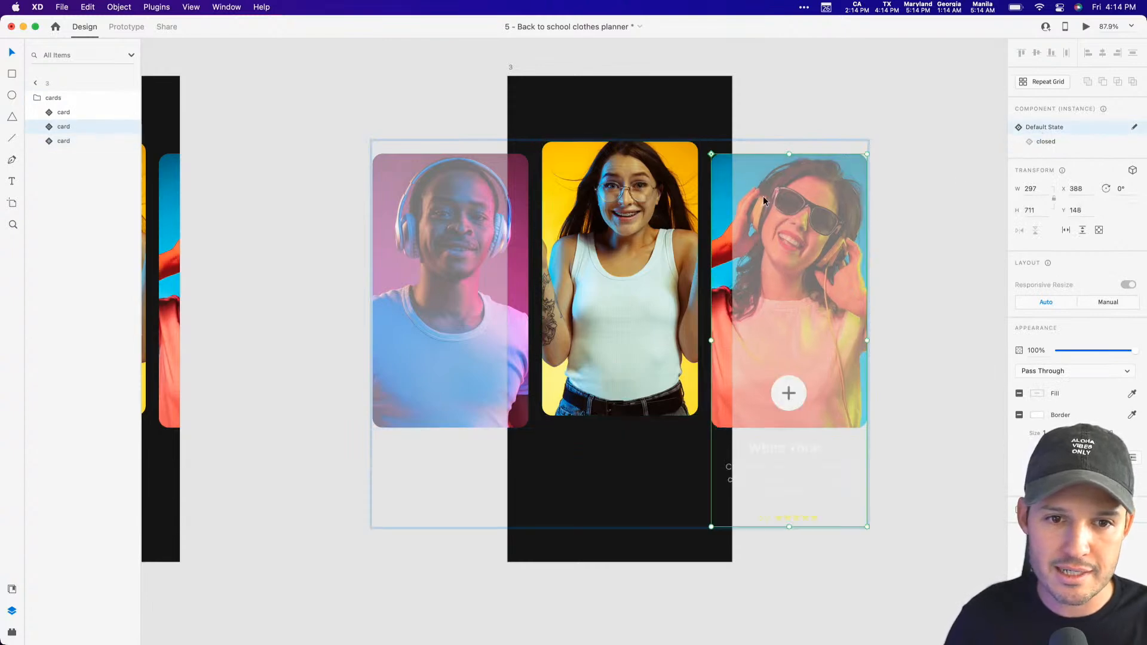
pyautogui.moveTo(647, 194); pyautogui.dragTo(647, 208)
pyautogui.click(786, 198)
# Shift the cards group on artboard 3 left to about X -570 so the sunglasses card sits in the centre.
pyautogui.moveTo(724, 203); pyautogui.dragTo(560, 207)
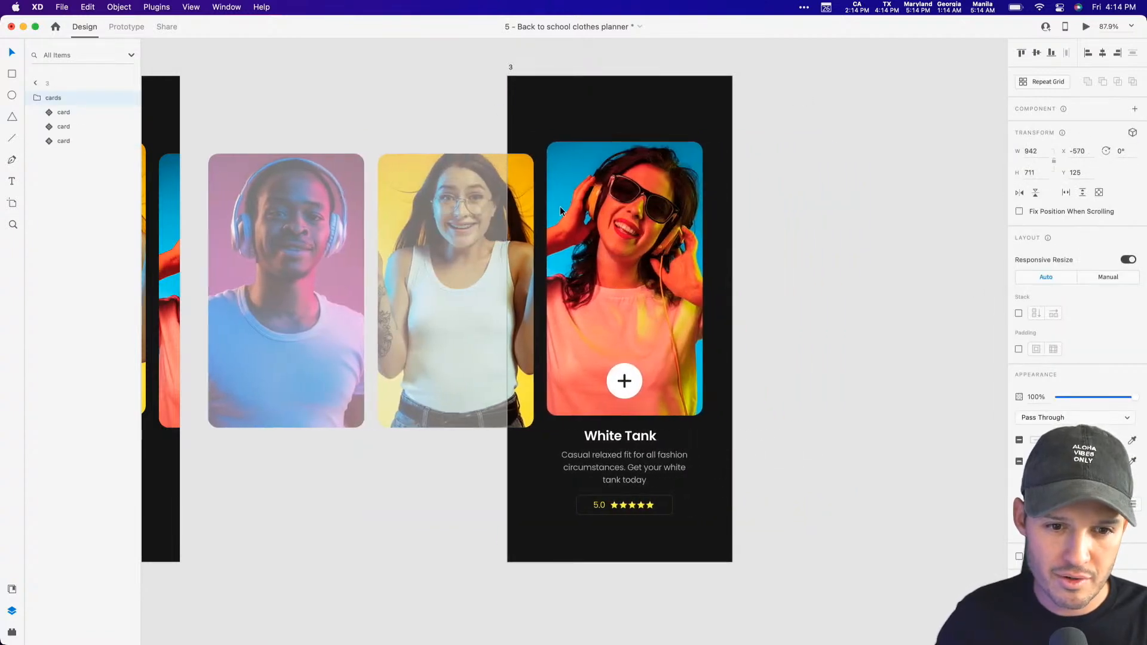
pyautogui.click(850, 160)
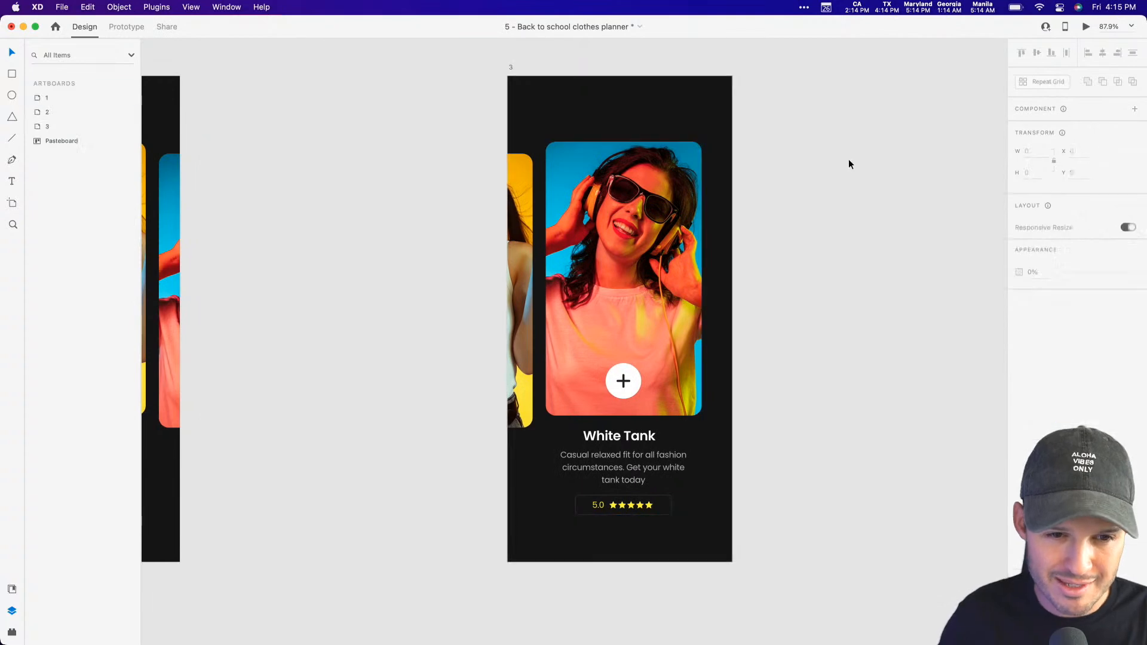
pyautogui.press('super+minus')
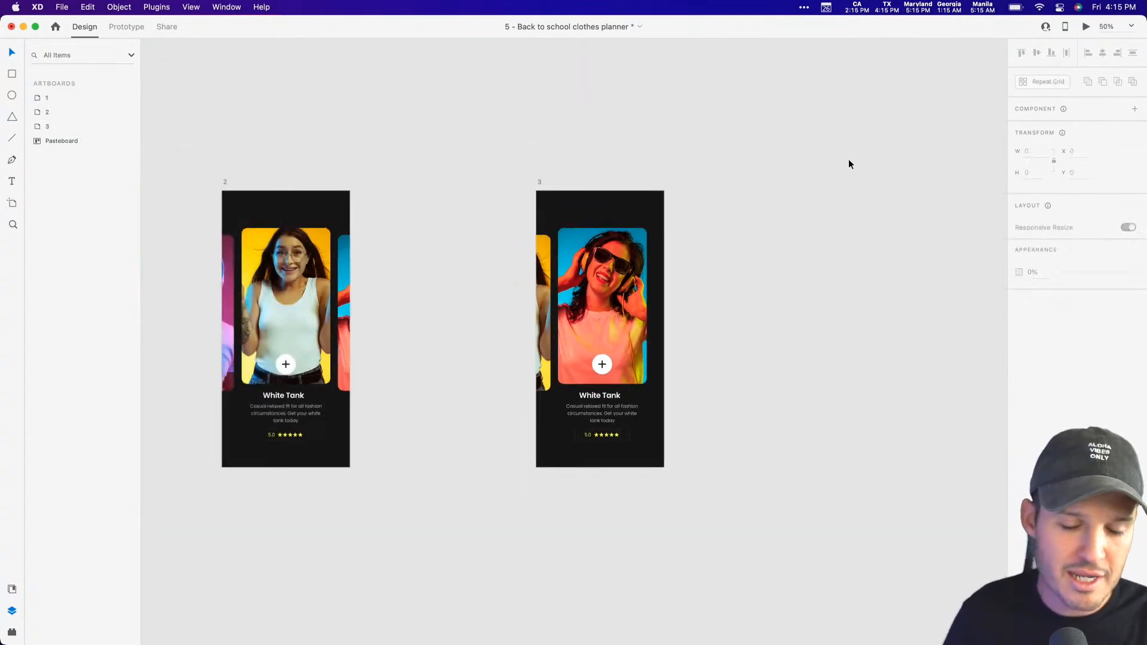
pyautogui.hscroll(-10, 758, 127)
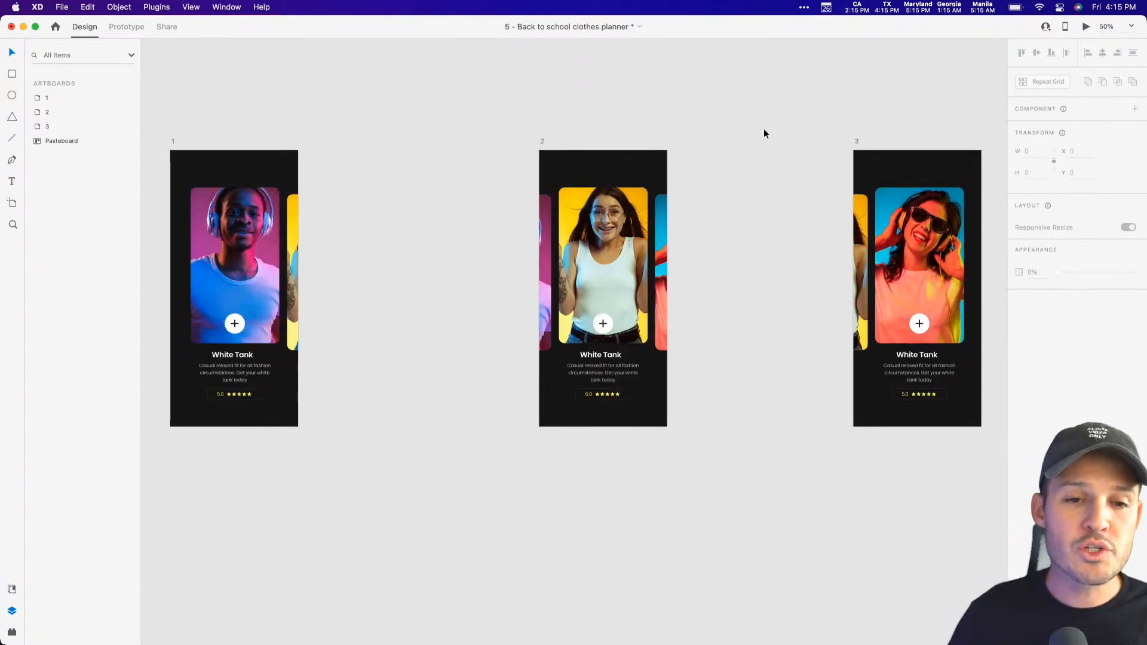
# Link the cards group on artboard 1 to artboard 2, and the one on artboard 2 to artboard 3, with Drag-triggered Auto-Animate.
pyautogui.click(126, 27)
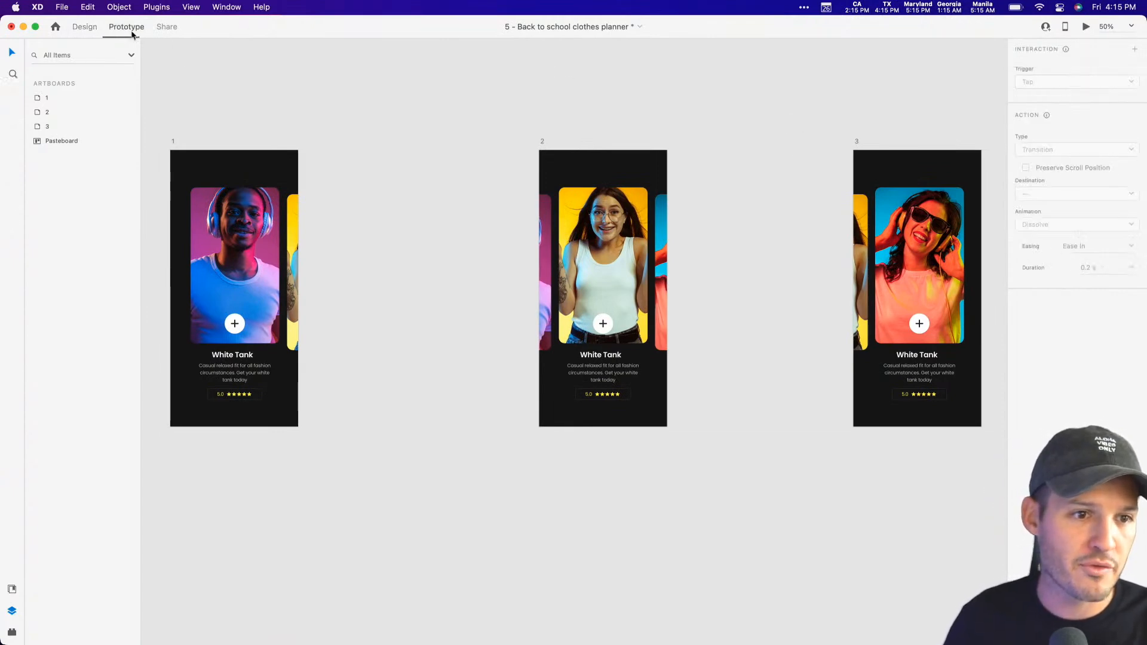
pyautogui.click(256, 267)
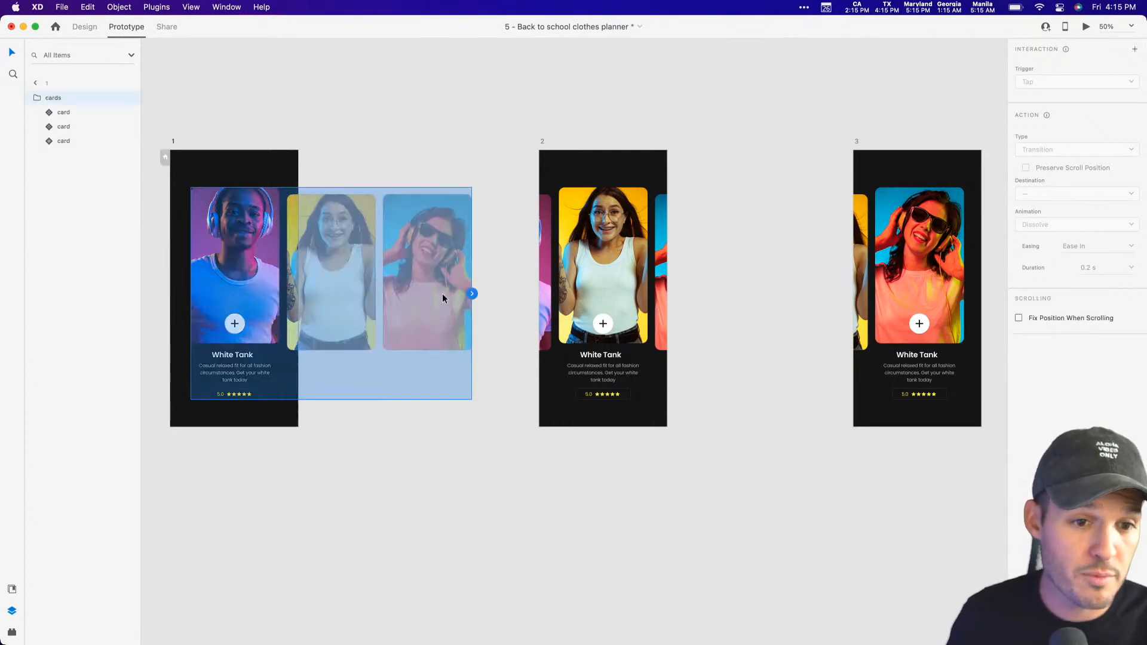
pyautogui.moveTo(472, 295); pyautogui.dragTo(605, 288)
pyautogui.click(1105, 81)
pyautogui.click(1089, 94)
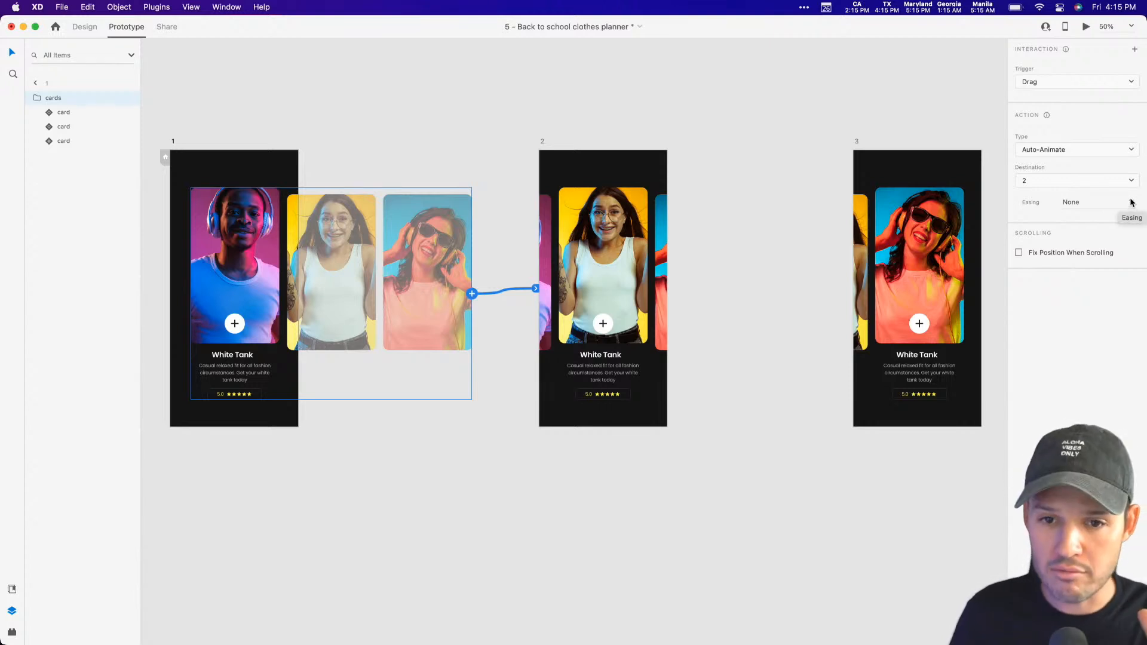
pyautogui.click(687, 248)
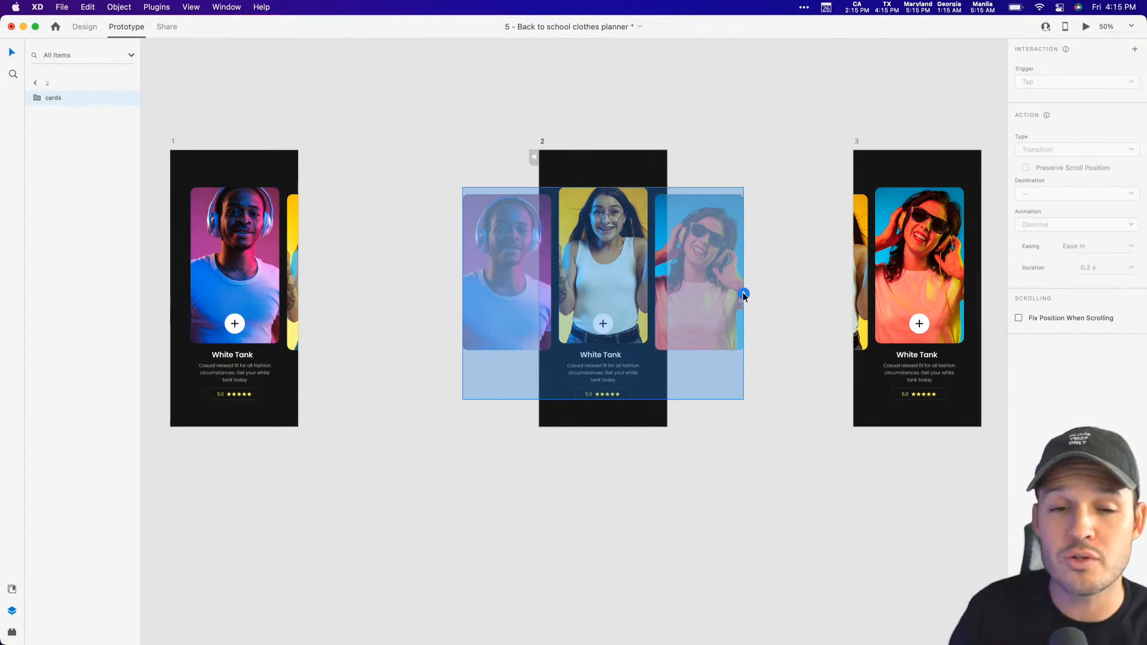
pyautogui.moveTo(743, 292); pyautogui.dragTo(892, 286)
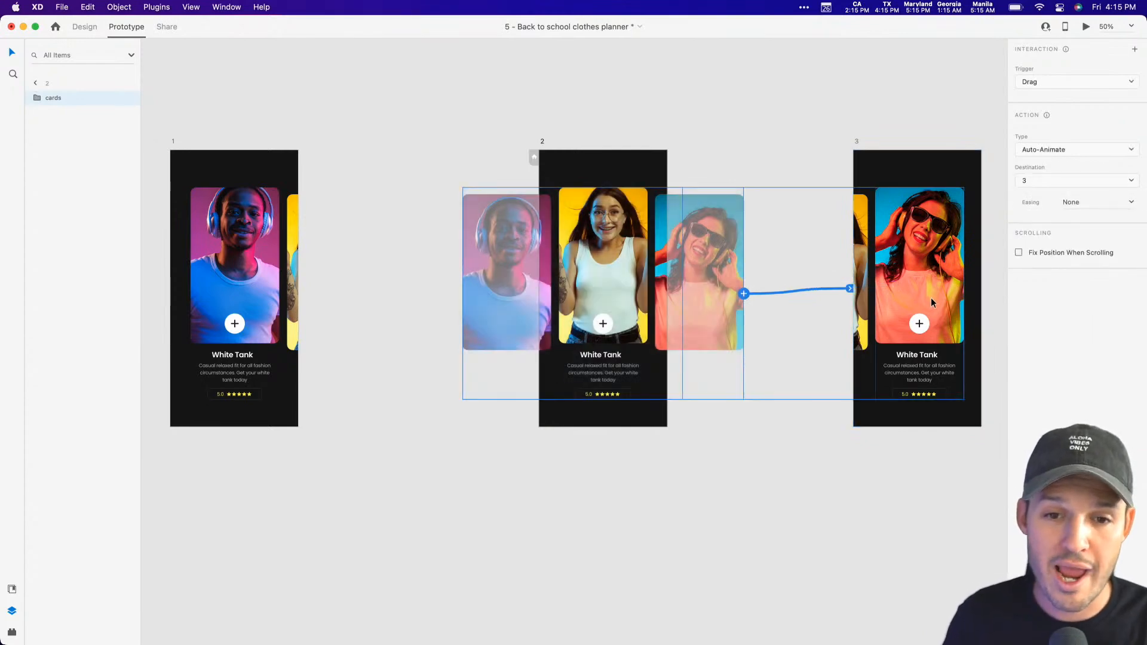
# Make artboard 1 the starting screen of the flow and name the flow "Swipe".
pyautogui.click(174, 144)
pyautogui.click(165, 158)
pyautogui.doubleClick(185, 124)
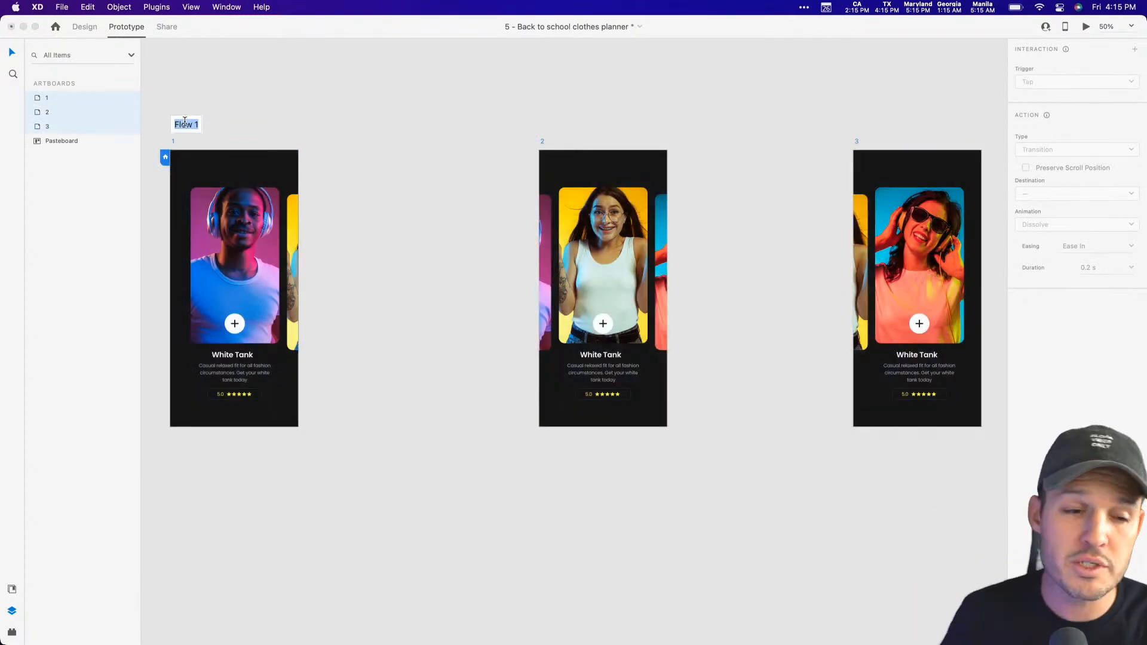
pyautogui.write('Swipe')
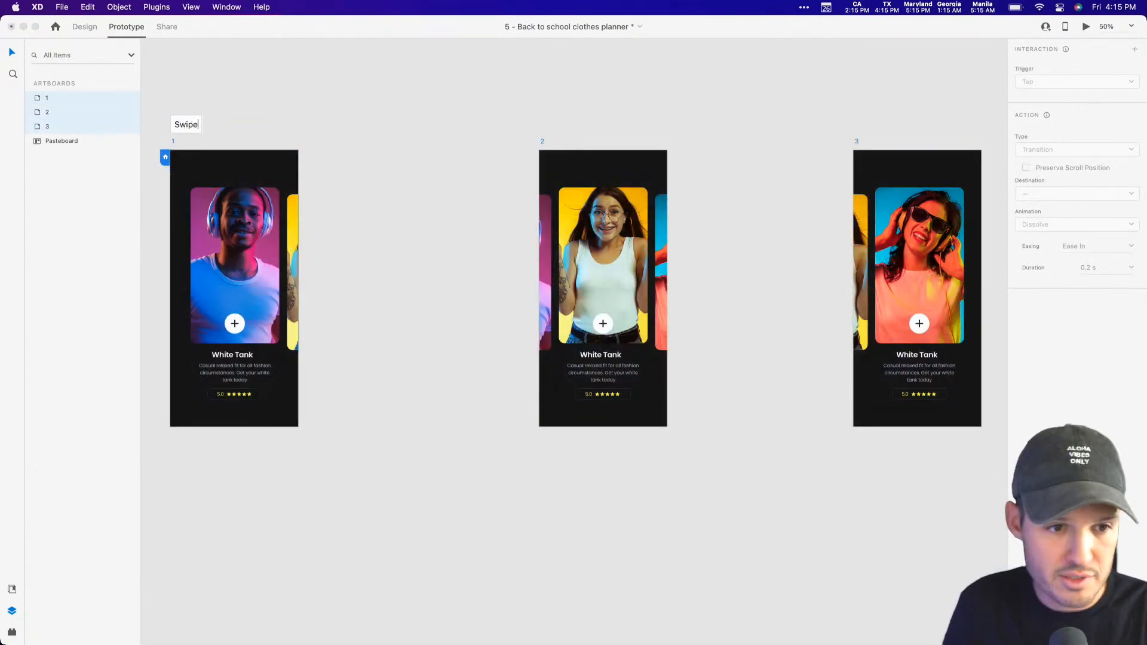
pyautogui.press('Return')
# Preview the prototype and swipe from the headphones card through to the sunglasses card.
pyautogui.click(1086, 27)
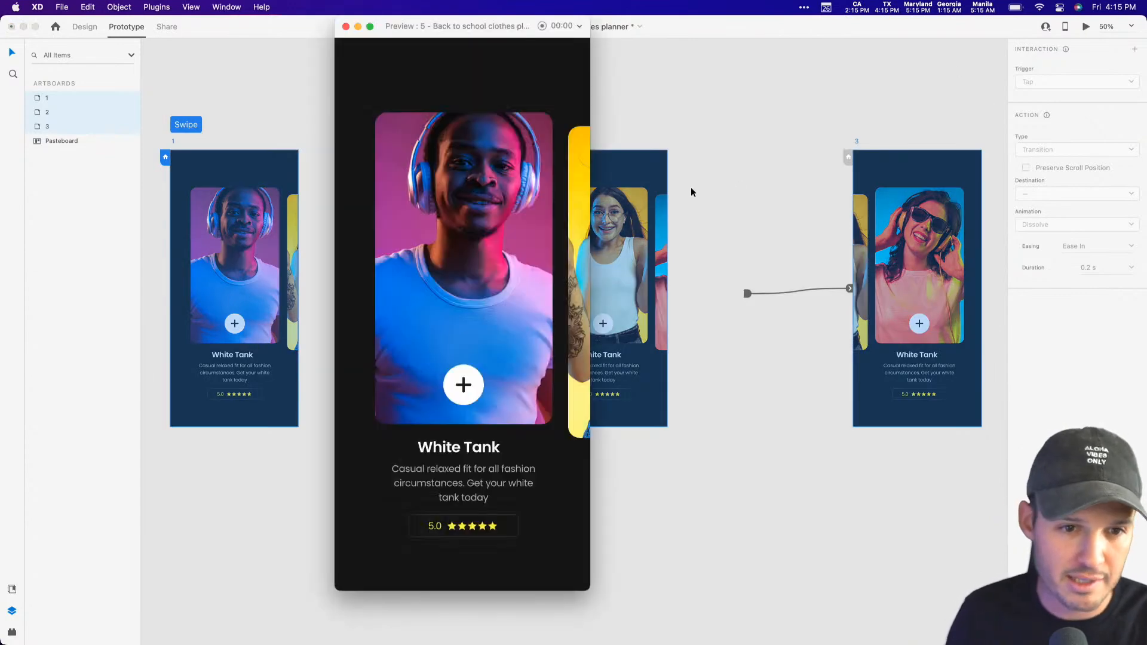
pyautogui.moveTo(511, 228); pyautogui.dragTo(351, 241)
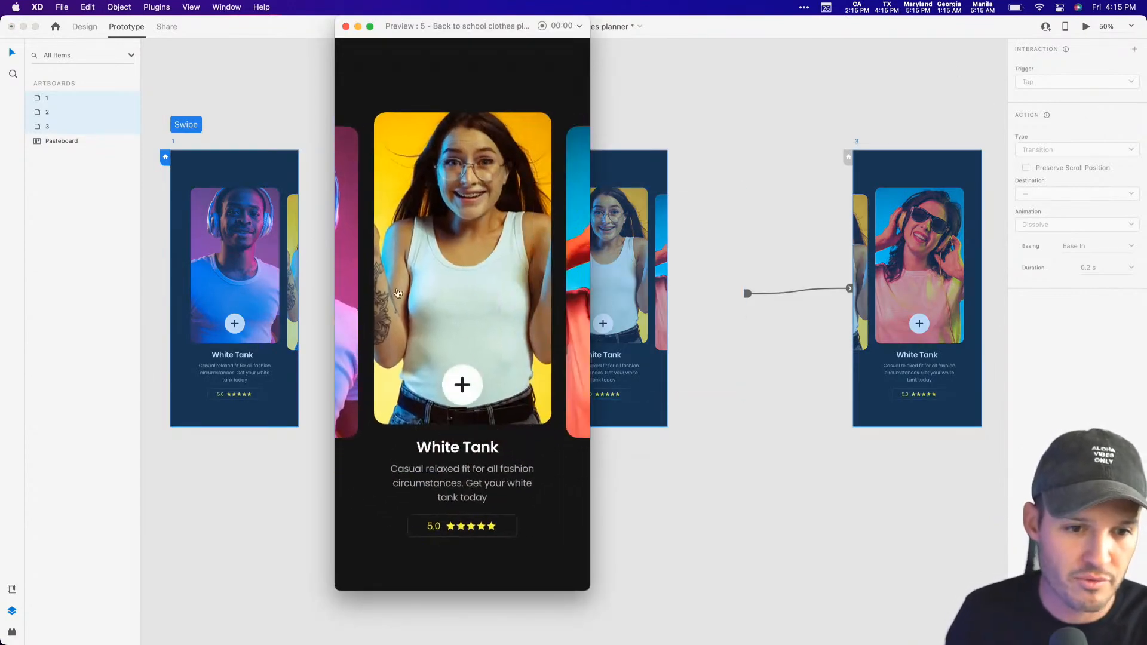
pyautogui.moveTo(527, 270); pyautogui.dragTo(359, 281)
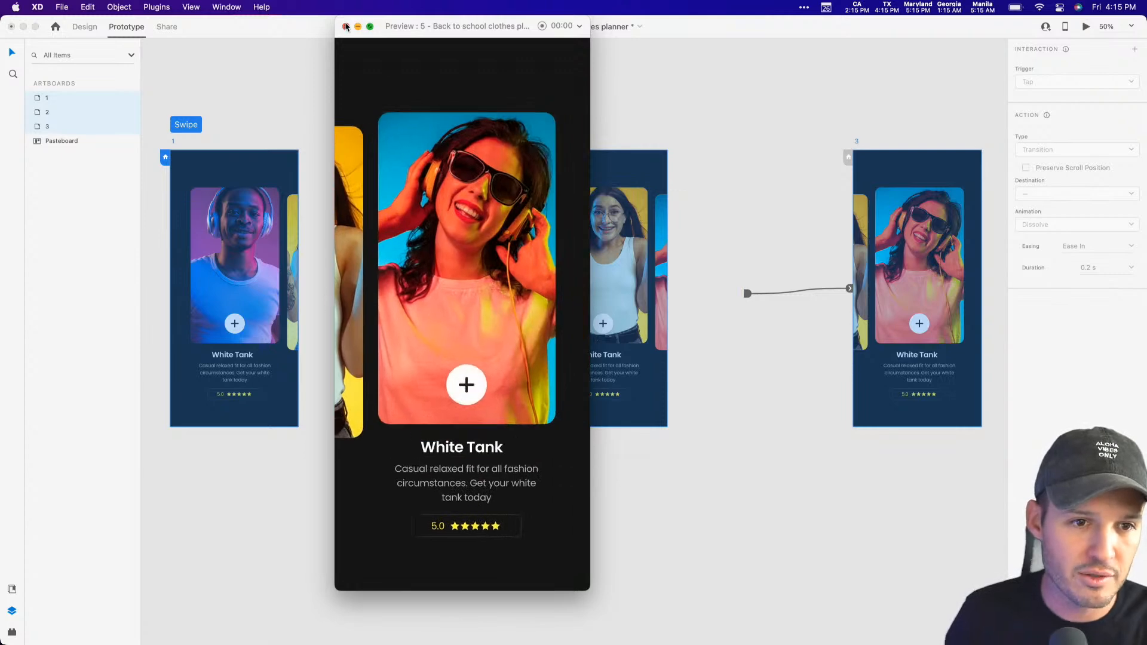
pyautogui.click(346, 26)
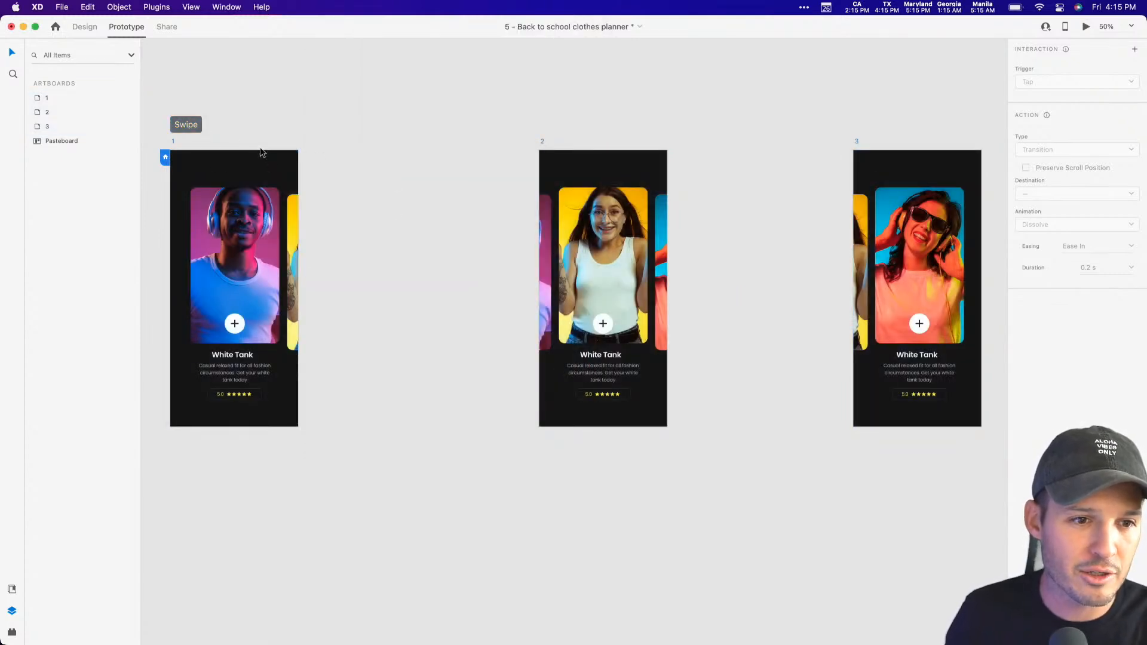
# Review the easing of the artboard 1 link and set the easing of the artboard 2 to 3 link to Snap.
pyautogui.click(175, 144)
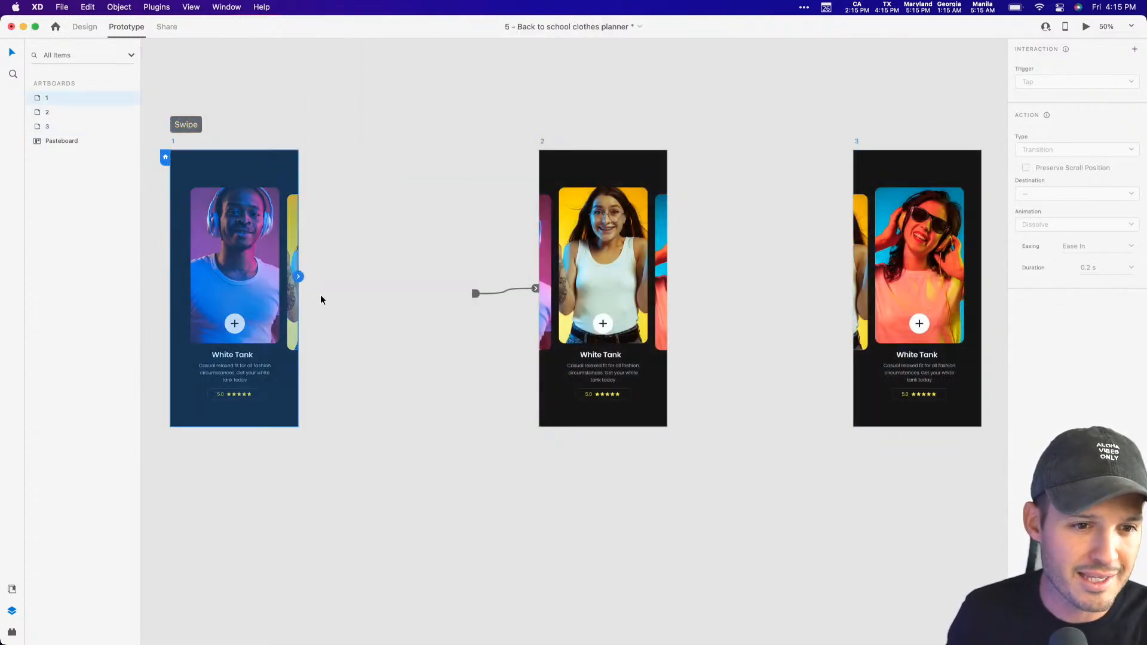
pyautogui.click(252, 247)
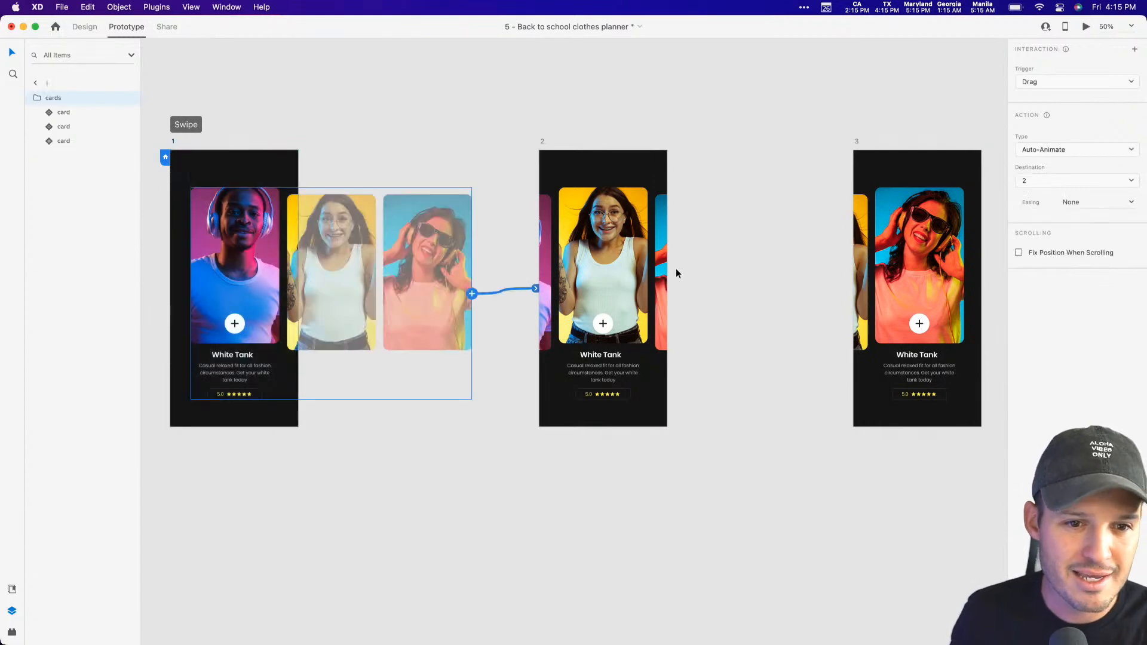
pyautogui.click(1128, 203)
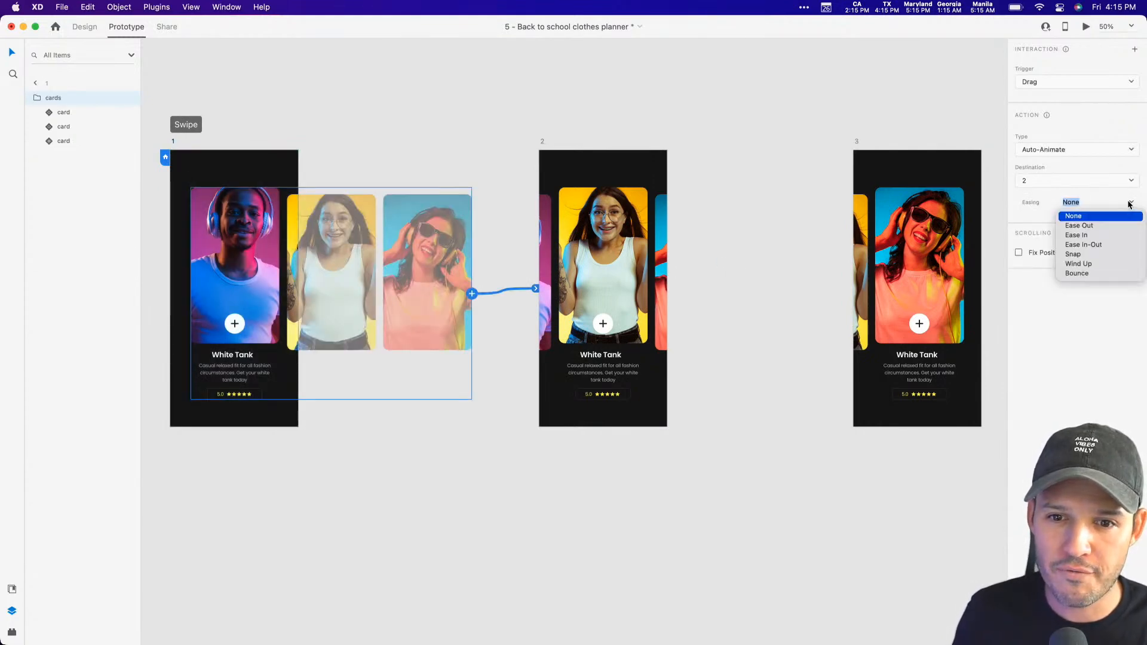
pyautogui.press('Escape')
pyautogui.click(717, 275)
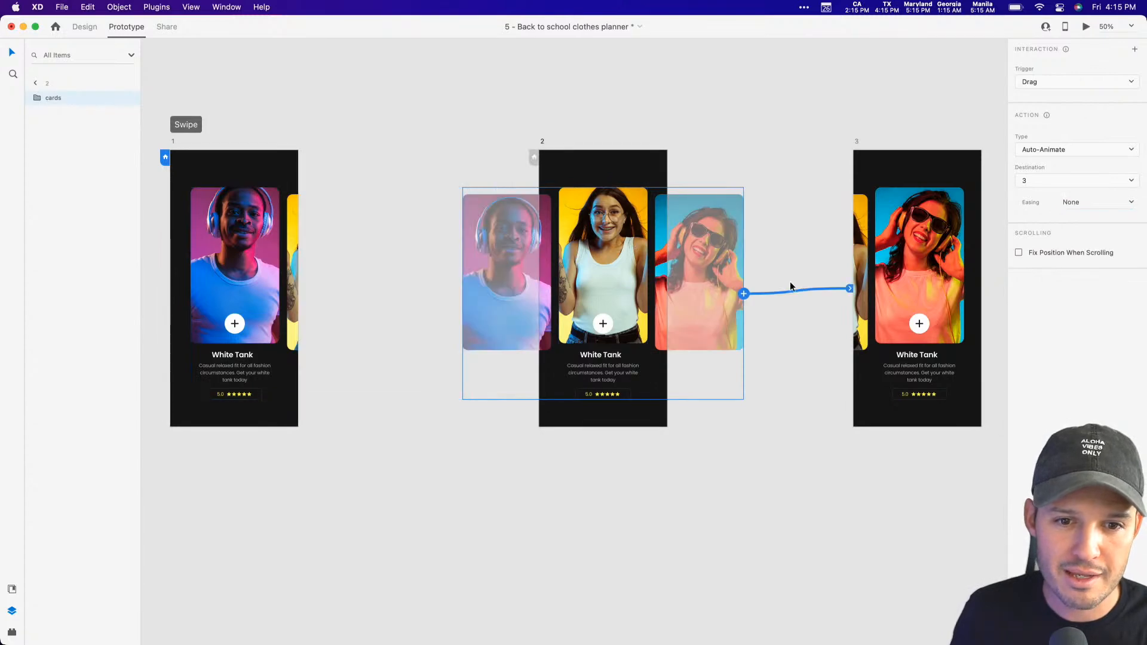
pyautogui.click(1131, 201)
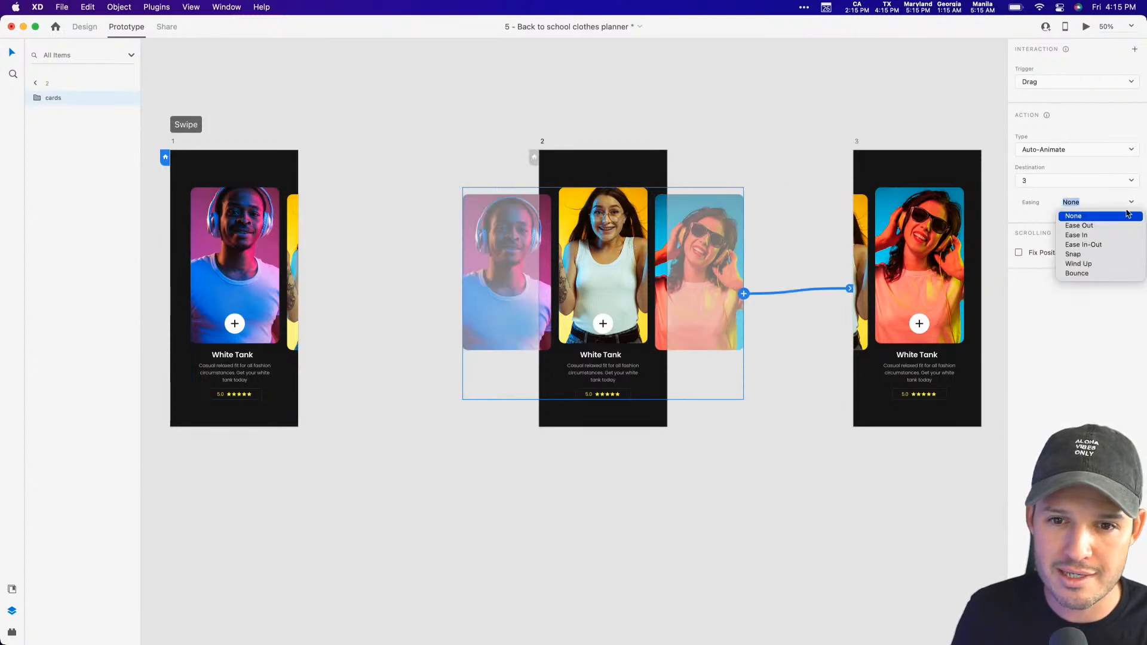
pyautogui.click(1091, 256)
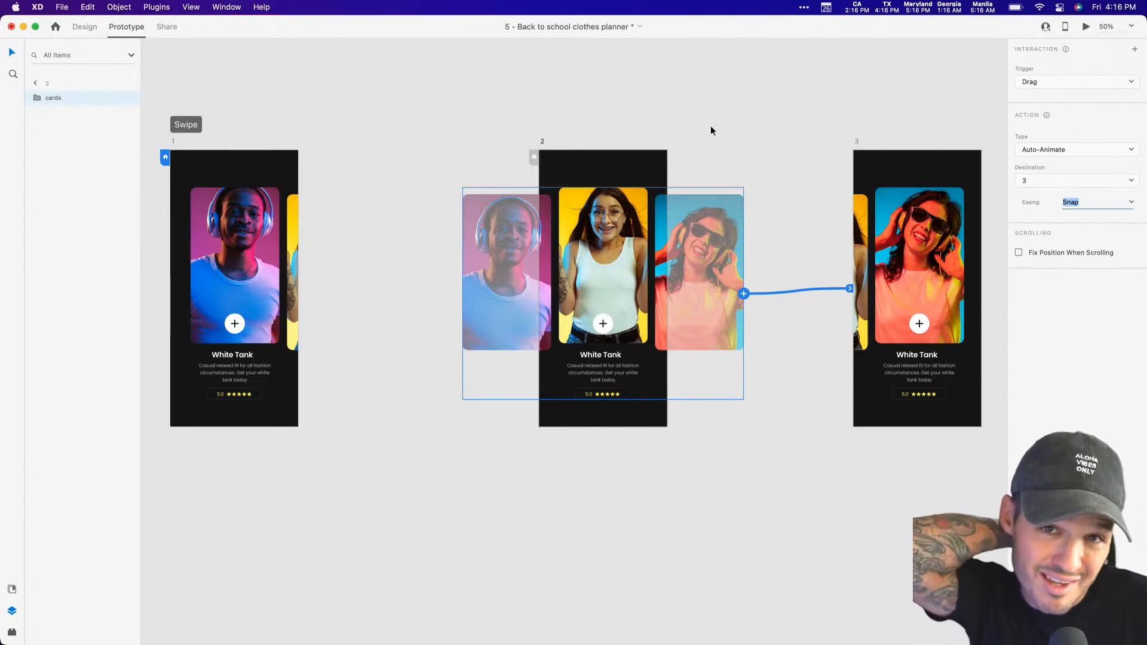
# Link the cards group on artboard 3 back to artboard 2 with a Drag-triggered Auto-Animate and Snap easing.
pyautogui.click(902, 217)
pyautogui.moveTo(964, 294); pyautogui.dragTo(604, 216)
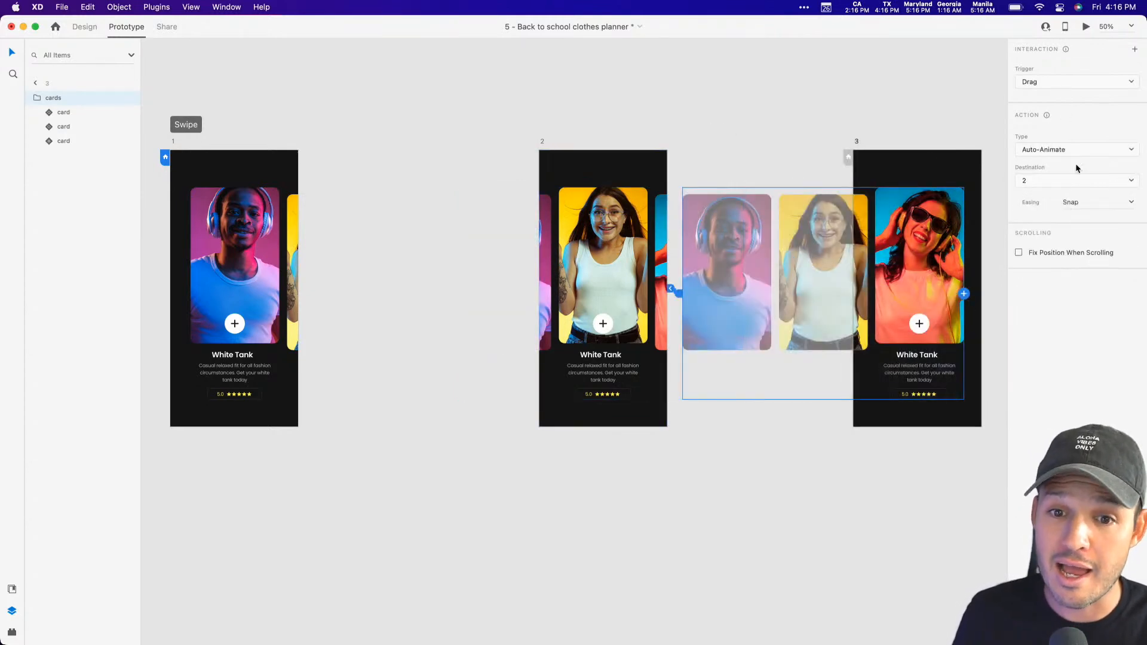
pyautogui.click(585, 218)
pyautogui.moveTo(744, 294); pyautogui.dragTo(263, 250)
pyautogui.click(1045, 82)
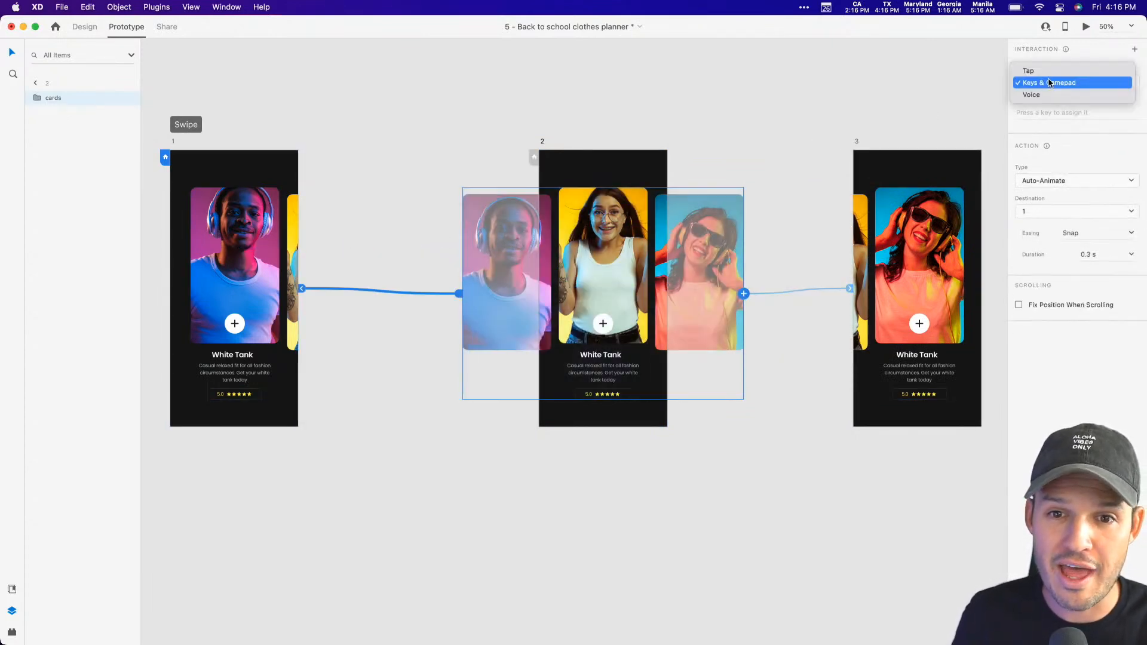
pyautogui.click(732, 88)
pyautogui.press('super+z')
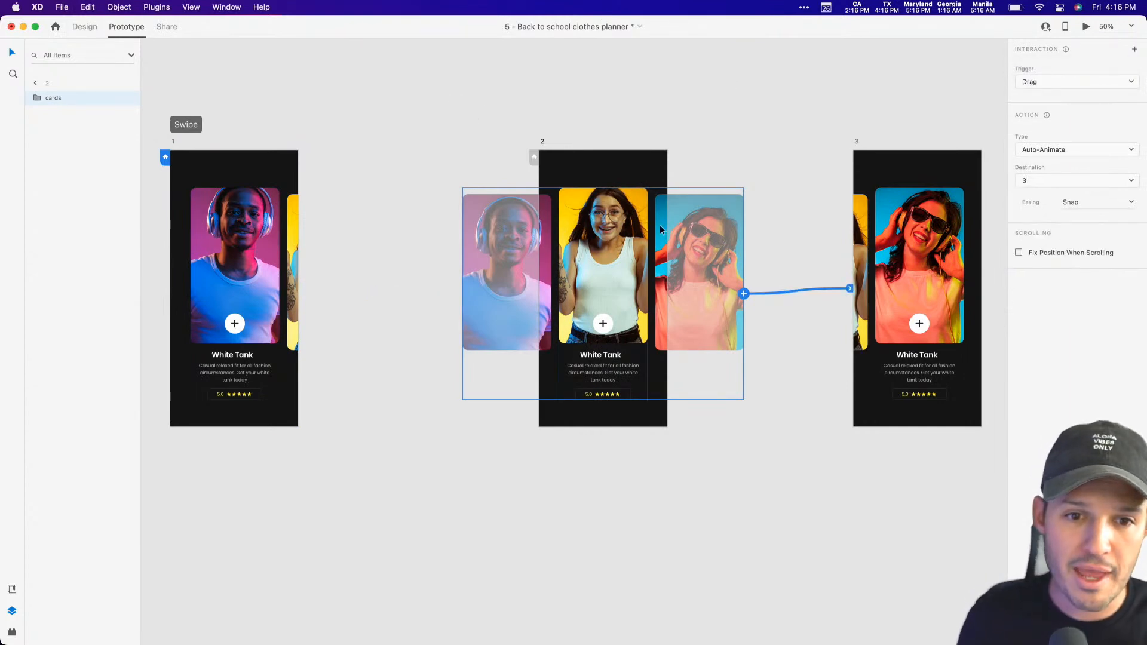
# Link the cards group on artboard 2 back to artboard 1 with a Tap-triggered Auto-Animate, Snap easing and 0.3 s duration.
pyautogui.moveTo(744, 293); pyautogui.dragTo(239, 287)
pyautogui.click(1042, 84)
pyautogui.click(1031, 71)
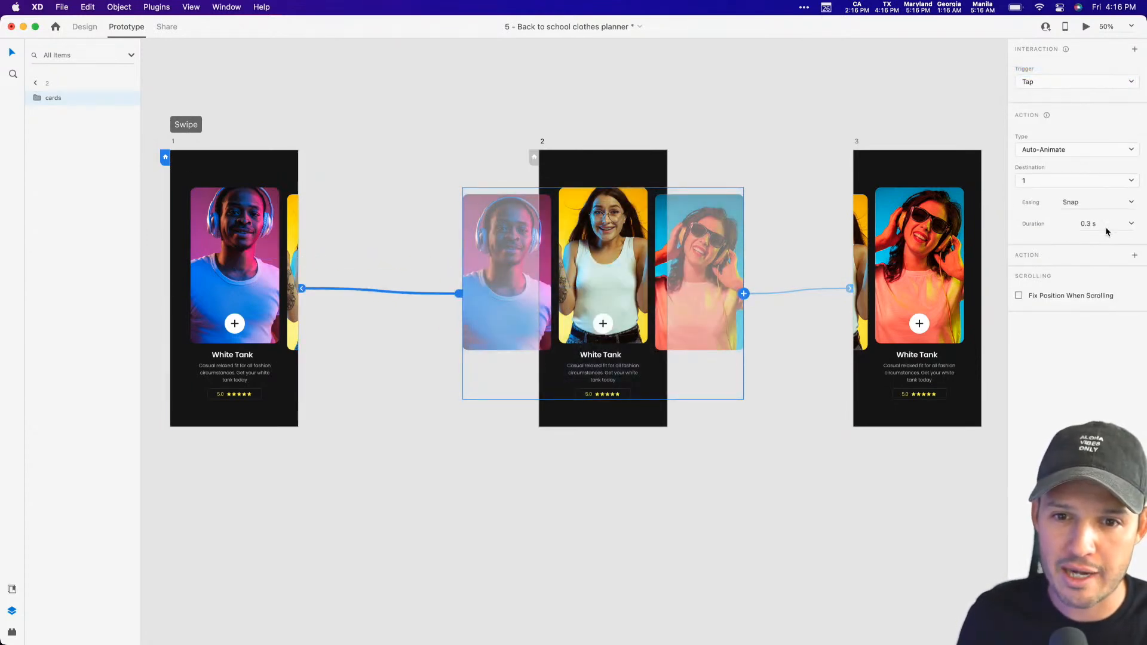
# Preview the prototype from artboard 1, test swiping and tapping between the headphones and white tank cards, and close the preview.
pyautogui.click(174, 145)
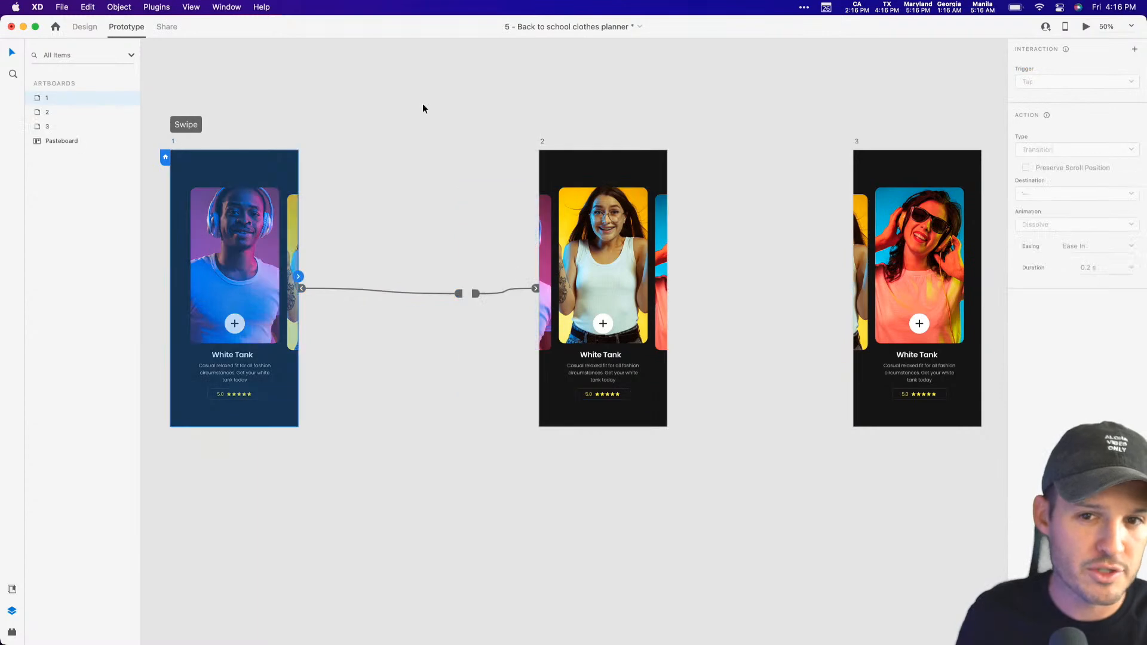
pyautogui.click(1085, 28)
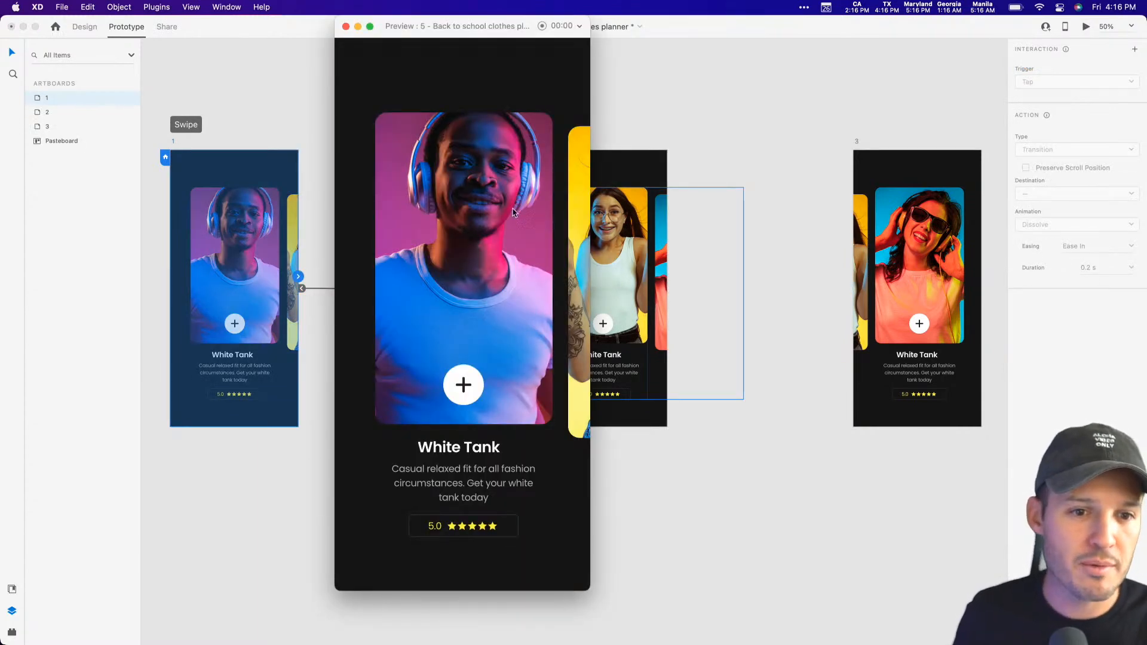
pyautogui.moveTo(484, 240); pyautogui.dragTo(371, 254)
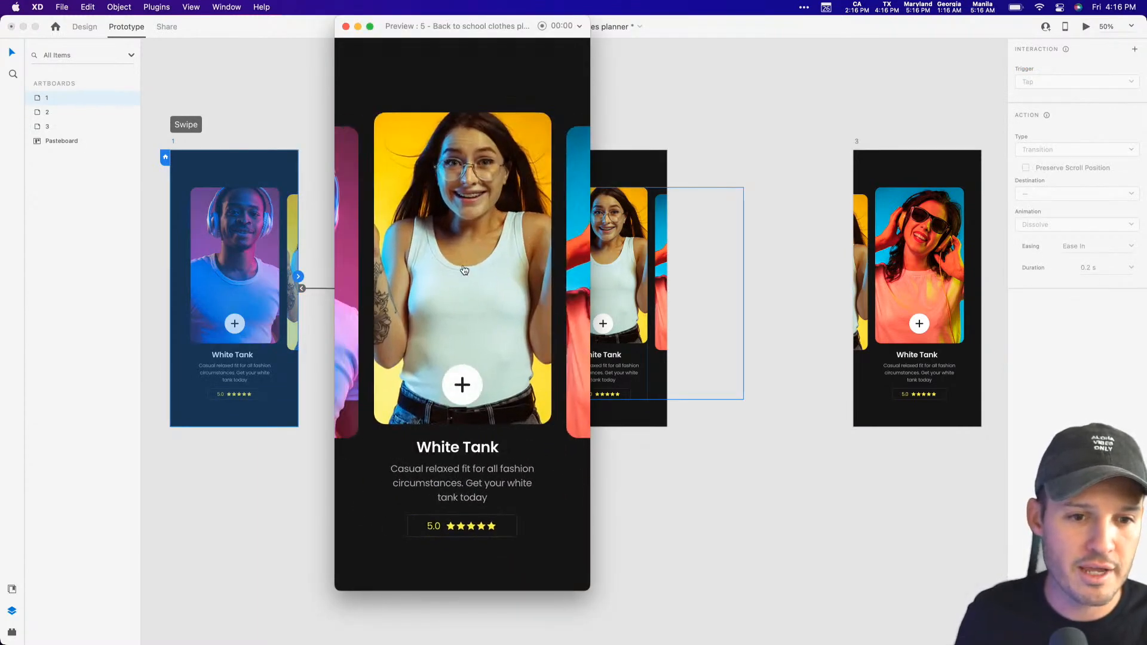
pyautogui.moveTo(503, 254); pyautogui.dragTo(691, 379)
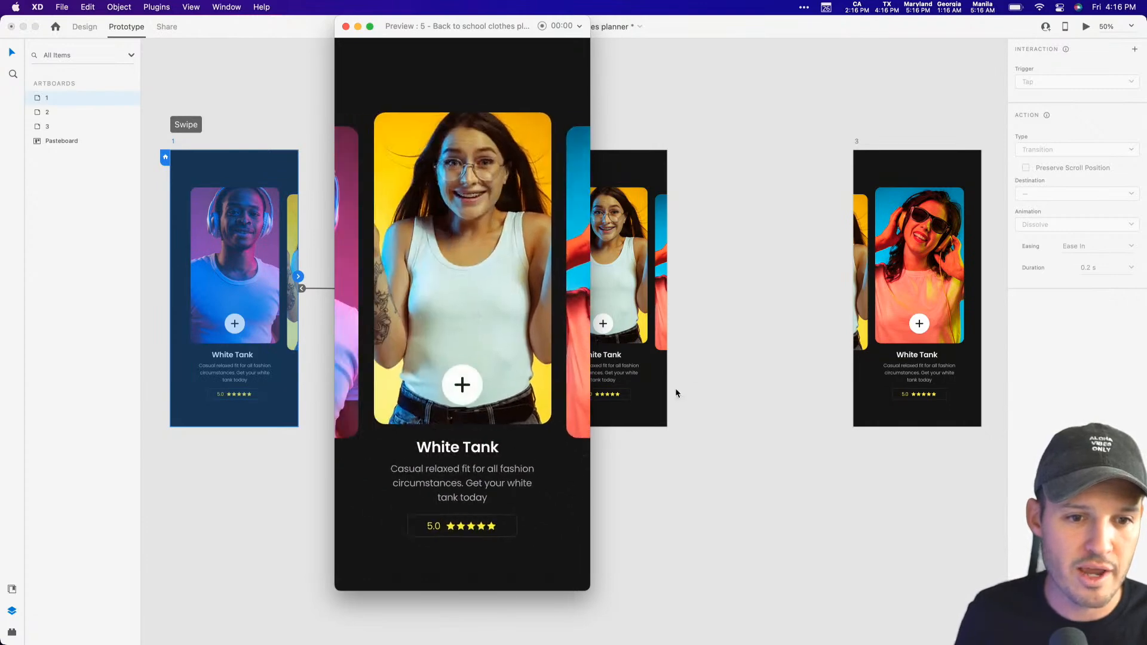
pyautogui.moveTo(452, 283); pyautogui.dragTo(462, 307)
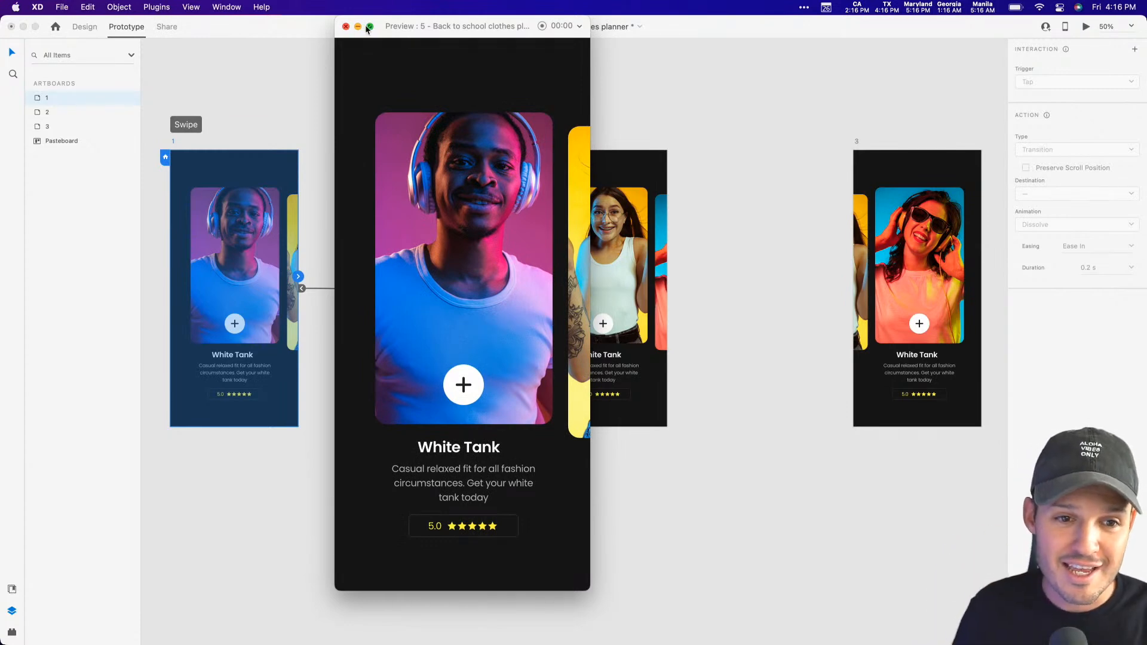
pyautogui.moveTo(509, 256); pyautogui.dragTo(367, 250)
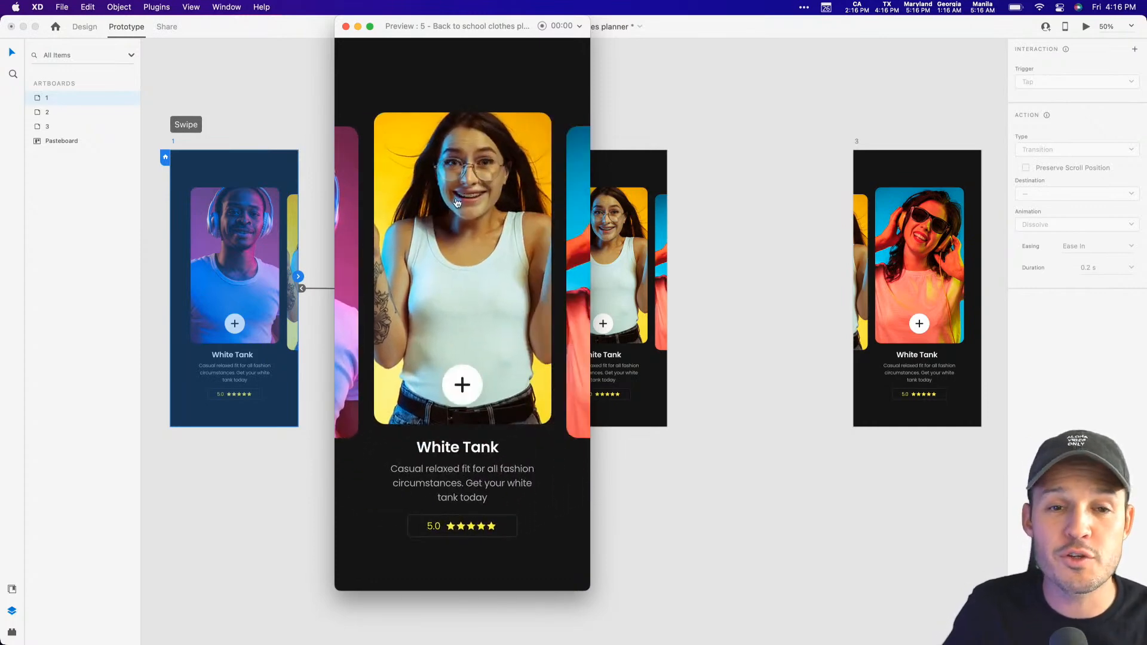
pyautogui.click(458, 203)
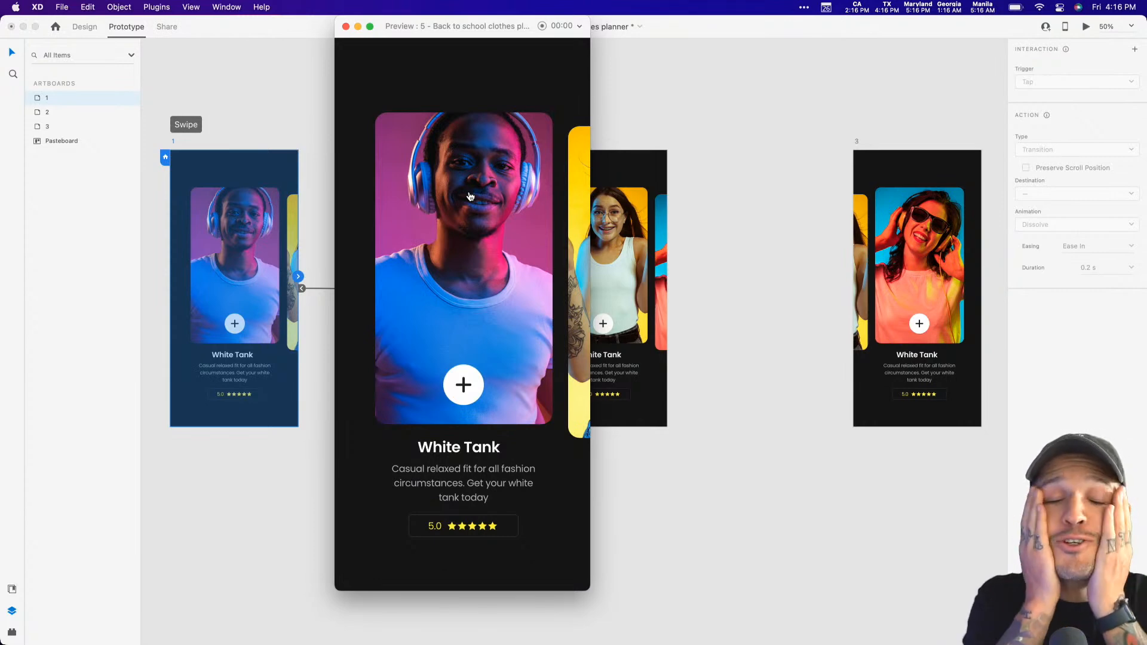
pyautogui.click(346, 26)
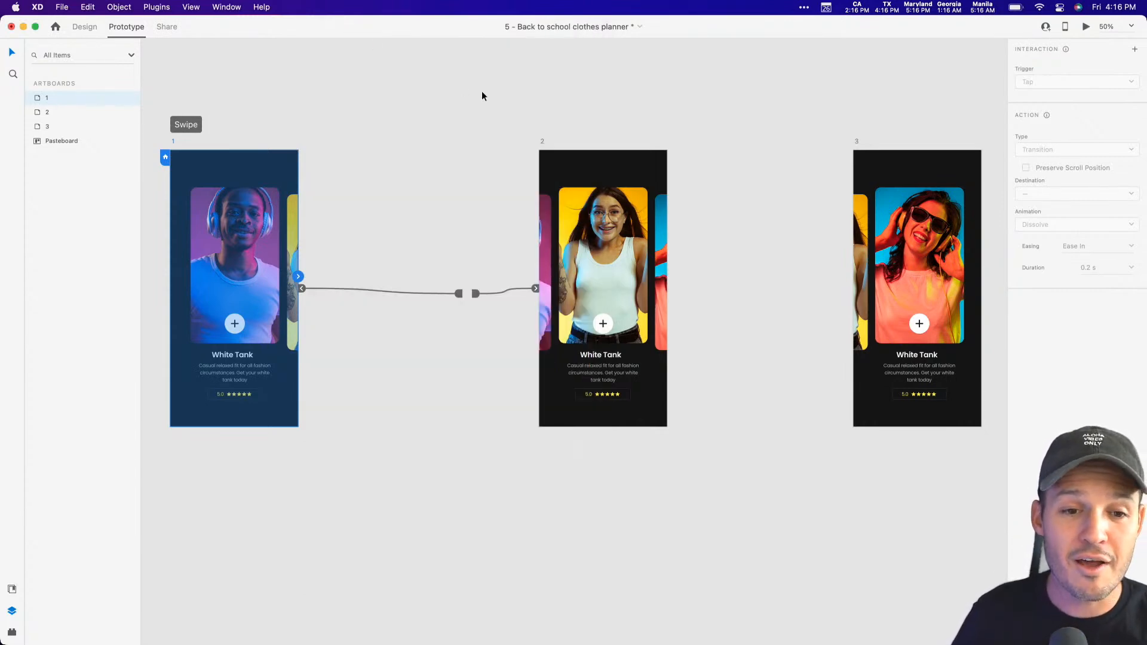
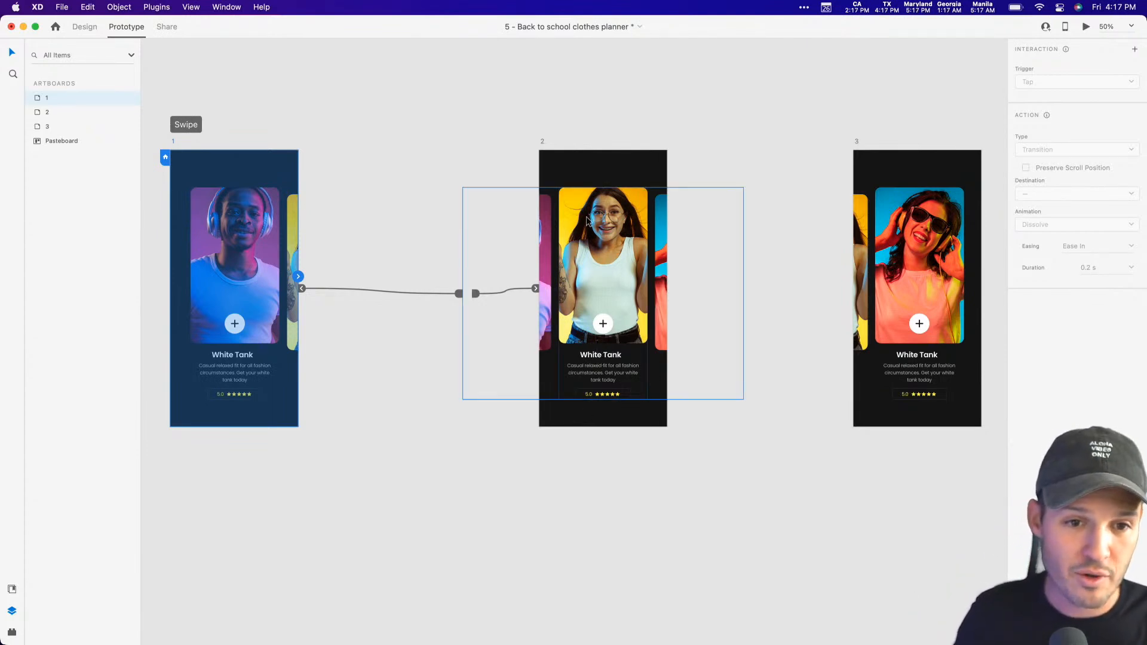
# In the design view, copy the white tank card inside artboard 2's cards group onto the empty pasteboard above the artboard.
pyautogui.click(607, 212)
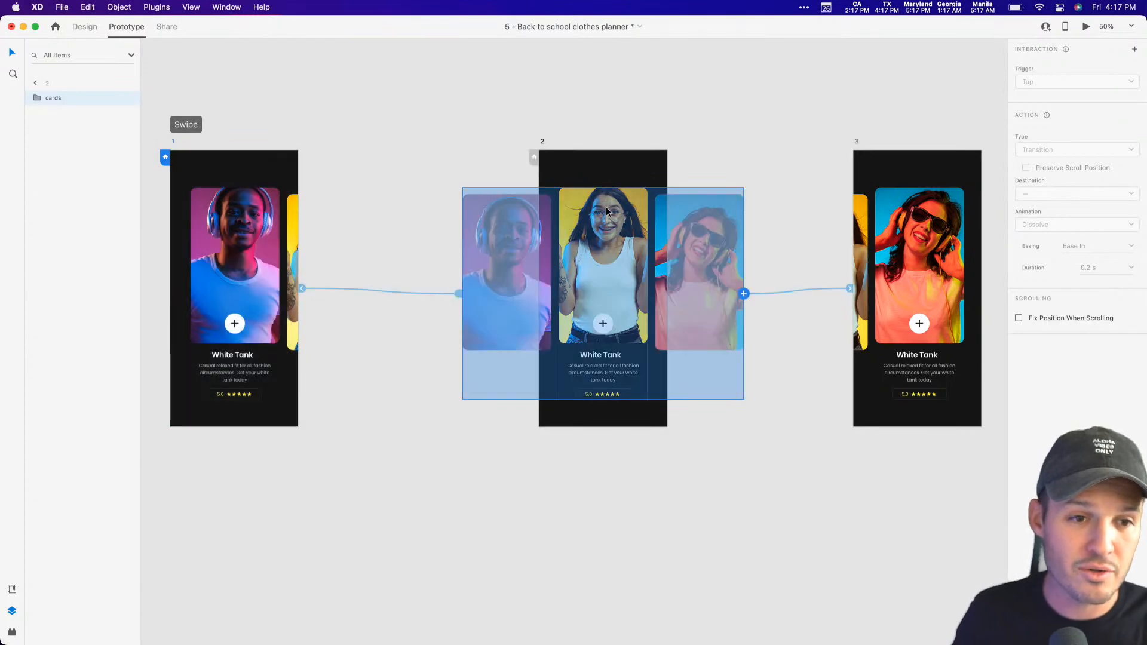
pyautogui.click(84, 27)
pyautogui.scroll(5, 617, 197)
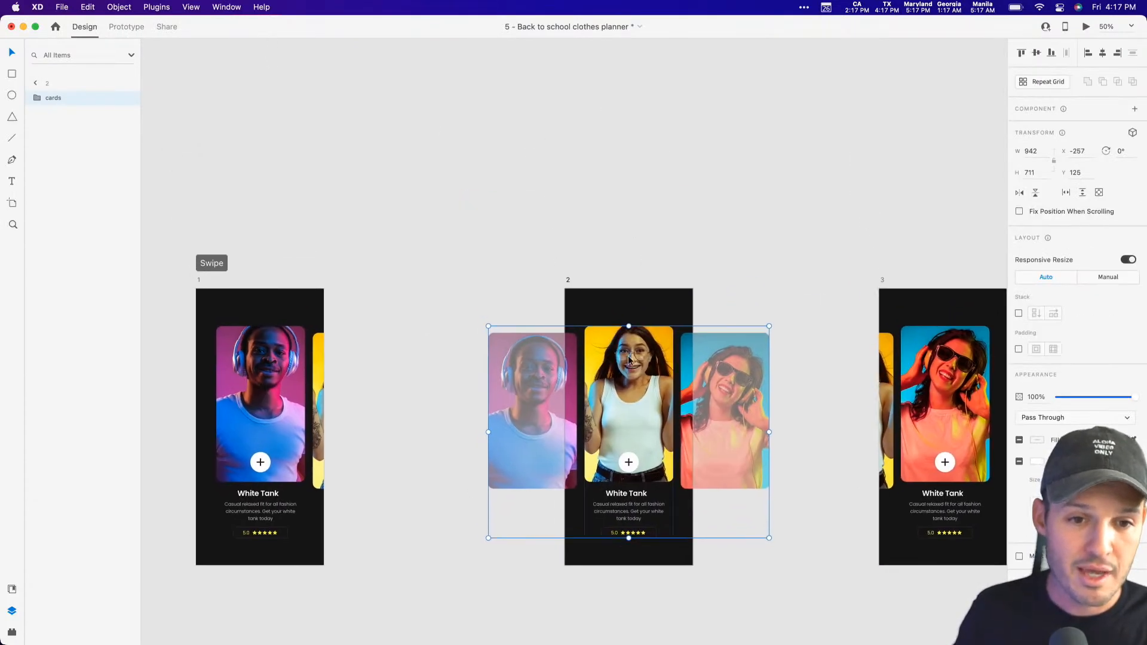
pyautogui.doubleClick(628, 359)
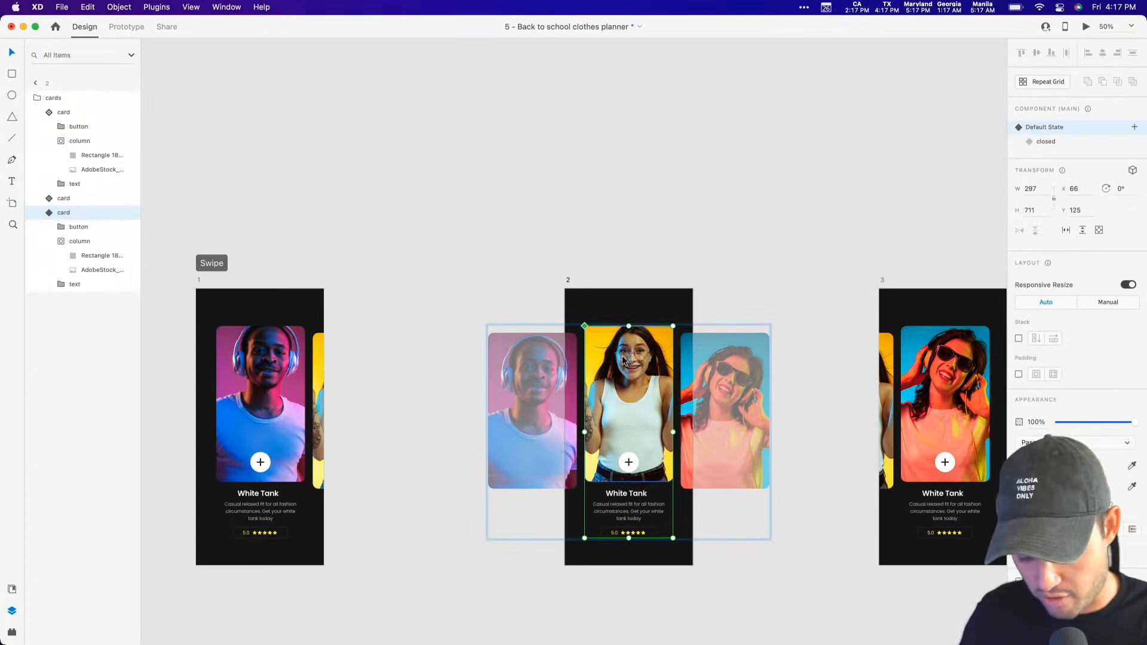
pyautogui.click(491, 154)
pyautogui.scroll(5, 491, 154)
pyautogui.press('super+z')
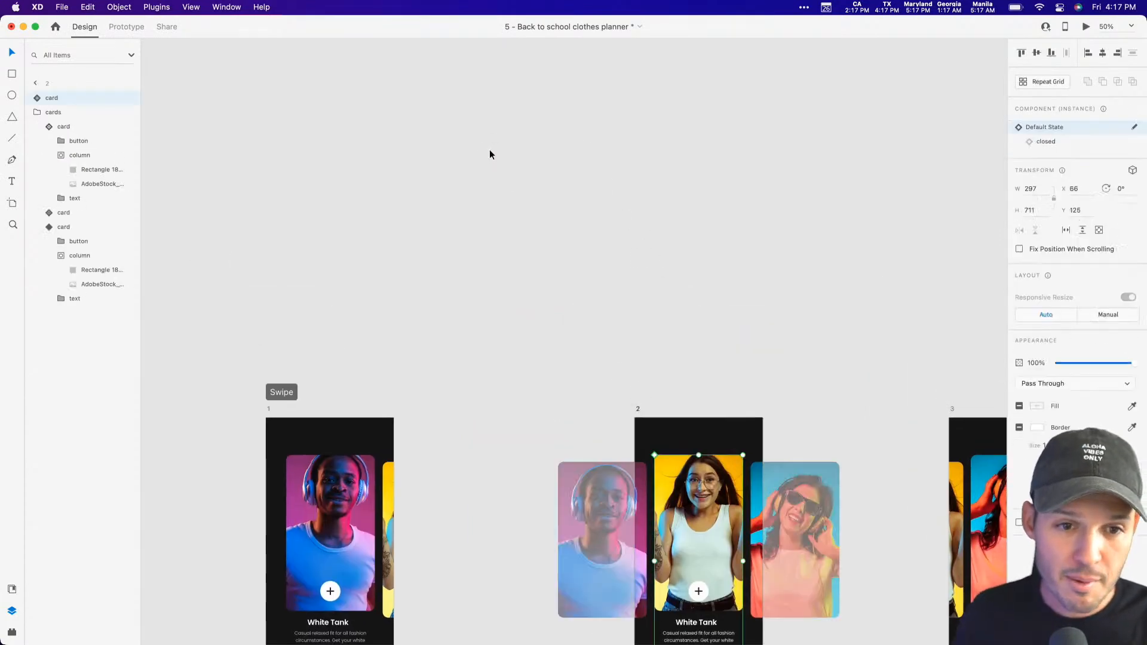
pyautogui.moveTo(735, 467); pyautogui.dragTo(654, 156)
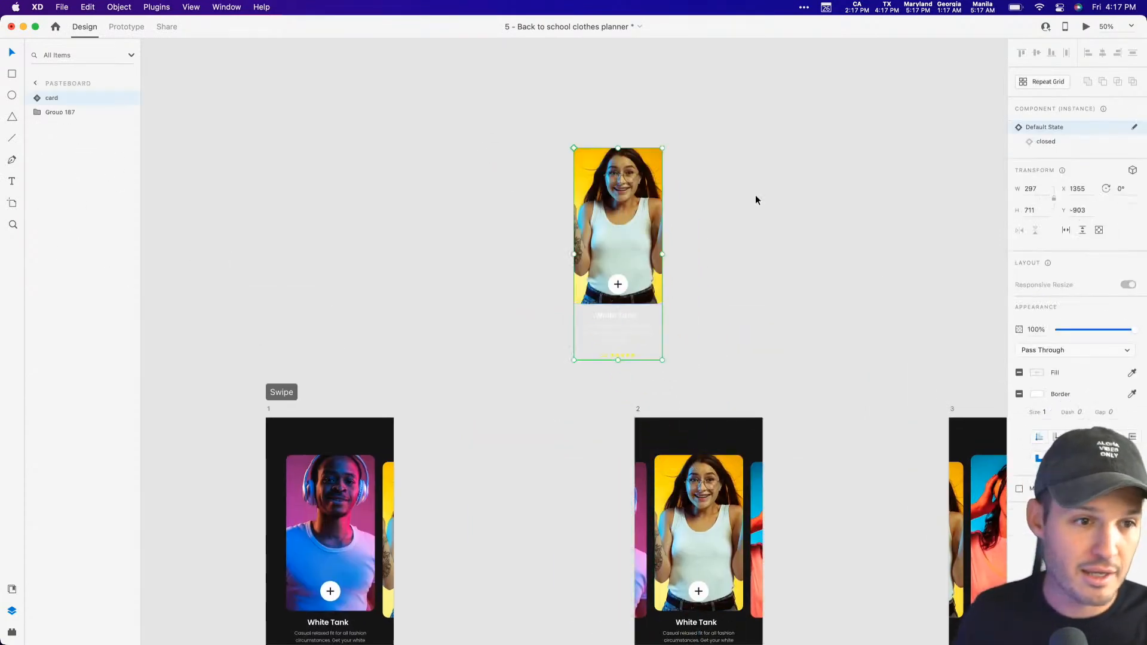
# Ungroup the copied card component and delete its text and plus button, keeping only the masked photo.
pyautogui.scroll(-5, 735, 179)
pyautogui.scroll(3, 689, 205)
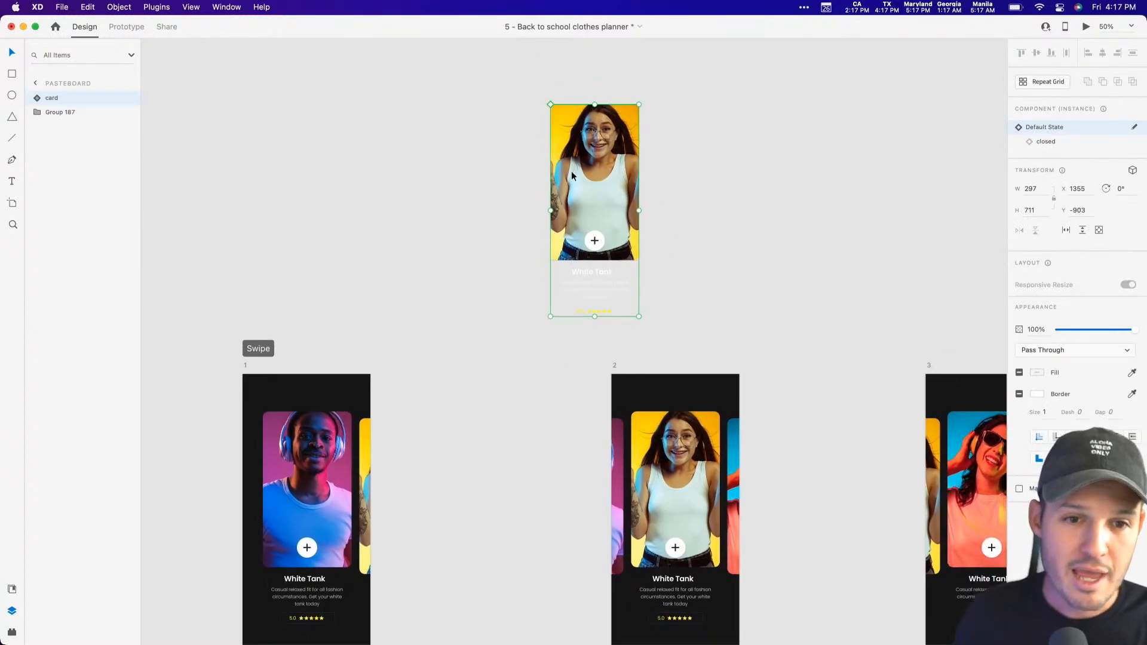
pyautogui.rightClick(589, 154)
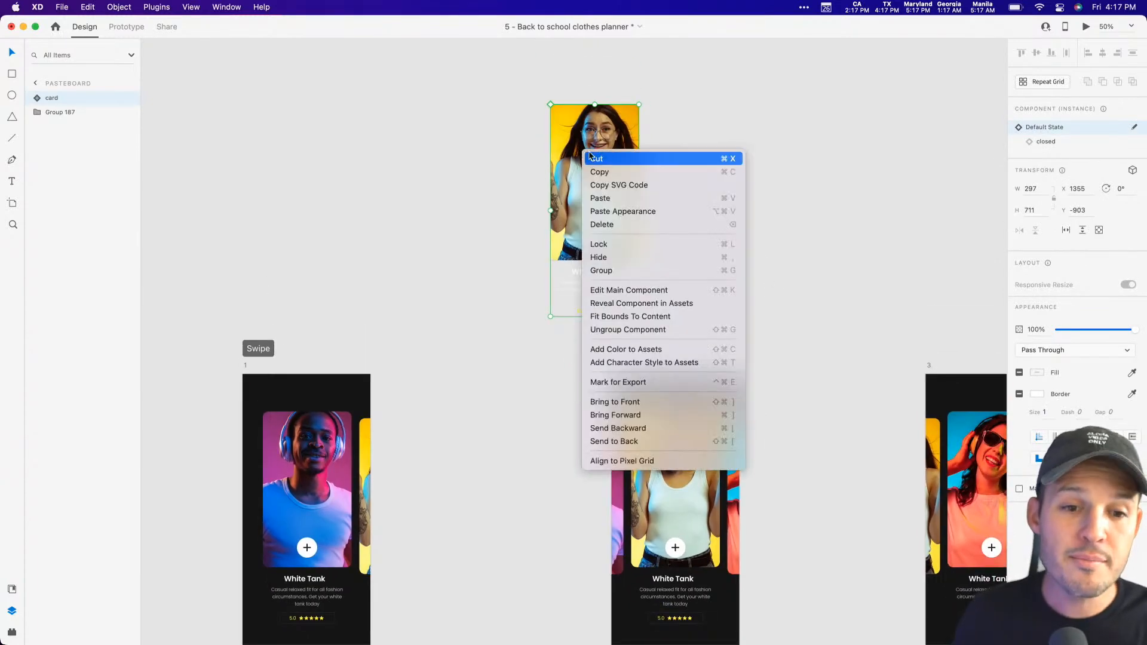
pyautogui.click(669, 329)
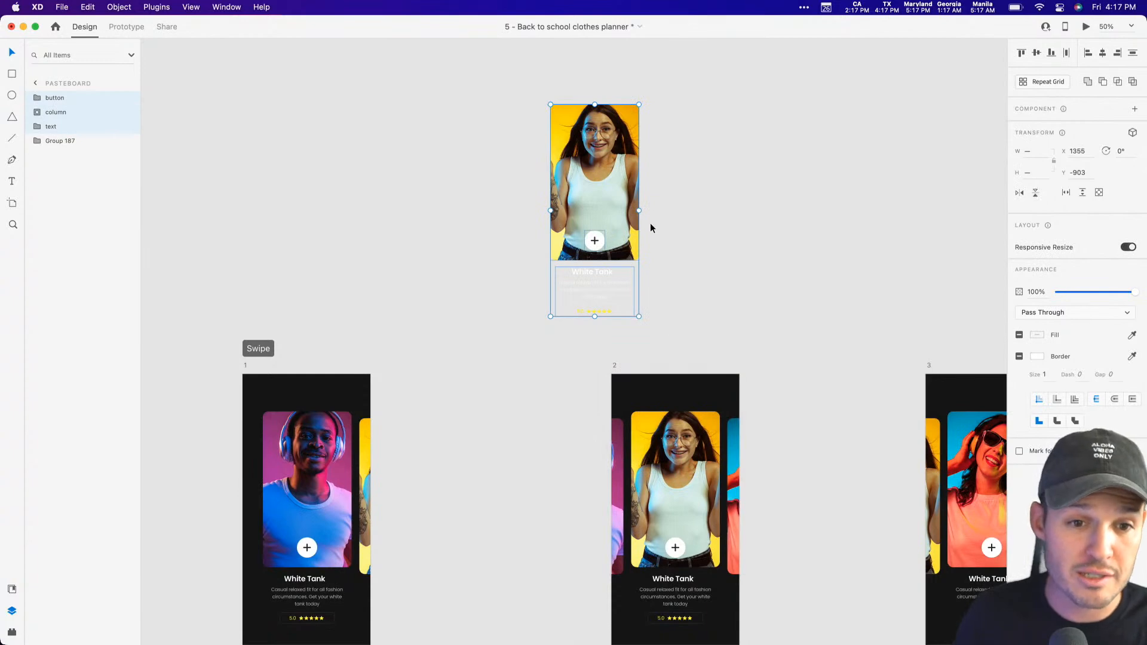
pyautogui.click(612, 286)
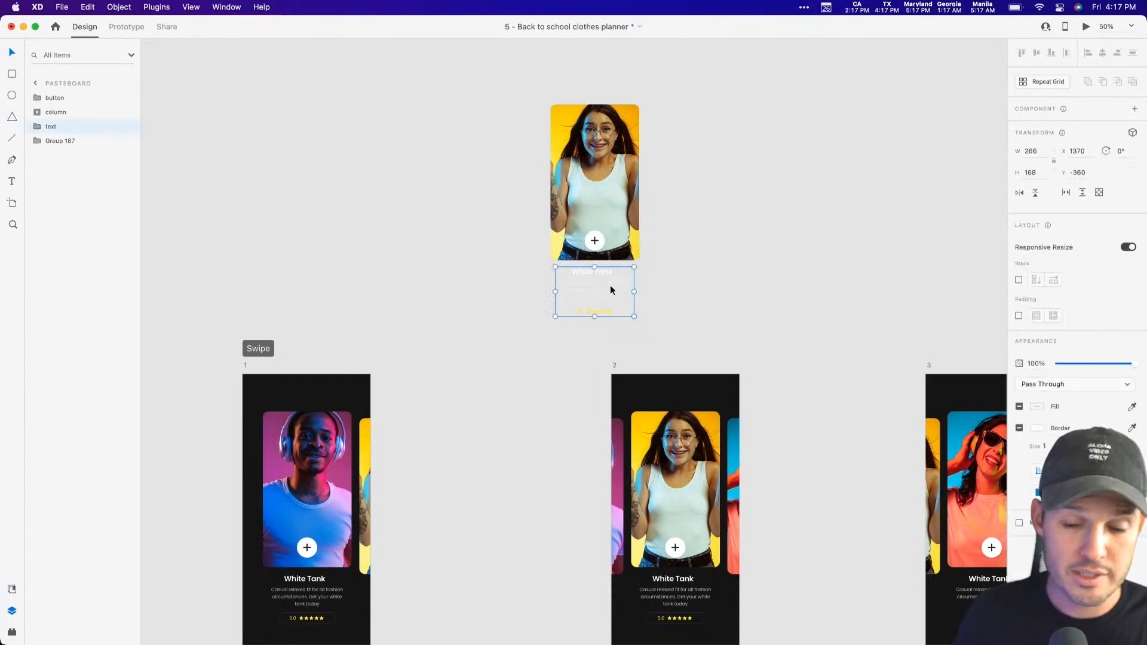
pyautogui.press('Delete')
pyautogui.click(599, 241)
pyautogui.press('Delete')
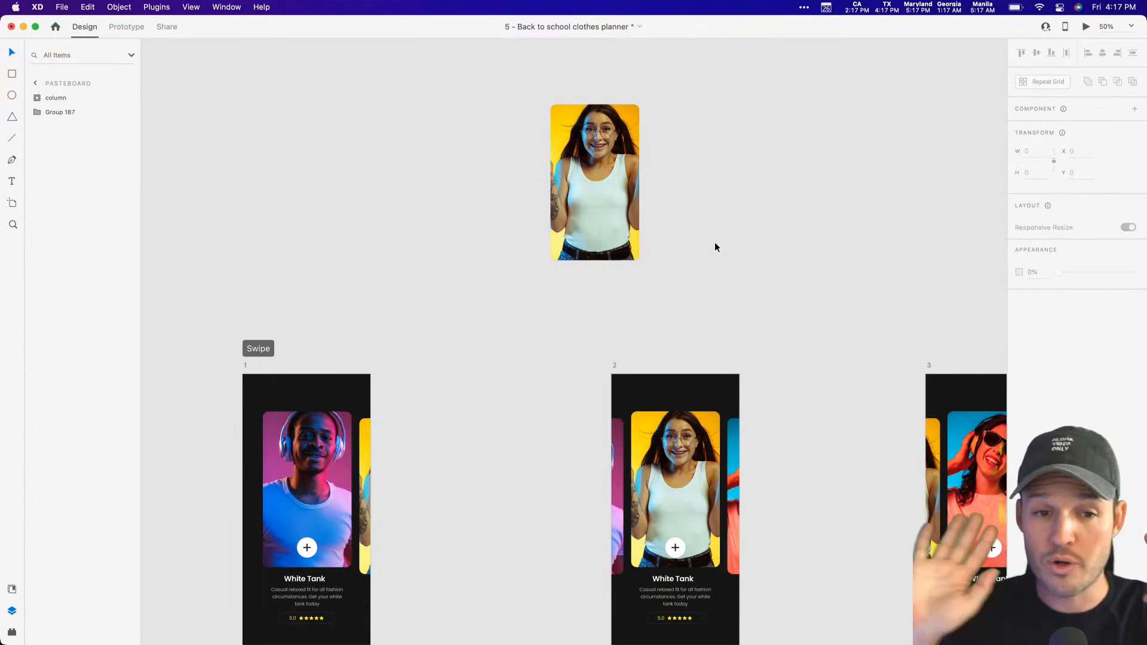
# Move the masked photo column below artboard 2, aligned with the artboard's left edge at X 1559, Y 964.
pyautogui.click(596, 208)
pyautogui.click(38, 102)
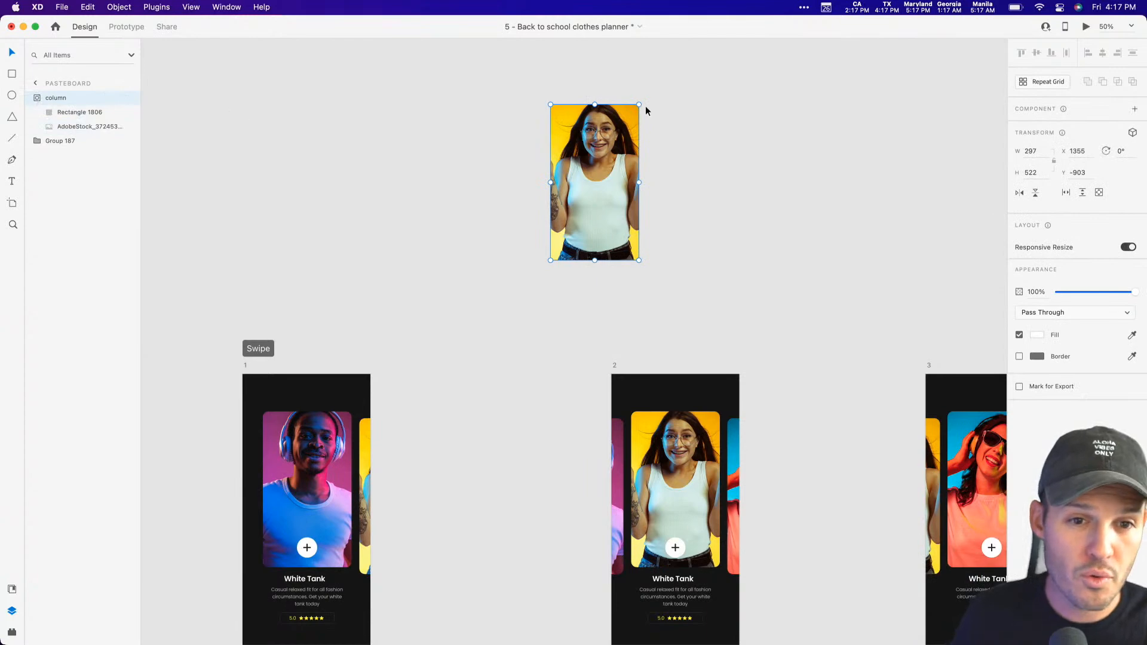
pyautogui.scroll(-3, 668, 251)
pyautogui.hscroll(2, 668, 251)
pyautogui.moveTo(559, 106)
pyautogui.mouseDown()
pyautogui.moveTo(543, 642)
pyautogui.moveTo(618, 564)
pyautogui.moveTo(512, 297)
pyautogui.mouseUp()
pyautogui.scroll(-3, 610, 520)
# Crop the photo's mask rectangle from below and slightly from above to a thin horizontal strip across the woman's face.
pyautogui.press('z')
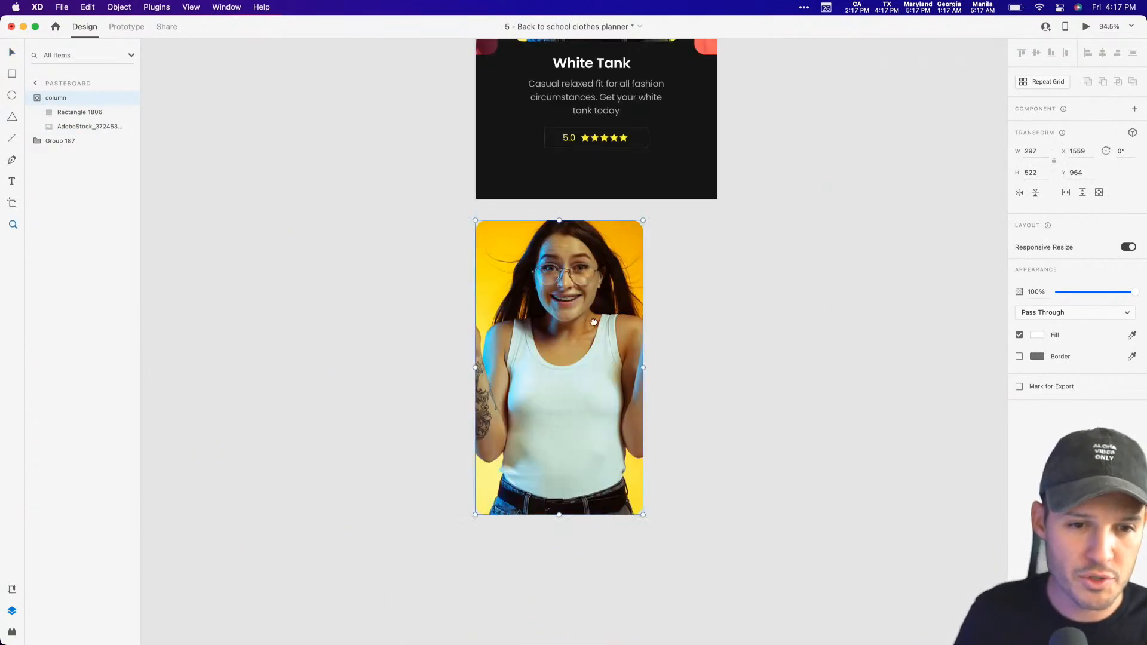
pyautogui.scroll(2, 534, 370)
pyautogui.hscroll(2, 534, 370)
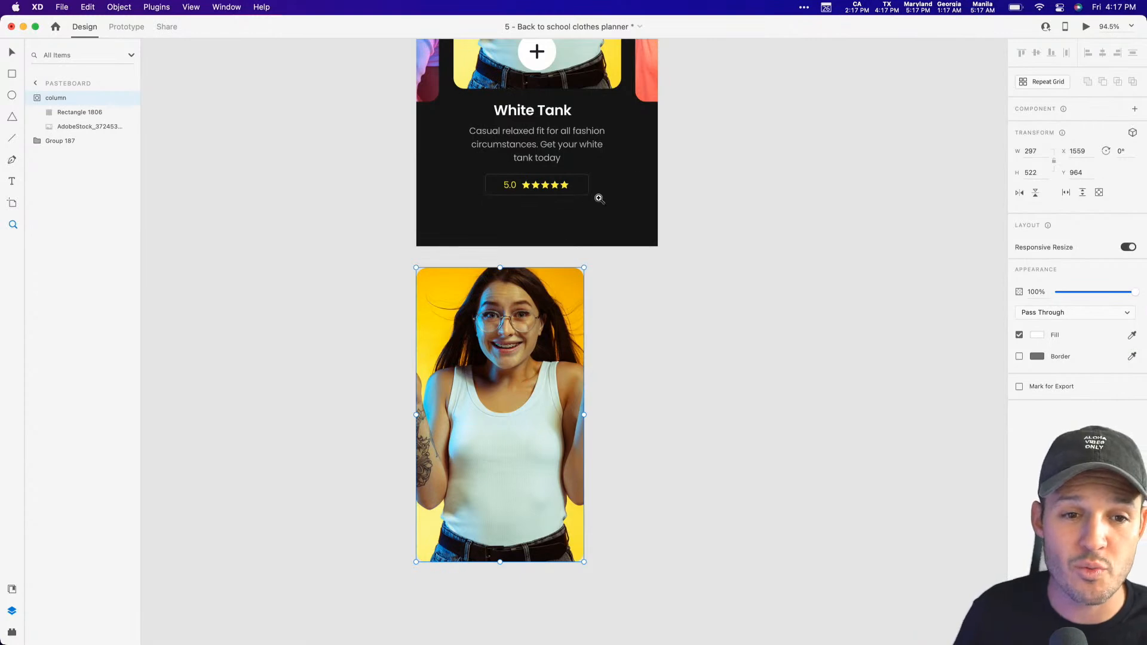
pyautogui.moveTo(819, 491); pyautogui.dragTo(790, 350)
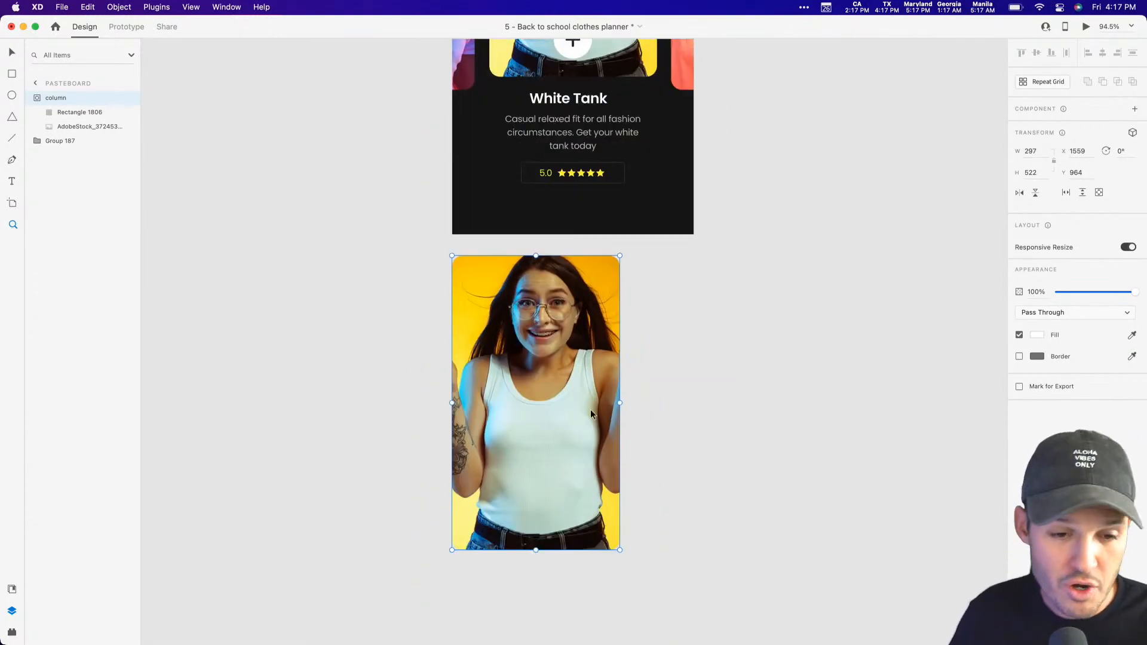
pyautogui.press('super+z')
pyautogui.press('super+shift+z')
pyautogui.click(78, 112)
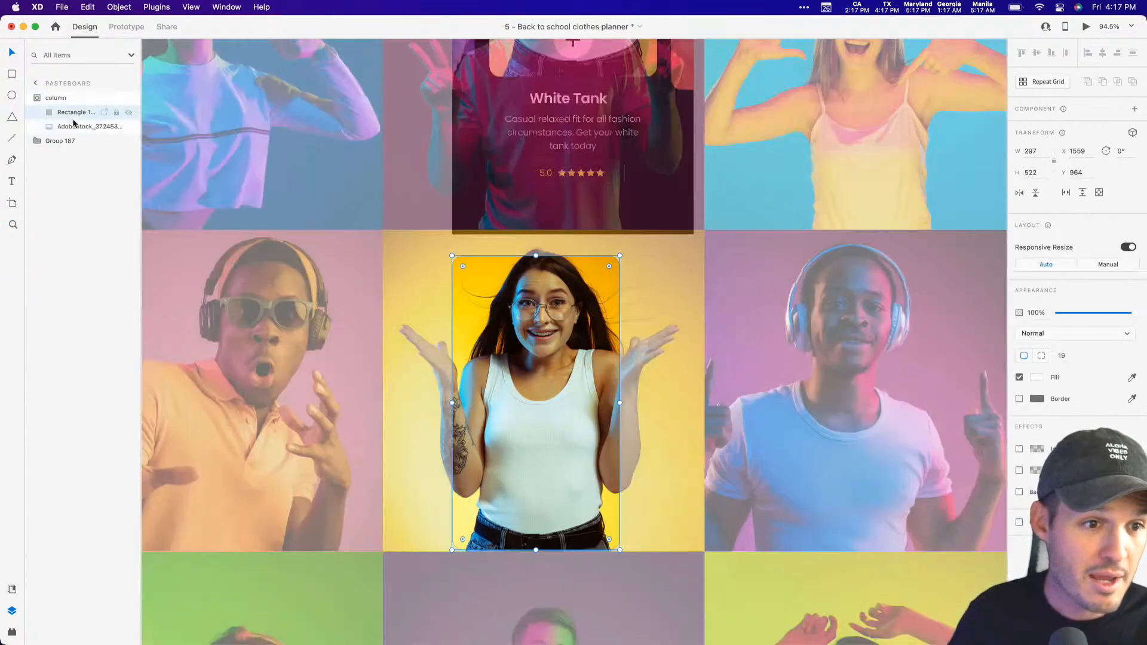
pyautogui.moveTo(536, 549); pyautogui.dragTo(544, 312)
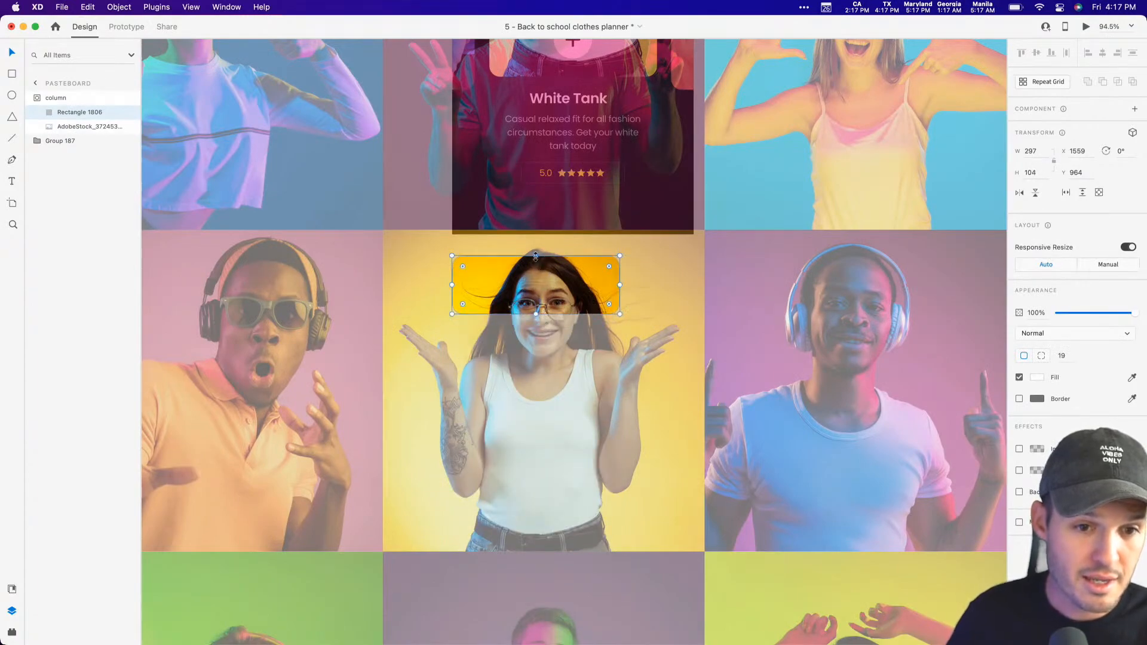
pyautogui.moveTo(535, 257); pyautogui.dragTo(535, 268)
# Scale the stock image inside the mask to about 3502 × 1270 and reposition it so the woman's face and hands fill the strip.
pyautogui.click(75, 131)
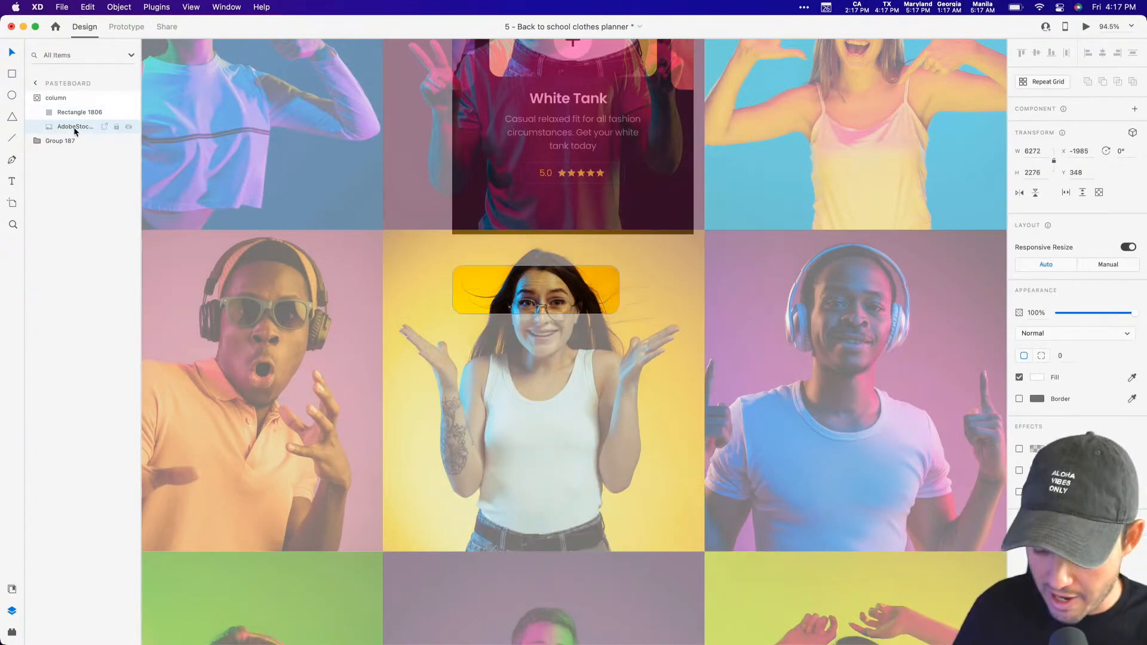
pyautogui.press('super+3')
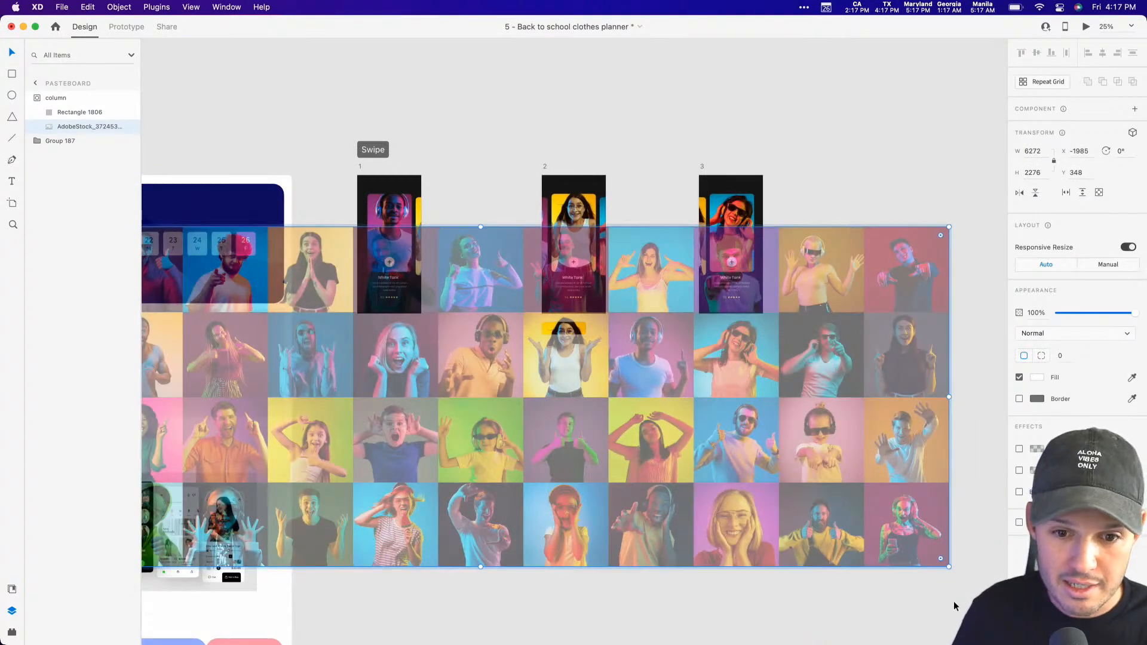
pyautogui.moveTo(949, 567); pyautogui.dragTo(742, 495)
pyautogui.moveTo(522, 439); pyautogui.dragTo(559, 402)
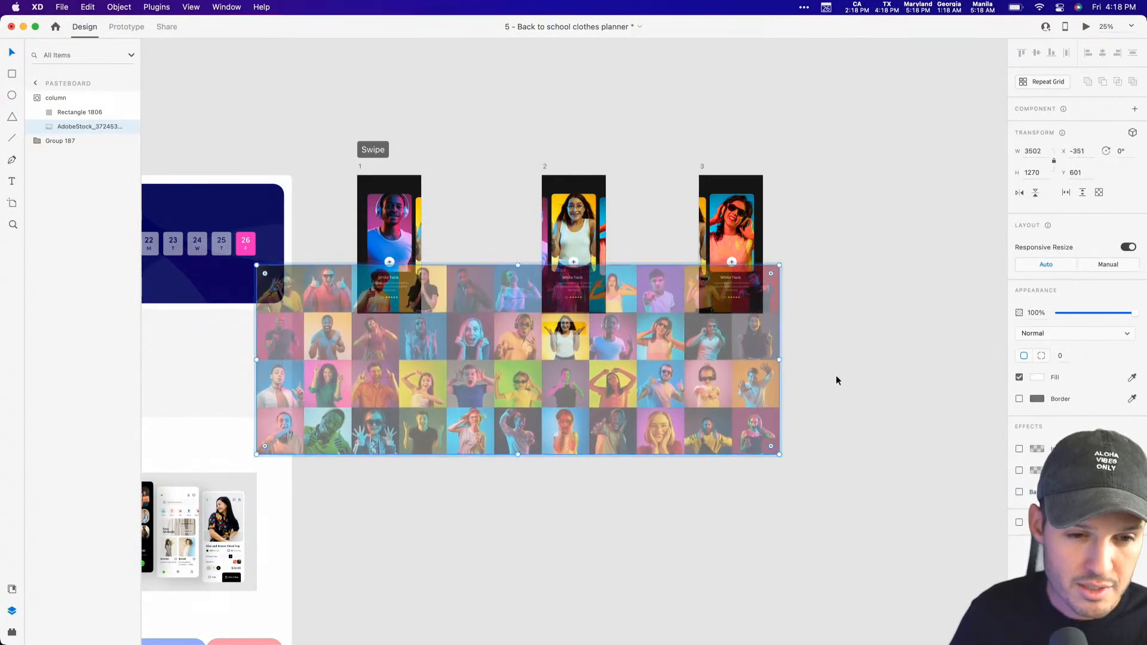
pyautogui.click(830, 377)
# Scale the photo strip down to about 137 × 40 and remove its mask rectangle's corner rounding.
pyautogui.press('z')
pyautogui.moveTo(622, 351); pyautogui.dragTo(495, 298)
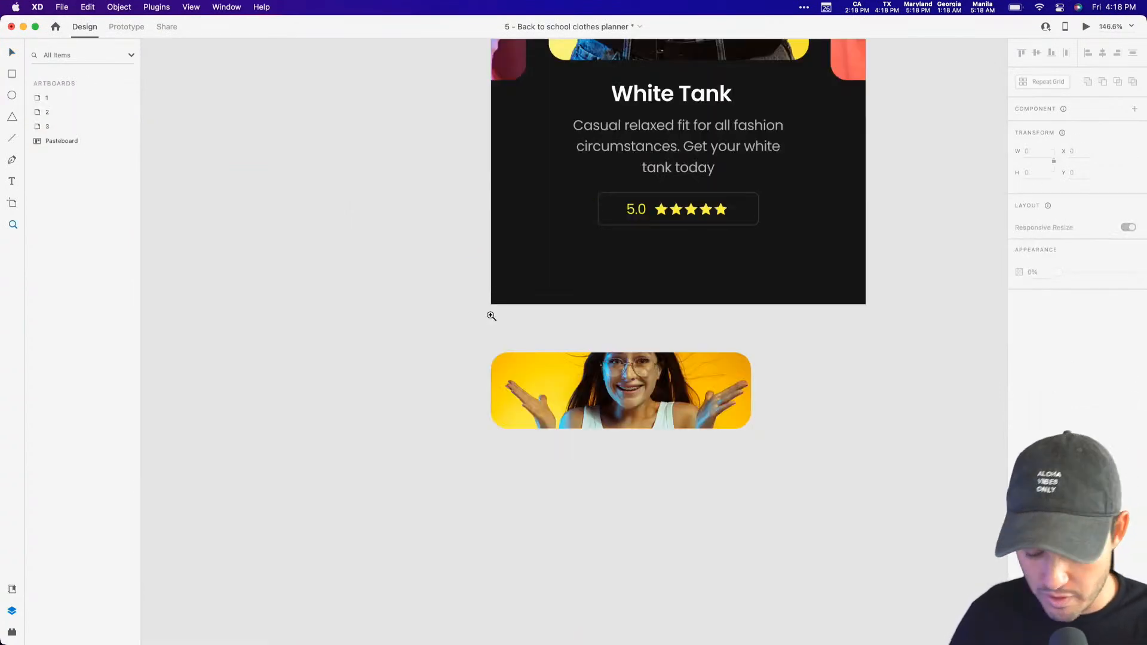
pyautogui.click(626, 415)
pyautogui.moveTo(748, 428); pyautogui.dragTo(676, 387)
pyautogui.click(52, 118)
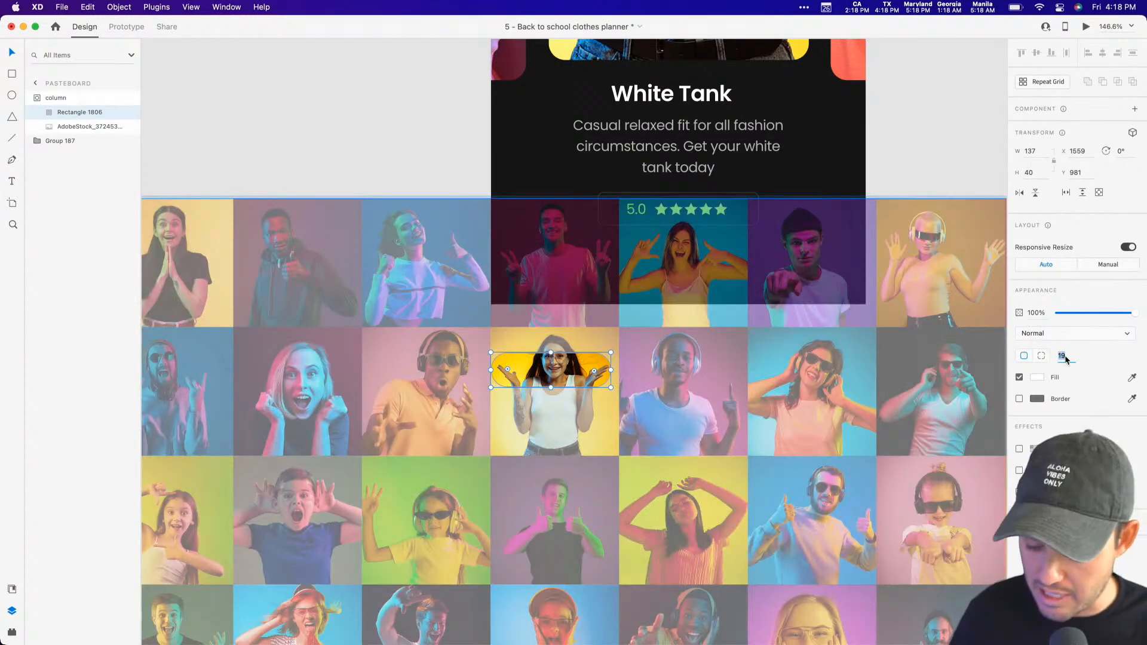
pyautogui.click(430, 128)
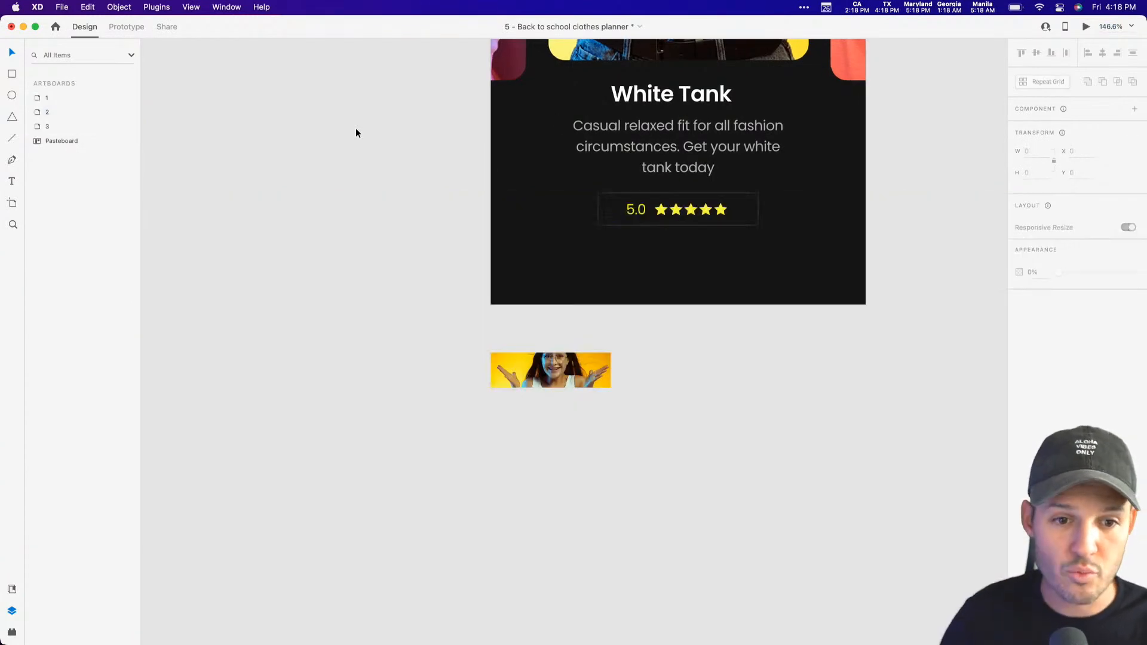
# Try the photo strip in artboard 2's lower-left corner and move it out to the empty pasteboard at X 1152, Y 1525.
pyautogui.moveTo(518, 379); pyautogui.dragTo(519, 295)
pyautogui.click(783, 348)
pyautogui.moveTo(783, 348); pyautogui.dragTo(704, 604)
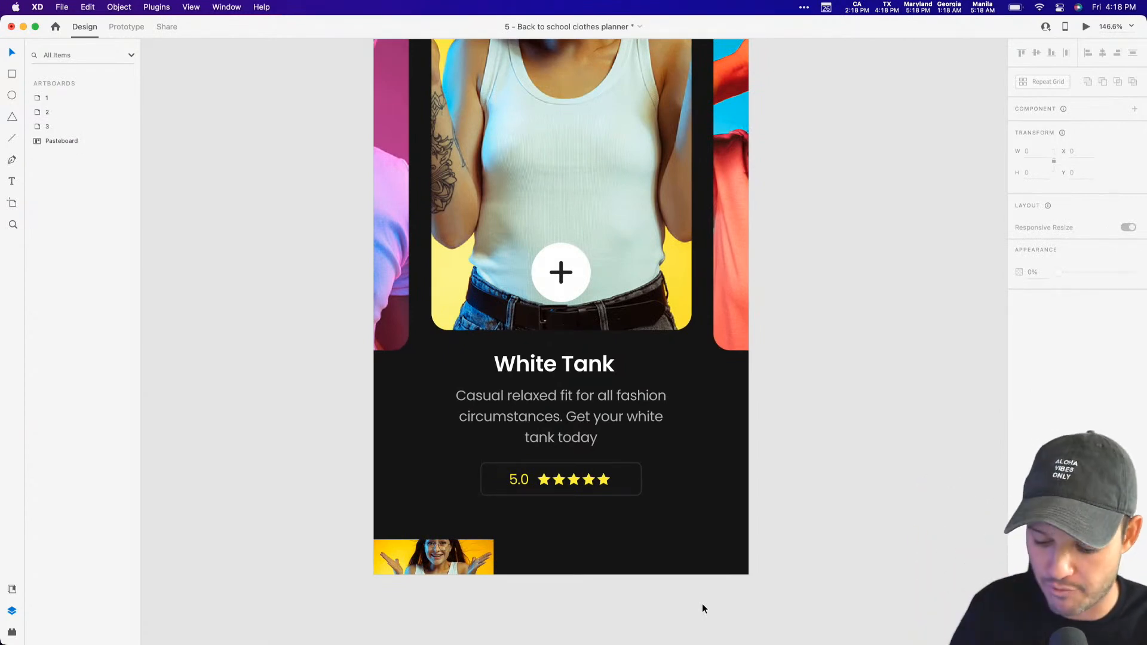
pyautogui.press('super+0')
pyautogui.click(530, 415)
pyautogui.moveTo(531, 415); pyautogui.dragTo(525, 607)
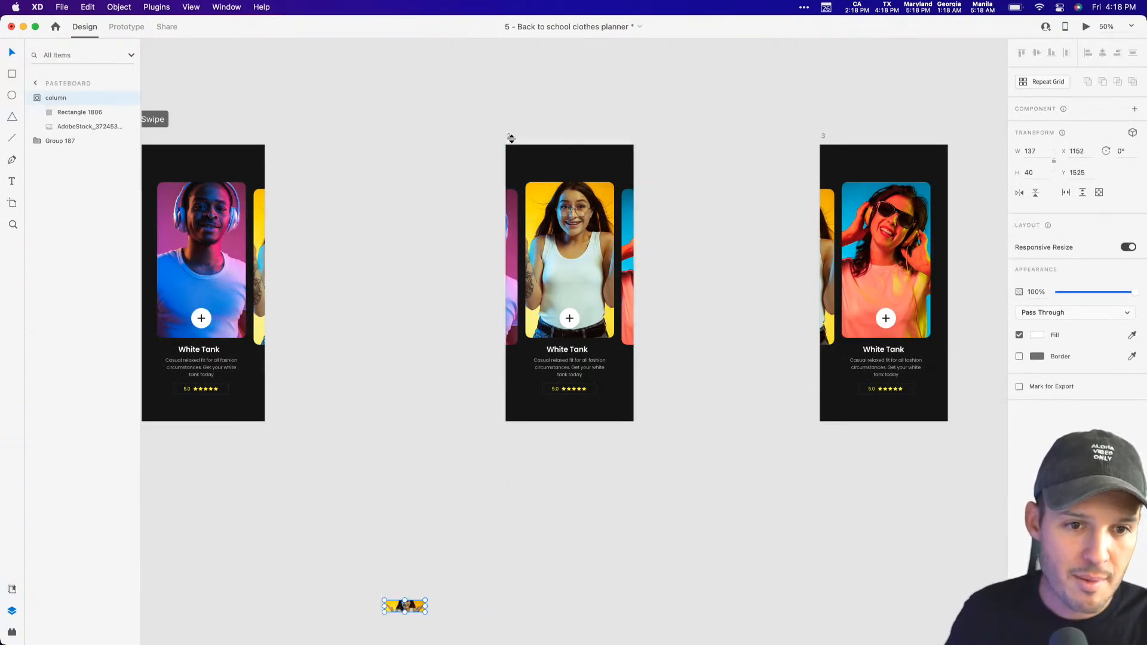
# Duplicate artboard 2 directly below the original at Y 1285 and select the small photo strip beside the copy.
pyautogui.moveTo(509, 138); pyautogui.dragTo(509, 521)
pyautogui.scroll(-5, 725, 443)
pyautogui.moveTo(472, 463); pyautogui.dragTo(737, 130)
pyautogui.moveTo(684, 273); pyautogui.dragTo(676, 251)
pyautogui.moveTo(417, 199); pyautogui.dragTo(790, 509)
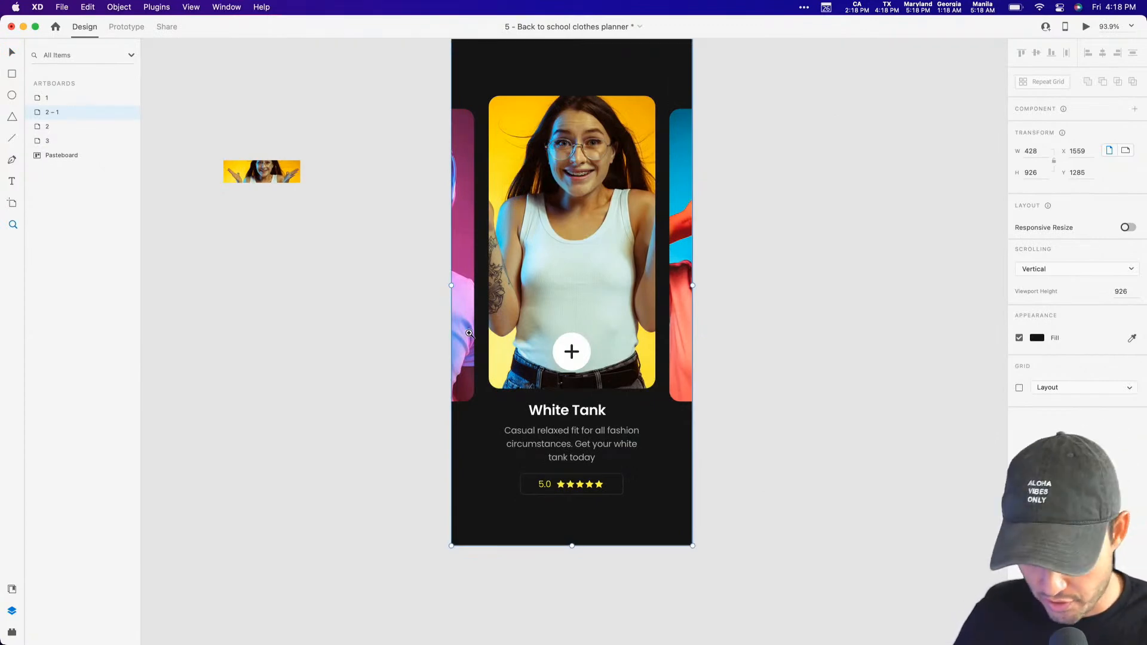
pyautogui.click(267, 179)
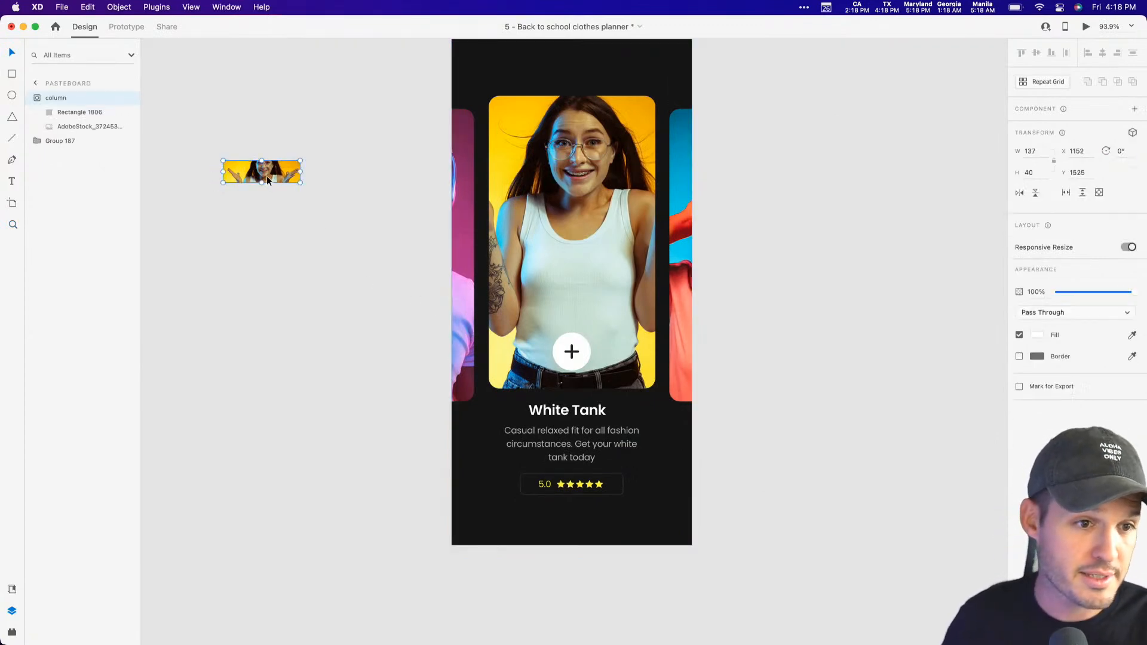
# Rename the photo strip "selection" and place it in artboard 2 – 1's lower-left corner at X 0, Y 886.
pyautogui.doubleClick(55, 98)
pyautogui.write('selection')
pyautogui.press('Return')
pyautogui.moveTo(272, 174); pyautogui.dragTo(500, 533)
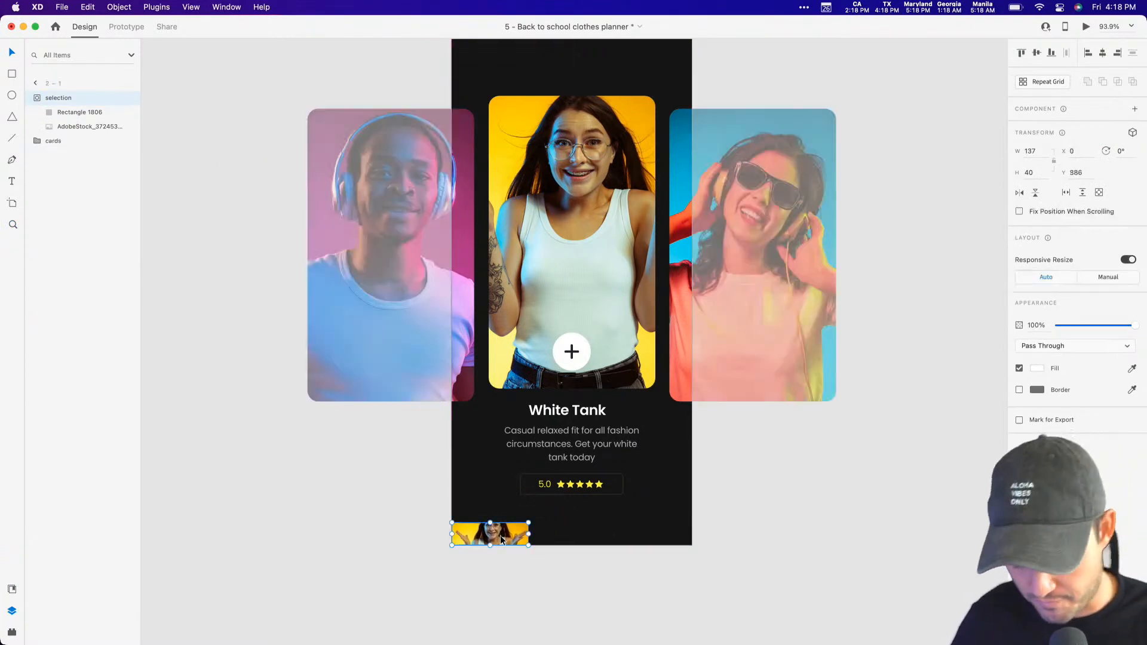
# Try a copy of the photo strip over artboard 2's centre card at X 146, Y 125, testing its opacity at 0%.
pyautogui.click(807, 84)
pyautogui.scroll(-10, 837, 505)
pyautogui.scroll(5, 620, 365)
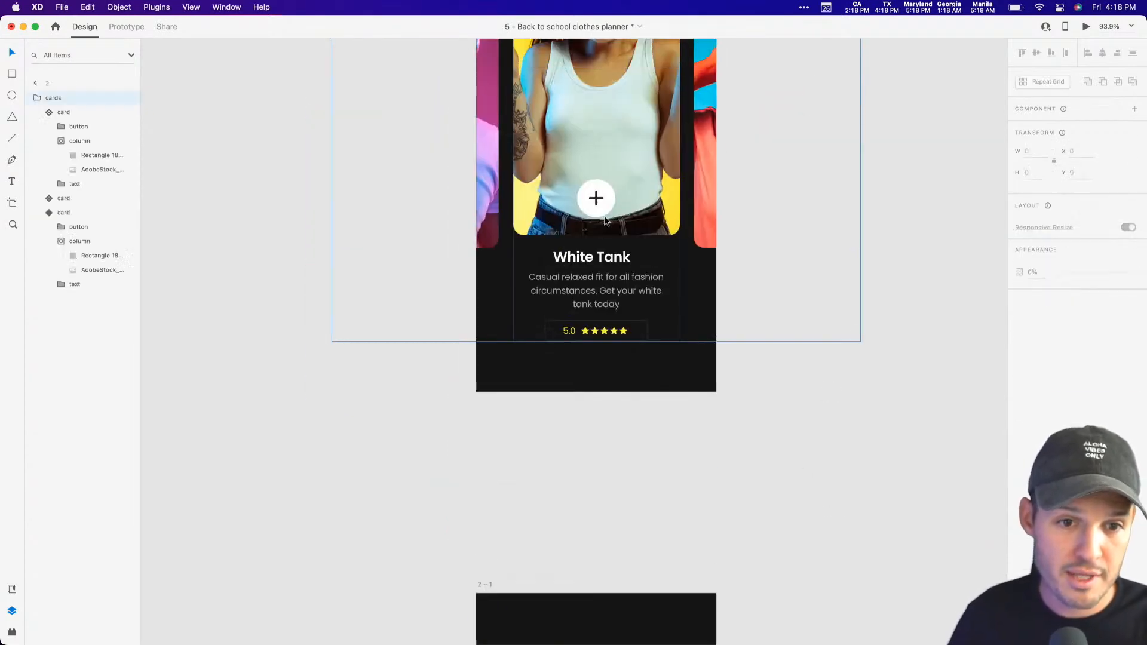
pyautogui.click(597, 311)
pyautogui.moveTo(864, 383); pyautogui.dragTo(839, 594)
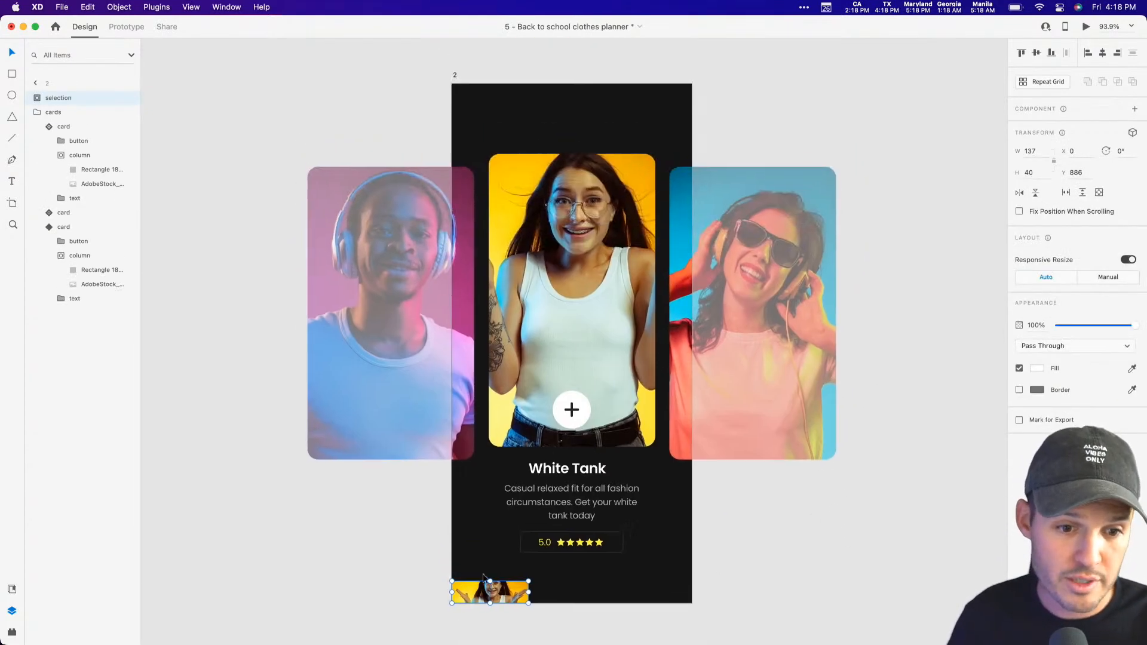
pyautogui.moveTo(482, 593); pyautogui.dragTo(565, 167)
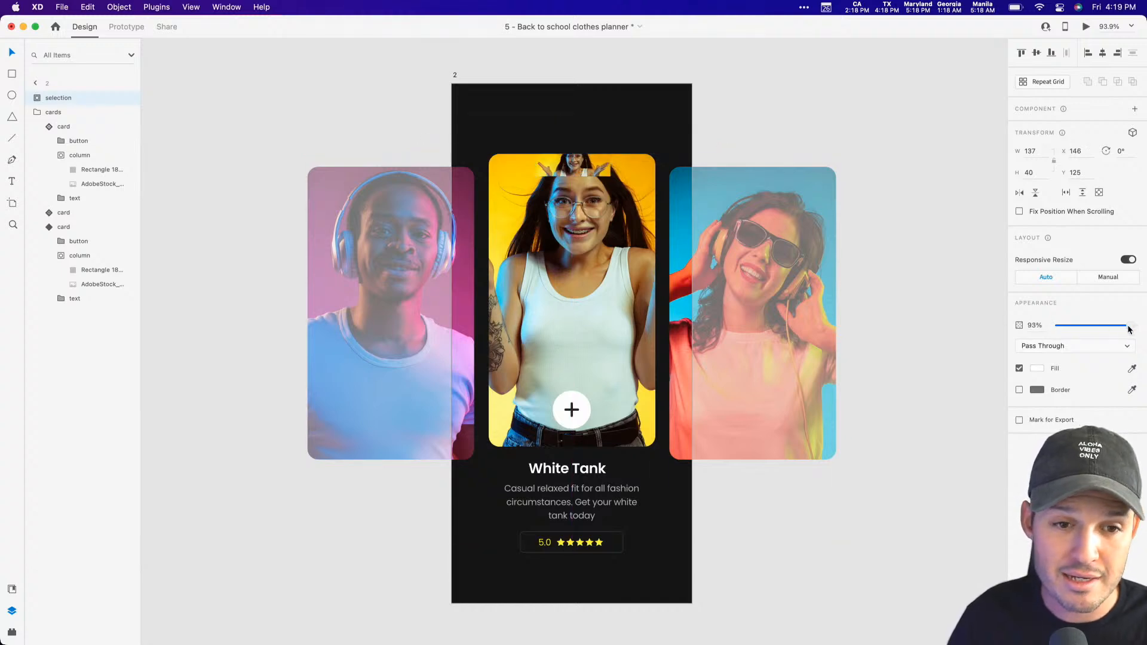
pyautogui.moveTo(1129, 329); pyautogui.dragTo(976, 335)
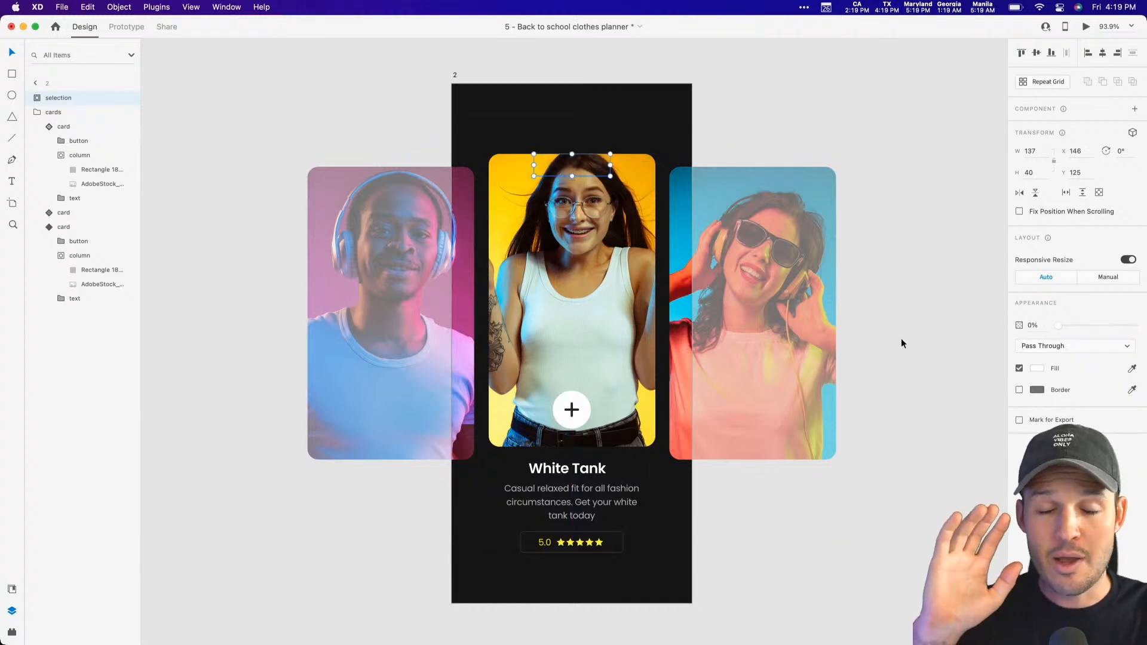
pyautogui.press('0')
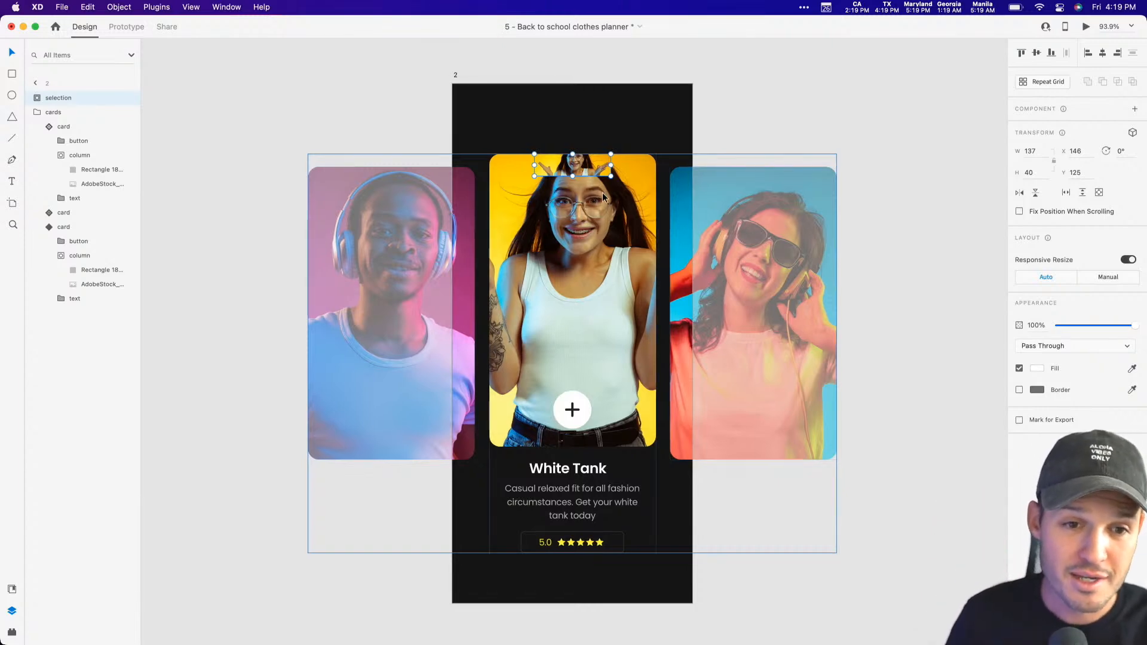
# Try enlarging the strip's mask in artboard 2 to about 297 × 524 so it covers the centre card's photo.
pyautogui.click(37, 98)
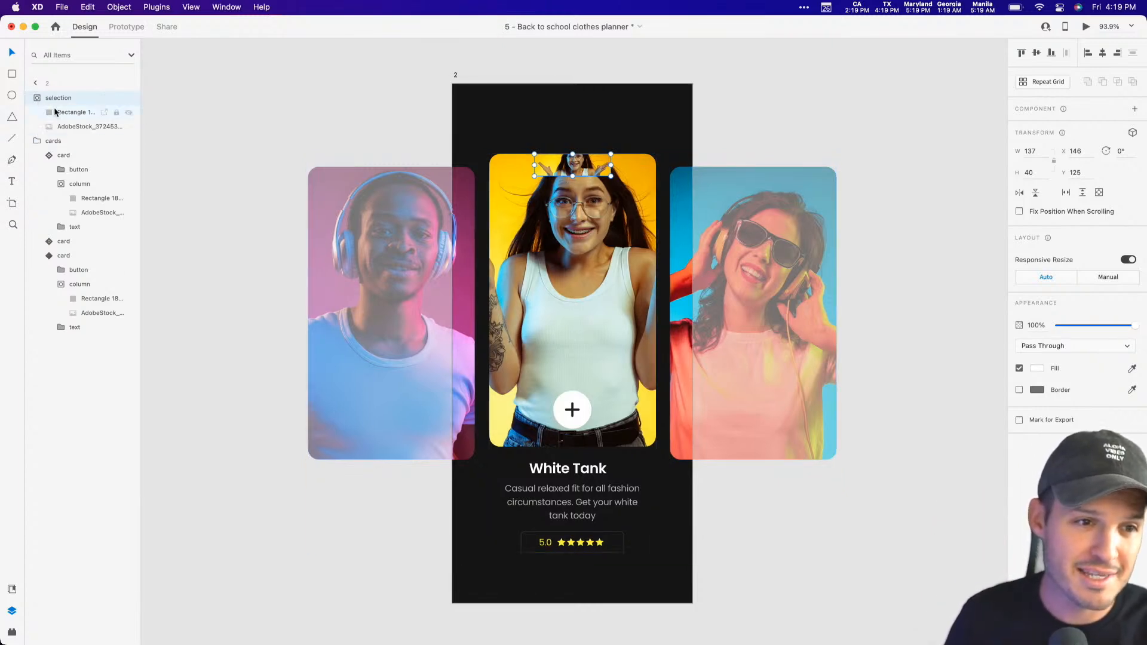
pyautogui.click(68, 112)
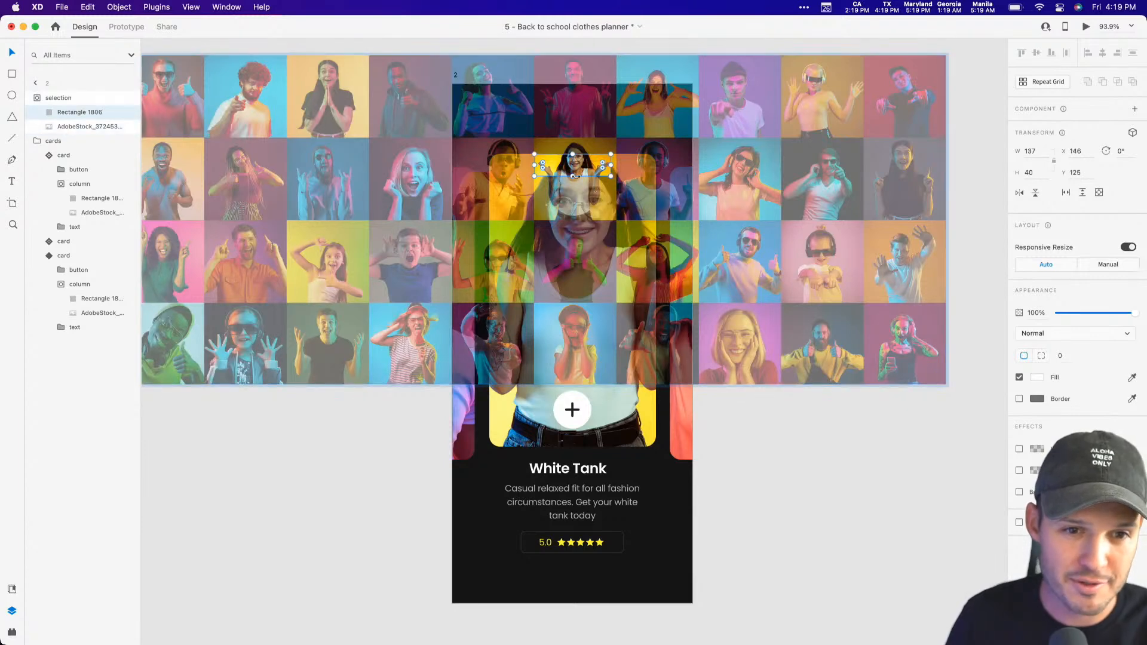
pyautogui.moveTo(572, 177); pyautogui.dragTo(572, 448)
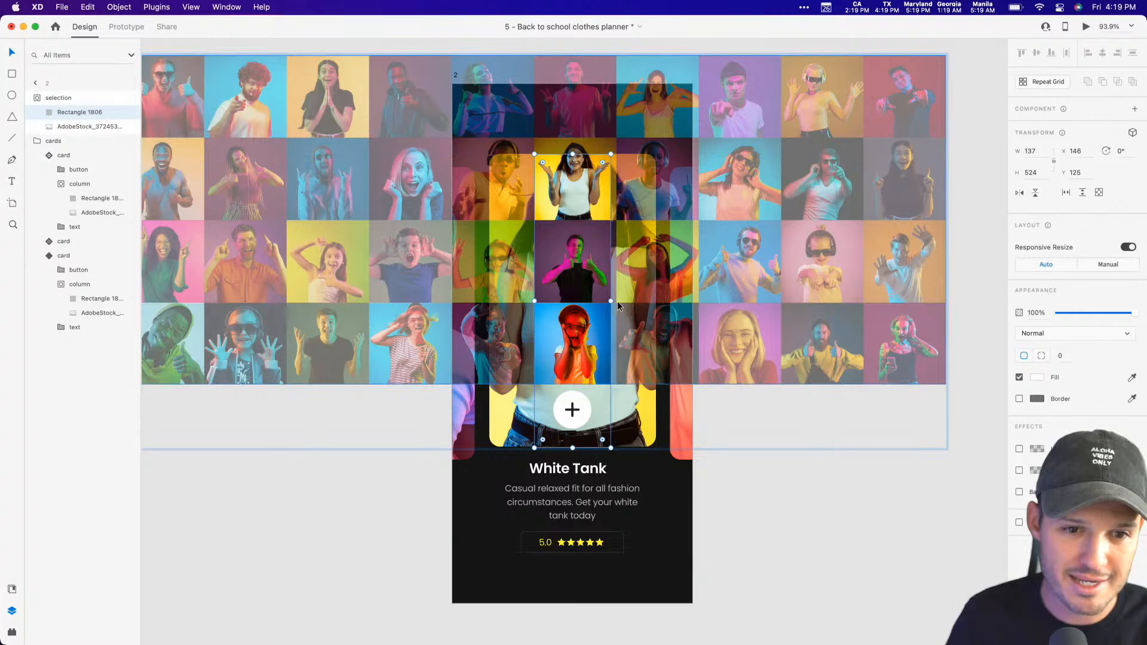
pyautogui.moveTo(610, 301); pyautogui.dragTo(655, 302)
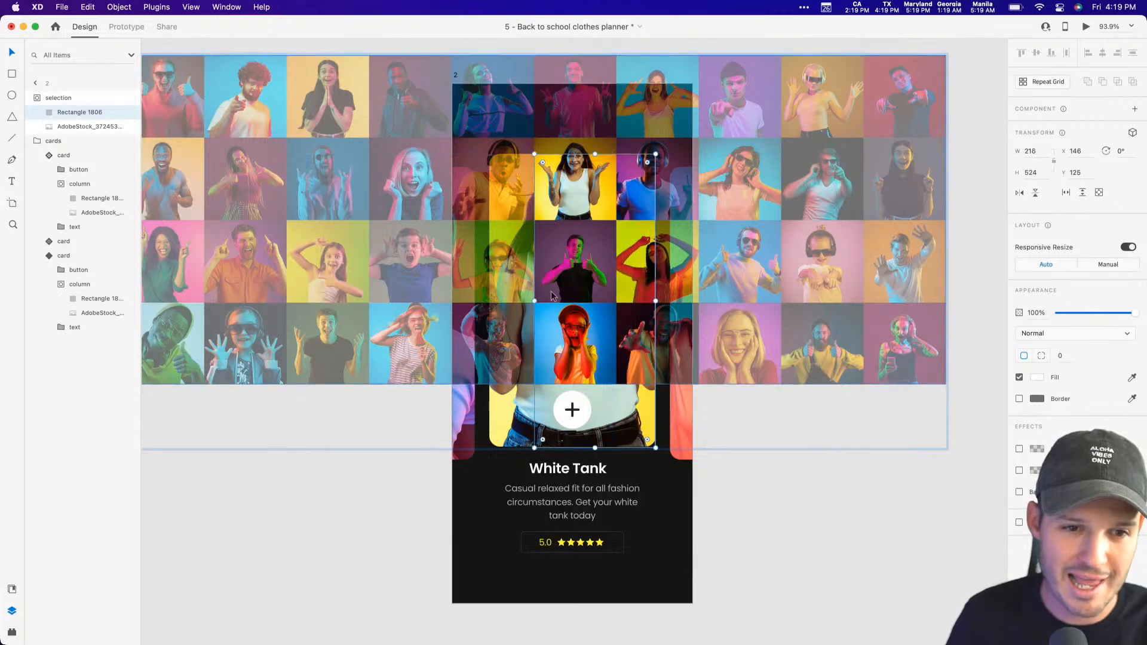
pyautogui.moveTo(534, 301); pyautogui.dragTo(489, 303)
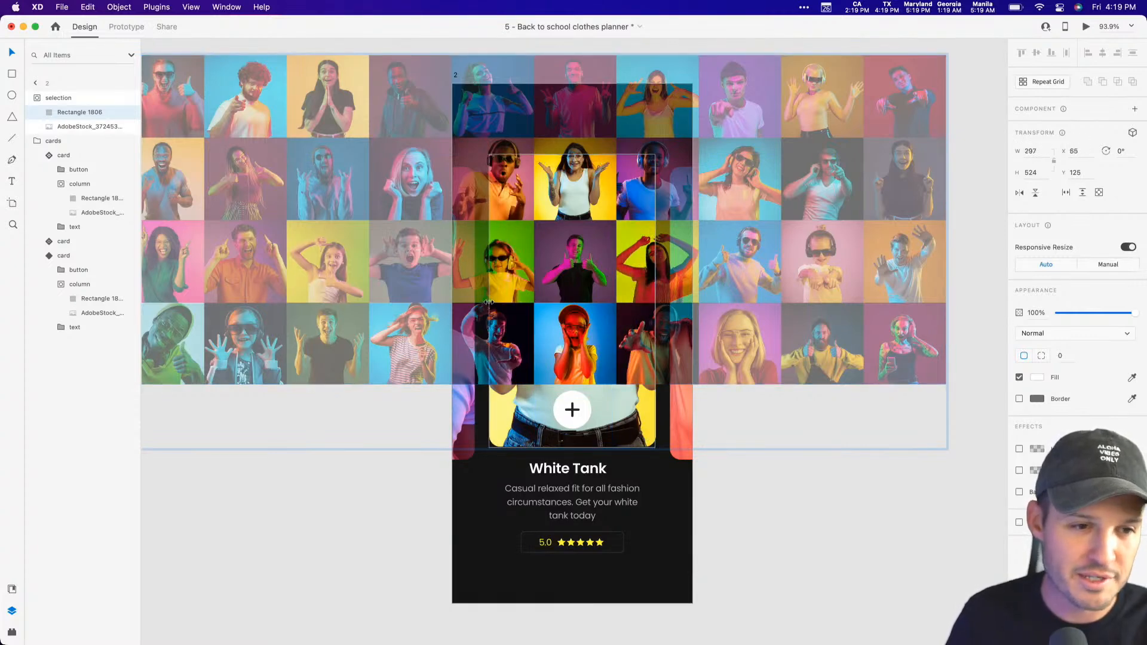
pyautogui.click(70, 127)
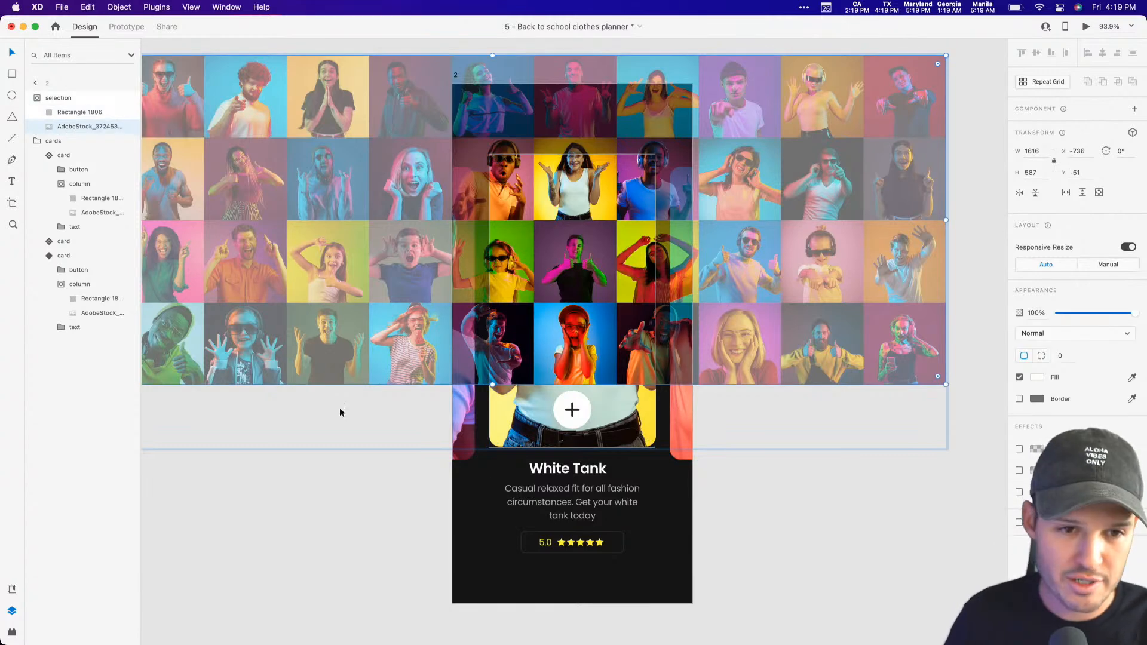
pyautogui.click(781, 522)
pyautogui.click(609, 284)
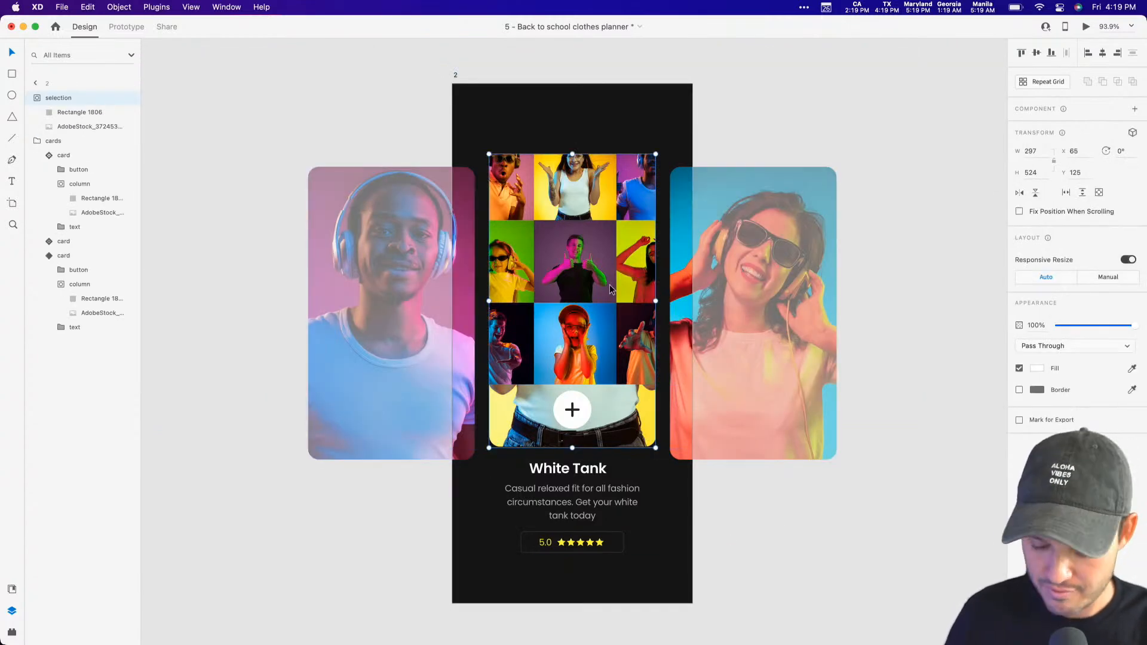
# Remove the enlarged selection from artboard 2 and the small photo strip from artboard 2 – 1.
pyautogui.press('super+x')
pyautogui.moveTo(837, 590); pyautogui.dragTo(840, 44)
pyautogui.moveTo(673, 503); pyautogui.dragTo(683, 392)
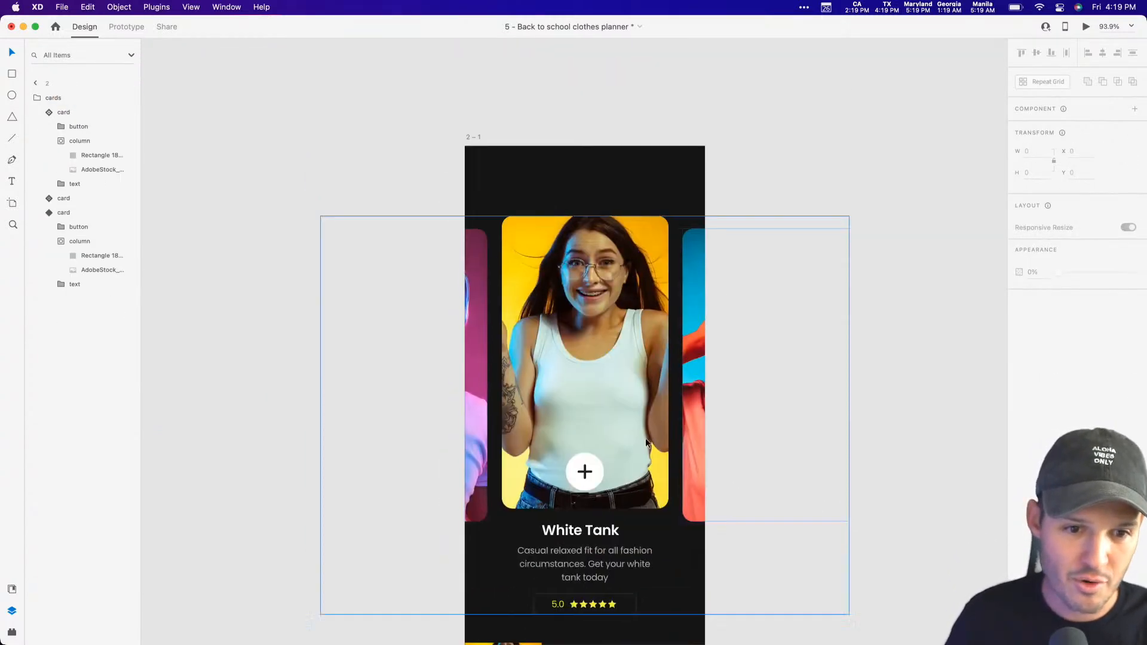
pyautogui.scroll(-5, 598, 454)
pyautogui.click(503, 525)
pyautogui.press('Escape')
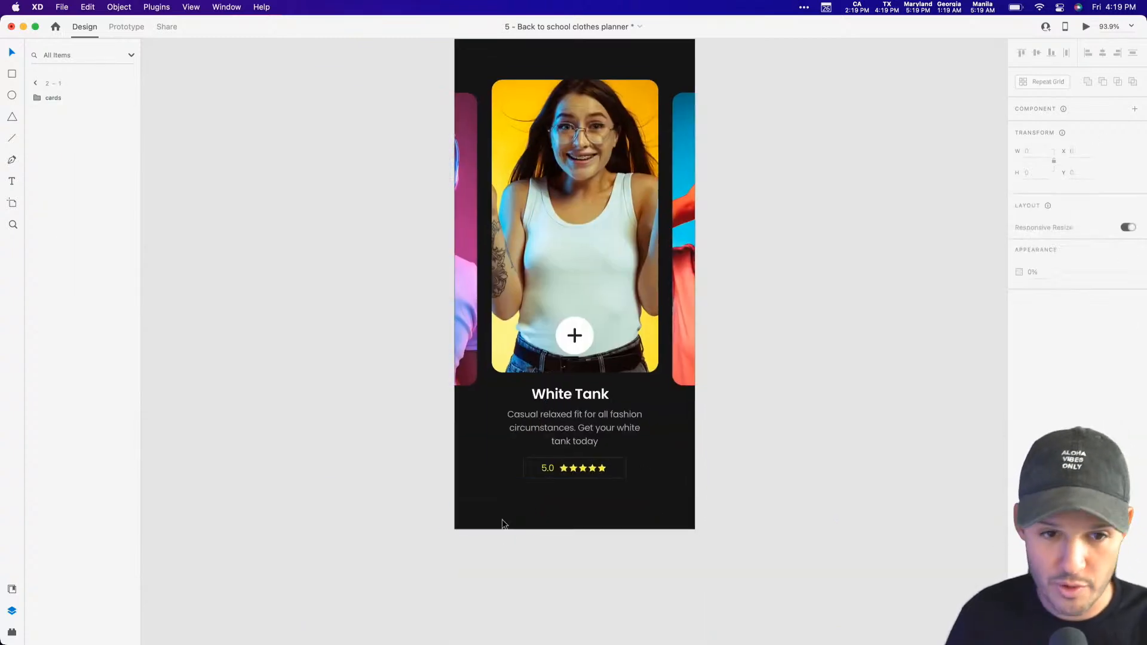
# Copy the White Tank card from artboard 2 – 1 onto the pasteboard, ungroup it and move it to X 2636, Y 1327.
pyautogui.scroll(4, 559, 346)
pyautogui.doubleClick(555, 345)
pyautogui.press('super+c')
pyautogui.click(917, 277)
pyautogui.moveTo(917, 276); pyautogui.dragTo(588, 264)
pyautogui.rightClick(677, 249)
pyautogui.click(691, 255)
pyautogui.rightClick(692, 260)
pyautogui.click(702, 259)
pyautogui.moveTo(285, 310); pyautogui.dragTo(839, 279)
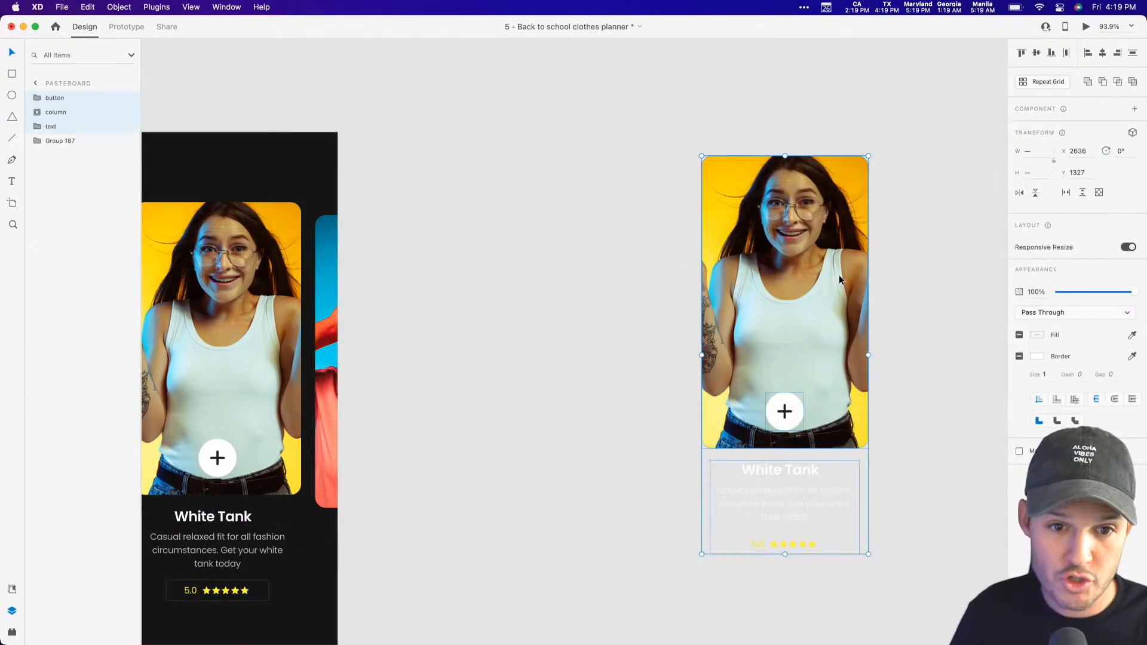
# Delete the text and the plus button from the card copy, keeping only the masked photo.
pyautogui.doubleClick(783, 418)
pyautogui.click(809, 518)
pyautogui.press('Delete')
pyautogui.click(790, 348)
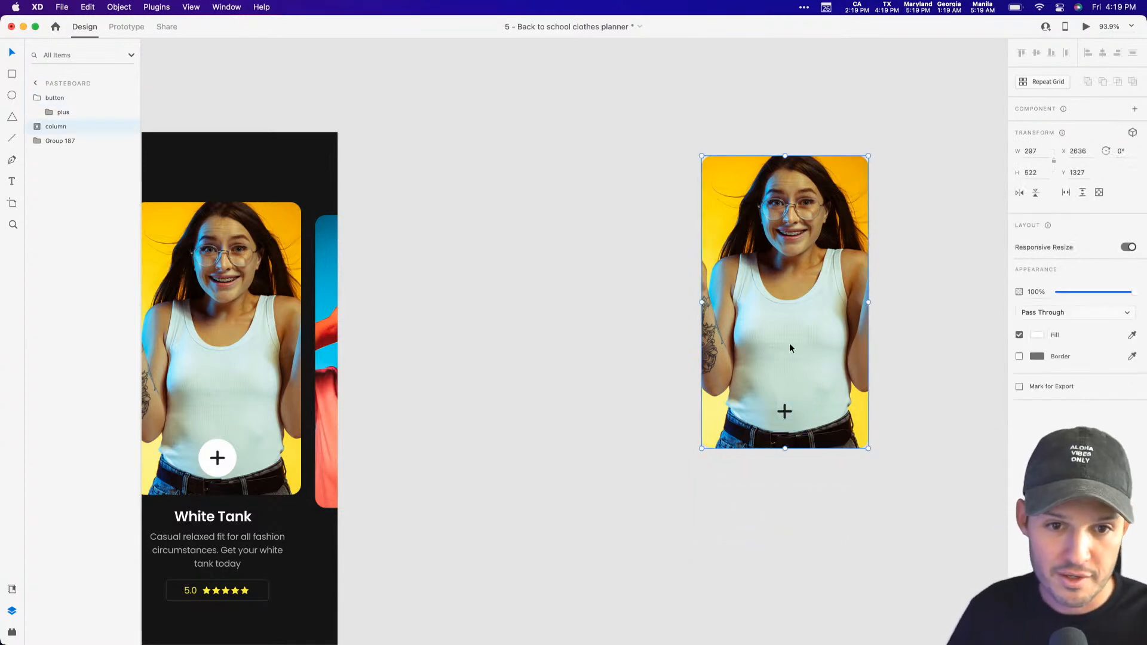
pyautogui.click(877, 220)
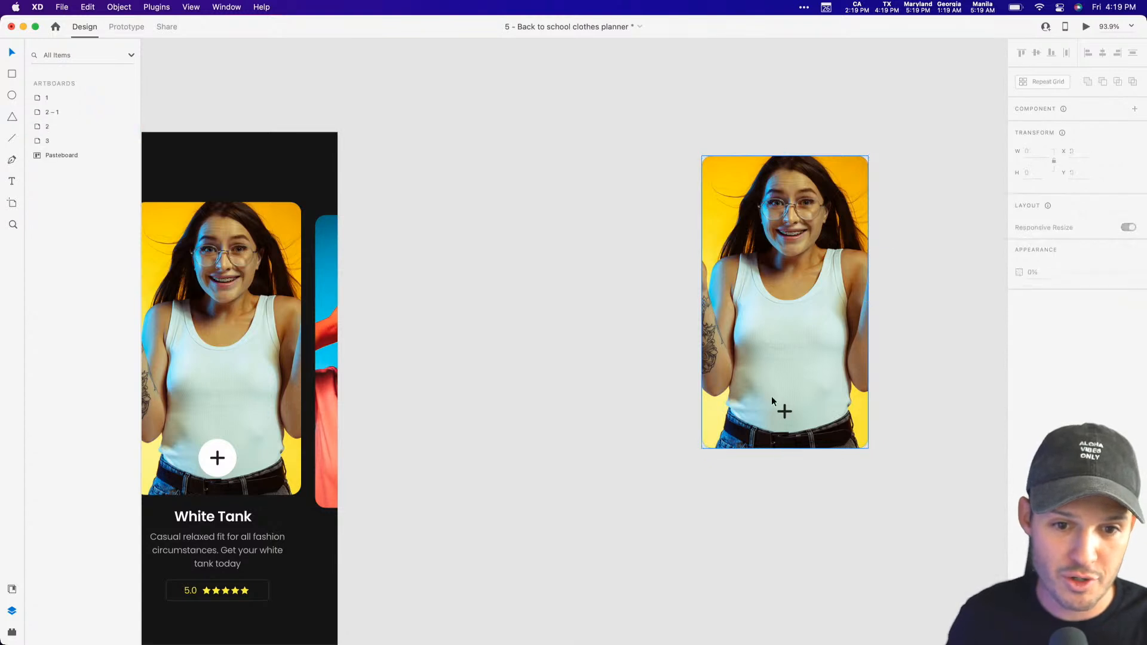
pyautogui.doubleClick(785, 412)
pyautogui.press('Delete')
pyautogui.click(768, 363)
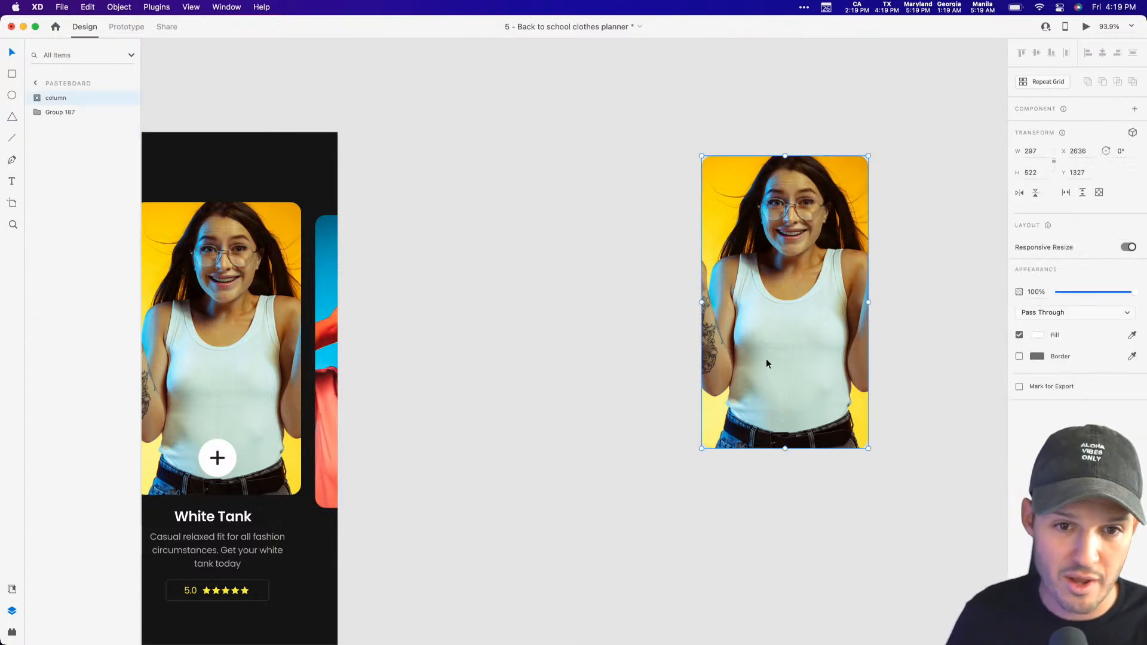
# Rename the masked photo on the pasteboard "selection".
pyautogui.doubleClick(57, 98)
pyautogui.write('se')
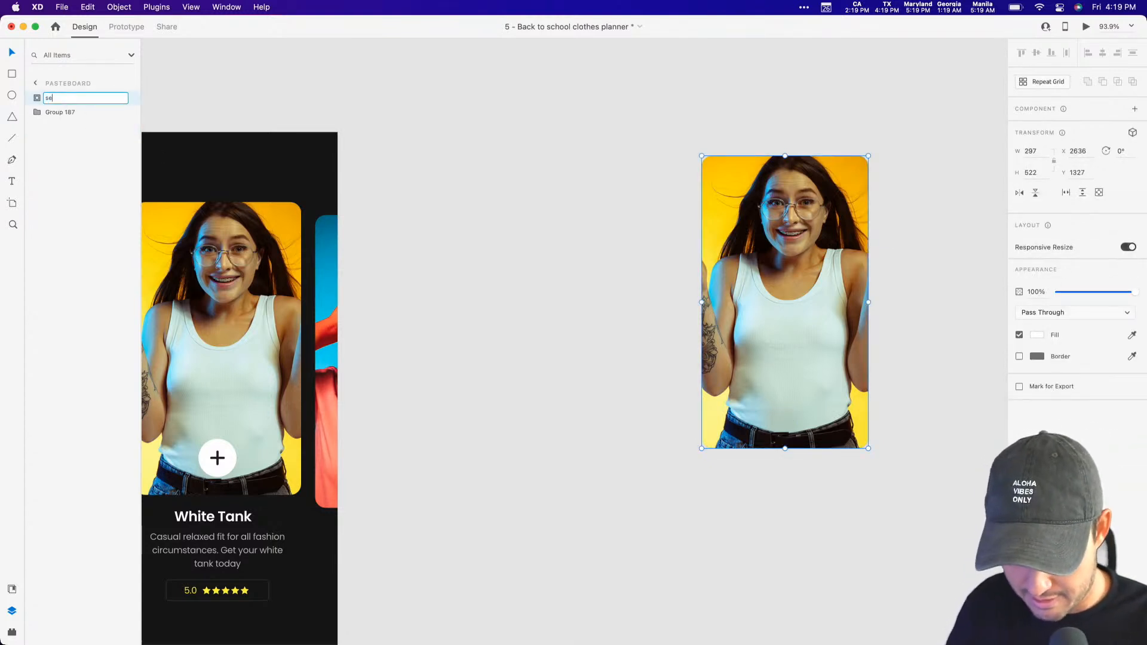
pyautogui.press('Return')
pyautogui.click(574, 145)
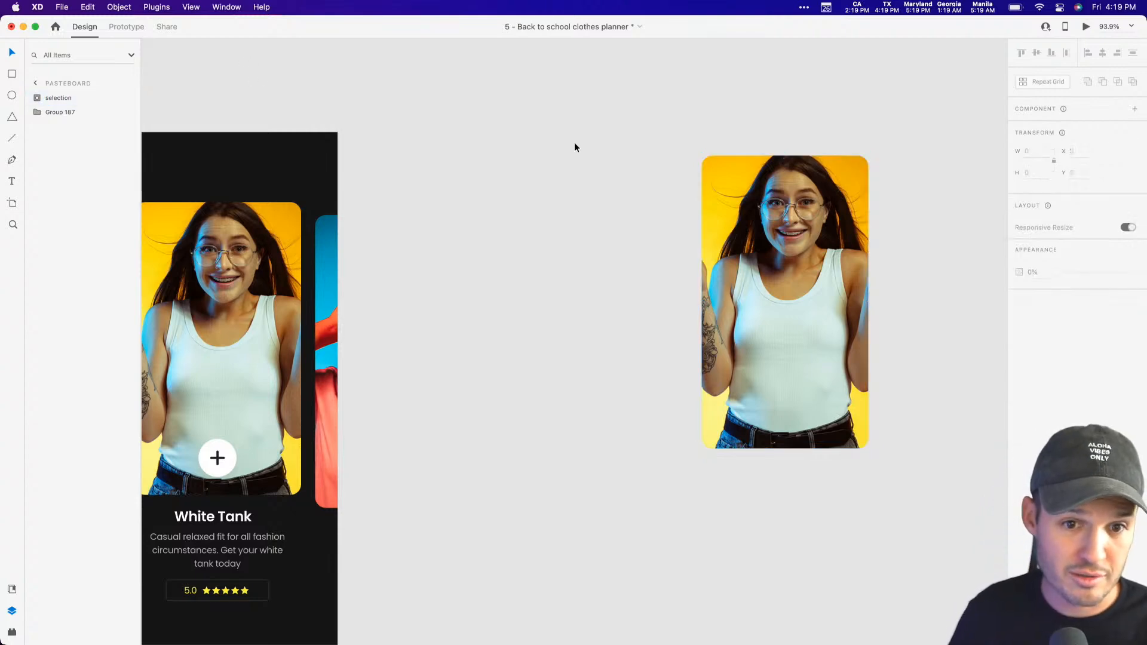
# Place the selection photo over artboard 2's centre card at X 66, Y 125 and set its opacity to 0%.
pyautogui.scroll(-10, 717, 537)
pyautogui.moveTo(776, 526); pyautogui.dragTo(436, 258)
pyautogui.scroll(10, 364, 261)
pyautogui.press('0')
pyautogui.press('0')
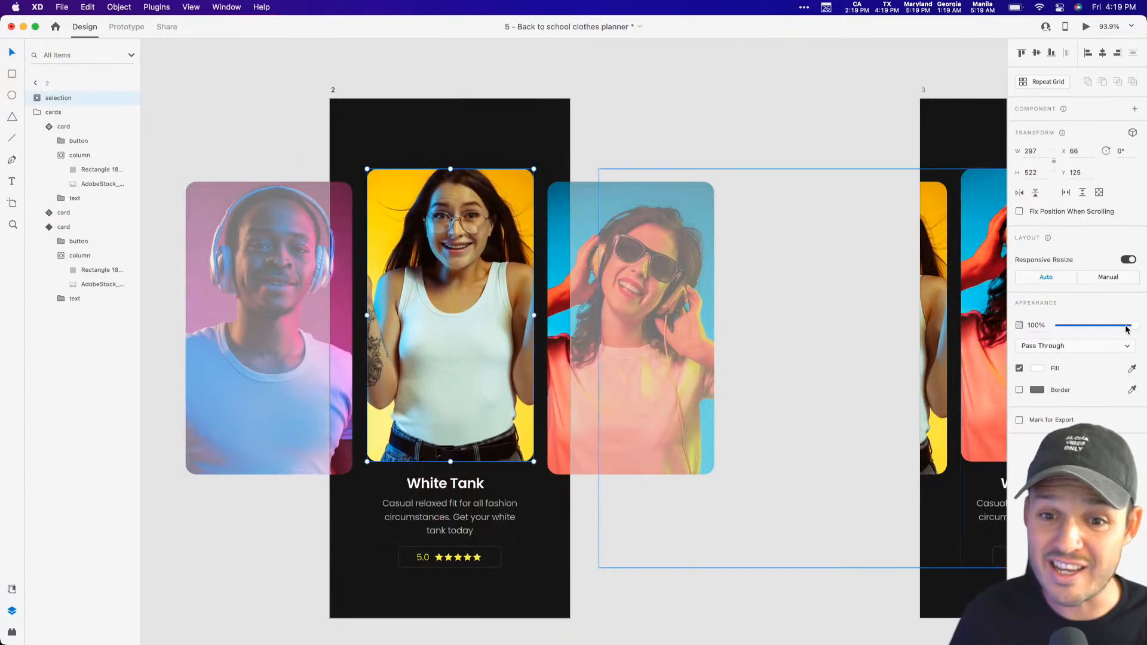
pyautogui.click(781, 215)
pyautogui.click(485, 191)
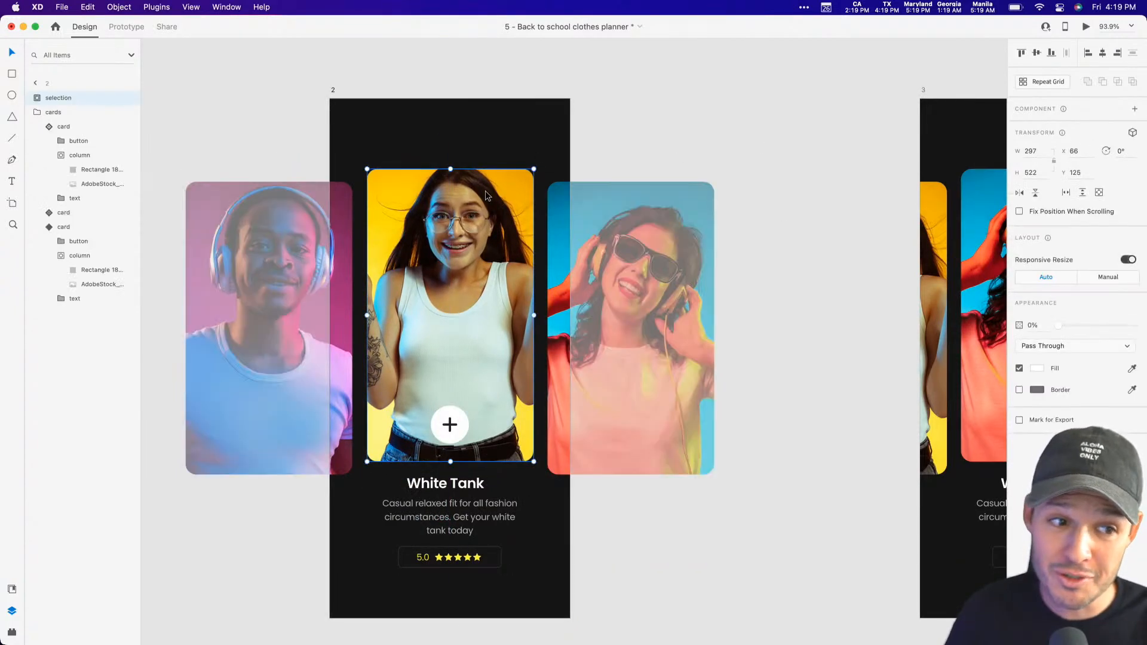
# Copy the hidden selection photo into artboard 2 – 1 at X 66, Y 125 and set its opacity to 100%.
pyautogui.scroll(10, 484, 226)
pyautogui.click(776, 173)
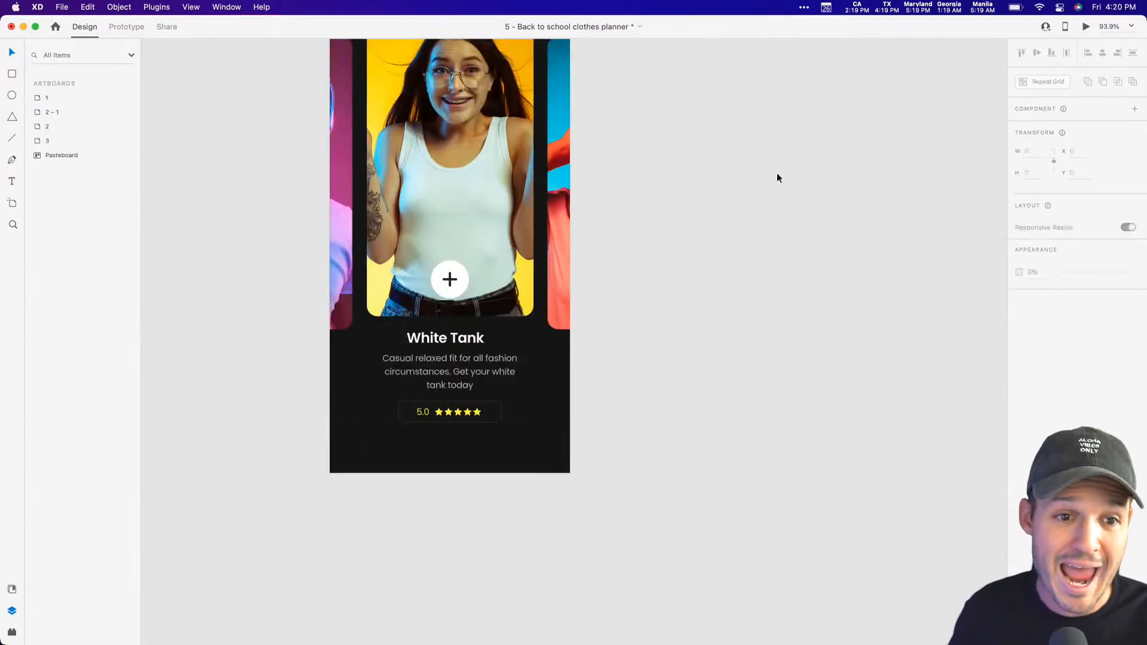
pyautogui.scroll(3, 777, 173)
pyautogui.hscroll(-2, 777, 173)
pyautogui.click(537, 285)
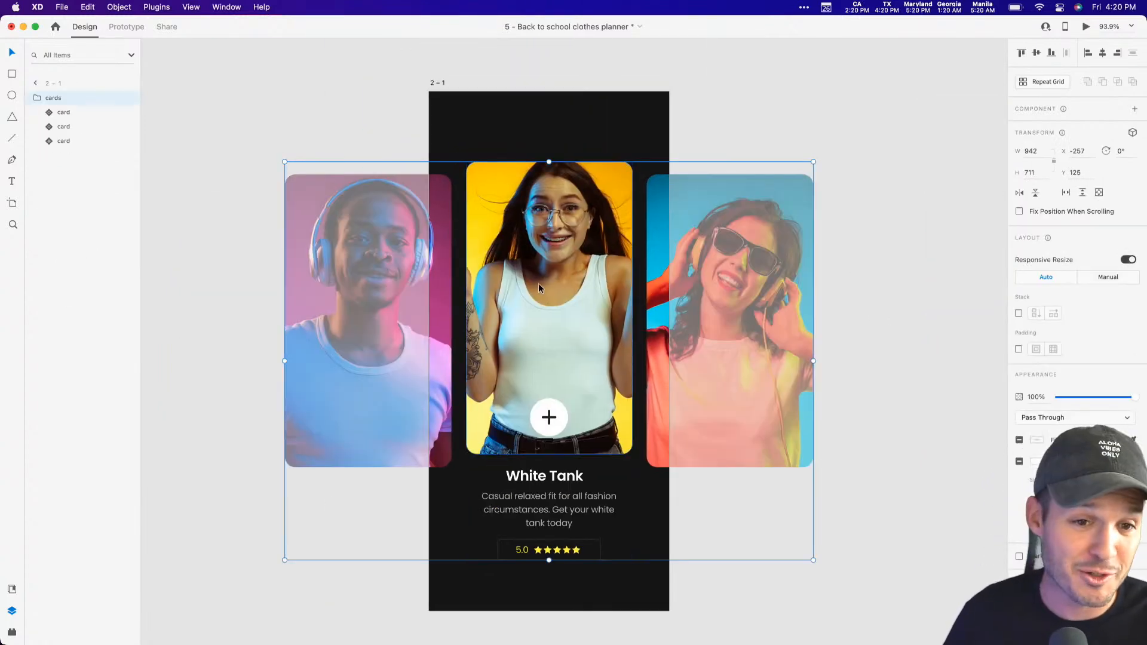
pyautogui.doubleClick(539, 283)
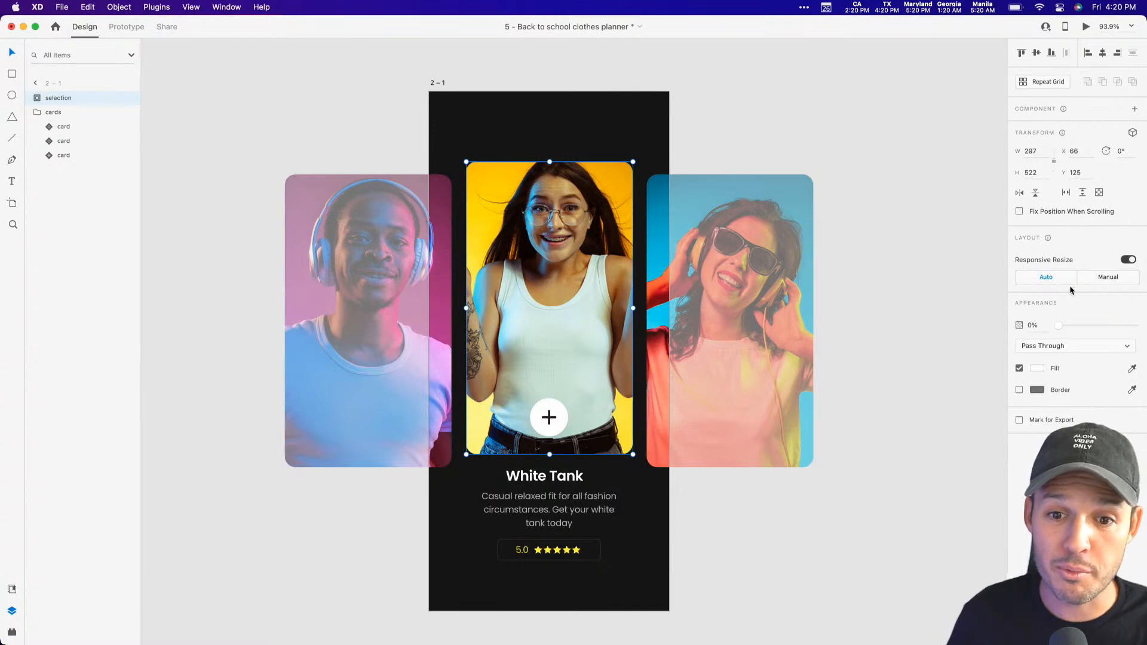
pyautogui.moveTo(1062, 327); pyautogui.dragTo(1136, 326)
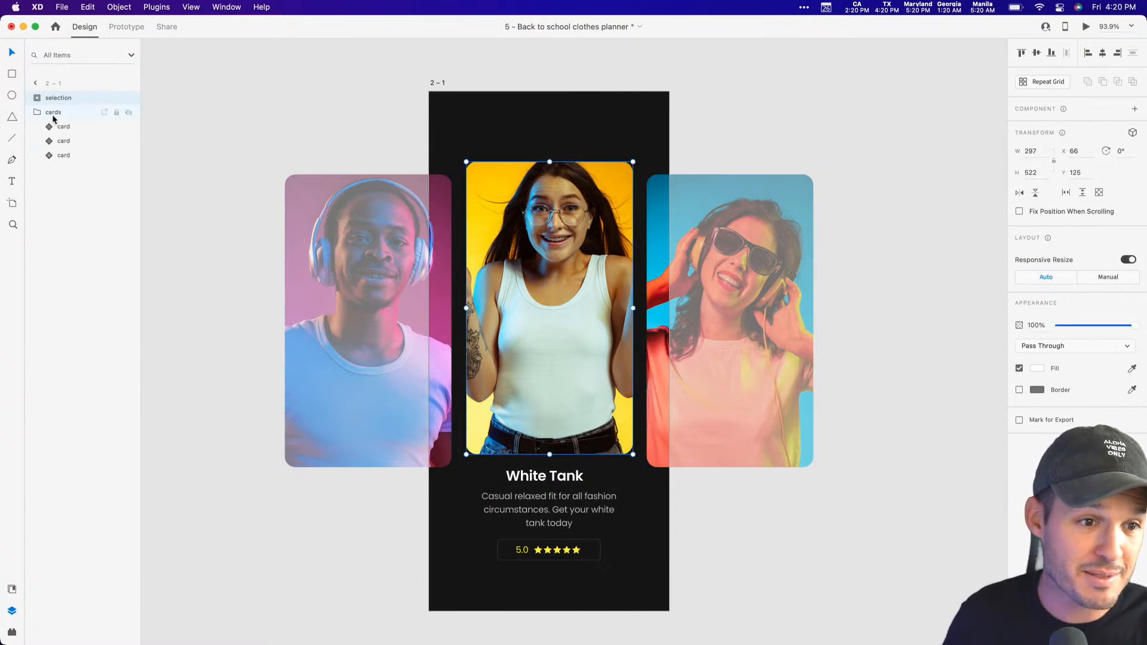
# Scale artboard 2 – 1's selection photo down to about 50 × 88 and move it near the lower-left corner at X 19, Y 838.
pyautogui.click(37, 100)
pyautogui.moveTo(633, 162); pyautogui.dragTo(612, 206)
pyautogui.press('super+z')
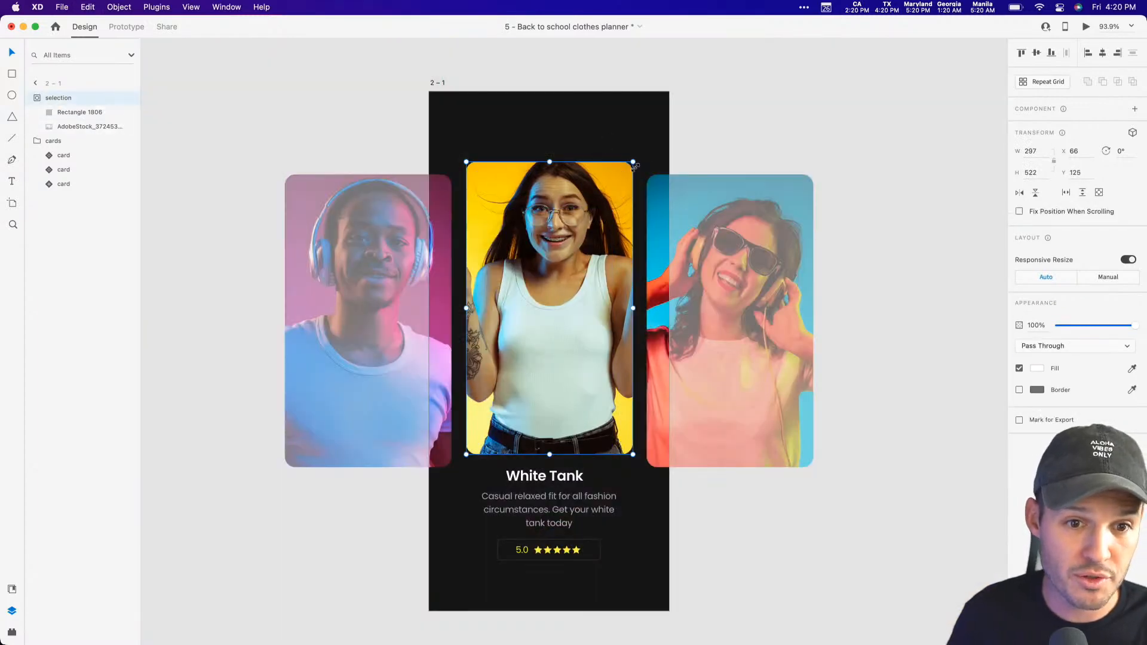
pyautogui.moveTo(634, 166); pyautogui.dragTo(549, 437)
pyautogui.scroll(-5, 415, 547)
pyautogui.press('z')
# Set the corner radius of the small selection photo's mask rectangle to 0.
pyautogui.click(66, 112)
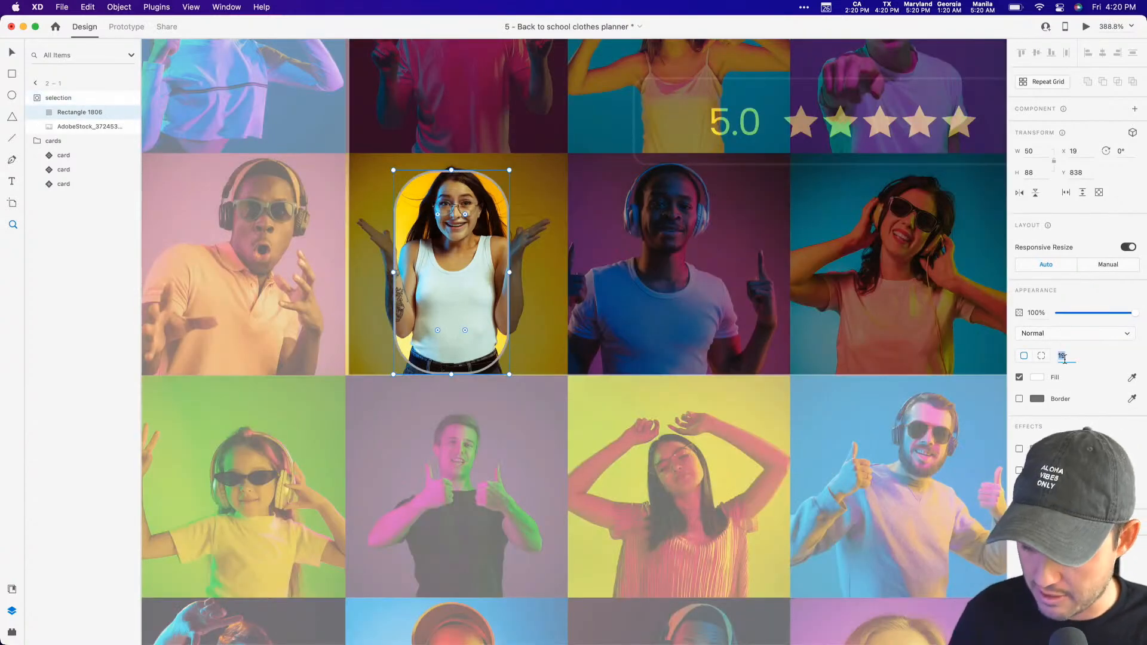
pyautogui.press('Return')
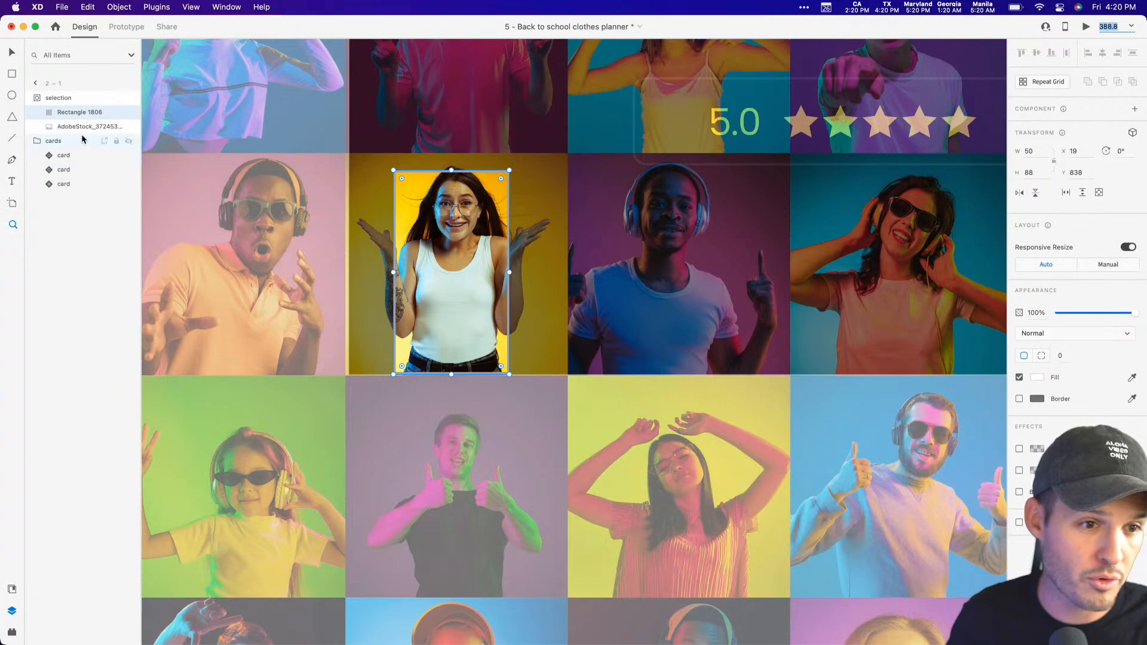
pyautogui.click(82, 128)
pyautogui.click(71, 112)
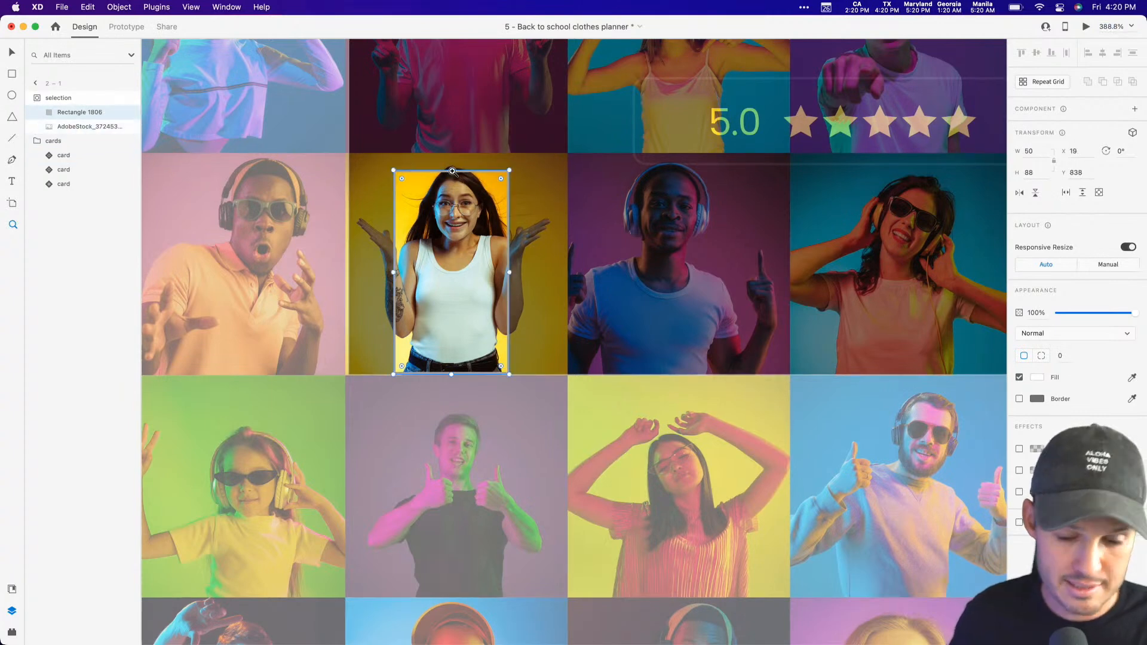
# Crop the mask to about 94 × 26 in artboard 2 – 1's lower-left corner and move the image down to frame the woman's face and hands.
pyautogui.moveTo(453, 170); pyautogui.dragTo(452, 315)
pyautogui.moveTo(511, 344); pyautogui.dragTo(566, 346)
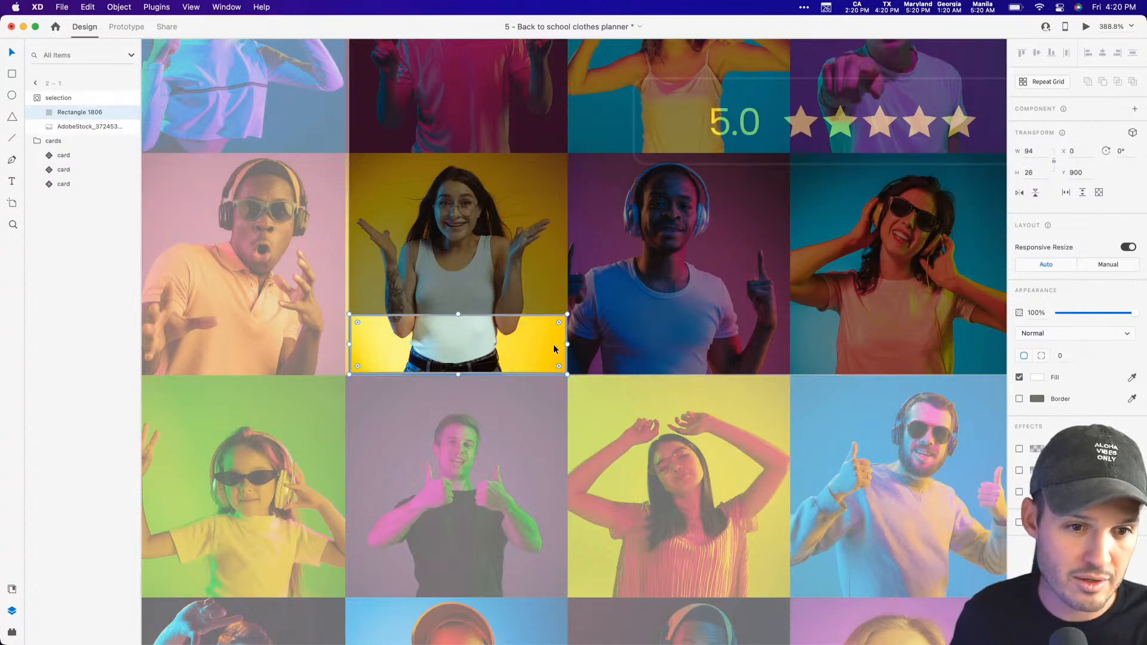
pyautogui.click(465, 342)
pyautogui.moveTo(481, 191); pyautogui.dragTo(483, 302)
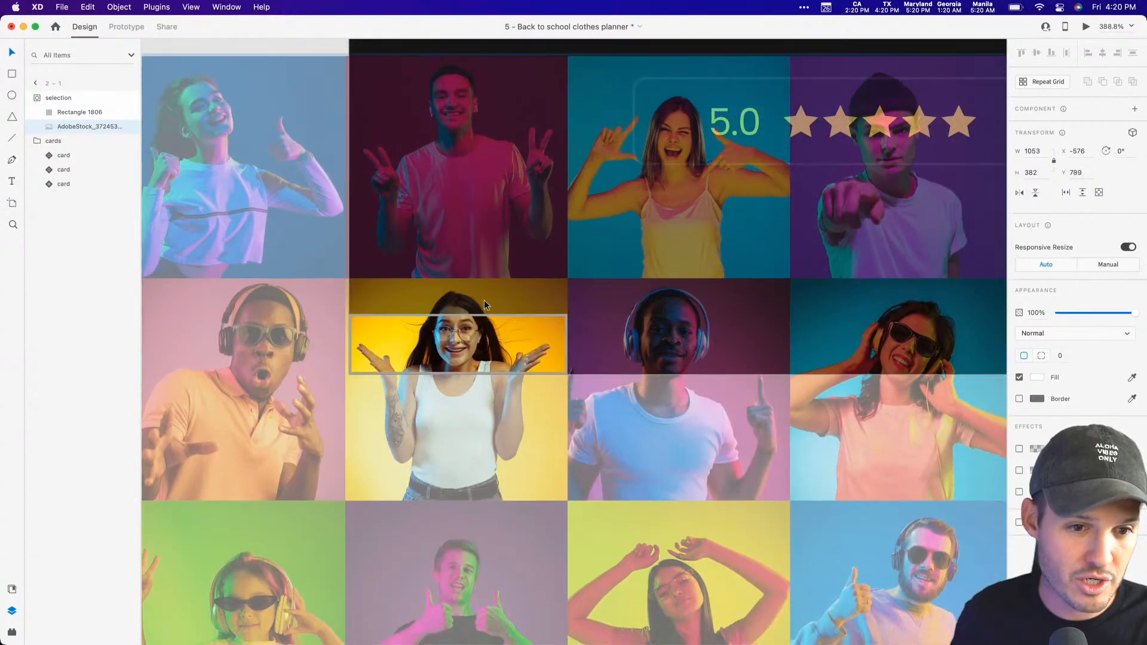
pyautogui.press('Escape')
pyautogui.click(718, 472)
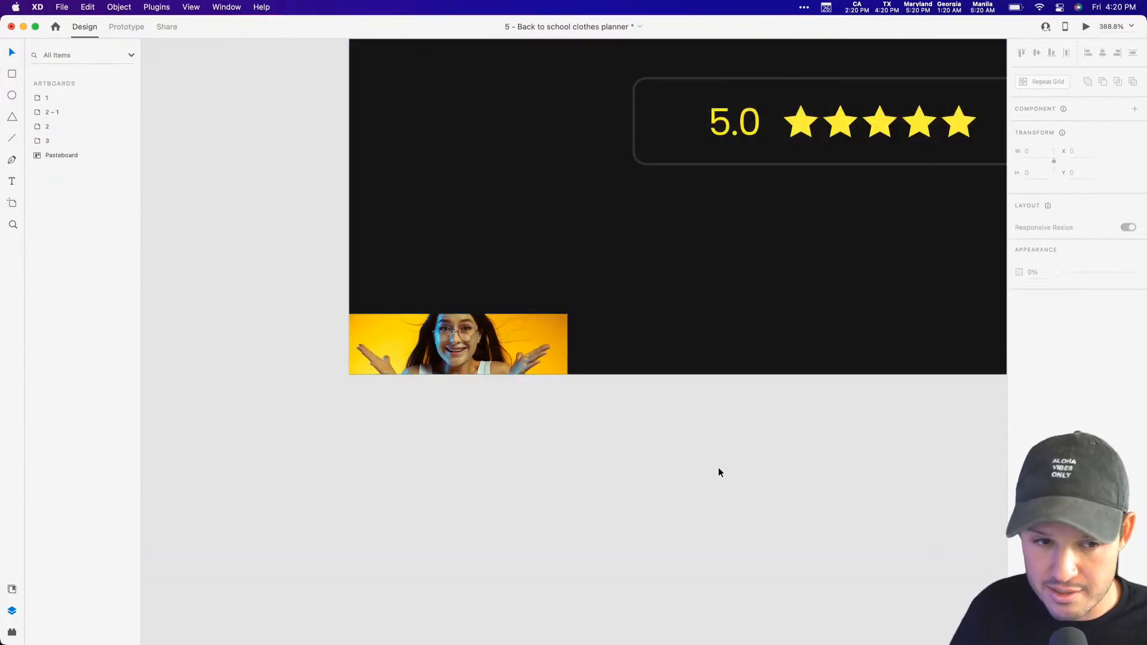
pyautogui.press('super+0')
pyautogui.moveTo(845, 277); pyautogui.dragTo(720, 446)
pyautogui.press('super+minus')
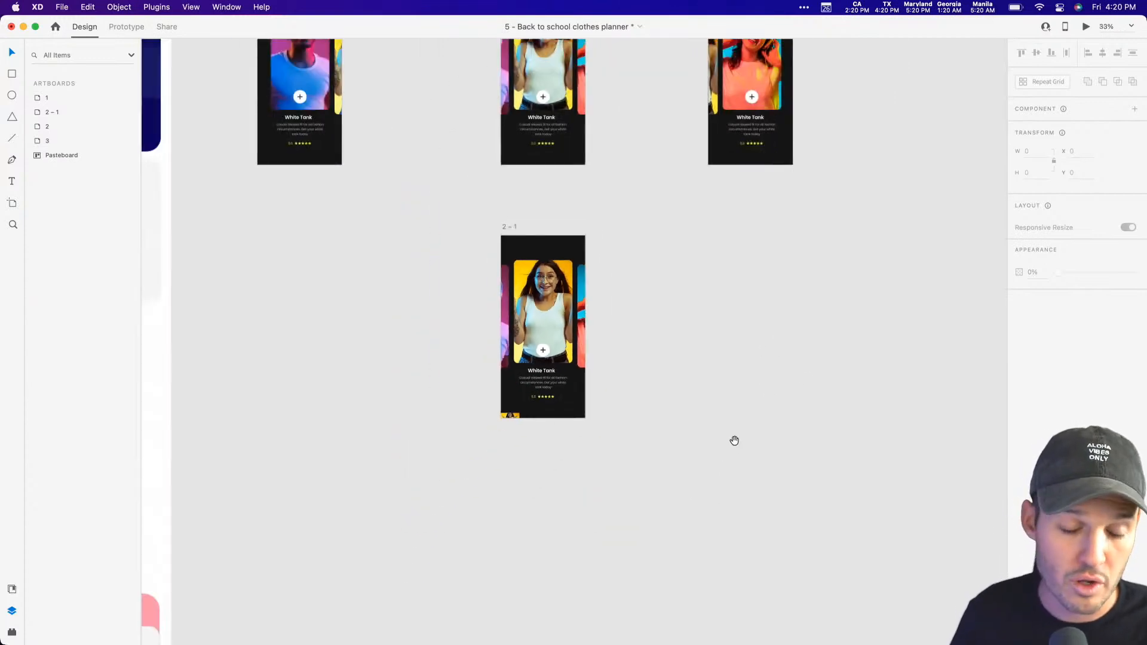
# In Prototype mode, select the plus button group inside artboard 2's centre card component.
pyautogui.scroll(3, 730, 445)
pyautogui.click(147, 27)
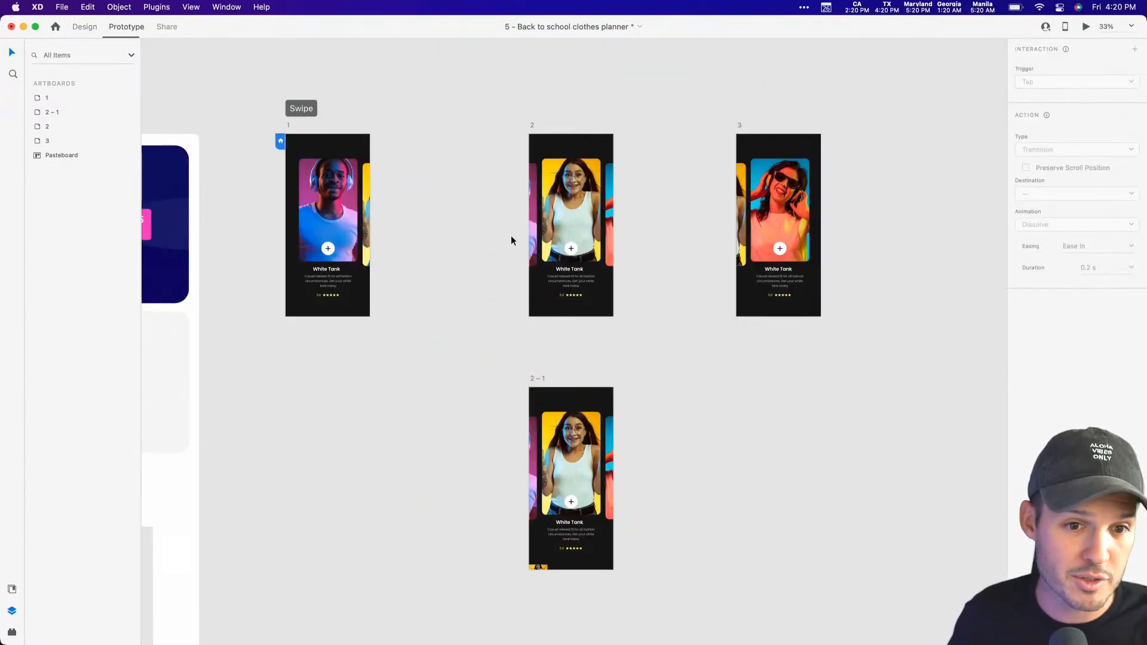
pyautogui.click(568, 250)
pyautogui.doubleClick(571, 251)
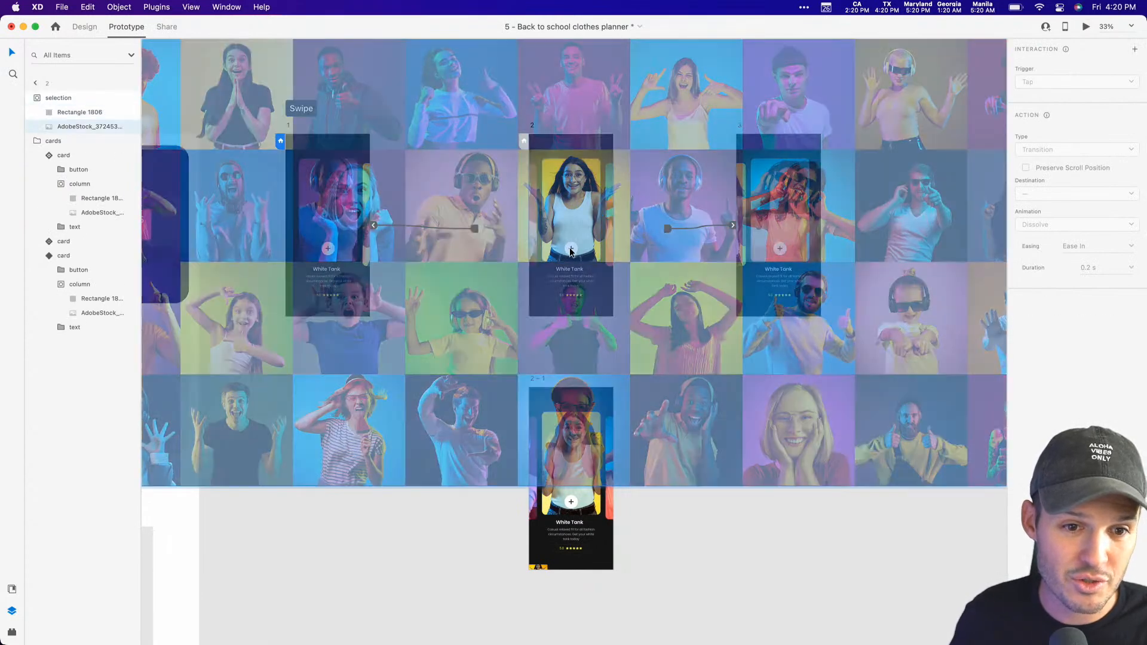
pyautogui.press('Escape')
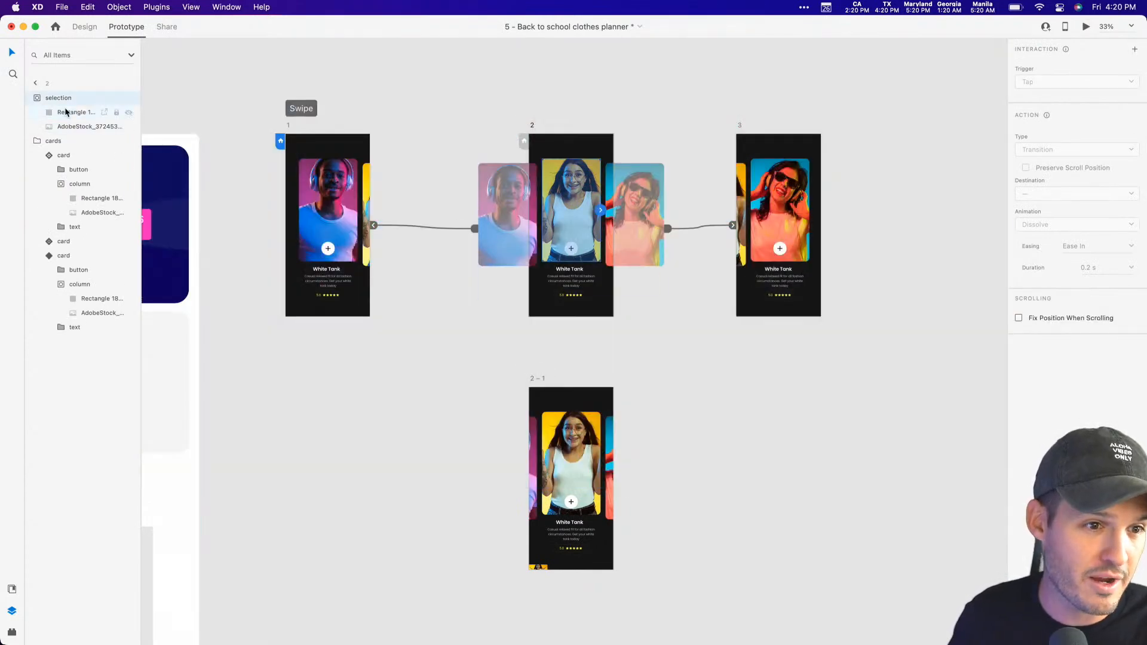
pyautogui.click(492, 113)
pyautogui.press('z')
pyautogui.moveTo(496, 123); pyautogui.dragTo(715, 343)
pyautogui.click(498, 269)
pyautogui.doubleClick(498, 268)
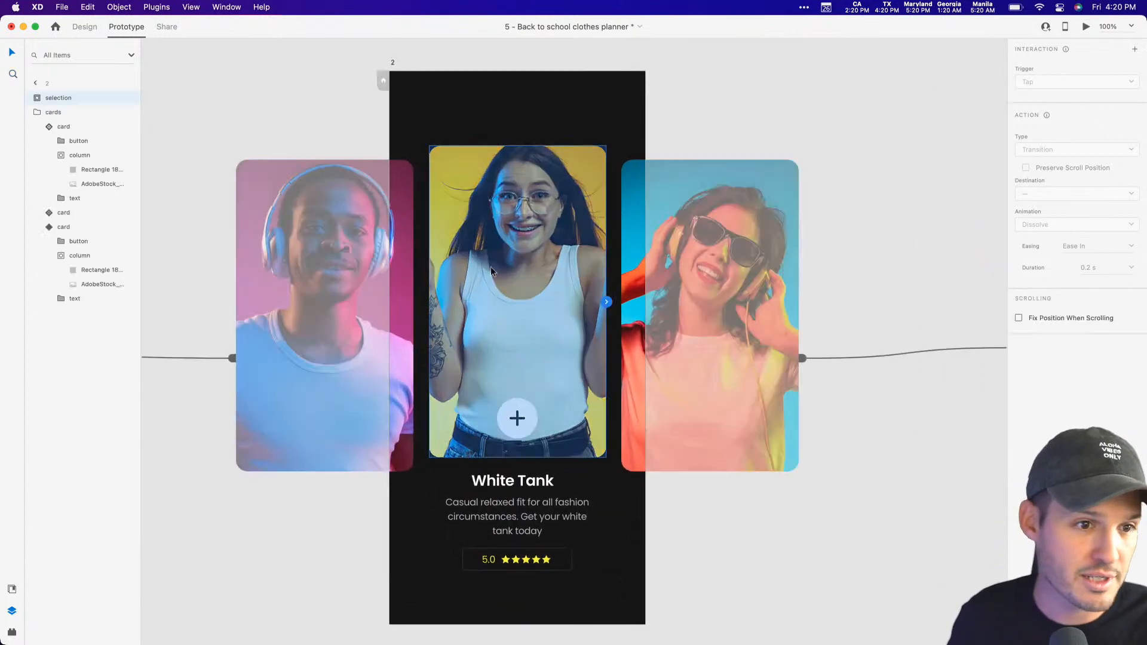
pyautogui.click(54, 126)
pyautogui.click(71, 129)
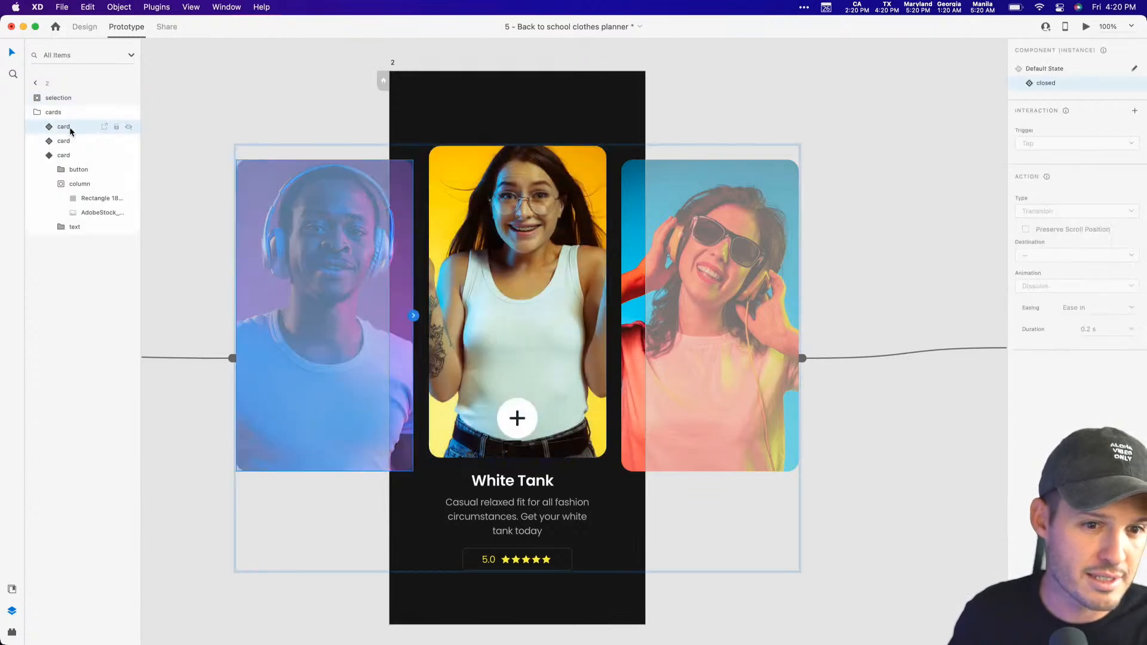
pyautogui.click(69, 142)
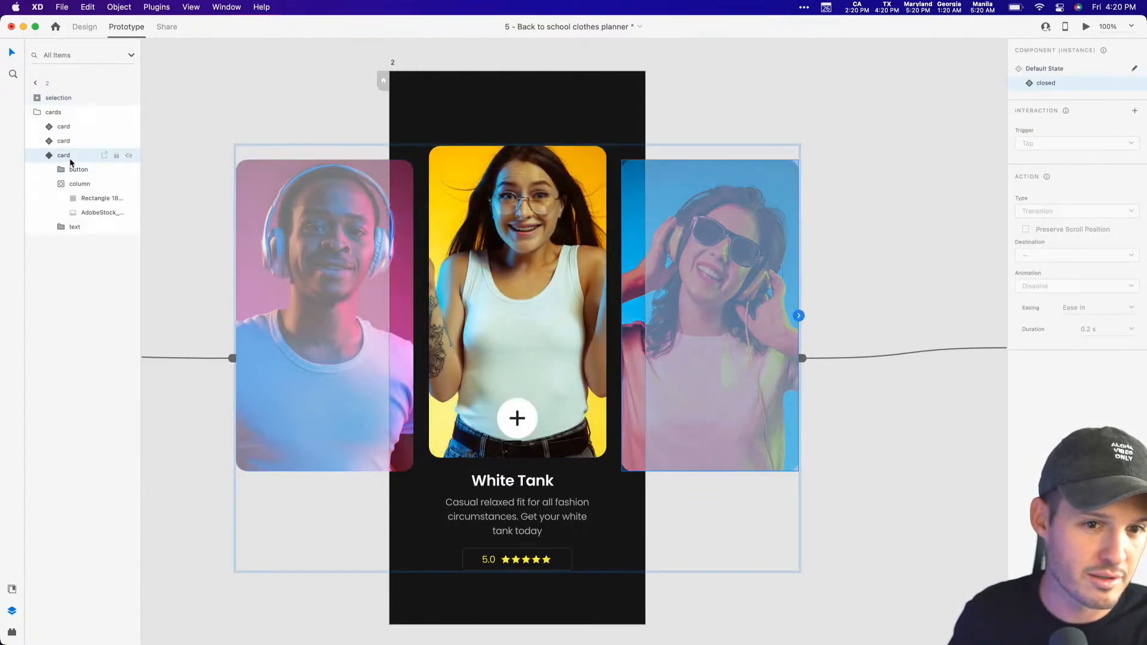
pyautogui.click(68, 171)
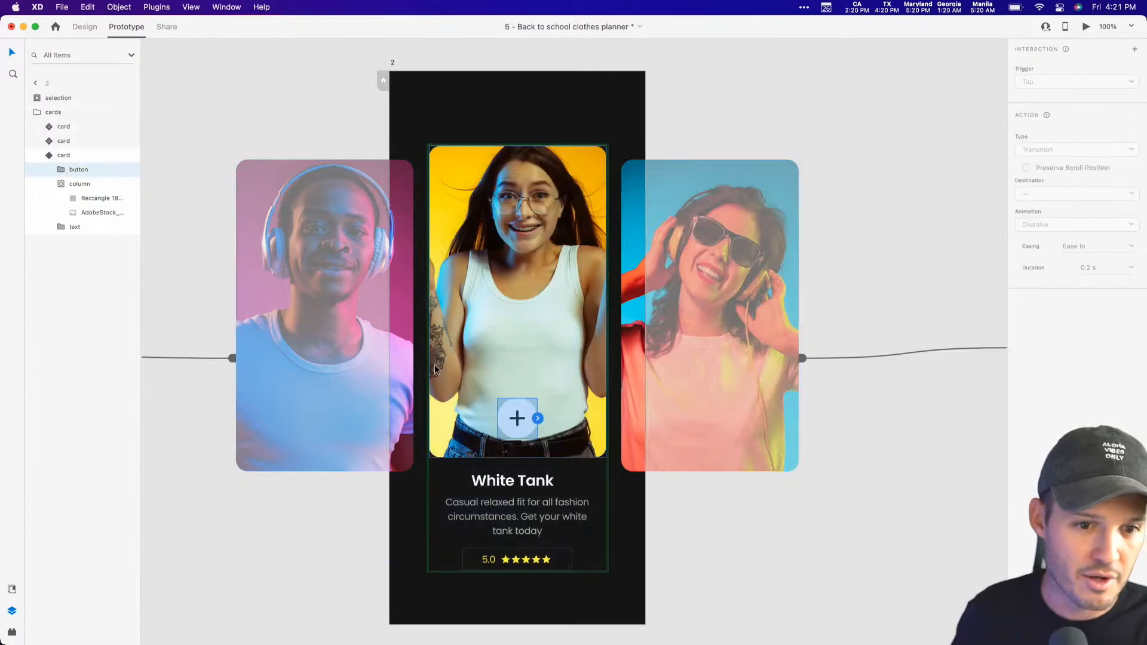
# Link artboard 2's plus button to artboard 2 – 1 with a Tap trigger and an Auto-Animate action.
pyautogui.scroll(-5, 759, 496)
pyautogui.press('super+minus')
pyautogui.moveTo(756, 489); pyautogui.dragTo(731, 314)
pyautogui.moveTo(531, 121); pyautogui.dragTo(545, 429)
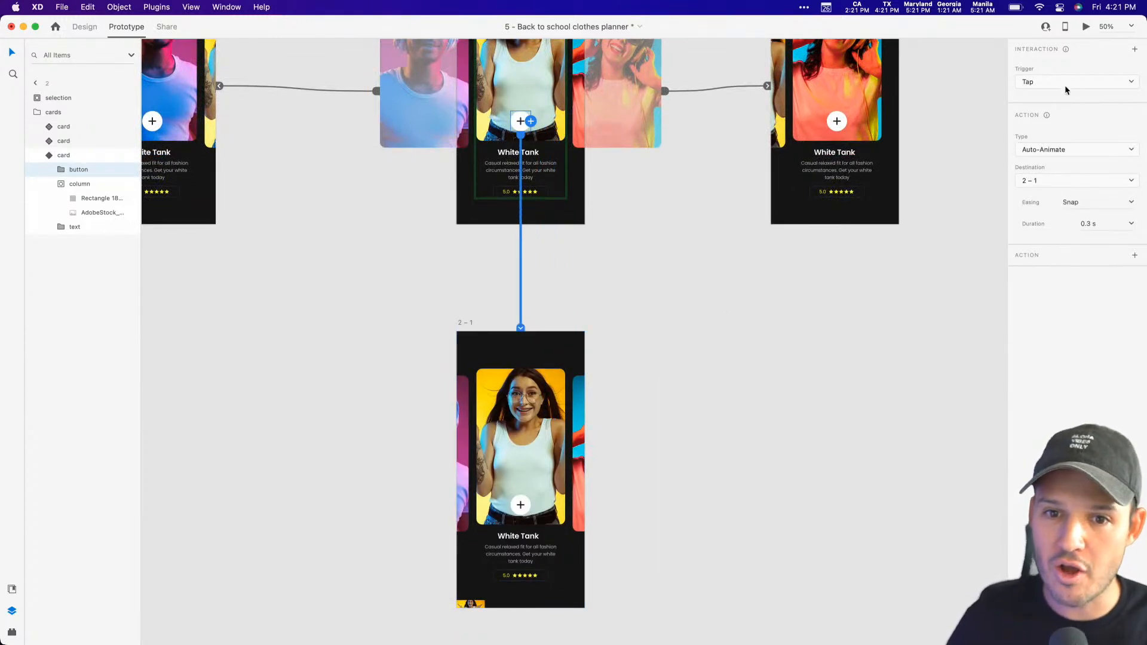
# Set the plus button transition's duration to 1 s and its easing to Wind Up.
pyautogui.click(1090, 223)
pyautogui.press('Left')
pyautogui.hotkey('shift', 'Right')
pyautogui.hotkey('shift', 'Right')
pyautogui.write('1')
pyautogui.press('Tab')
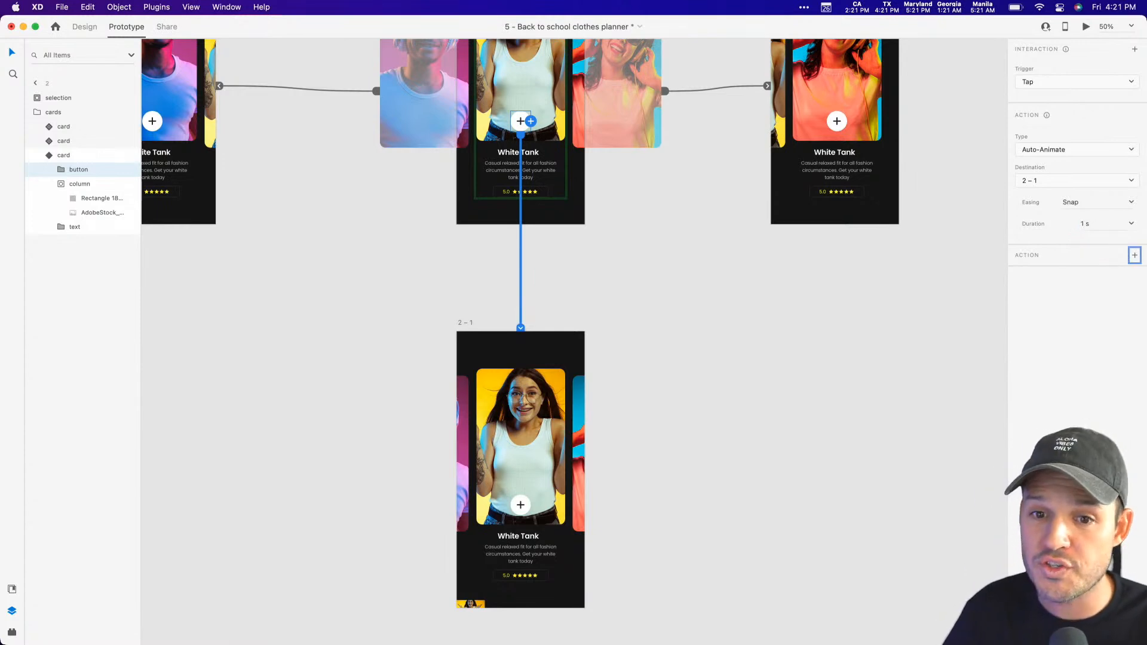
pyautogui.click(1131, 202)
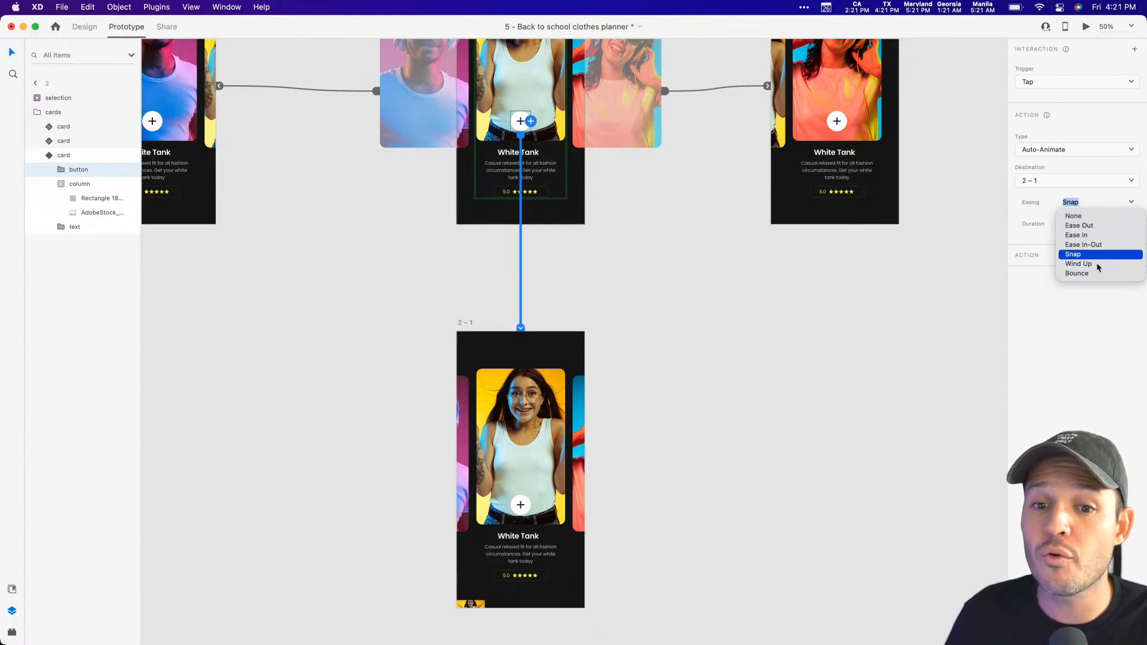
pyautogui.click(1097, 264)
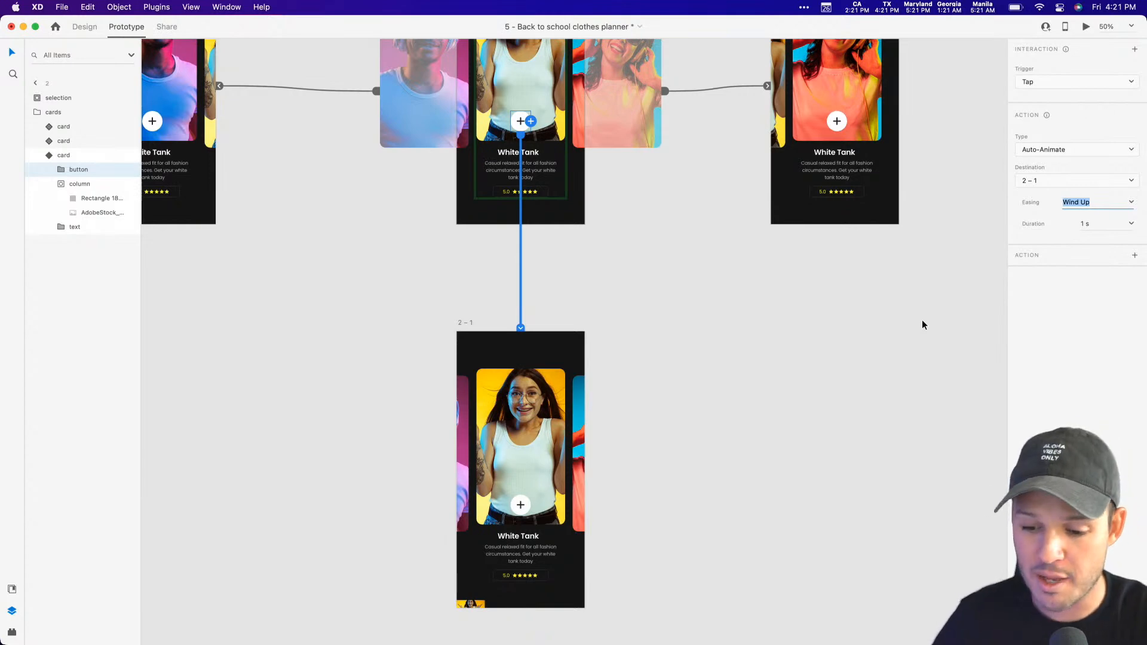
# Preview the prototype from artboard 2, swipe between the woman's and the man's cards, and close the preview.
pyautogui.scroll(5, 653, 278)
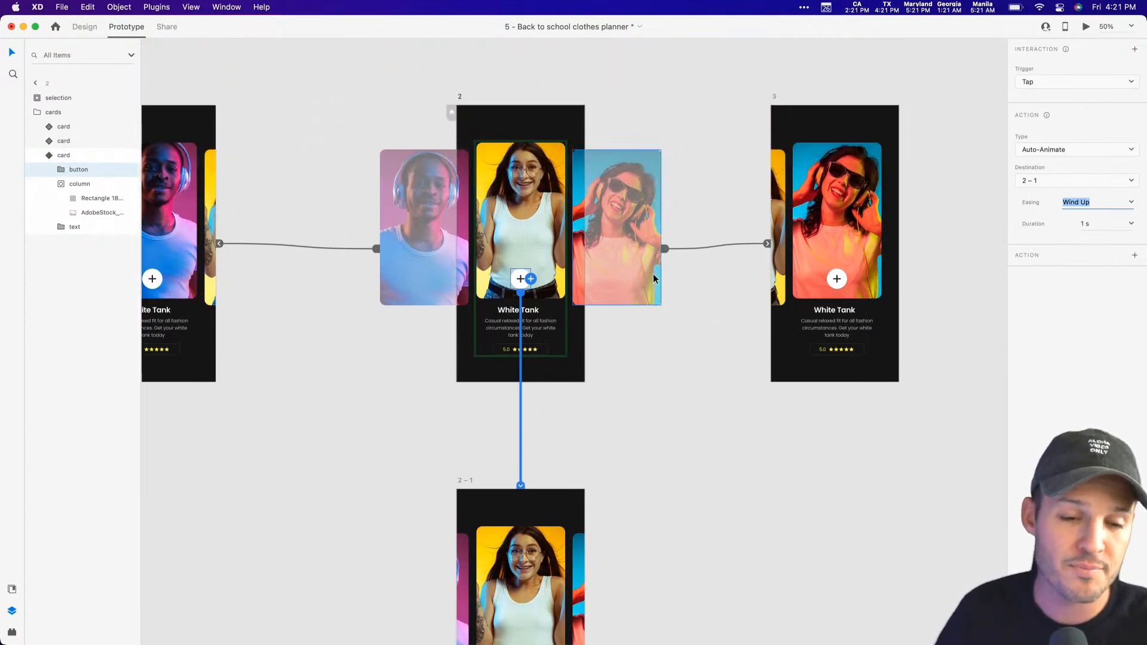
pyautogui.click(459, 101)
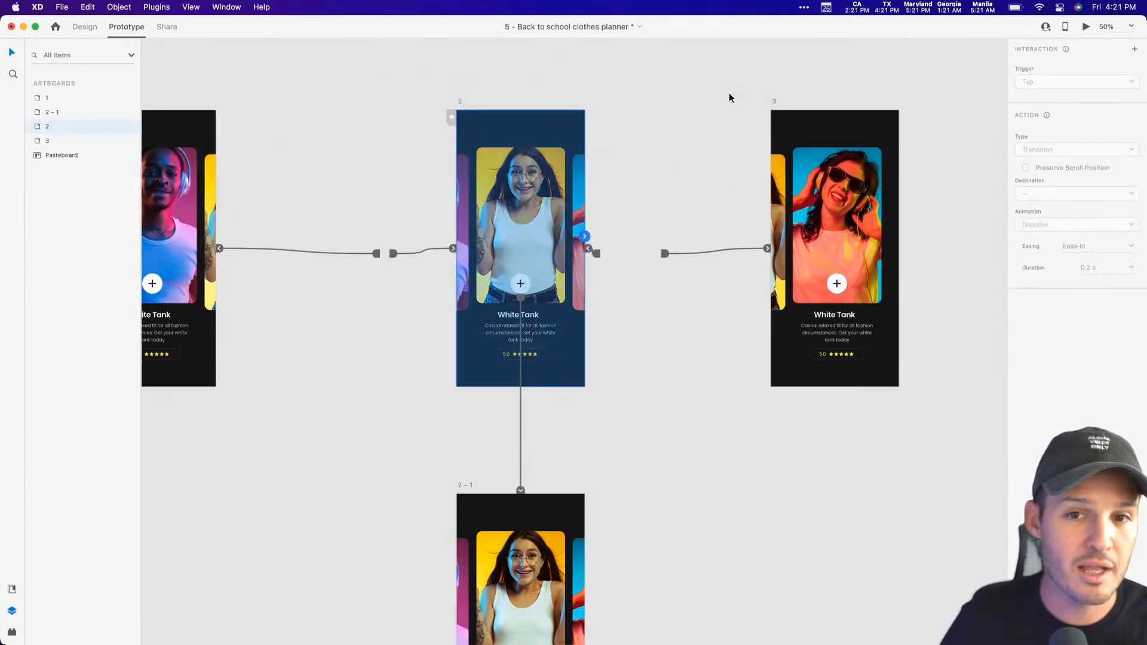
pyautogui.click(1087, 27)
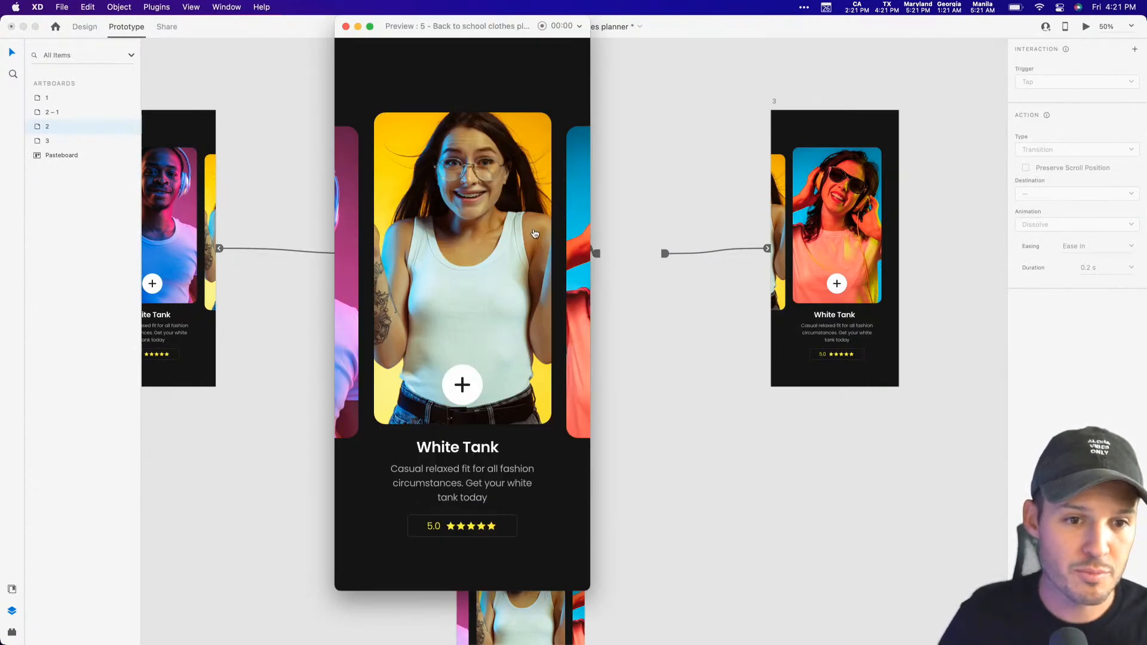
pyautogui.moveTo(546, 235); pyautogui.dragTo(332, 247)
pyautogui.moveTo(420, 245); pyautogui.dragTo(502, 241)
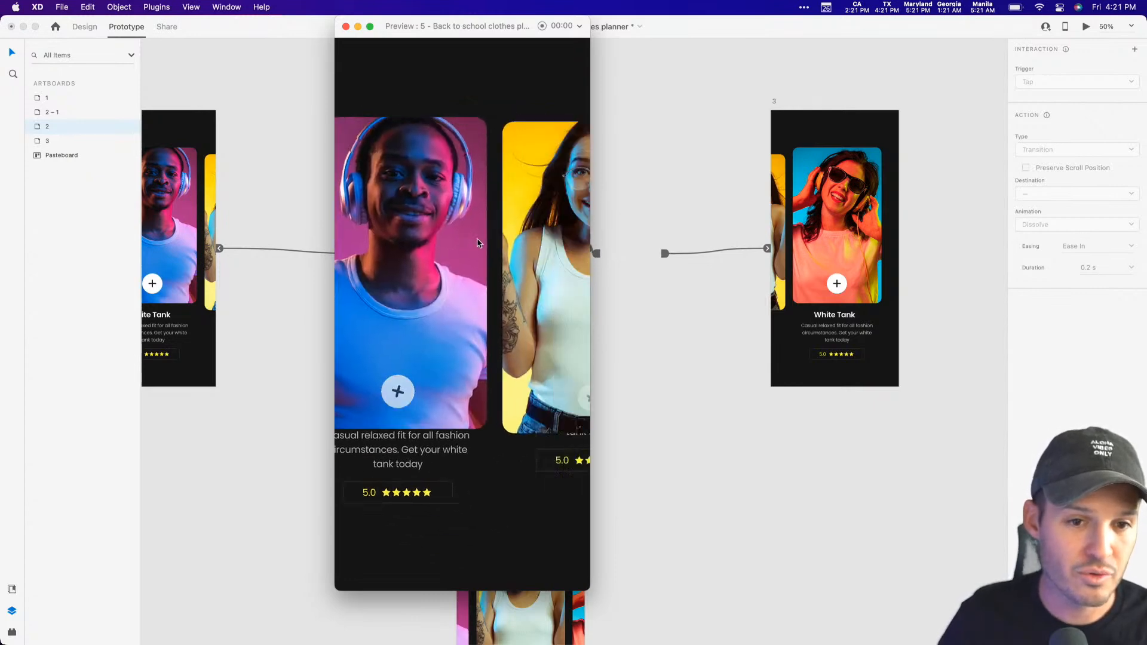
pyautogui.click(346, 27)
# Change the trigger of artboard 2's cards link to artboard 1 to Keys & Gamepad with the Left arrow key assigned.
pyautogui.click(529, 209)
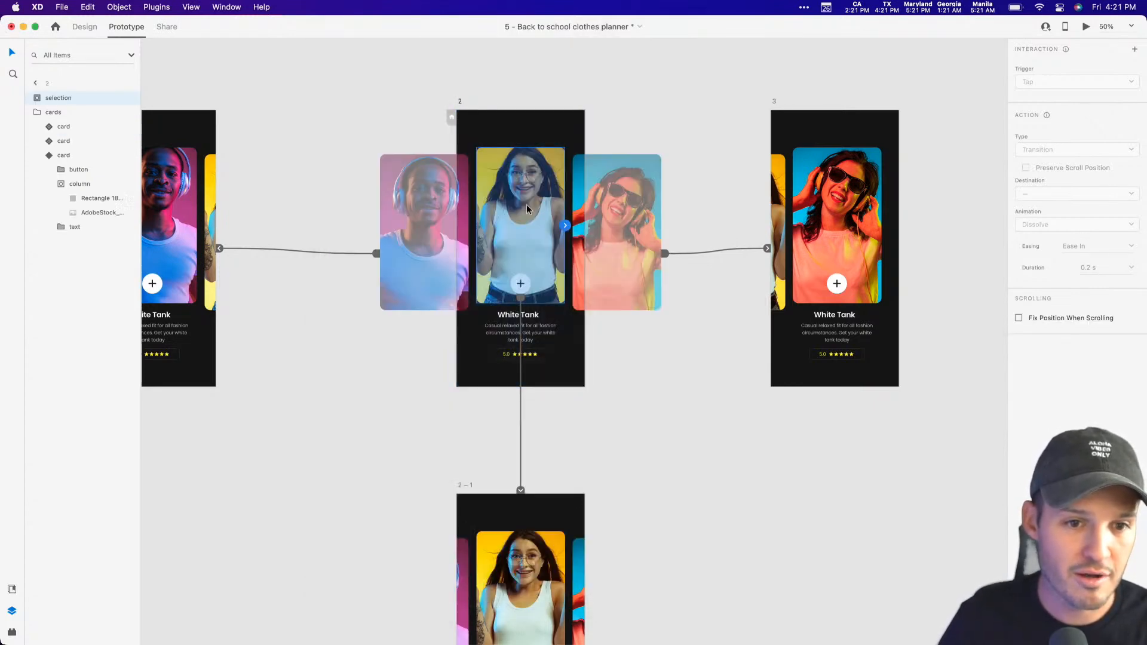
pyautogui.click(336, 252)
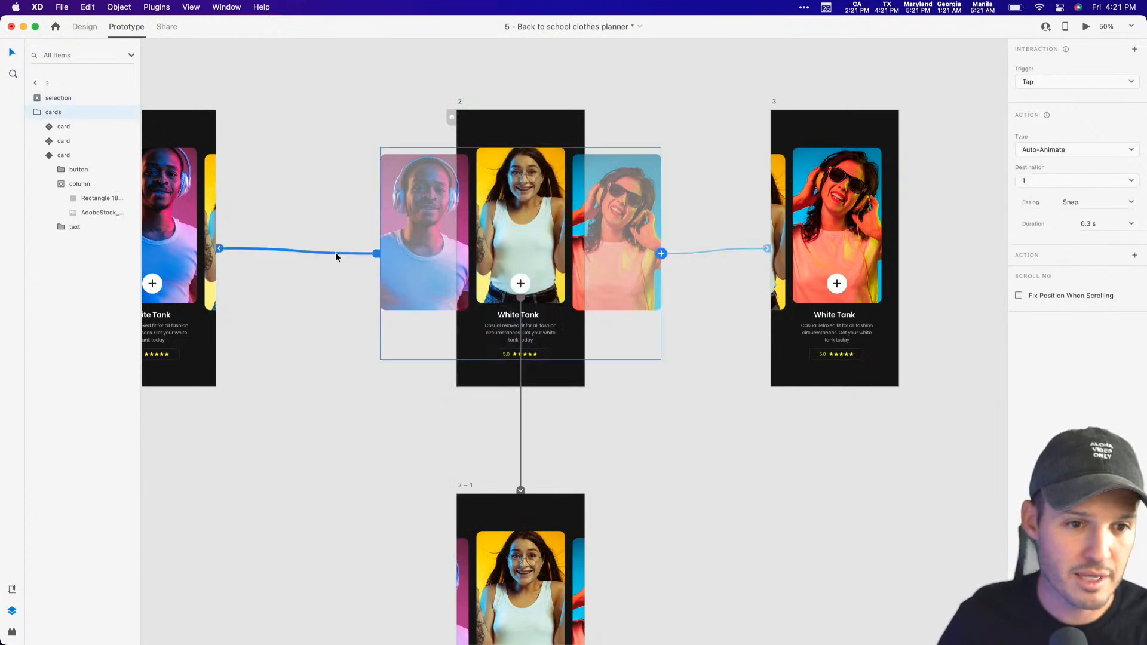
pyautogui.press('Delete')
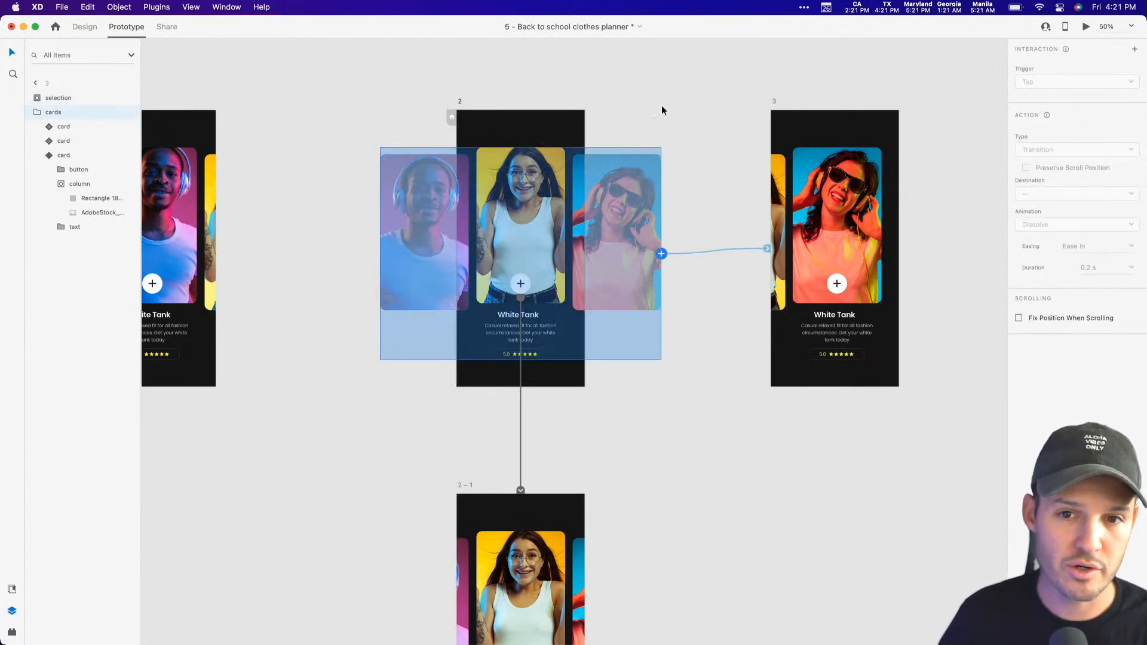
pyautogui.press('cmd+z')
pyautogui.click(1109, 83)
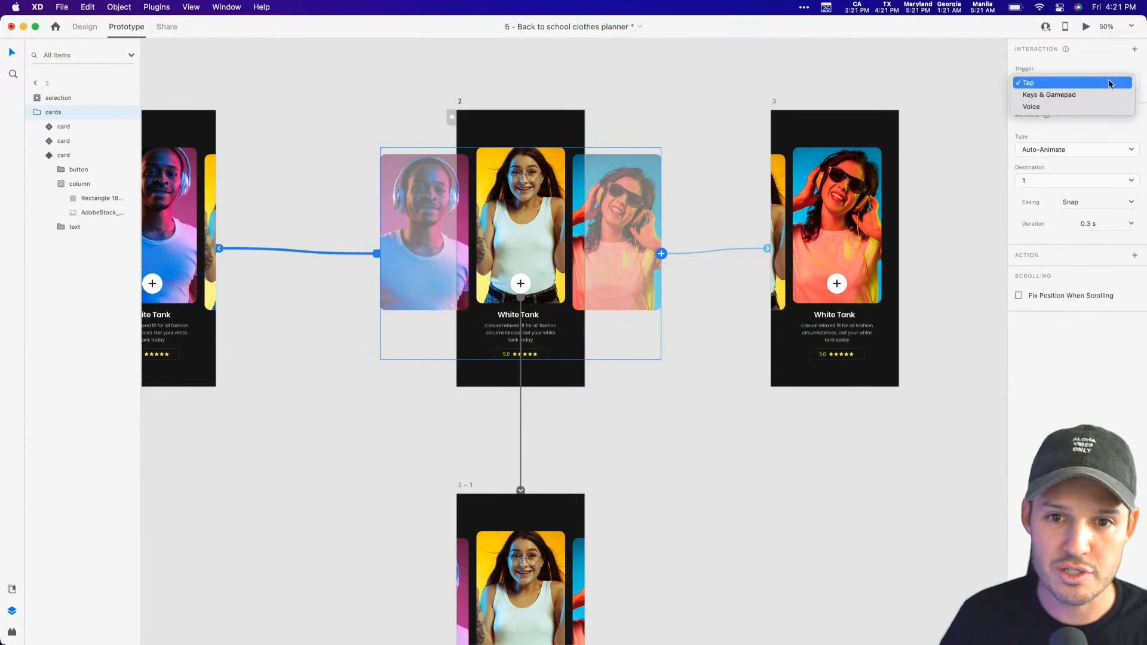
pyautogui.click(1102, 95)
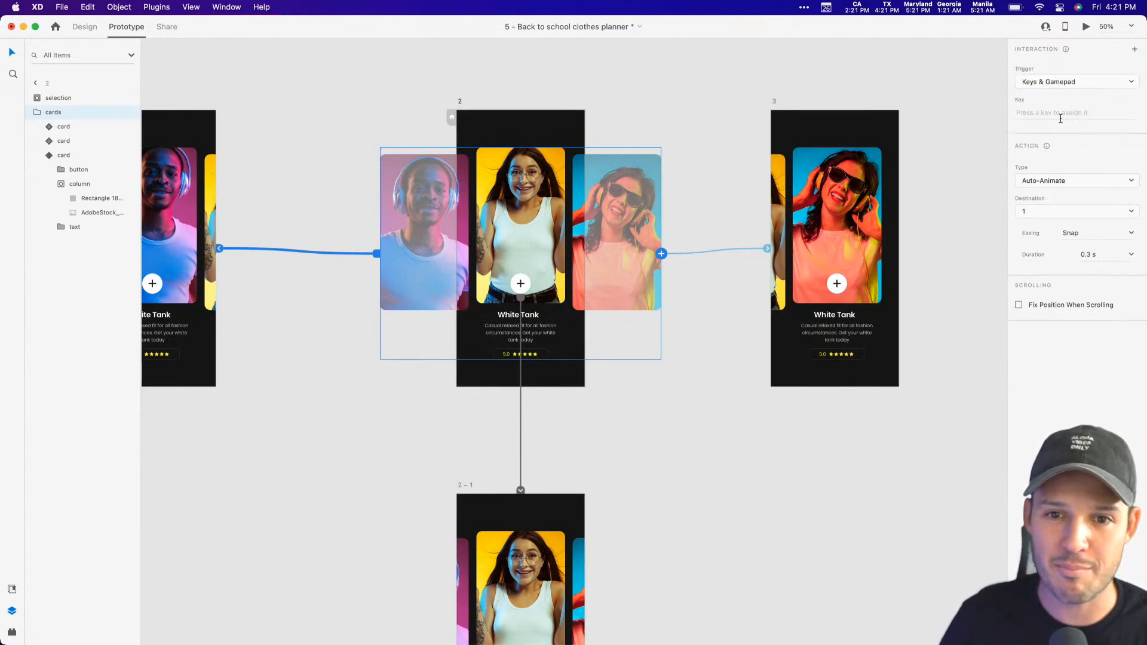
pyautogui.click(1061, 121)
pyautogui.press('Escape')
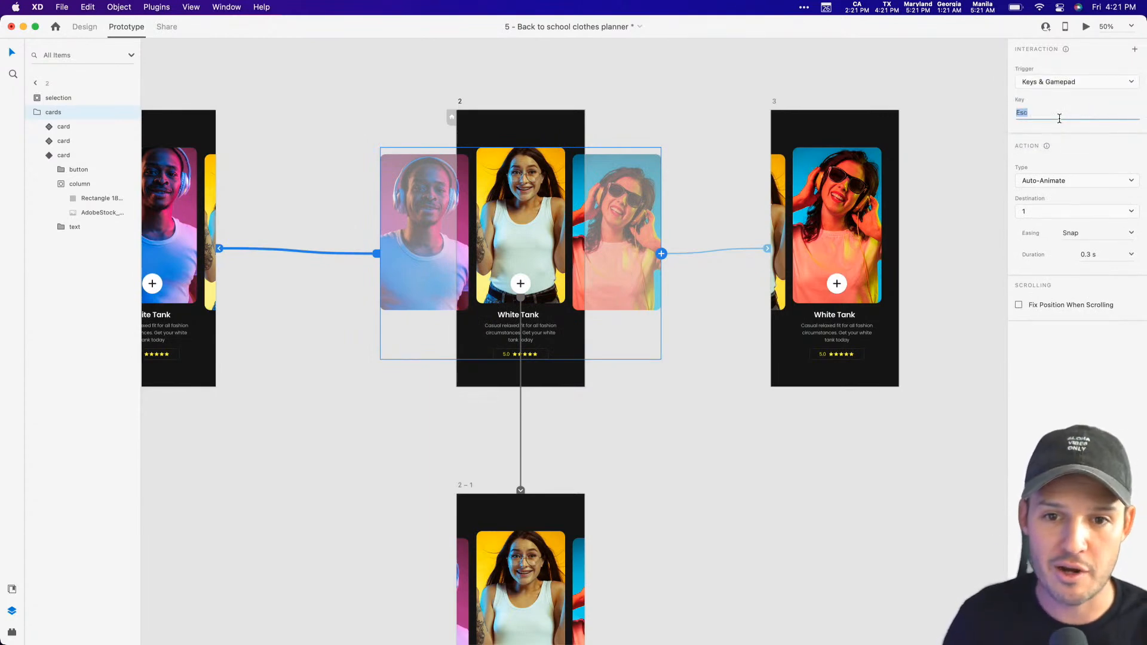
pyautogui.press('Left')
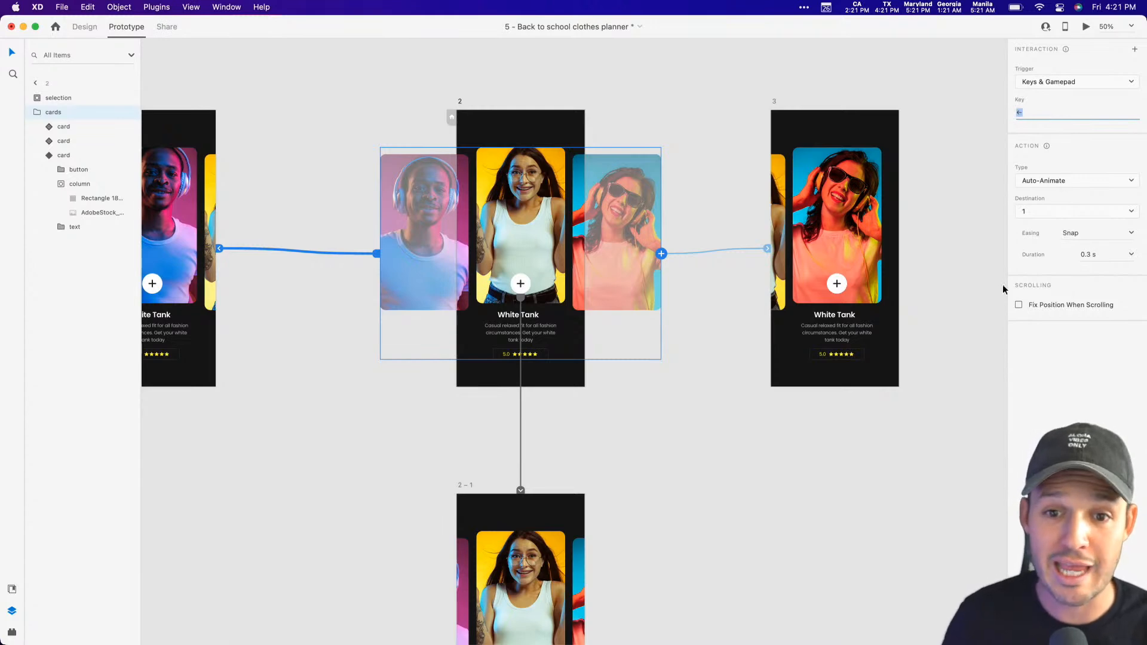
# Preview artboard 2 and test the Left arrow key for moving between the cards.
pyautogui.click(1087, 28)
pyautogui.press('Left')
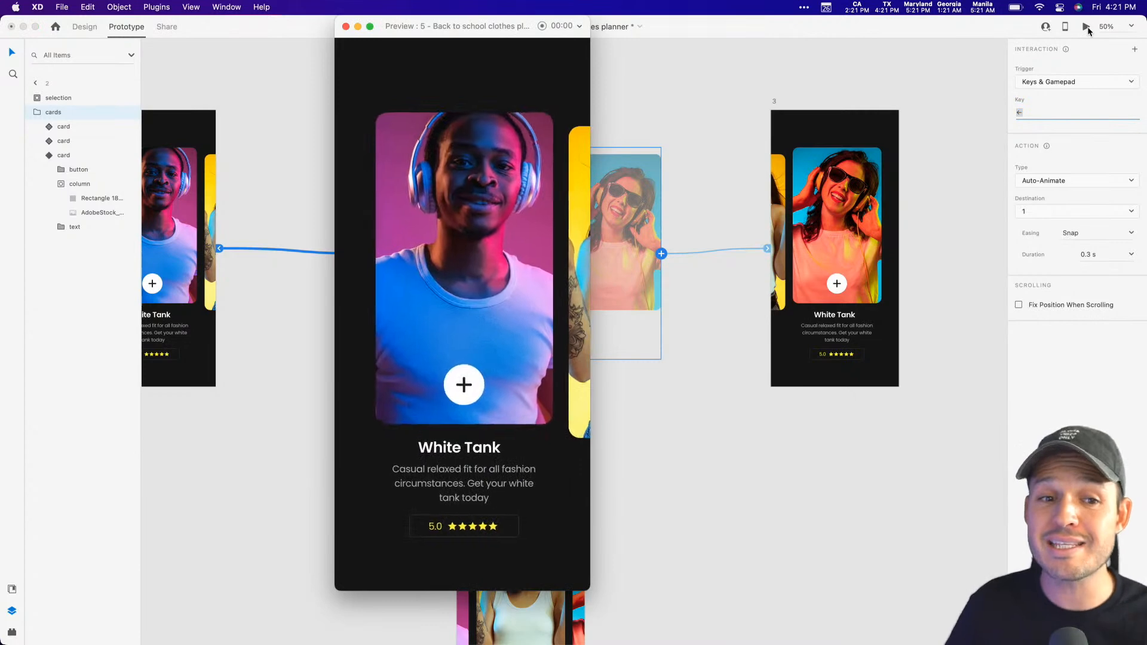
pyautogui.press('Left')
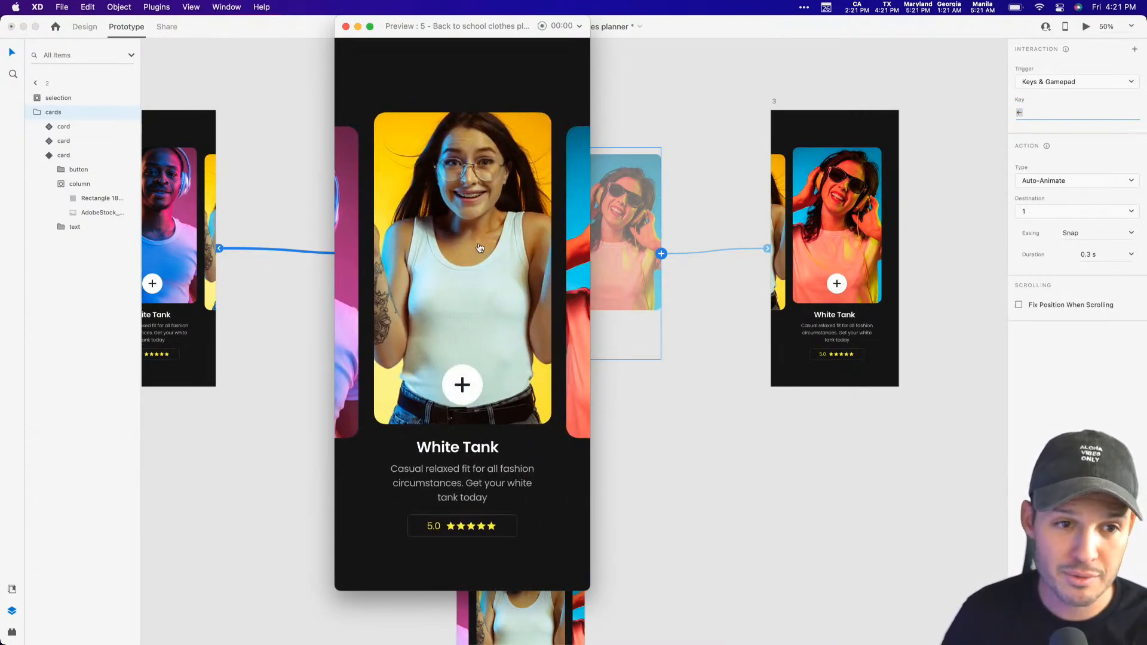
pyautogui.click(345, 27)
# Select the plus button's link to artboard 2 – 1 and test its transition in the preview.
pyautogui.scroll(-4, 677, 351)
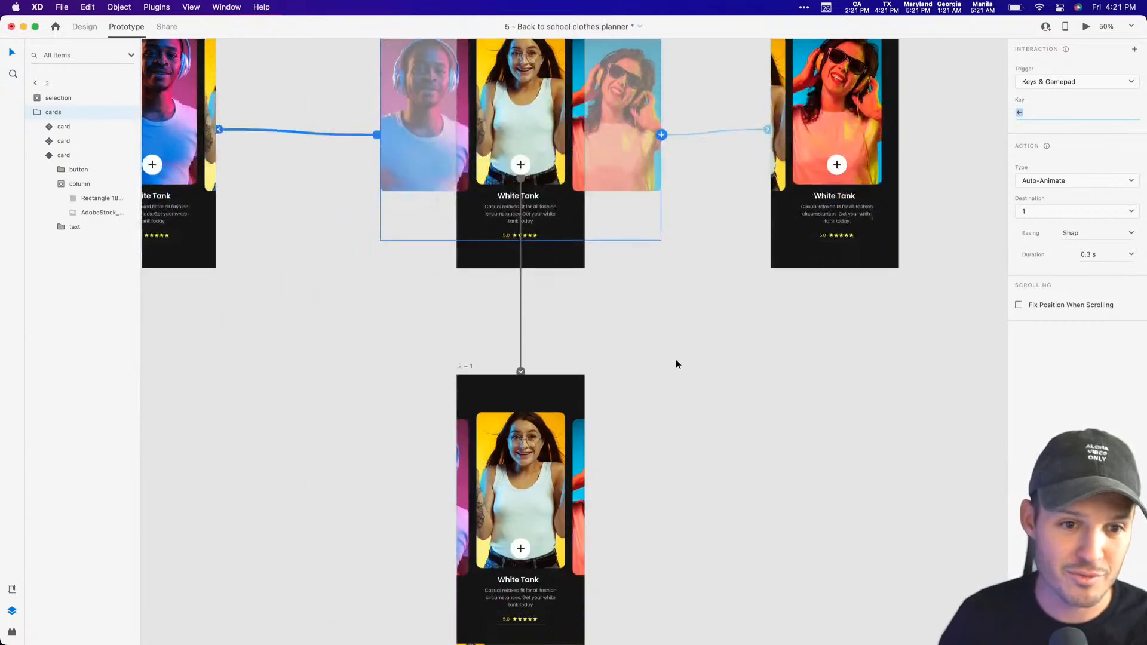
pyautogui.click(521, 303)
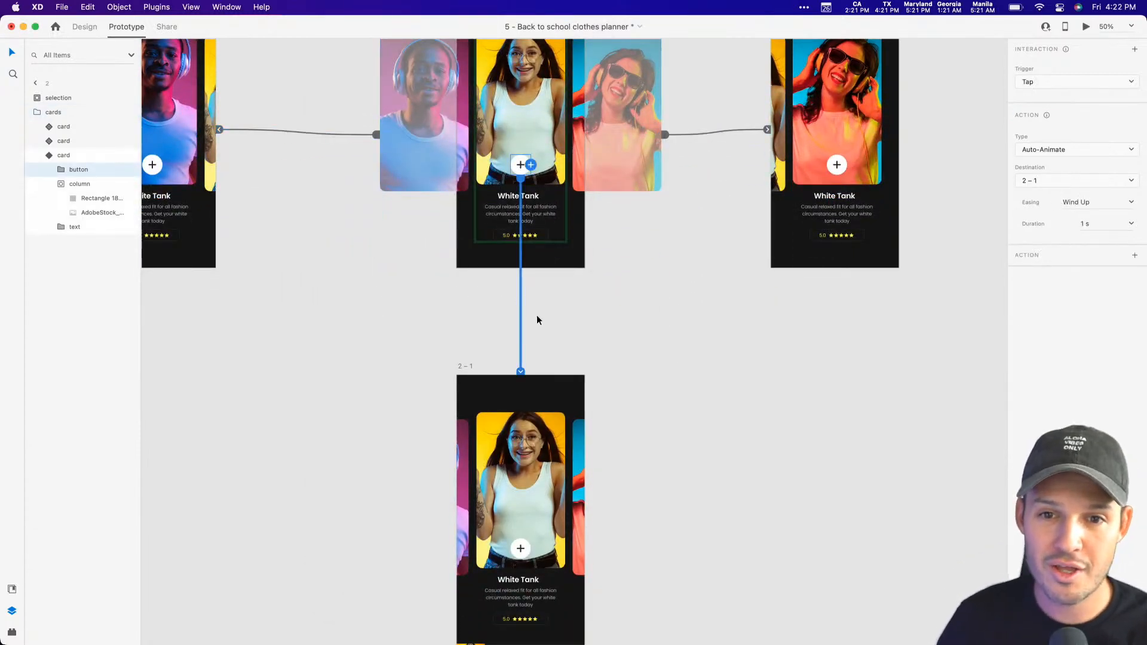
pyautogui.click(1086, 28)
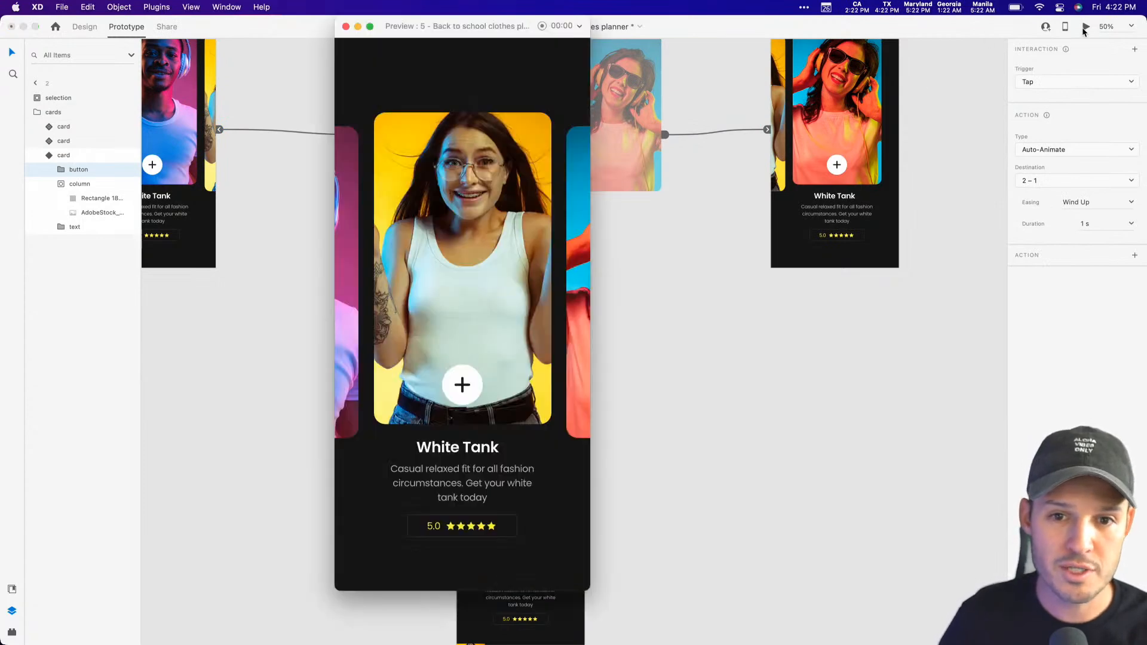
pyautogui.click(462, 385)
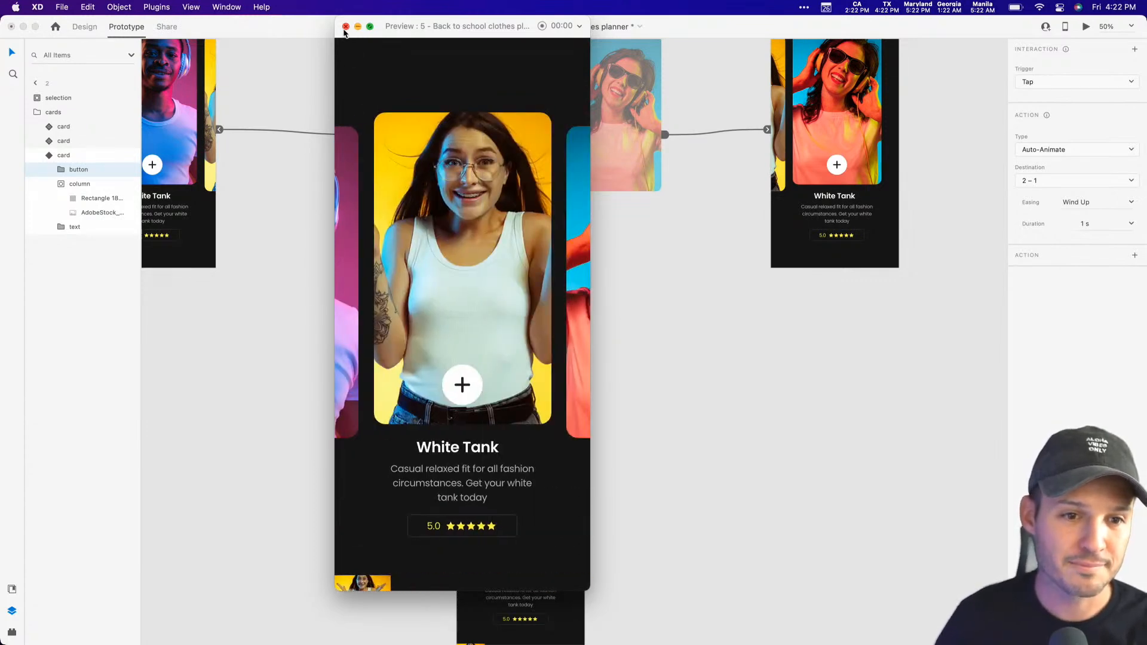
pyautogui.click(345, 27)
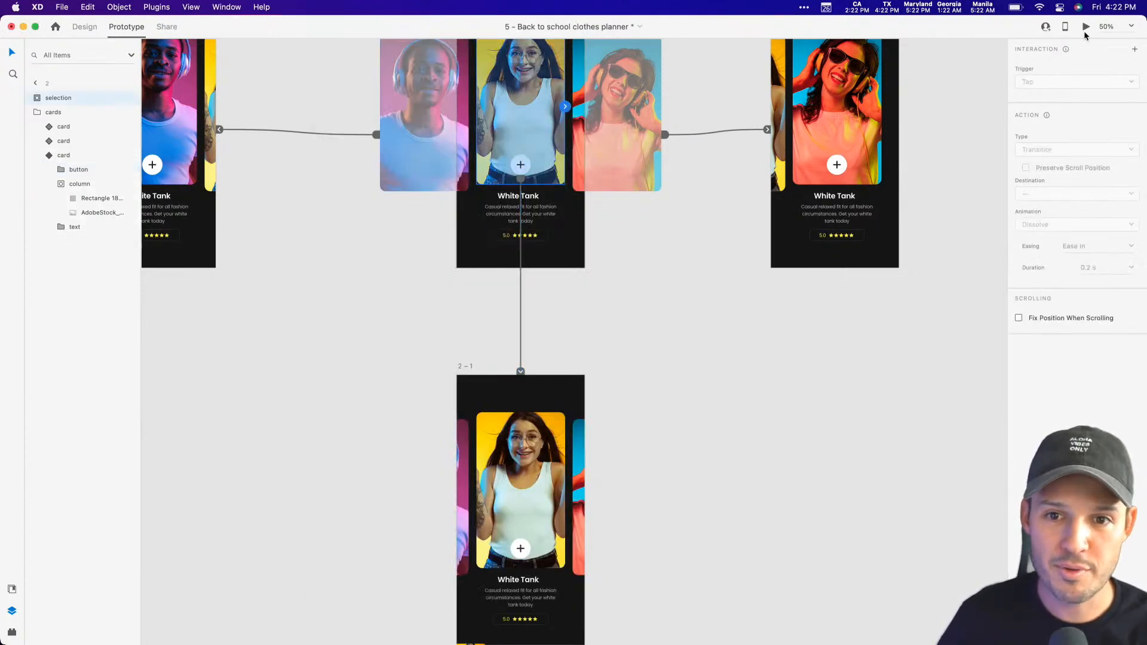
# Preview the prototype again, switching to the man's card and back, and trigger the plus button on the woman's card.
pyautogui.click(1085, 26)
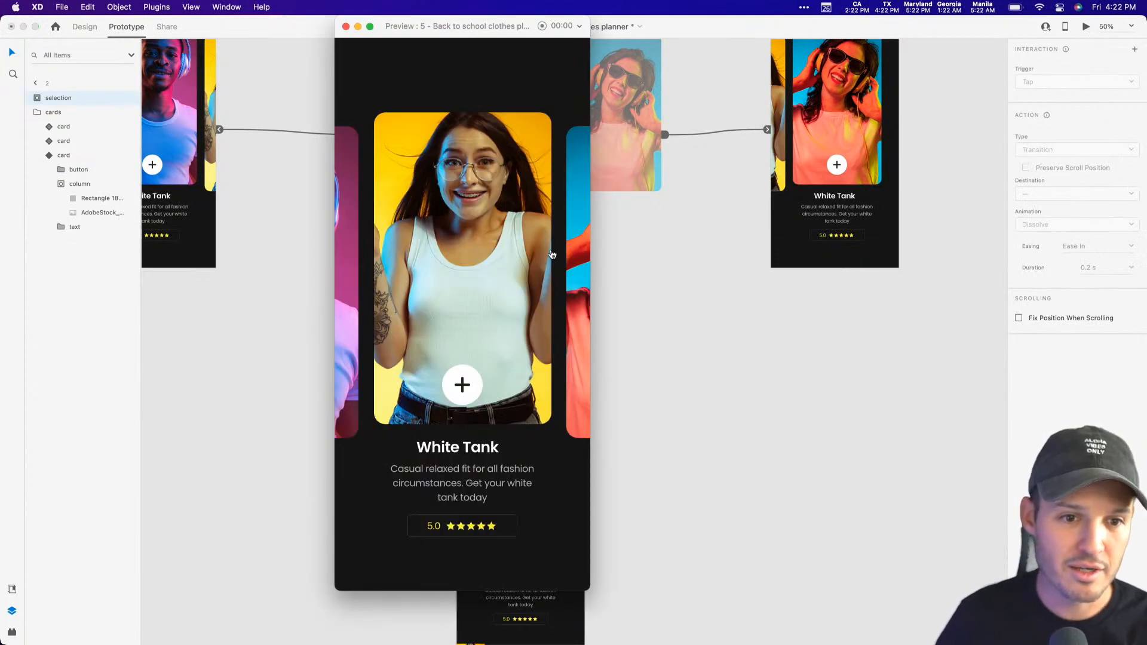
pyautogui.click(353, 254)
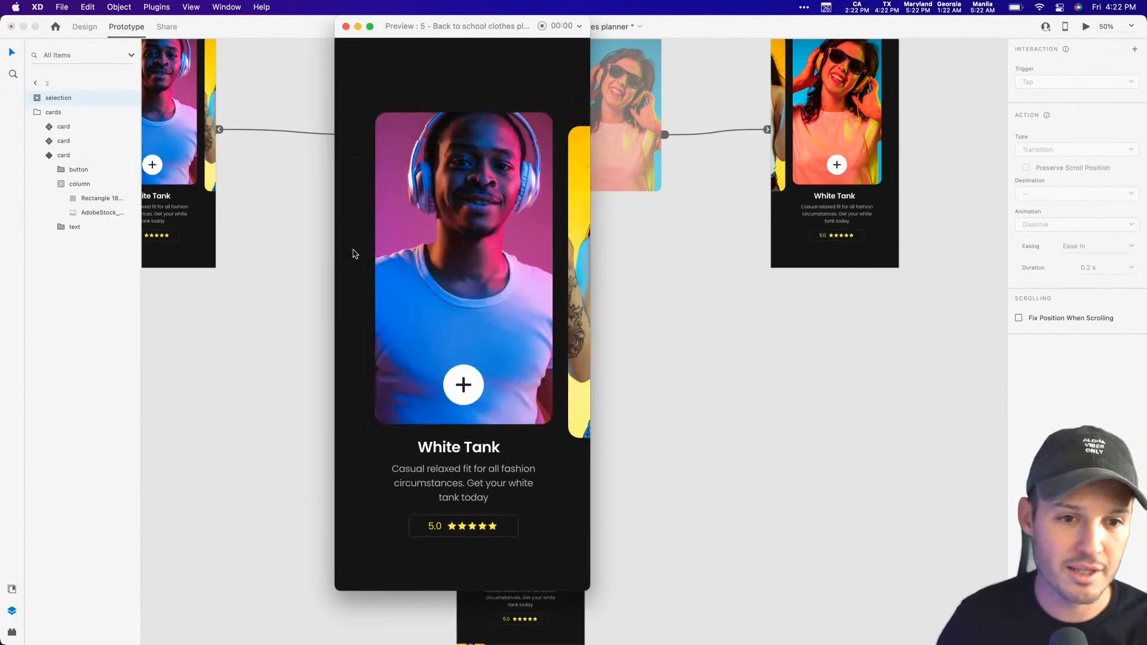
pyautogui.click(565, 251)
pyautogui.click(494, 257)
pyautogui.click(376, 267)
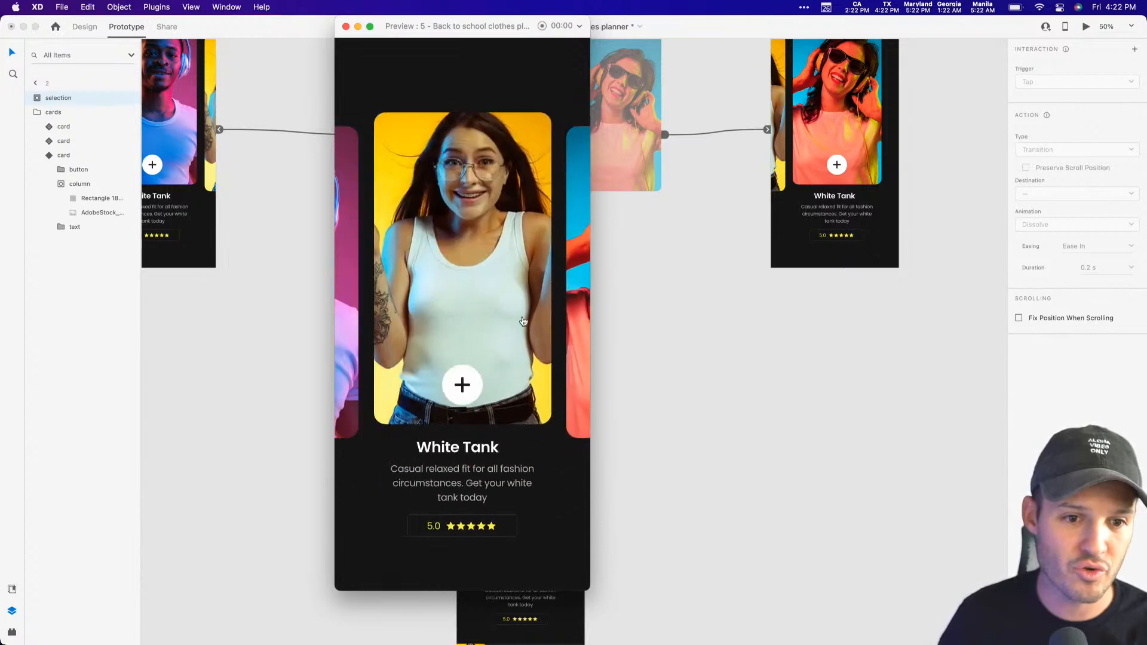
pyautogui.click(468, 385)
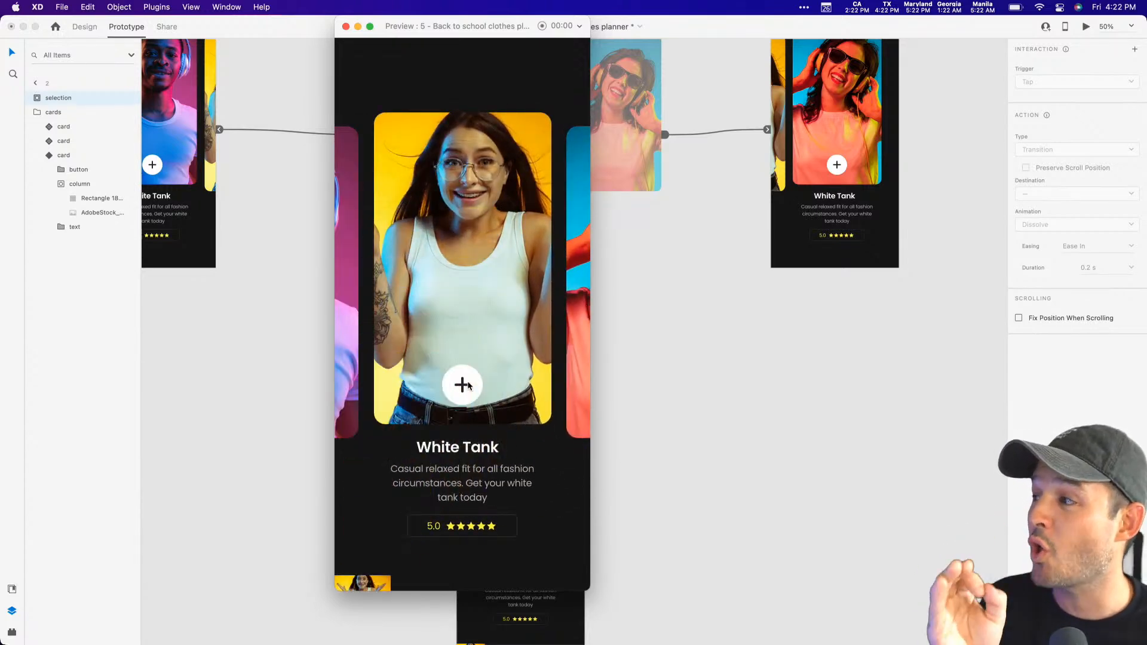
pyautogui.click(346, 26)
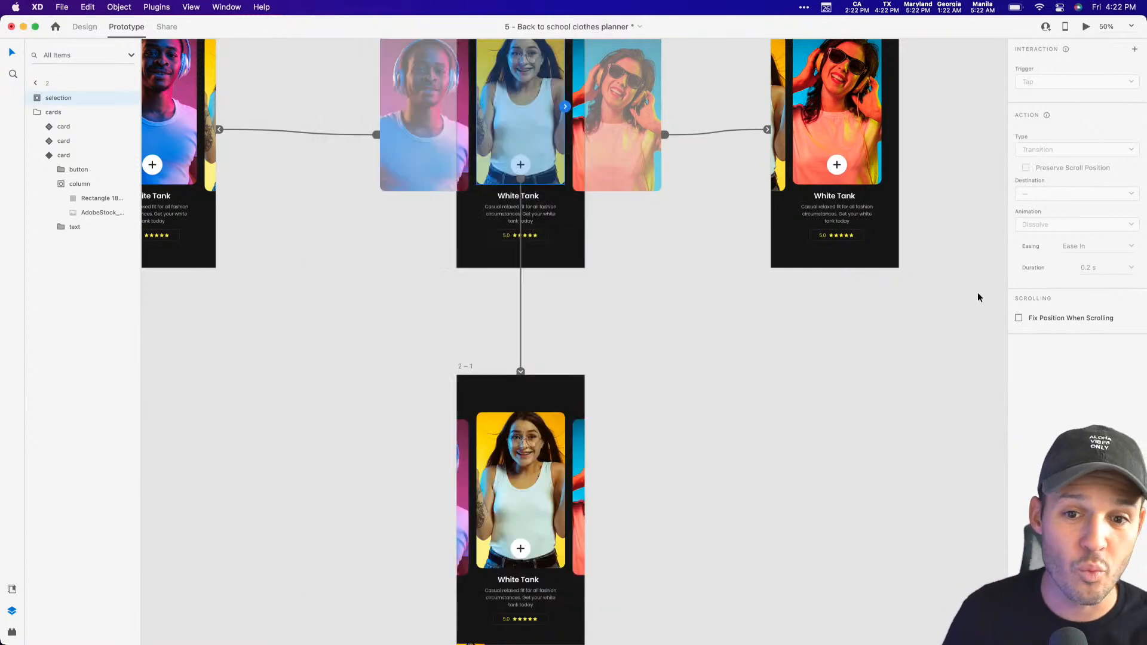
# Set the Auto-Animate duration of the plus button's link from artboard 2 to artboard 2 – 1 to 0.5 s.
pyautogui.click(521, 254)
pyautogui.click(1098, 222)
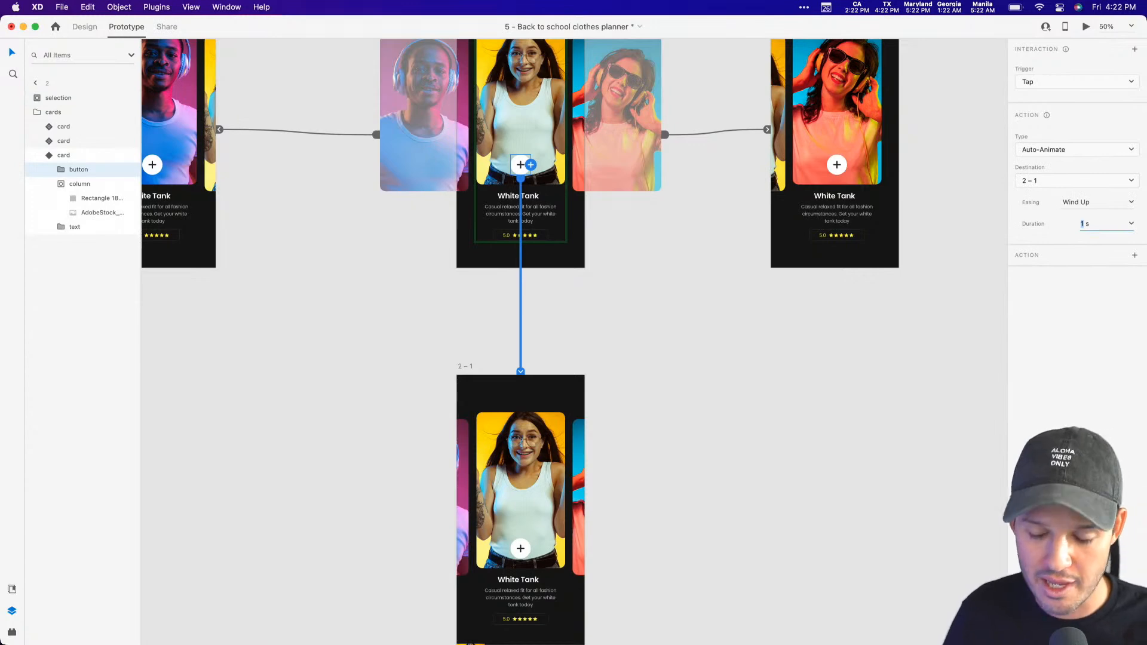
pyautogui.write('0.5')
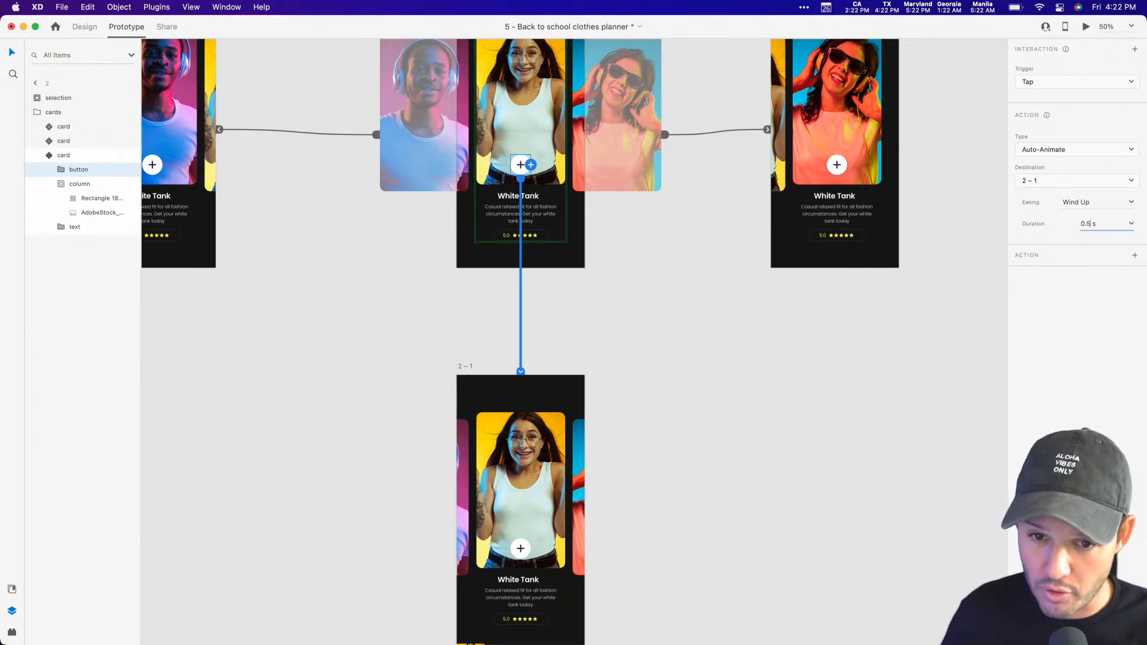
pyautogui.press('Return')
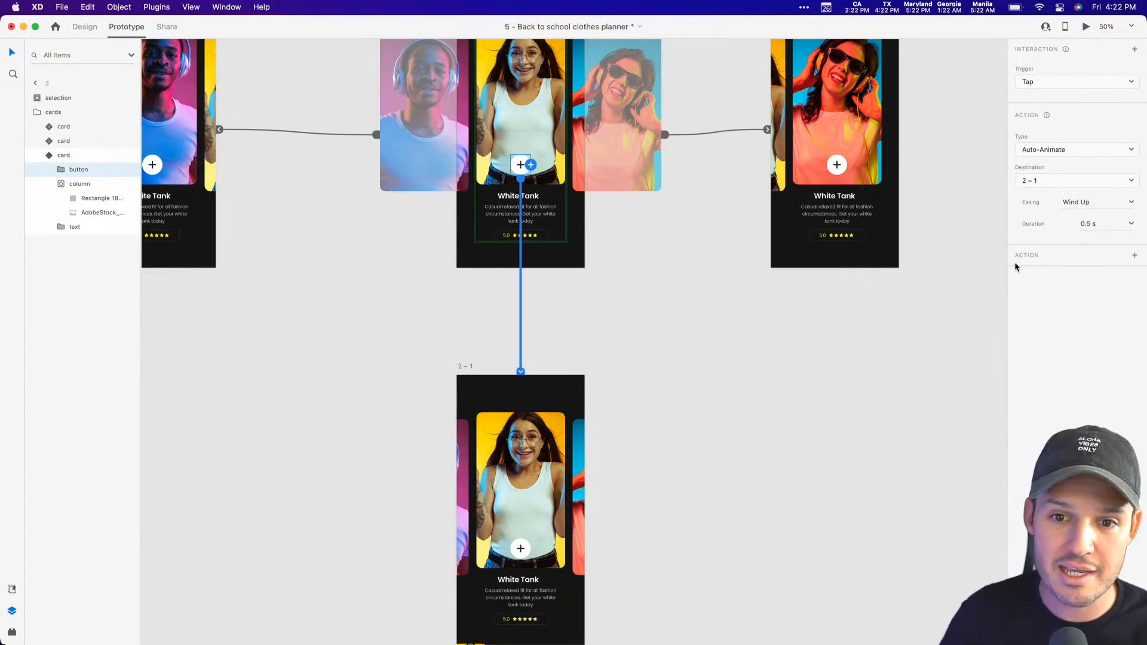
# Preview artboard 2 and trigger the plus button on the woman's card to test the transition, then close the preview.
pyautogui.click(1086, 26)
pyautogui.click(465, 384)
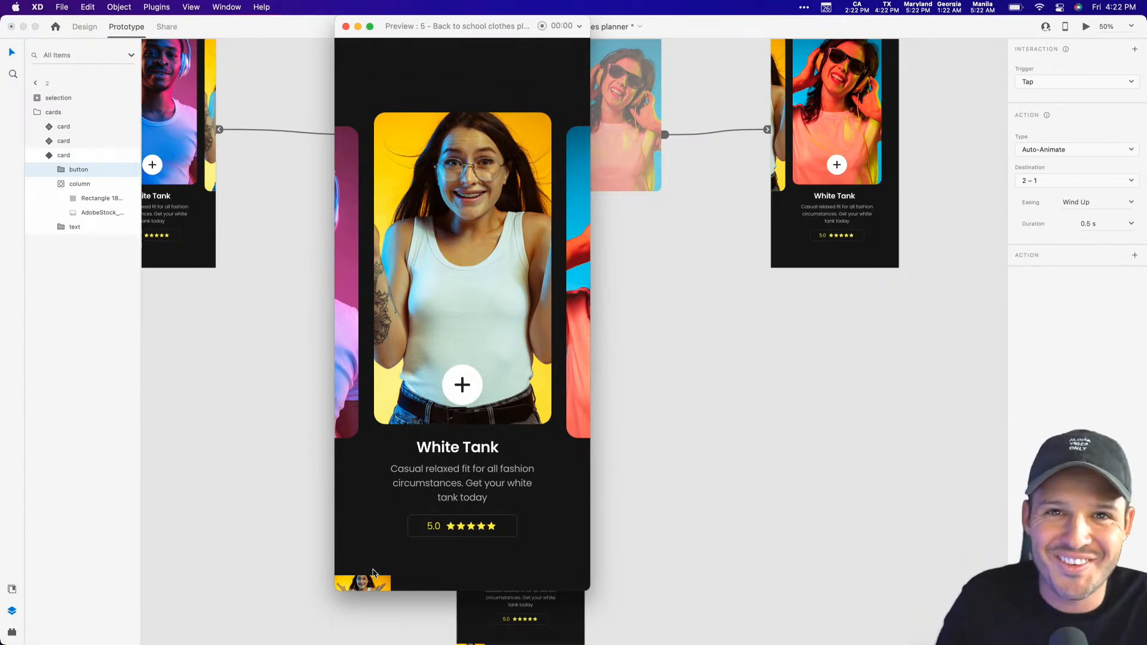
pyautogui.scroll(-2, 725, 405)
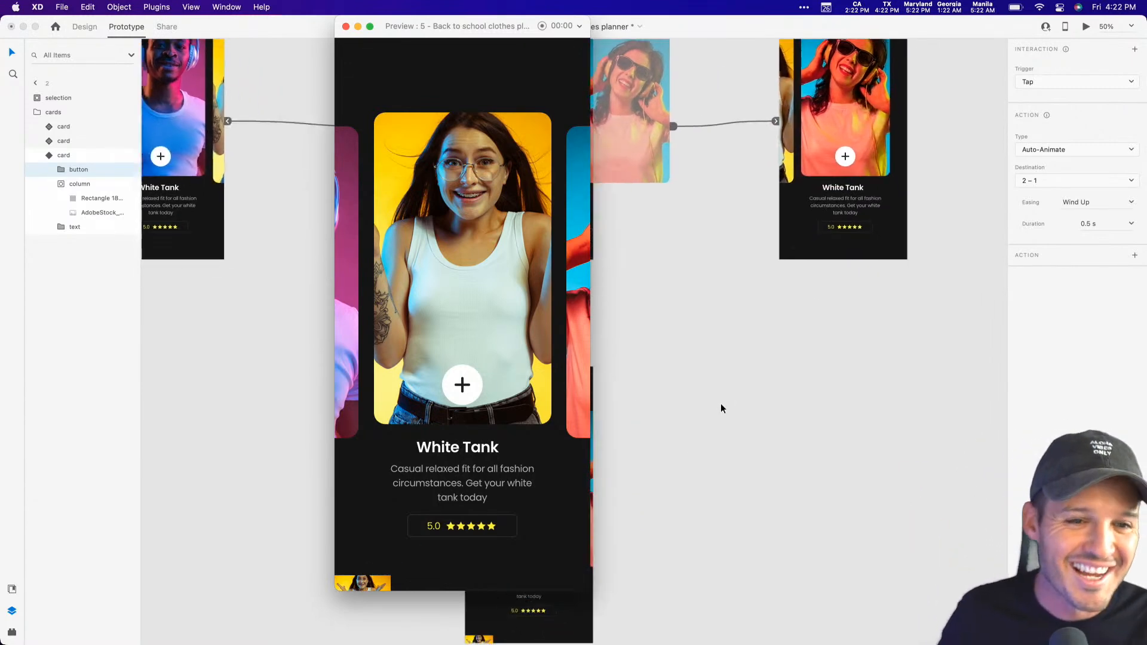
pyautogui.click(345, 26)
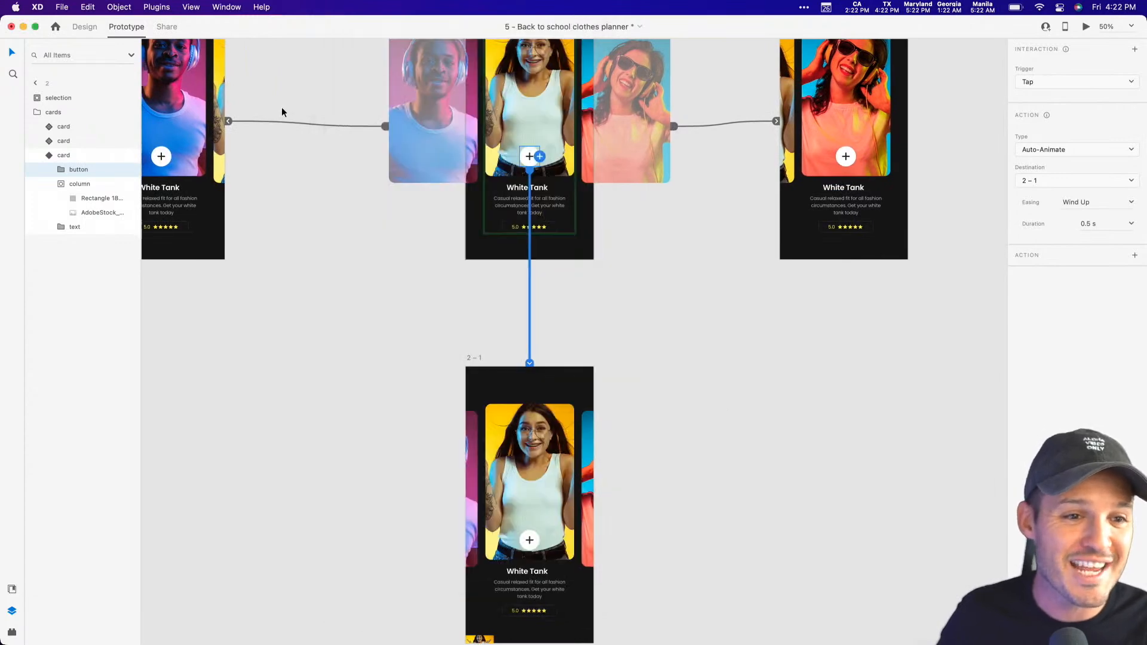
# Preview the prototype from artboard 1, swiping between the man's and woman's cards and triggering the woman's plus button.
pyautogui.hscroll(-5, 443, 112)
pyautogui.click(327, 96)
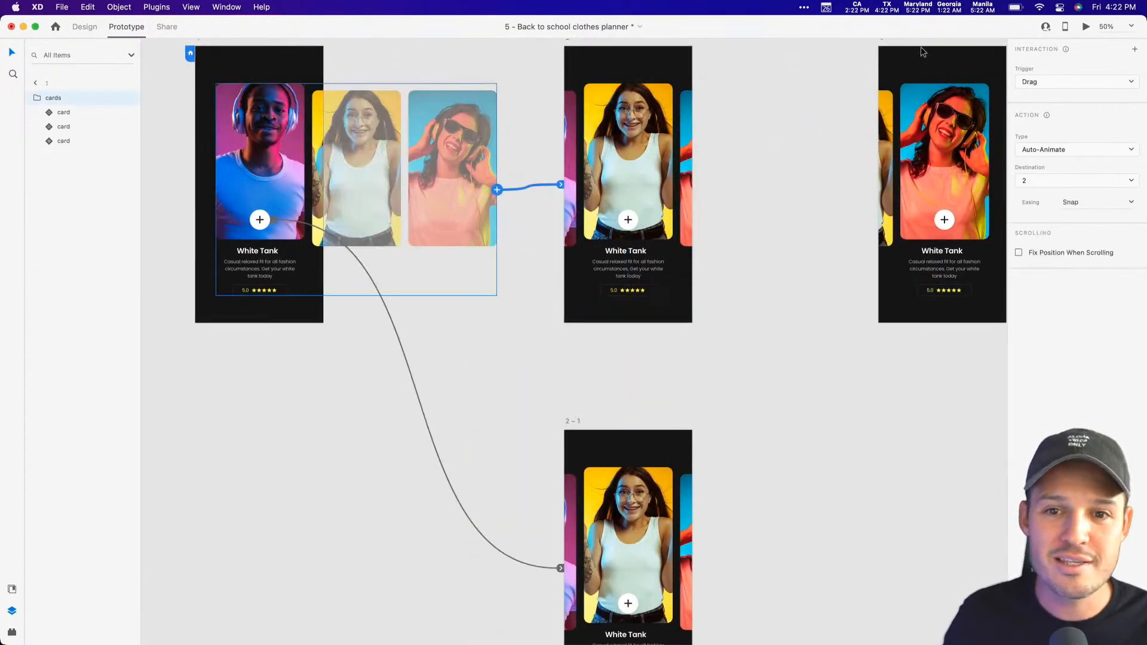
pyautogui.click(1087, 26)
pyautogui.moveTo(506, 248); pyautogui.dragTo(414, 279)
pyautogui.moveTo(342, 285); pyautogui.dragTo(487, 287)
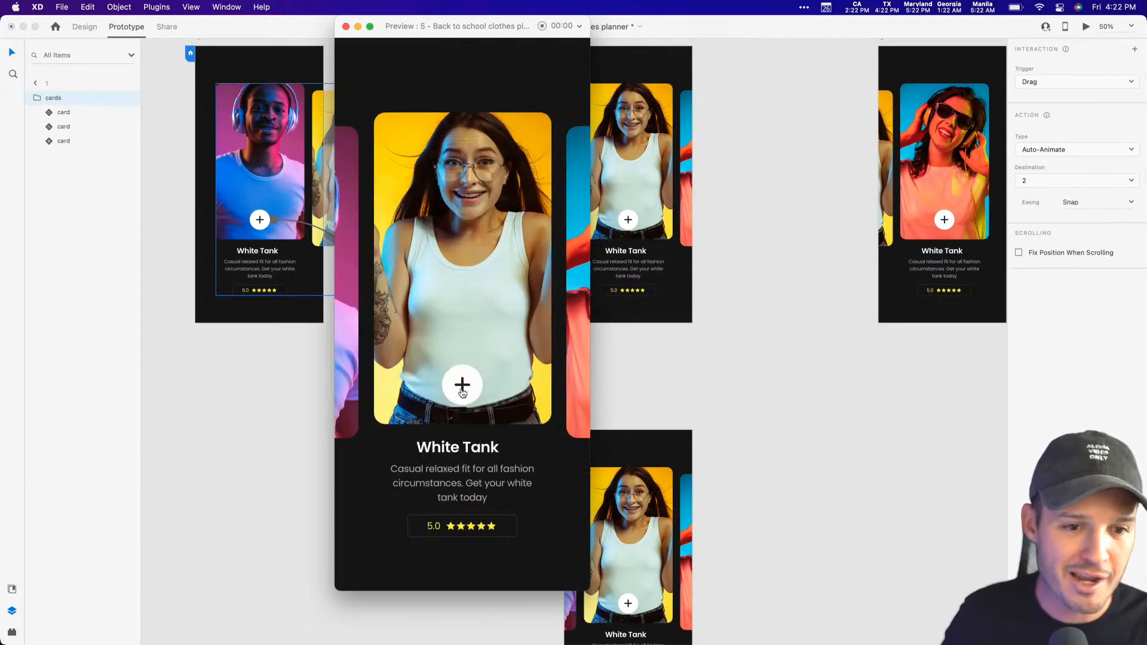
pyautogui.click(454, 381)
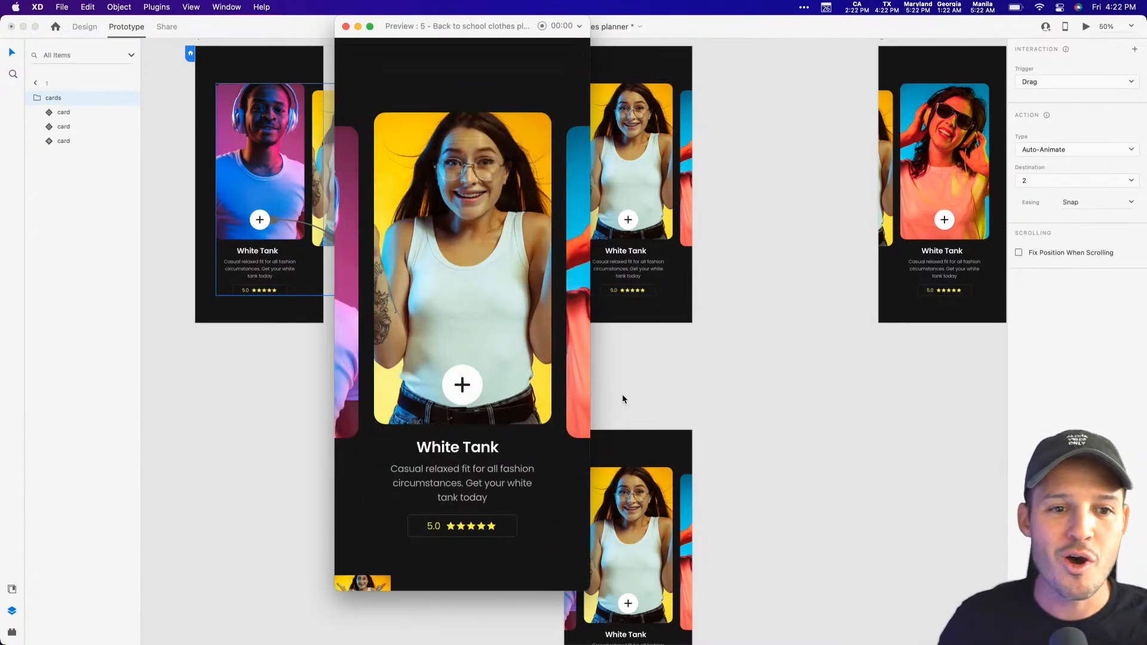
pyautogui.click(346, 26)
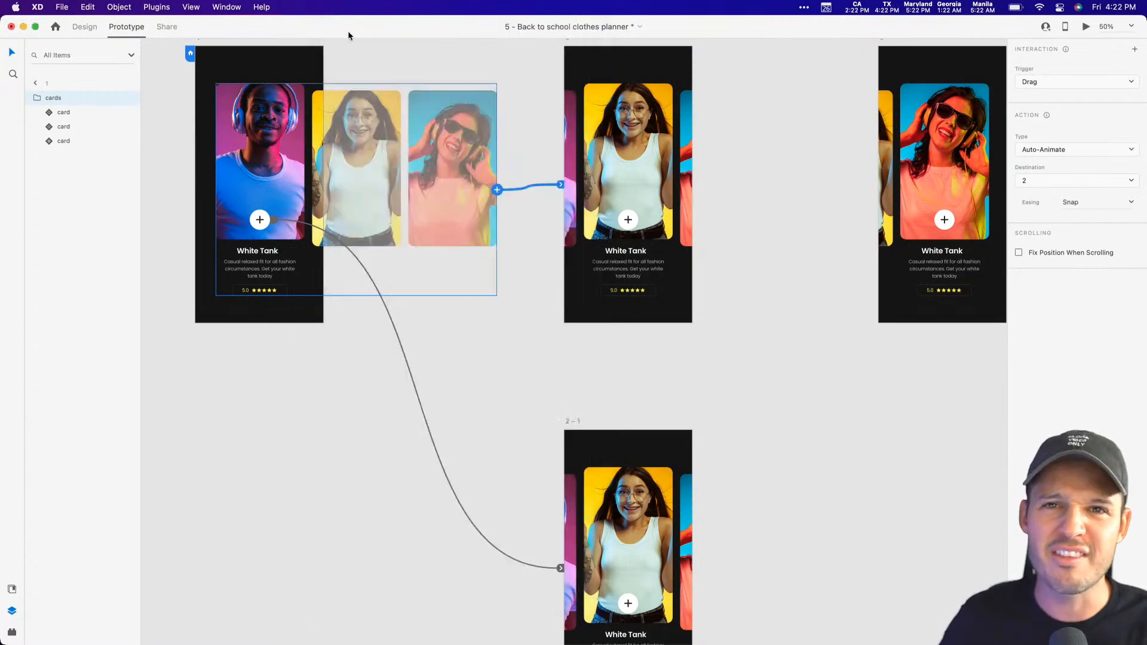
# Switch to the Adobe XD Discord challenge channel in Chrome and examine the interactive map and hotel property mockups enlarged.
pyautogui.hotkey('ctrl', 'Right')
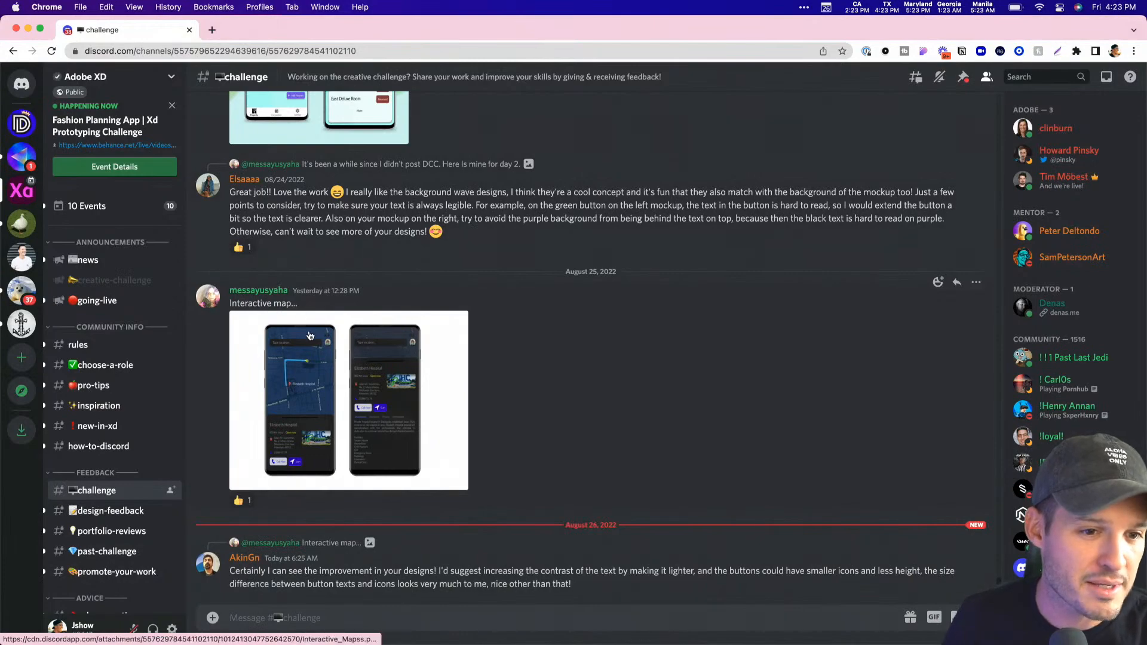
pyautogui.click(309, 336)
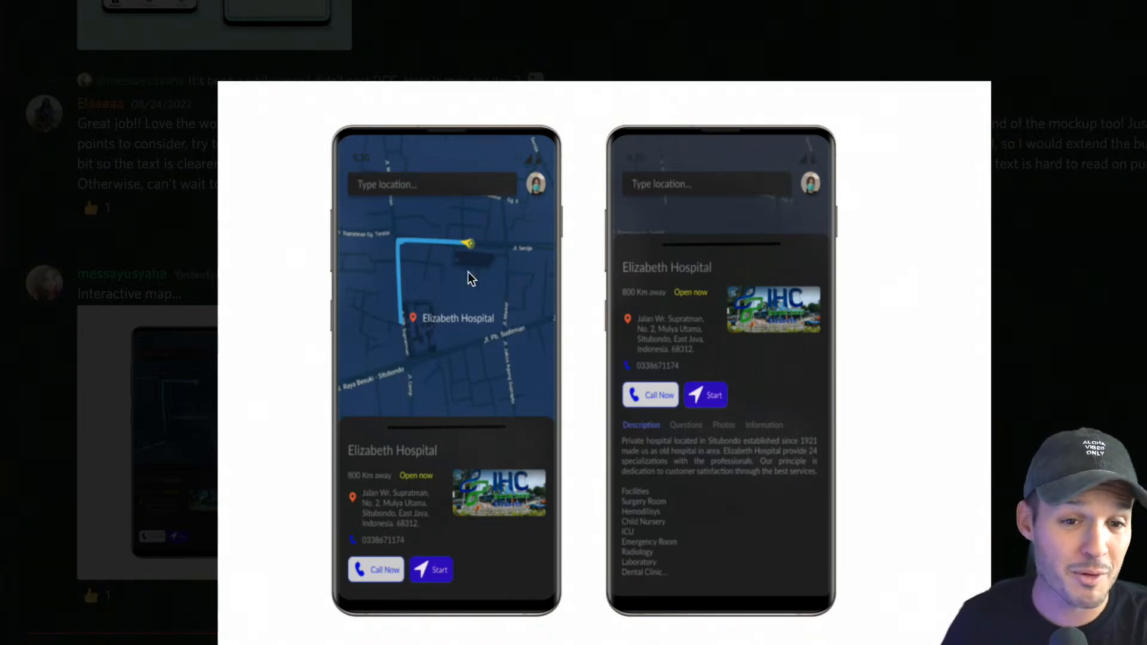
pyautogui.press('Escape')
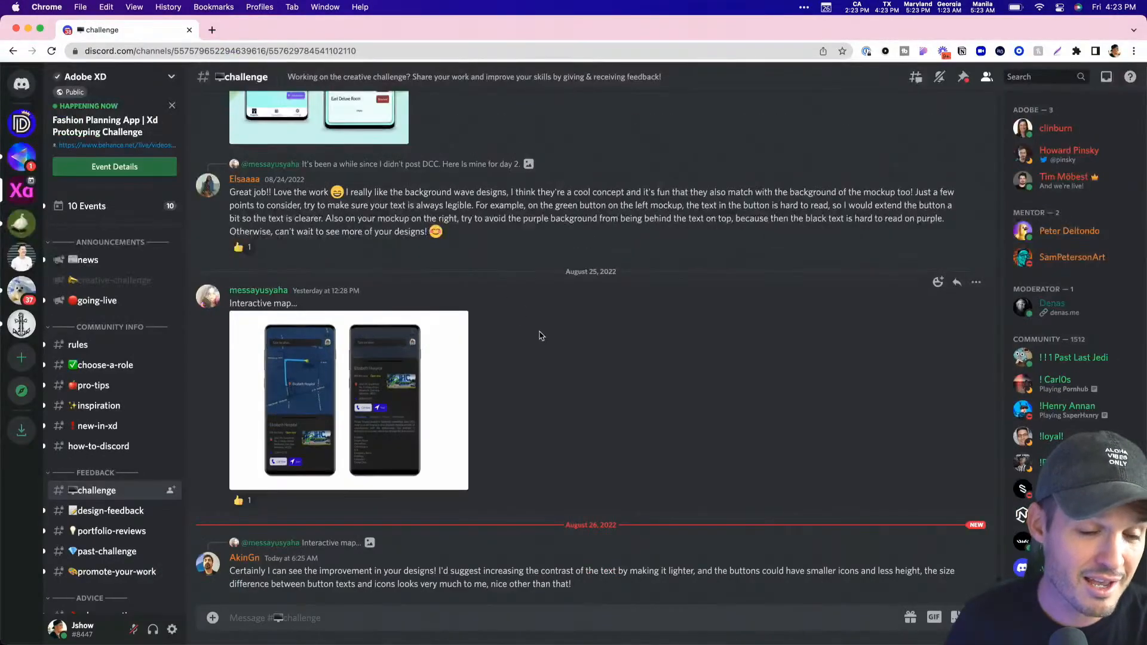
pyautogui.scroll(6, 473, 324)
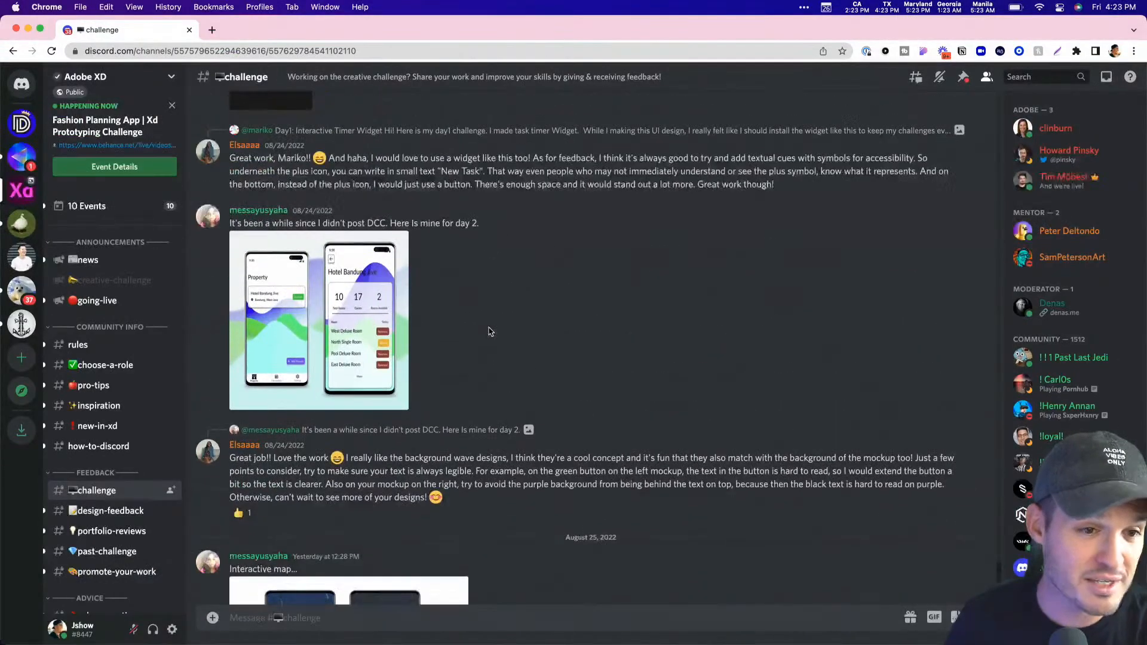
pyautogui.click(335, 297)
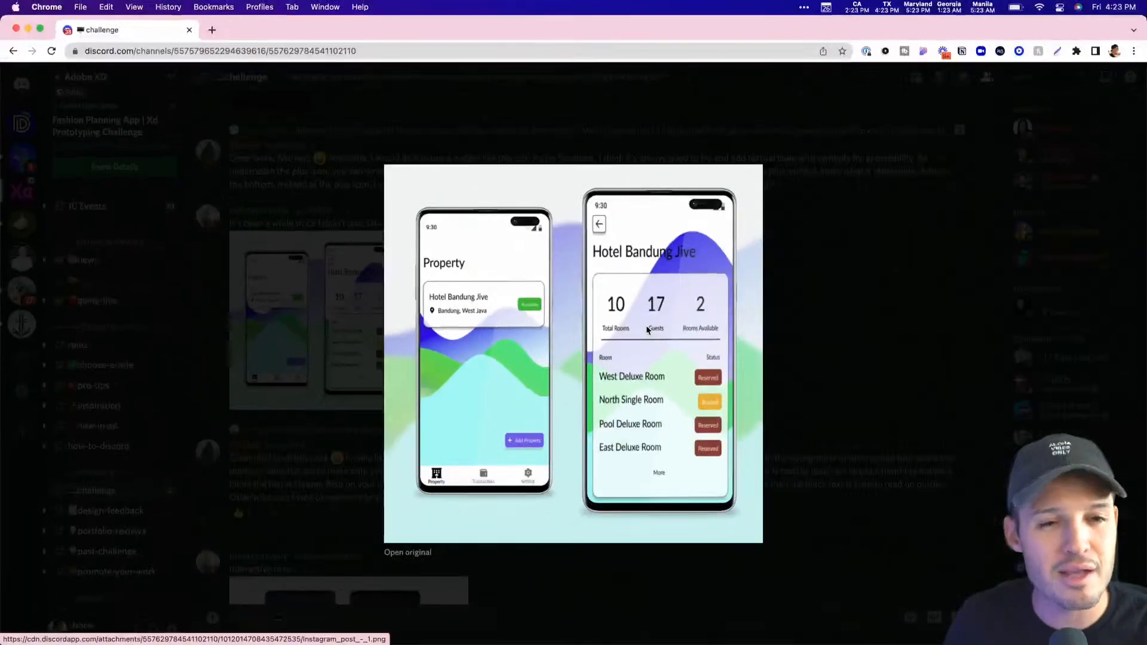
pyautogui.press('Escape')
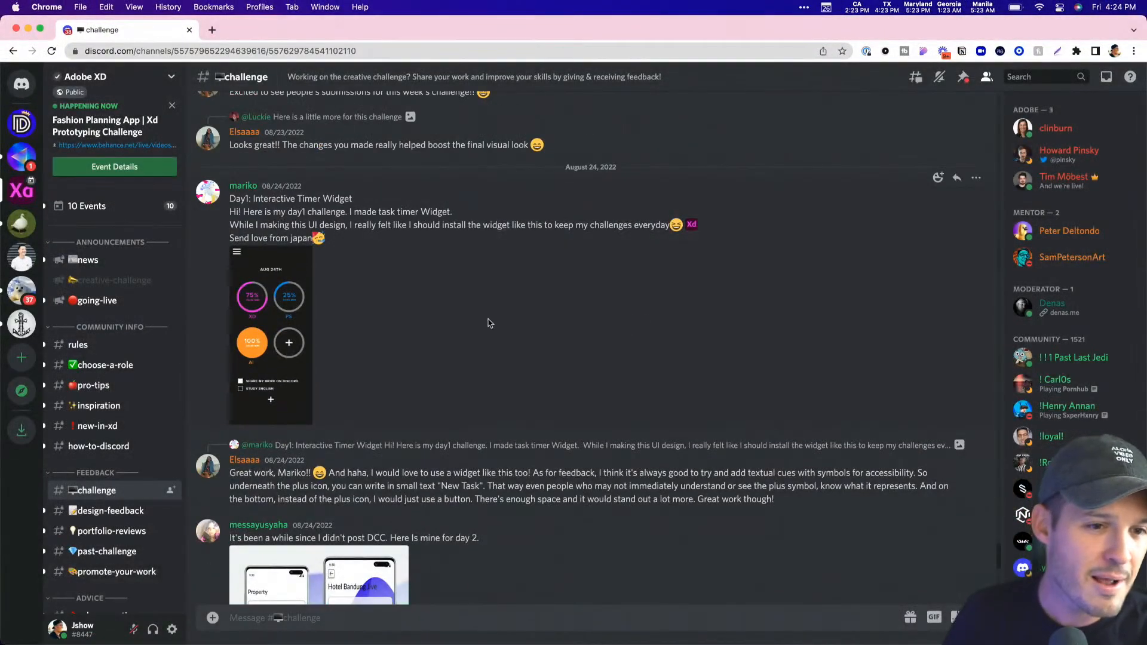
# Examine the enlarged Interactive Timer Widget design and watch the back-to-school shopping video in the challenge channel.
pyautogui.click(282, 305)
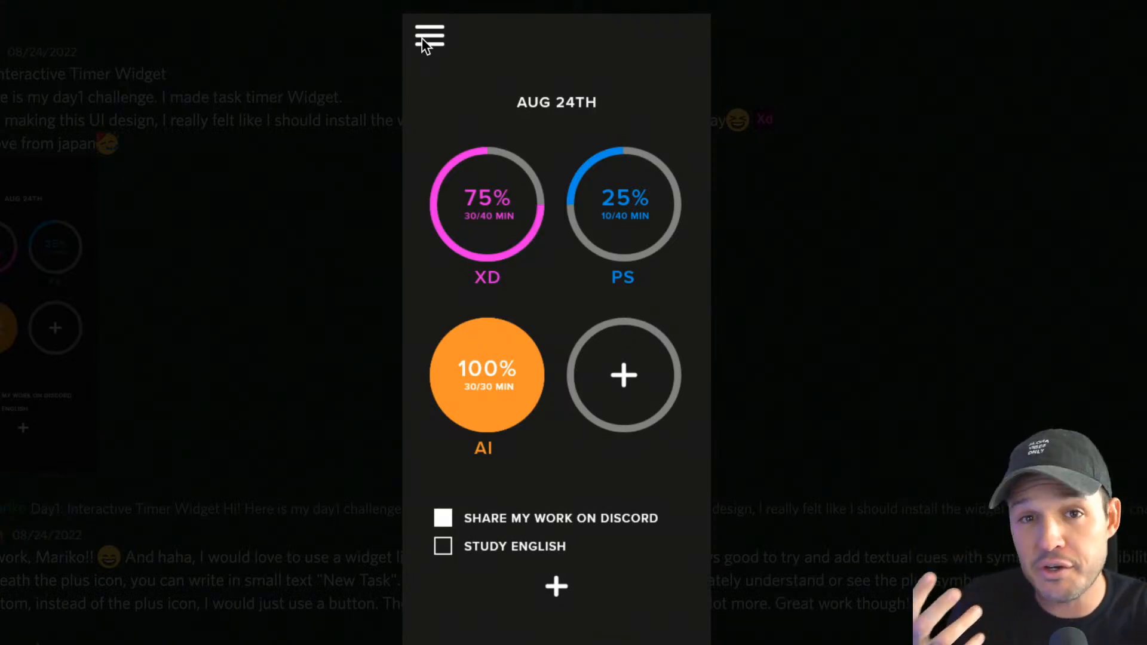
pyautogui.press('Escape')
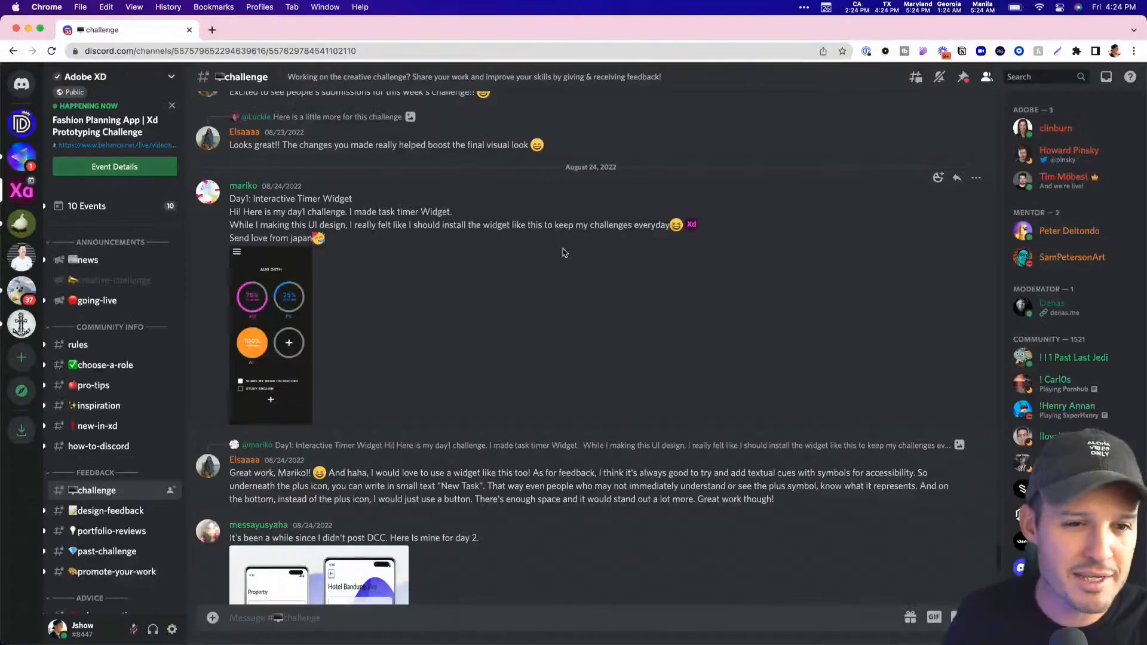
pyautogui.scroll(4, 563, 254)
pyautogui.scroll(3, 565, 314)
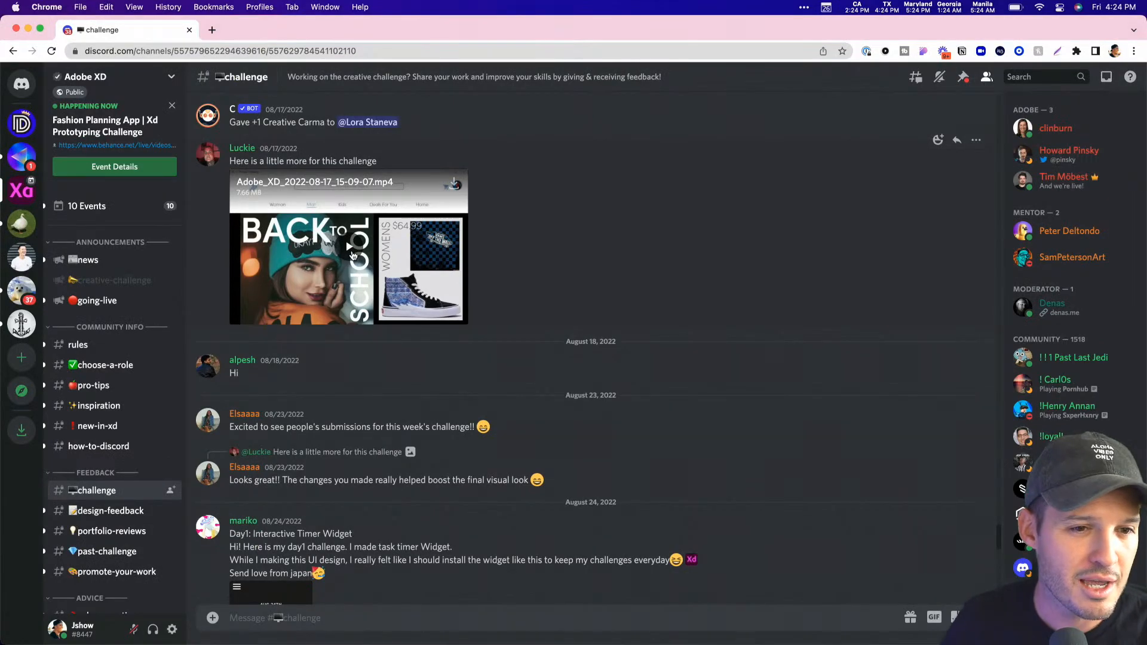
pyautogui.click(352, 256)
pyautogui.click(459, 322)
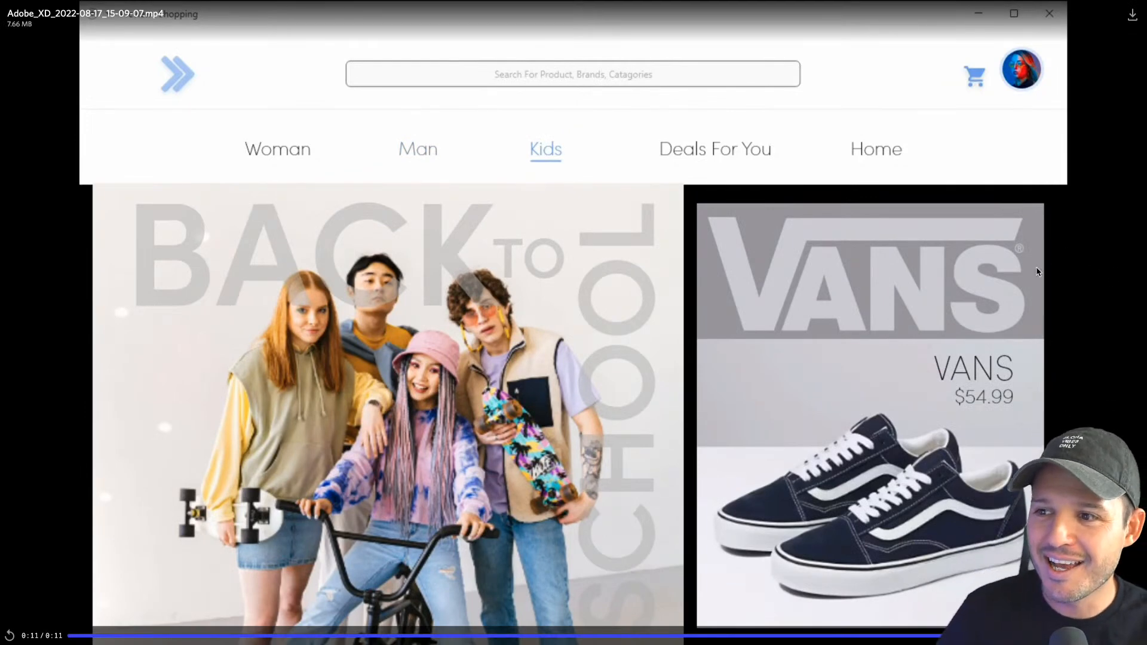
pyautogui.press('Escape')
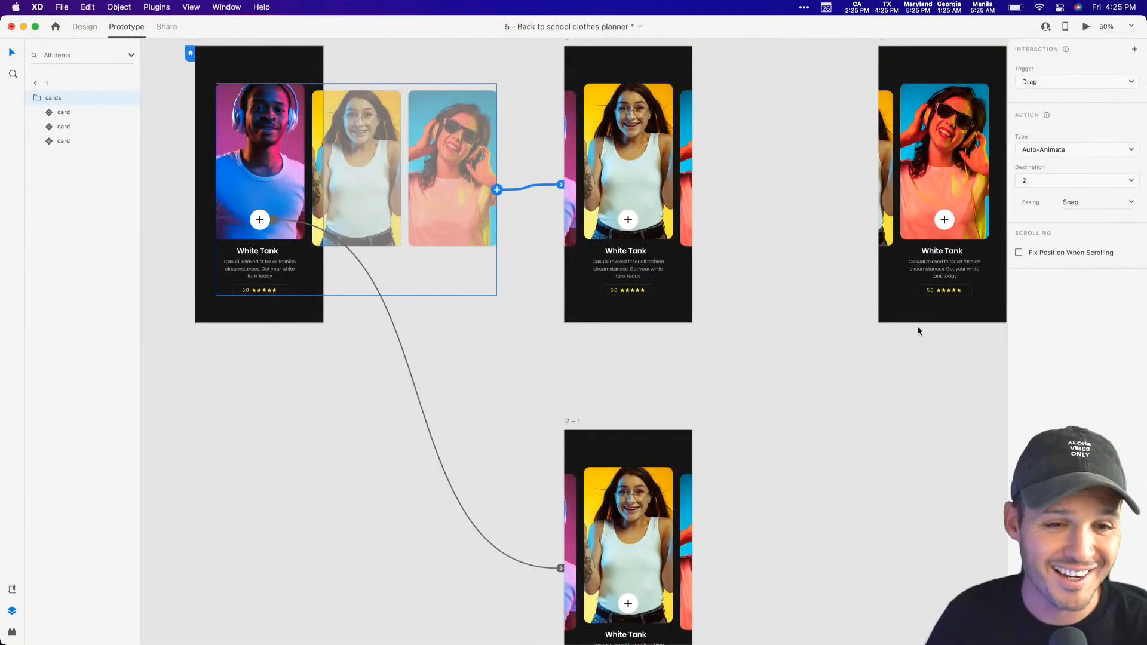
pyautogui.scroll(2, 754, 257)
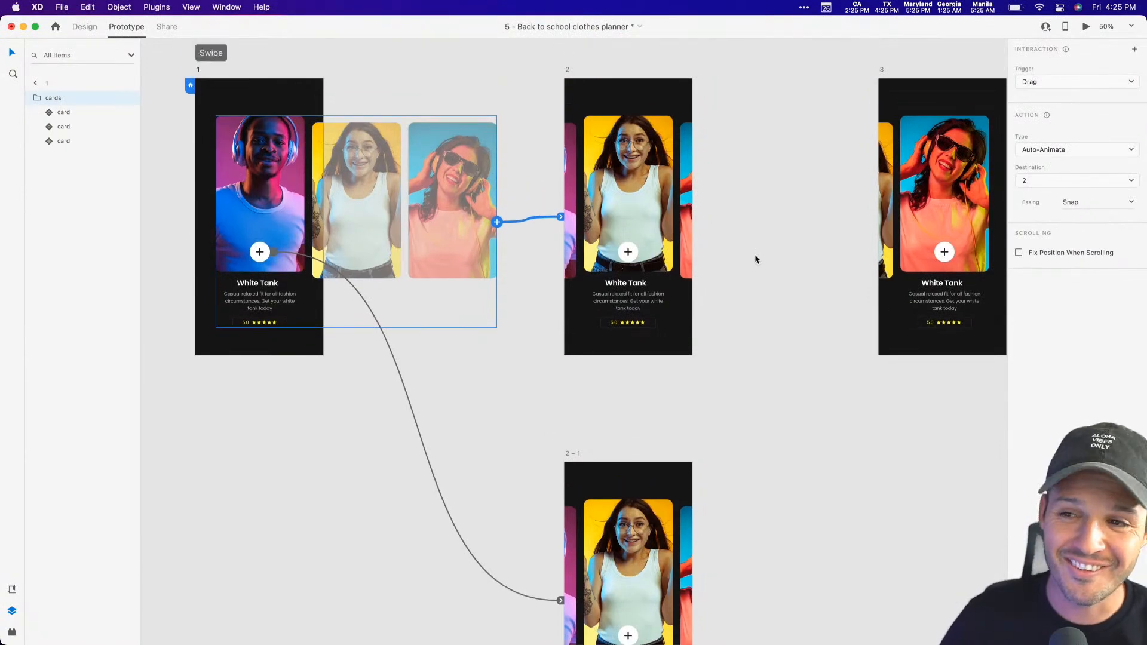
pyautogui.scroll(-2, 755, 259)
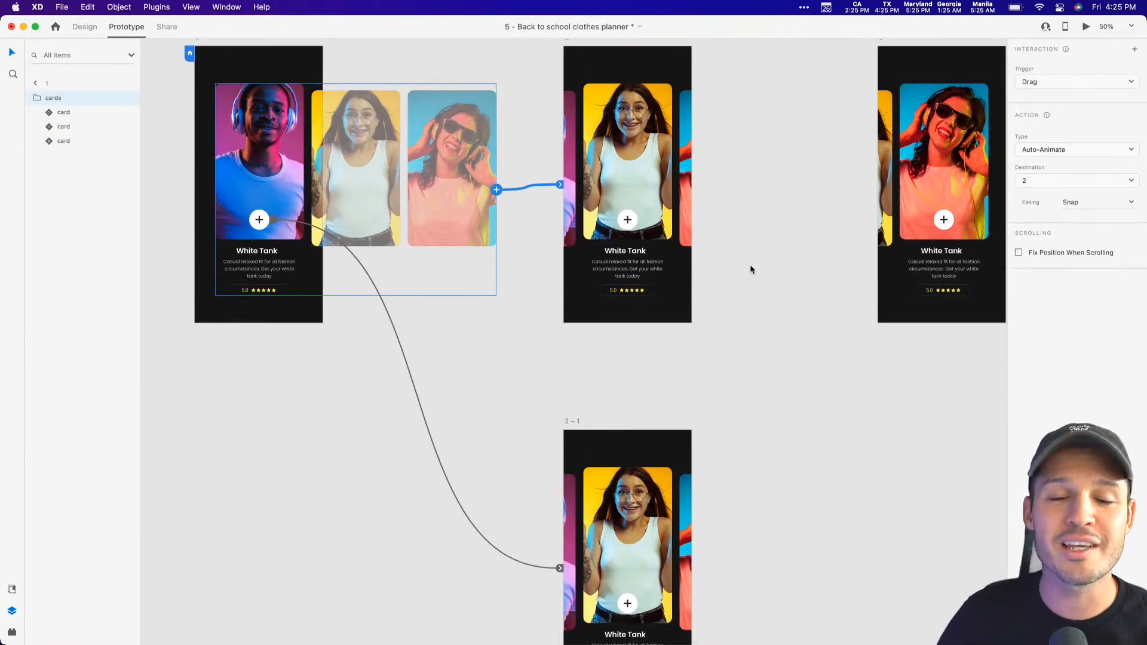